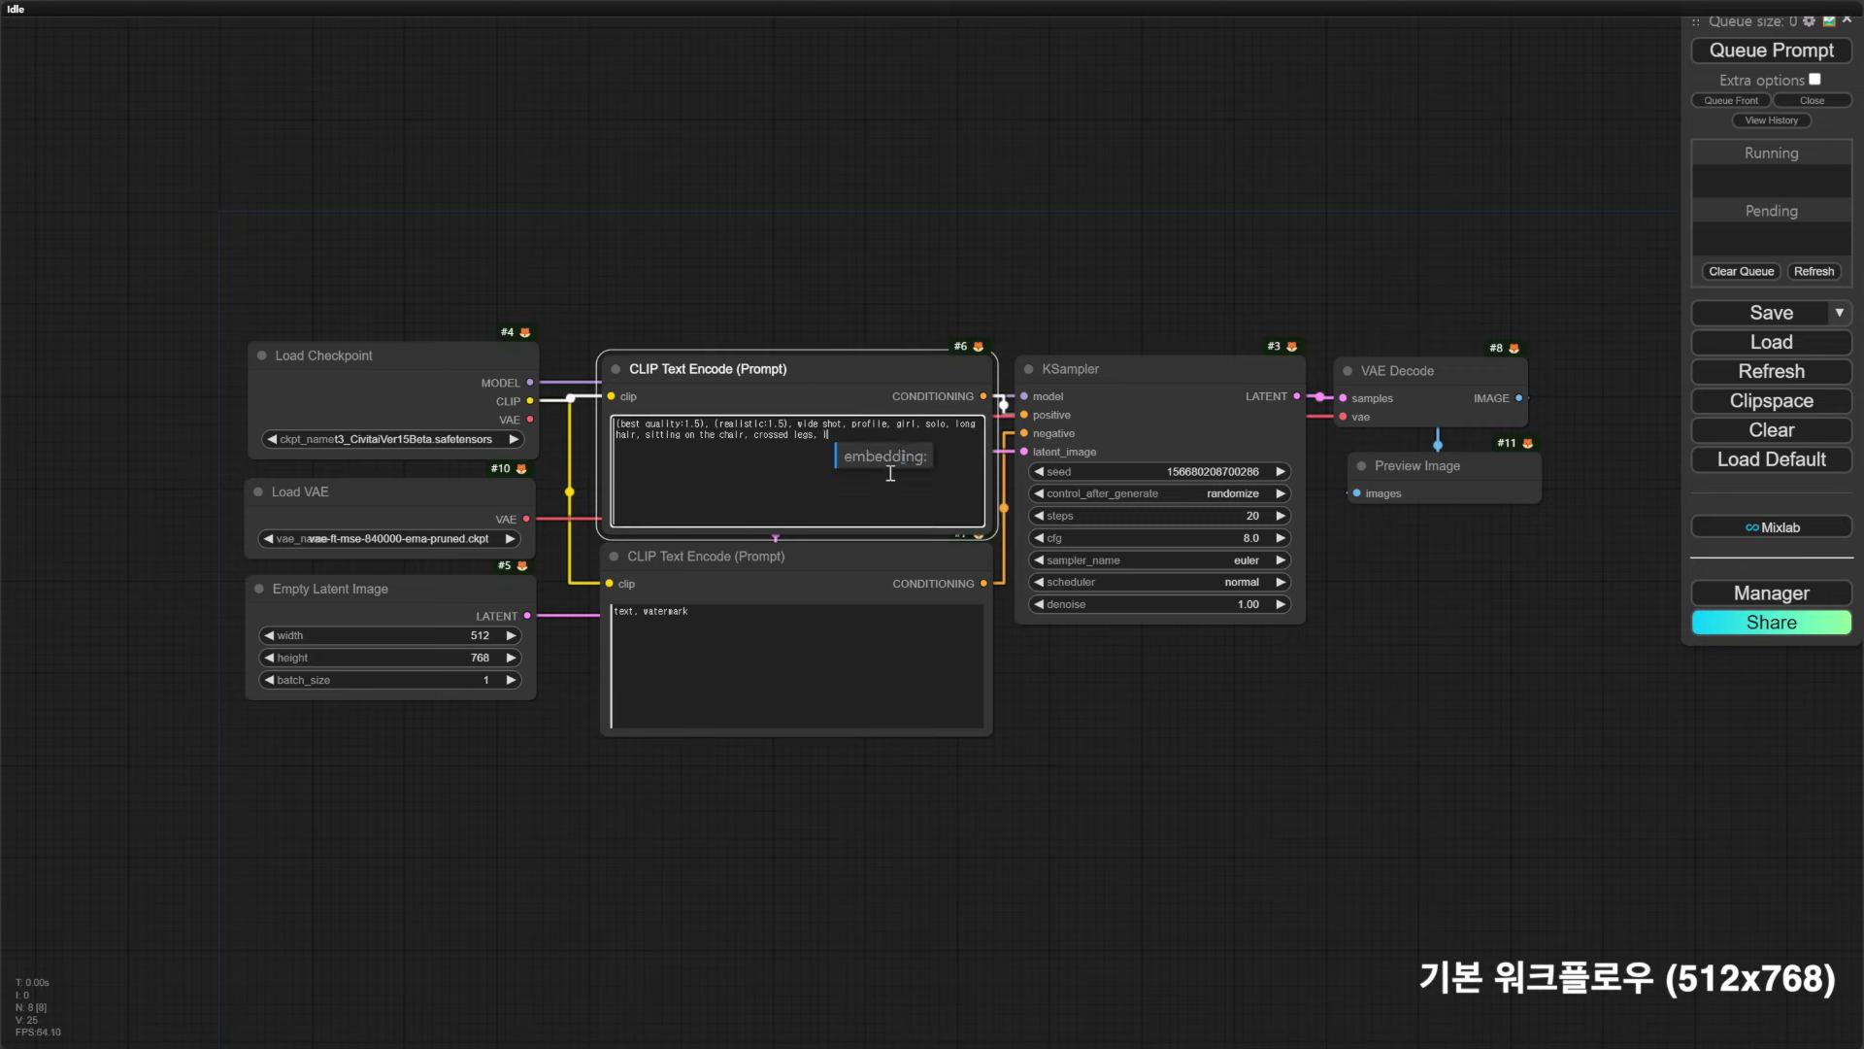
# Finish the positive prompt with "indoors, modern luxury house," and add "(worst quality:1.5)" at the start of the negative prompt
pyautogui.write('y house,')
pyautogui.click(806, 623)
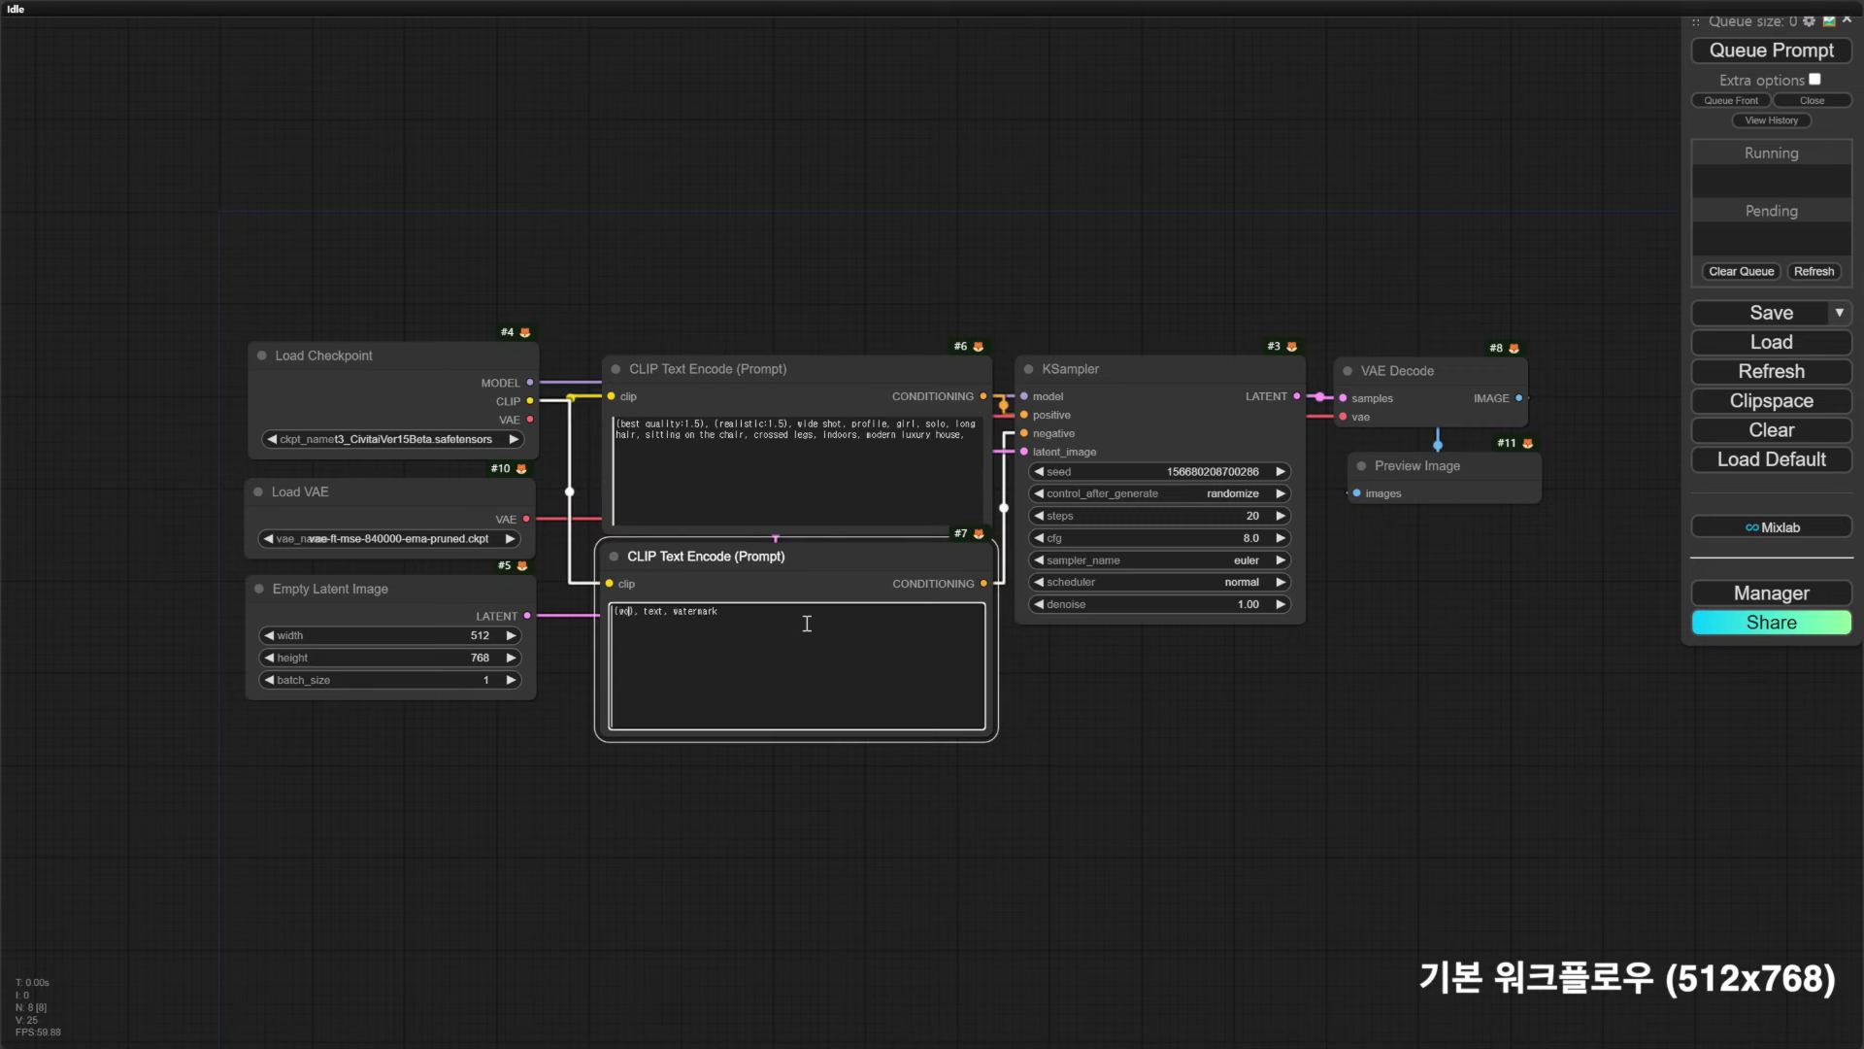
pyautogui.write('1.5')
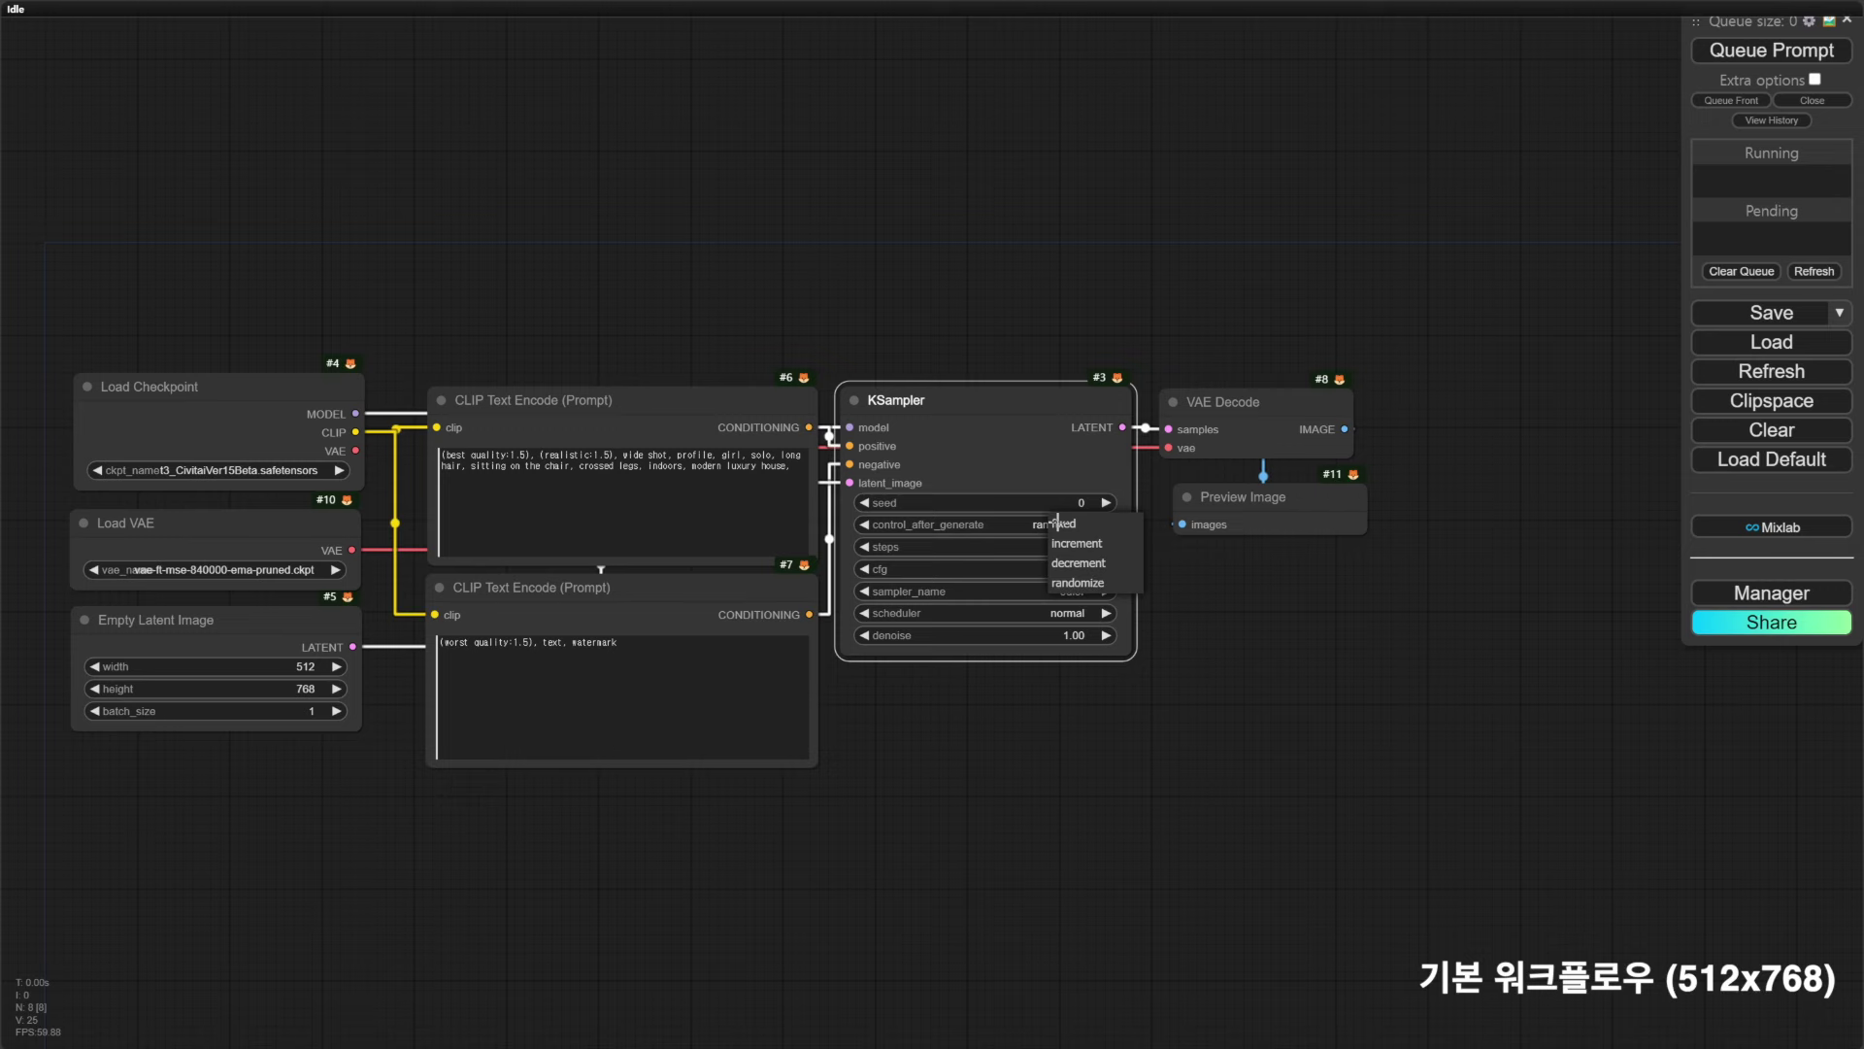
# Configure the KSampler with fixed seed control, the dpmpp_2m sampler and the karras scheduler, and generate the portrait
pyautogui.click(1058, 592)
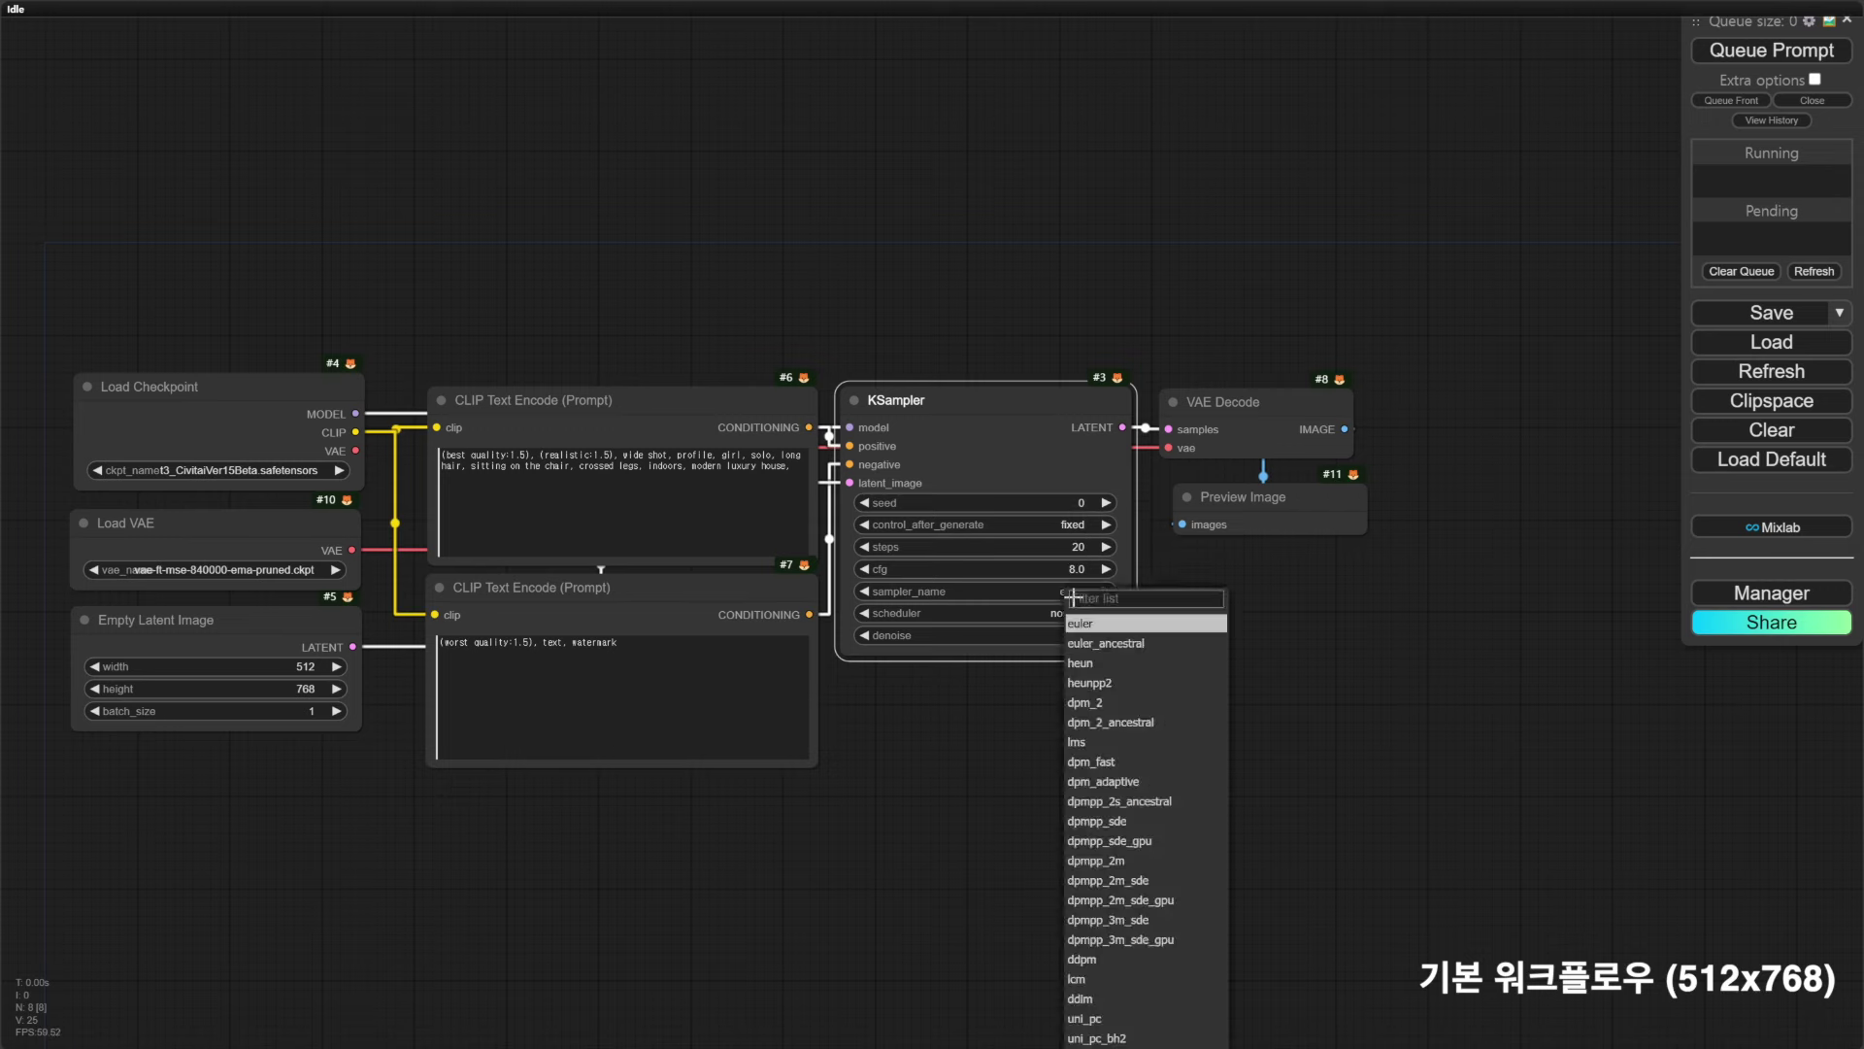
pyautogui.click(1107, 869)
pyautogui.click(1075, 614)
pyautogui.click(1116, 640)
pyautogui.hotkey('ctrl', 'Return')
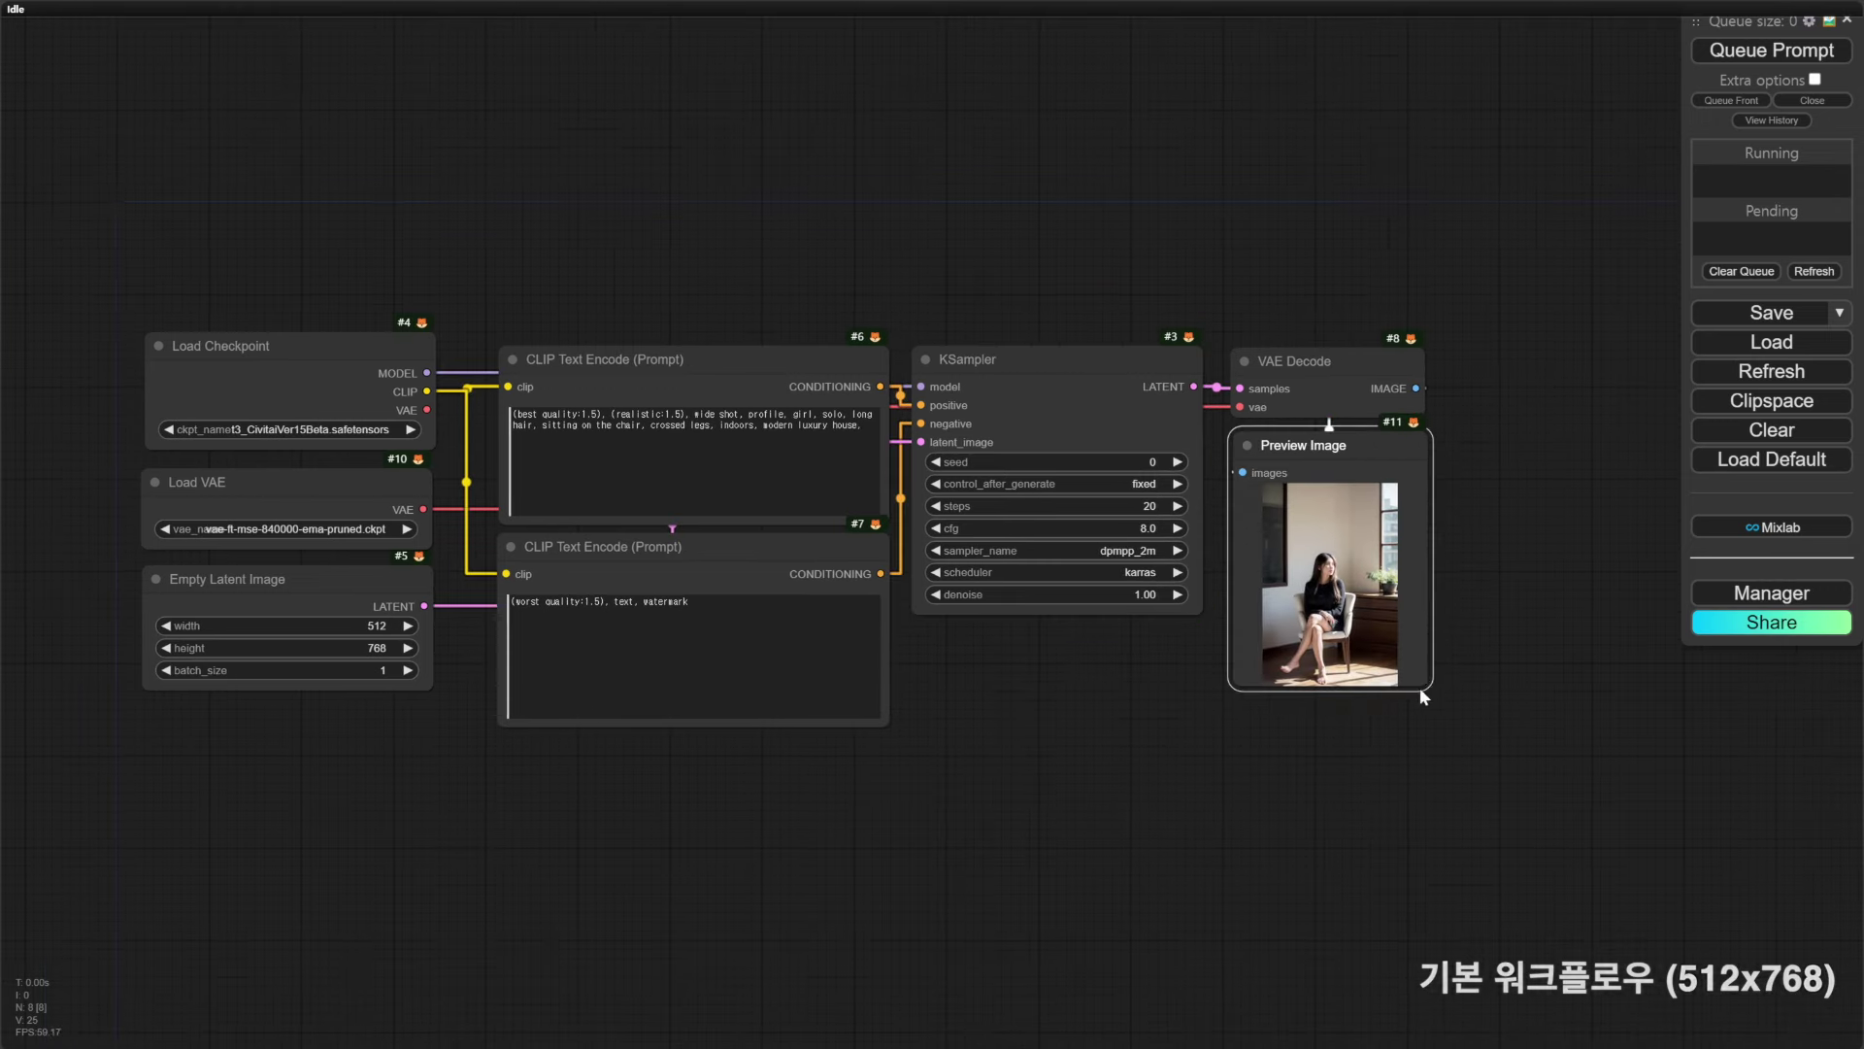
pyautogui.scroll(5, 1410, 817)
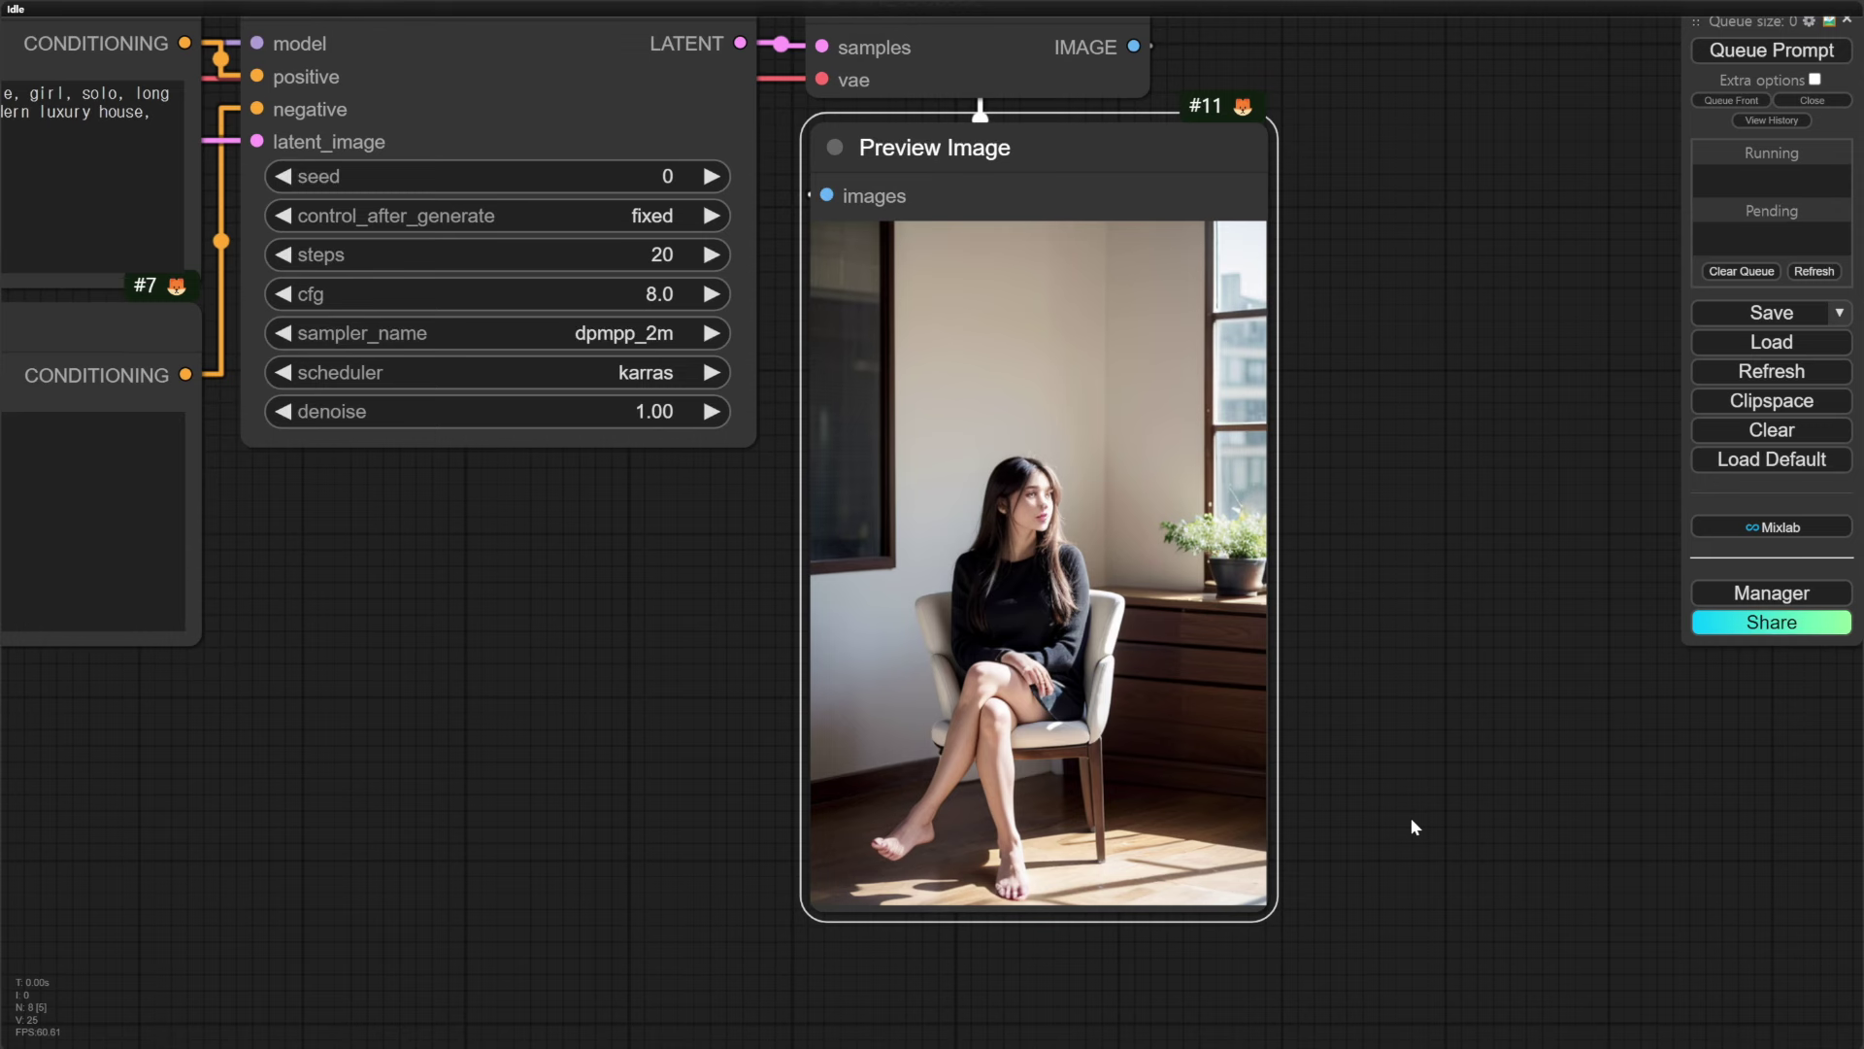
pyautogui.scroll(-1, 1414, 801)
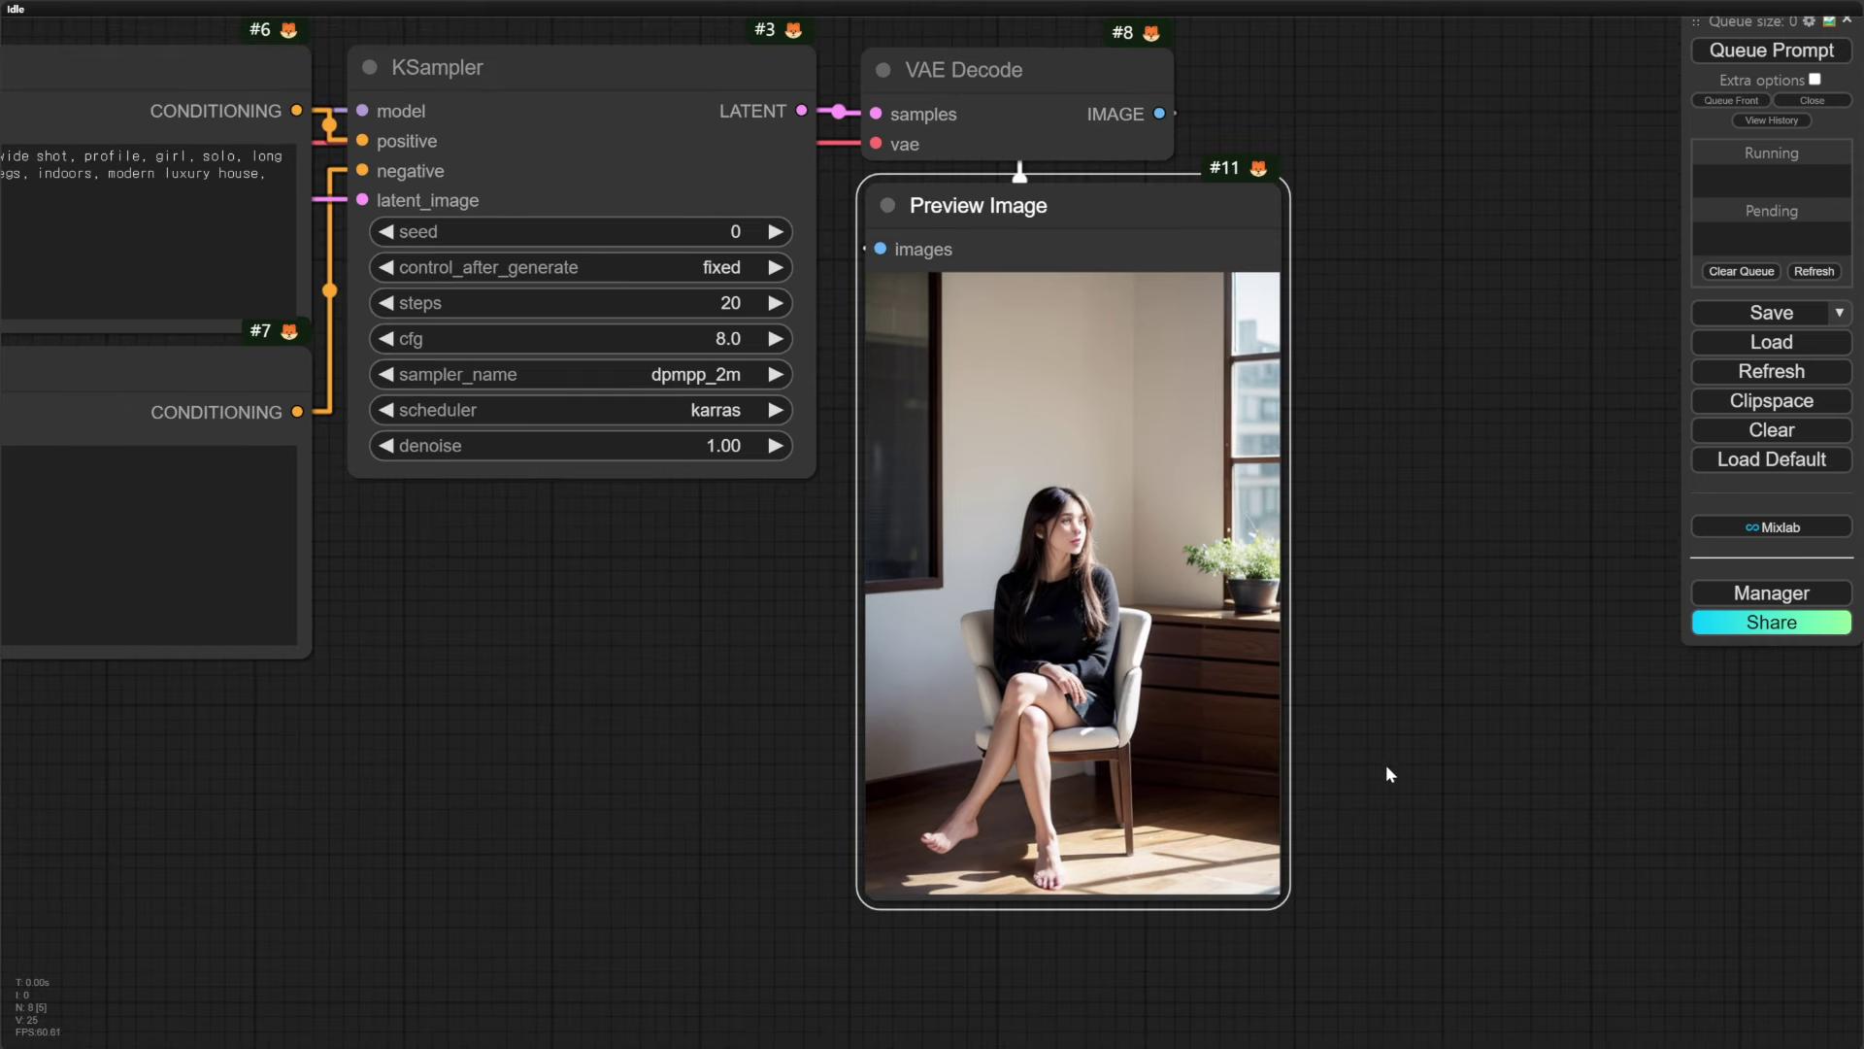
# Add an Upscale Image (using Model) node in the empty area beside the VAE Decode node
pyautogui.scroll(-4, 1379, 746)
pyautogui.moveTo(1358, 462); pyautogui.dragTo(1039, 608)
pyautogui.scroll(-2, 1129, 513)
pyautogui.doubleClick(1093, 291)
pyautogui.write('upscale')
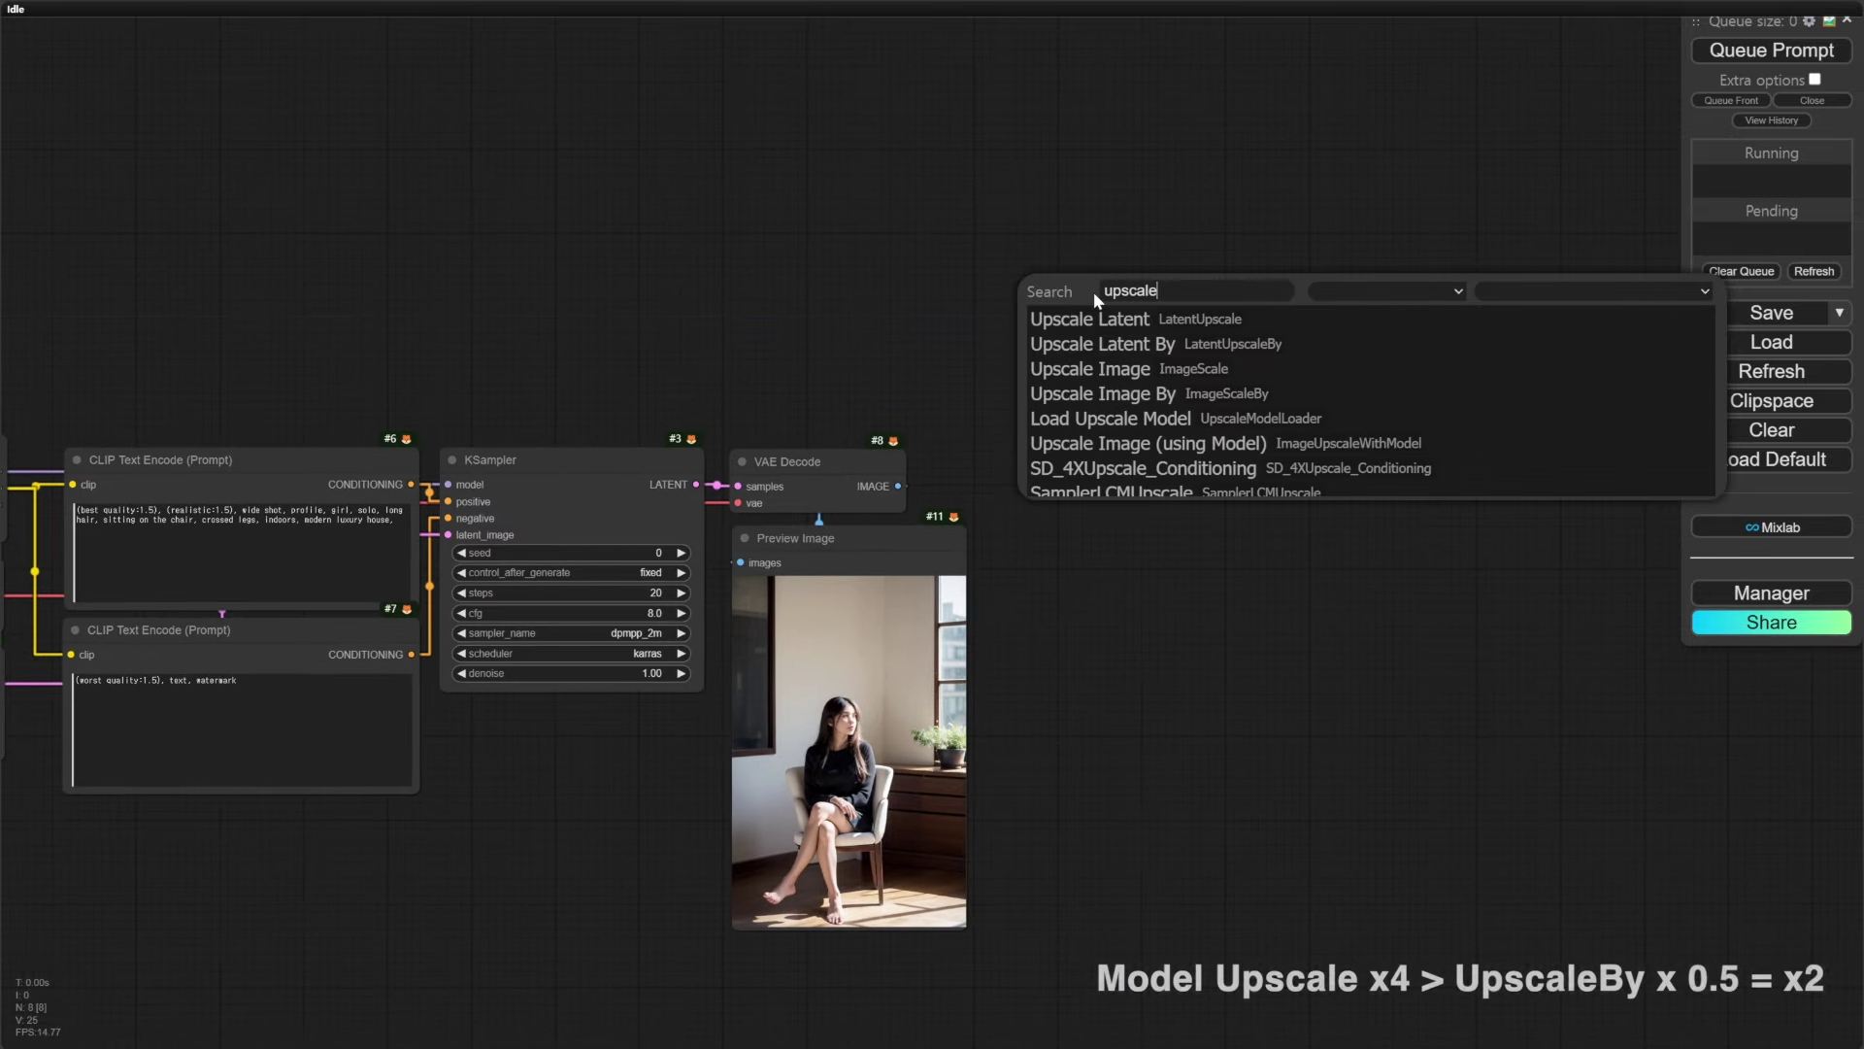
pyautogui.press('Down')
pyautogui.press('Down')
pyautogui.press('Down')
pyautogui.press('Down')
pyautogui.press('Down')
pyautogui.press('Return')
# Connect the VAE Decode image to the upscale node and attach a Load Upscale Model node using 4x-UltraSharp.pth
pyautogui.moveTo(898, 486); pyautogui.dragTo(1184, 340)
pyautogui.moveTo(1191, 256); pyautogui.dragTo(1149, 281)
pyautogui.moveTo(1078, 394); pyautogui.dragTo(1152, 281)
pyautogui.click(1171, 399)
# Add an Upscale Image By node using the lanczos method and feed it the model-upscaled image
pyautogui.doubleClick(1162, 474)
pyautogui.write('upscale')
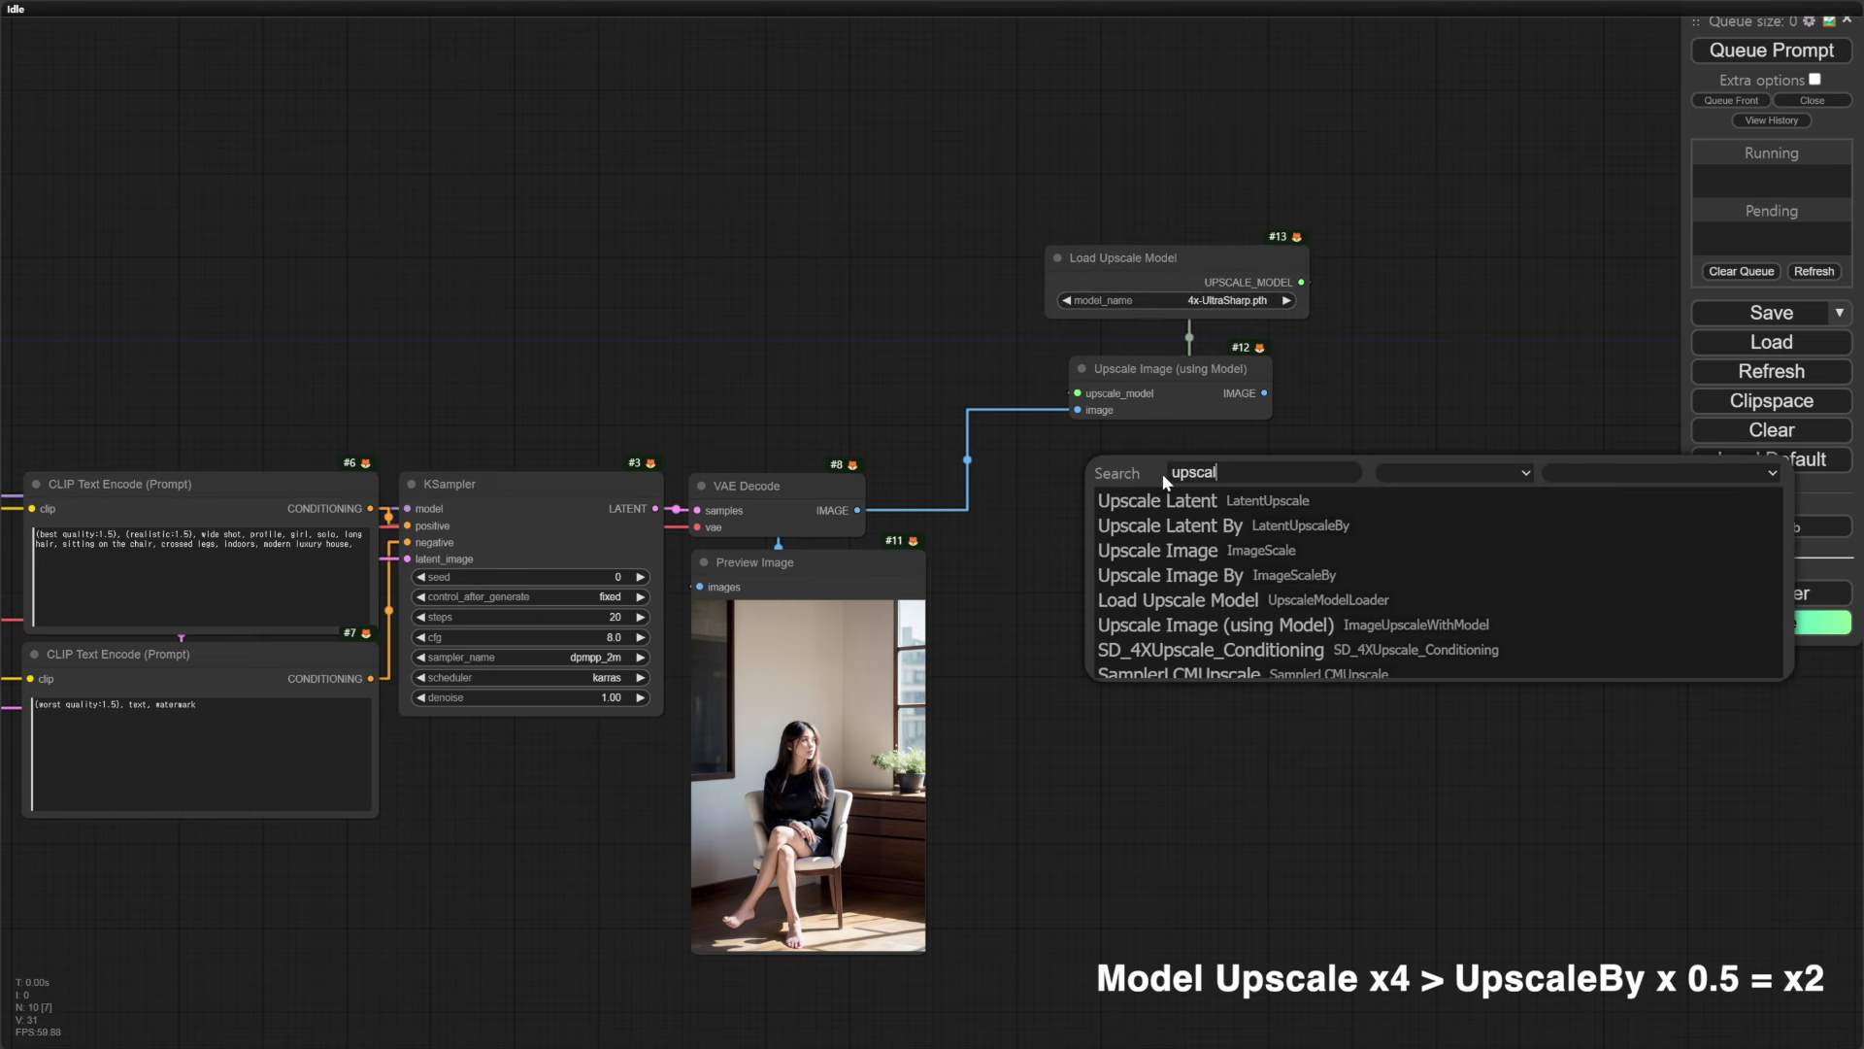
pyautogui.press('Down')
pyautogui.press('Down')
pyautogui.press('Down')
pyautogui.press('Return')
pyautogui.moveTo(1263, 393); pyautogui.dragTo(1172, 487)
pyautogui.moveTo(1220, 458); pyautogui.dragTo(1099, 437)
pyautogui.click(1217, 483)
# Add a VAE Encode node below Upscale Image By and connect it to the scaled image and the Load VAE output
pyautogui.click(1221, 561)
pyautogui.doubleClick(1151, 569)
pyautogui.write('vae')
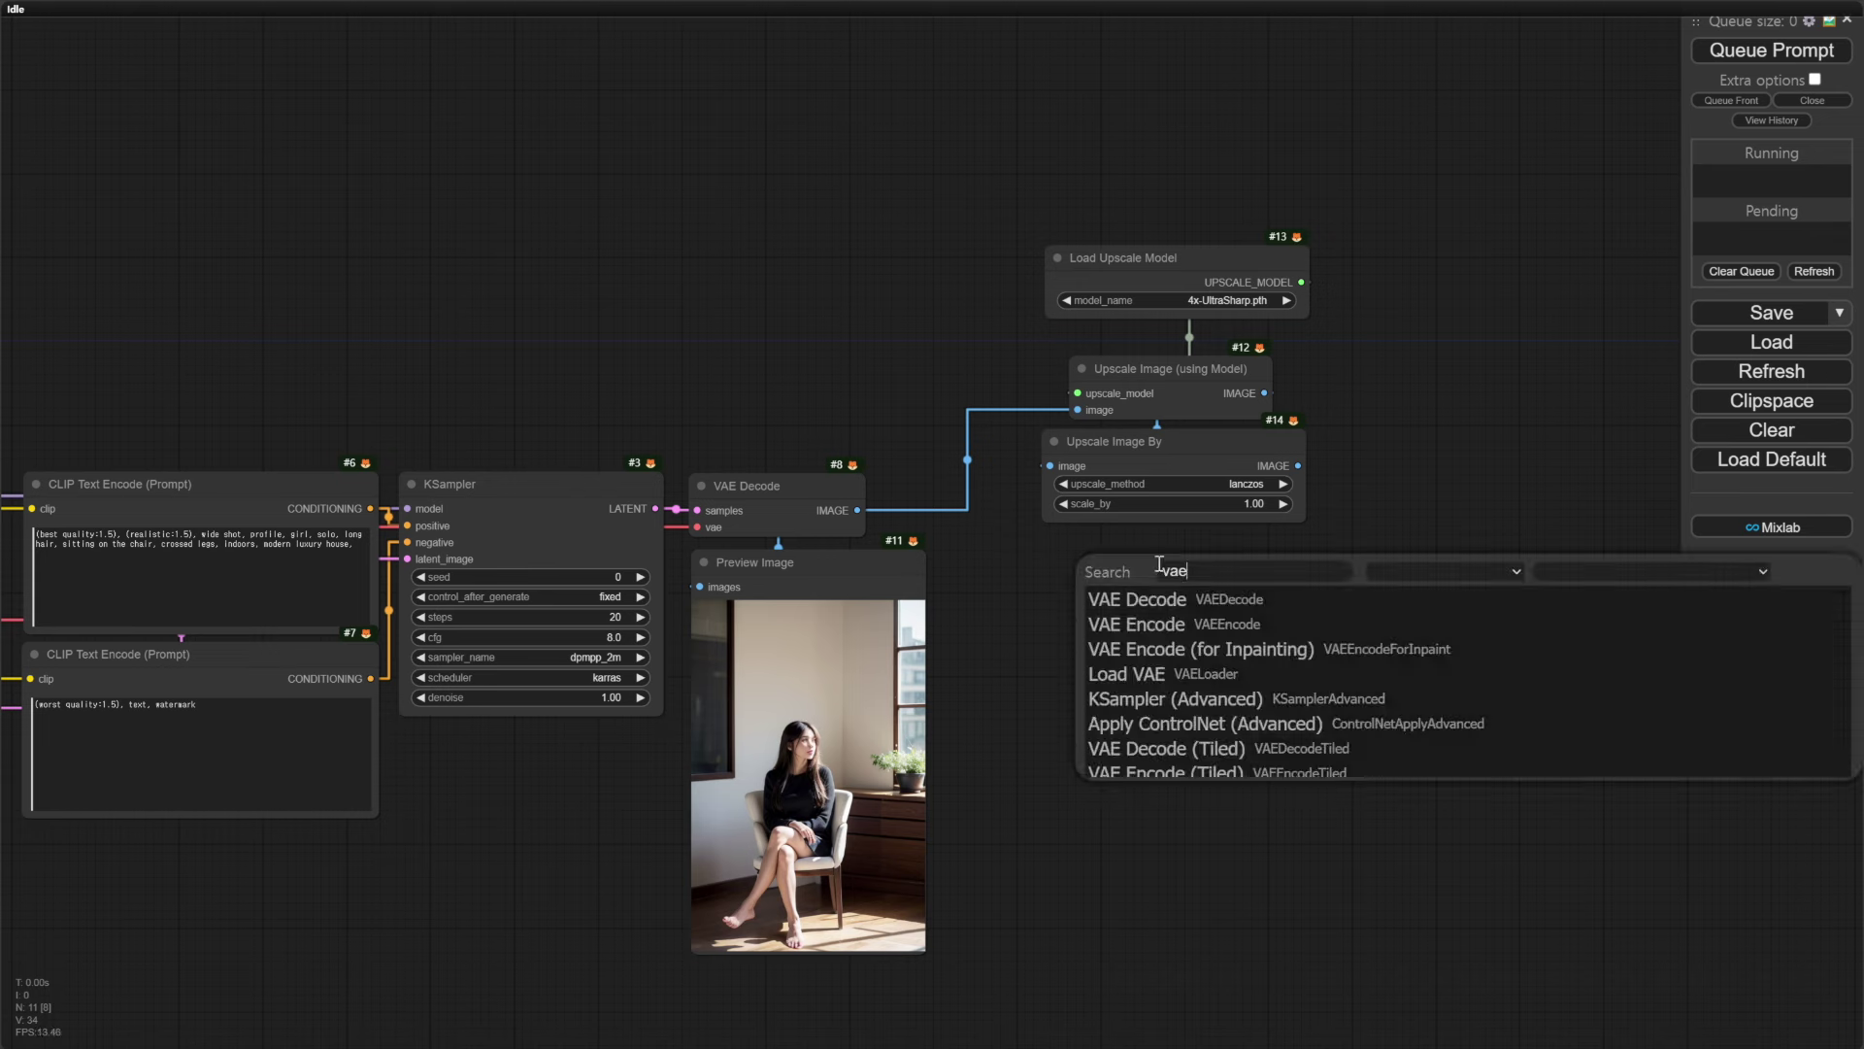
pyautogui.press('Down')
pyautogui.press('Return')
pyautogui.moveTo(1027, 614); pyautogui.dragTo(1175, 551)
pyautogui.moveTo(1447, 403); pyautogui.dragTo(1308, 522)
pyautogui.moveTo(102, 557); pyautogui.dragTo(1253, 491)
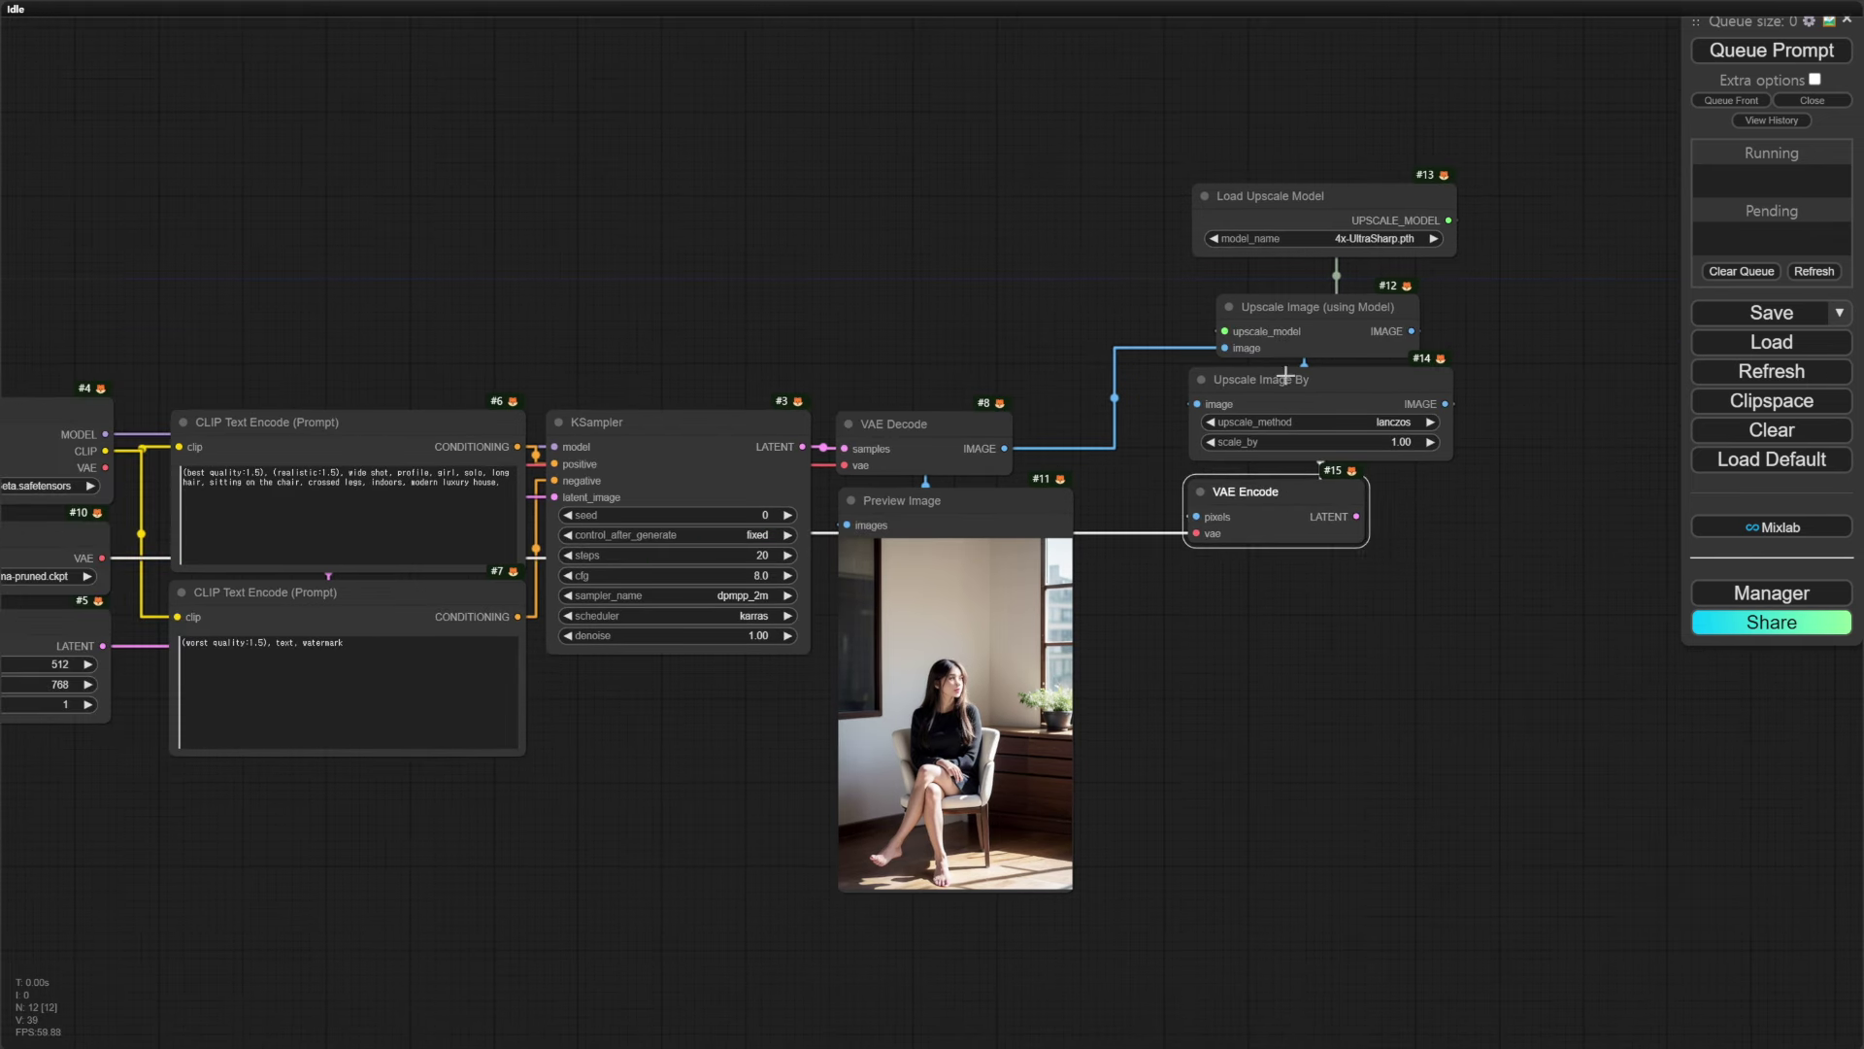
# Select the four upscale and encode nodes together and align them along their left edges
pyautogui.moveTo(1262, 302); pyautogui.dragTo(1249, 285)
pyautogui.keyDown('ctrl'); pyautogui.moveTo(1202, 121); pyautogui.dragTo(1296, 622); pyautogui.keyUp('ctrl')
pyautogui.rightClick(1260, 487)
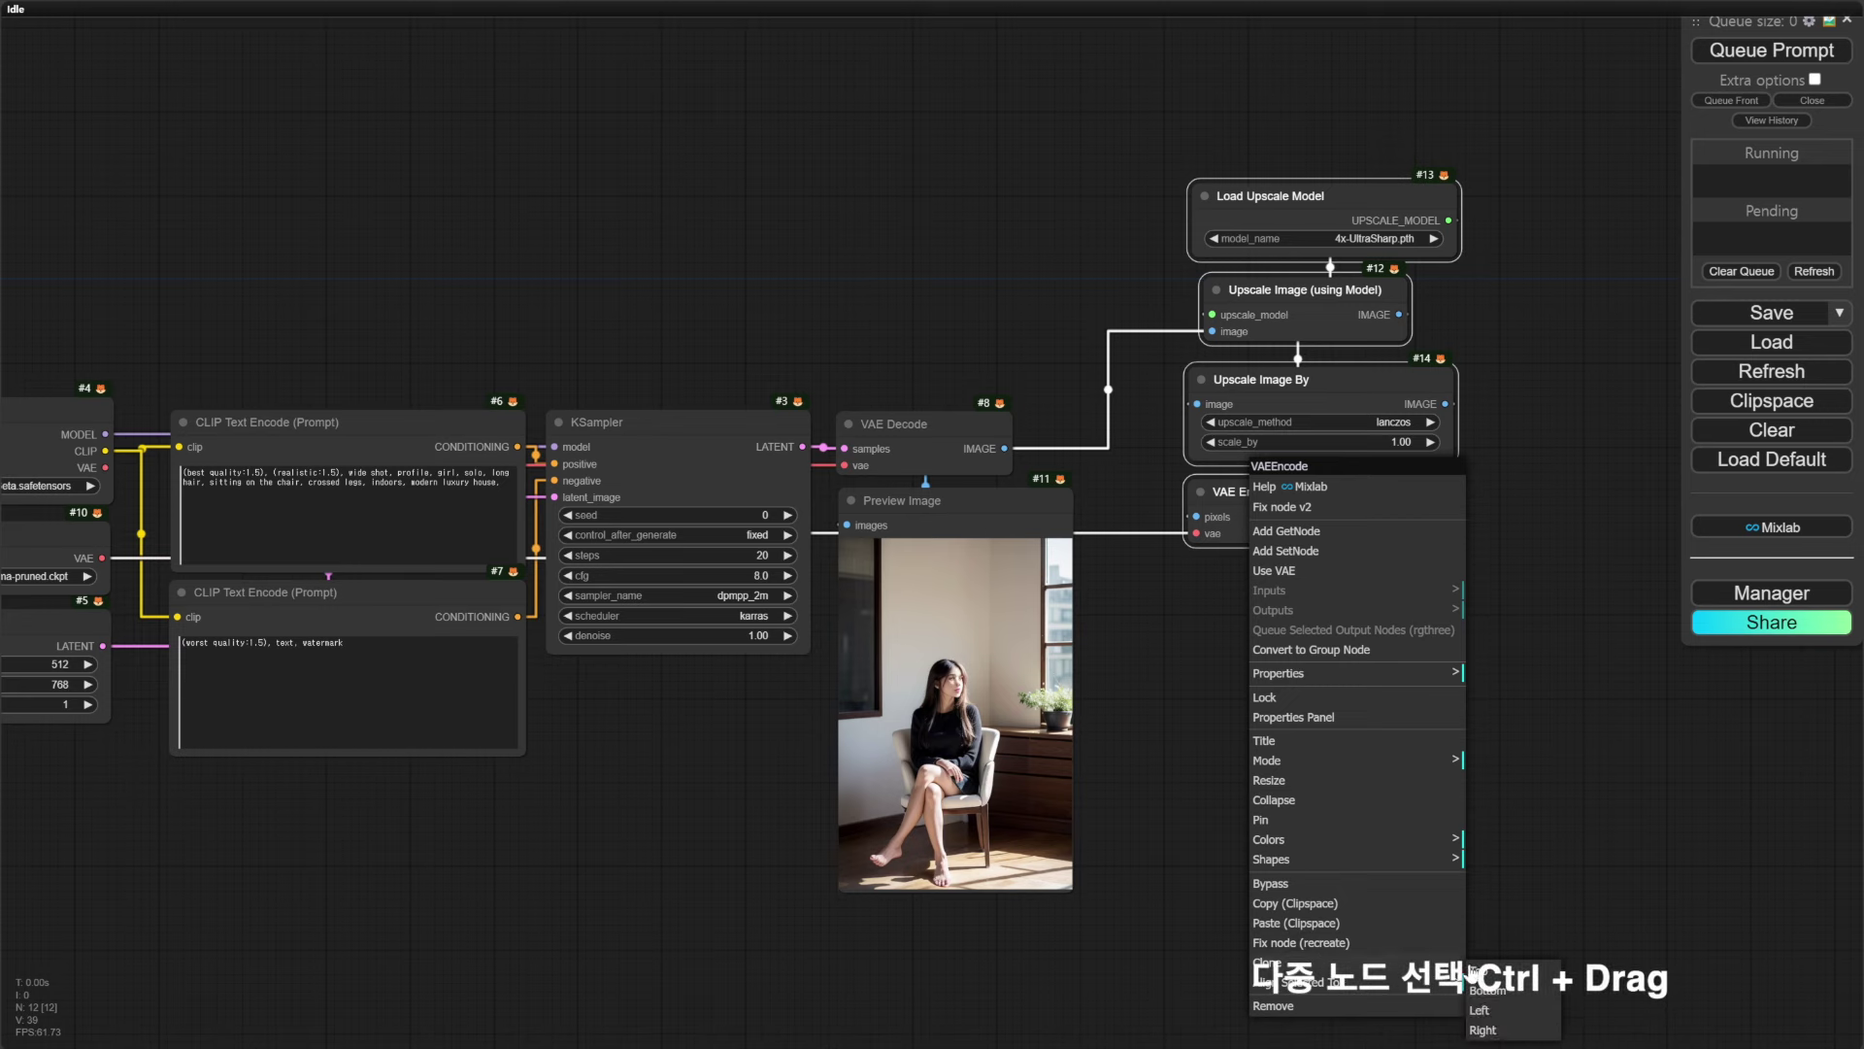
pyautogui.moveTo(1355, 389); pyautogui.dragTo(1275, 318)
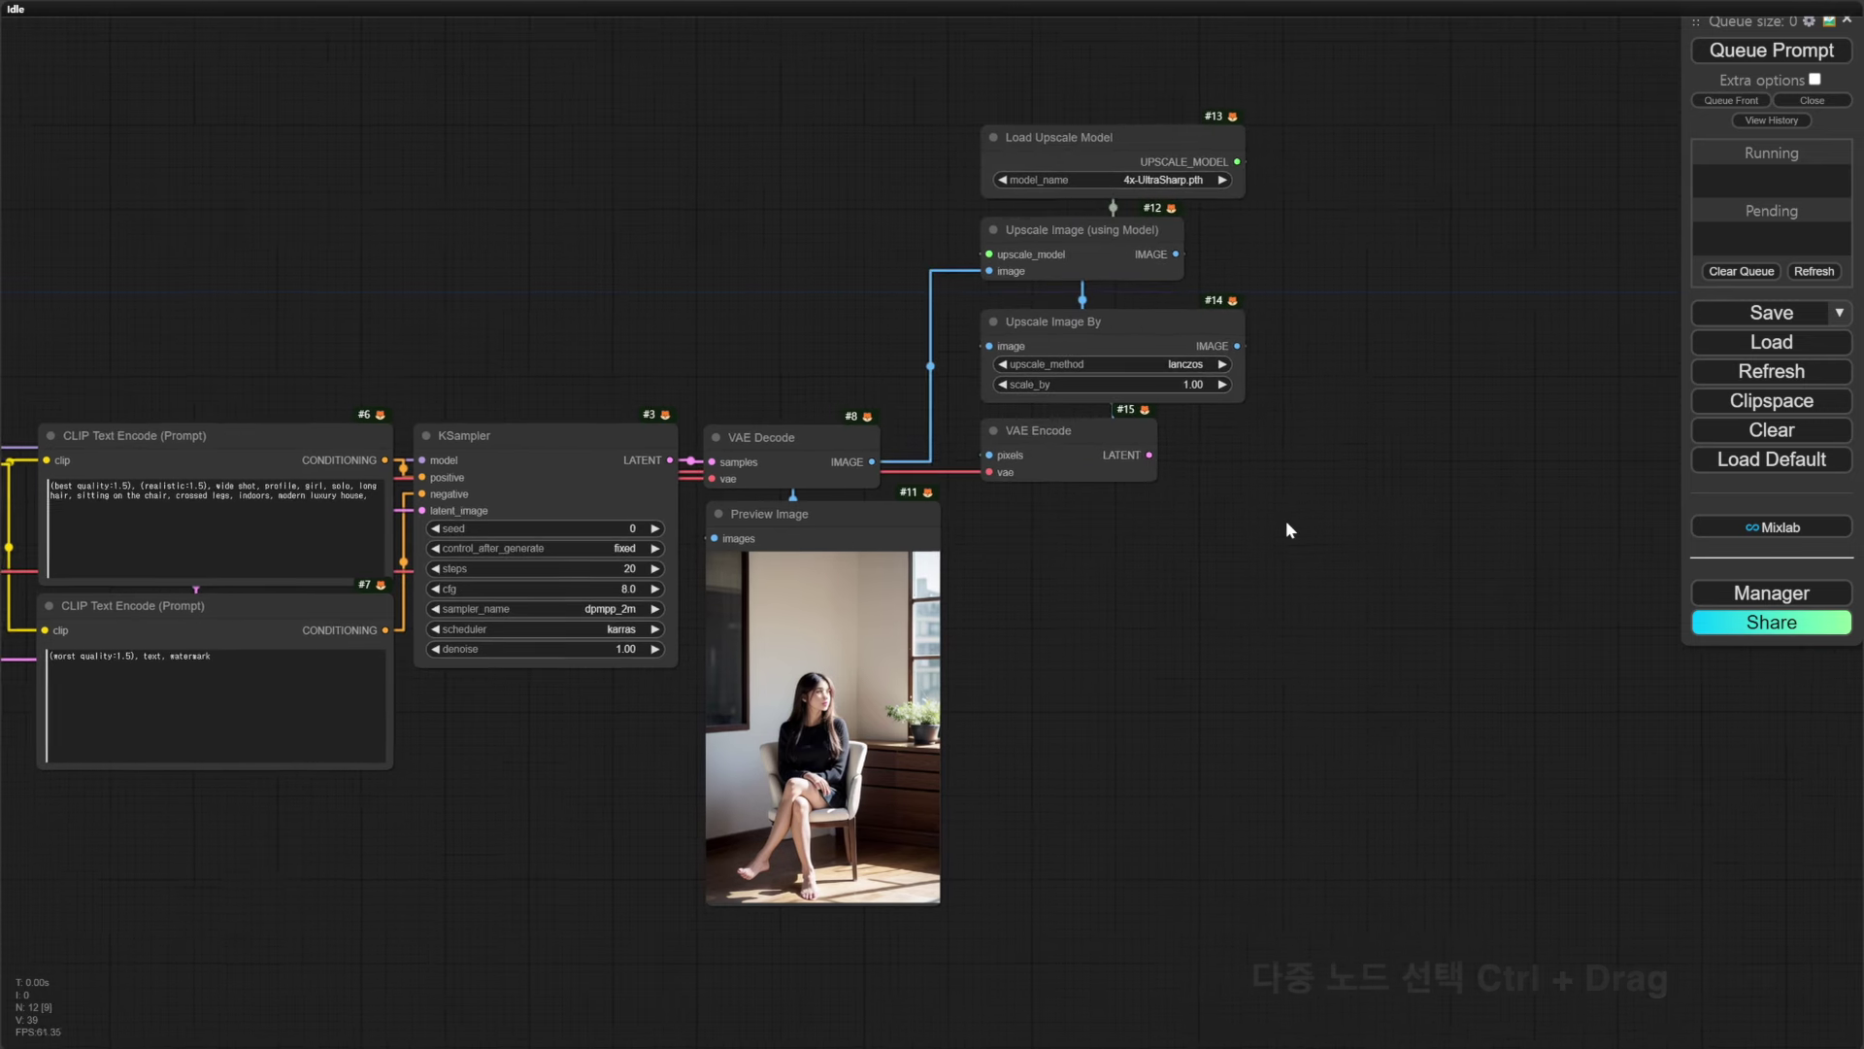
# Paste linked copies of the KSampler, VAE Decode and Preview Image nodes and connect the VAE Encode latent to the new KSampler
pyautogui.hotkey('ctrl', 'shift', 'v')
pyautogui.moveTo(1280, 458); pyautogui.dragTo(1280, 461)
pyautogui.click(1134, 451)
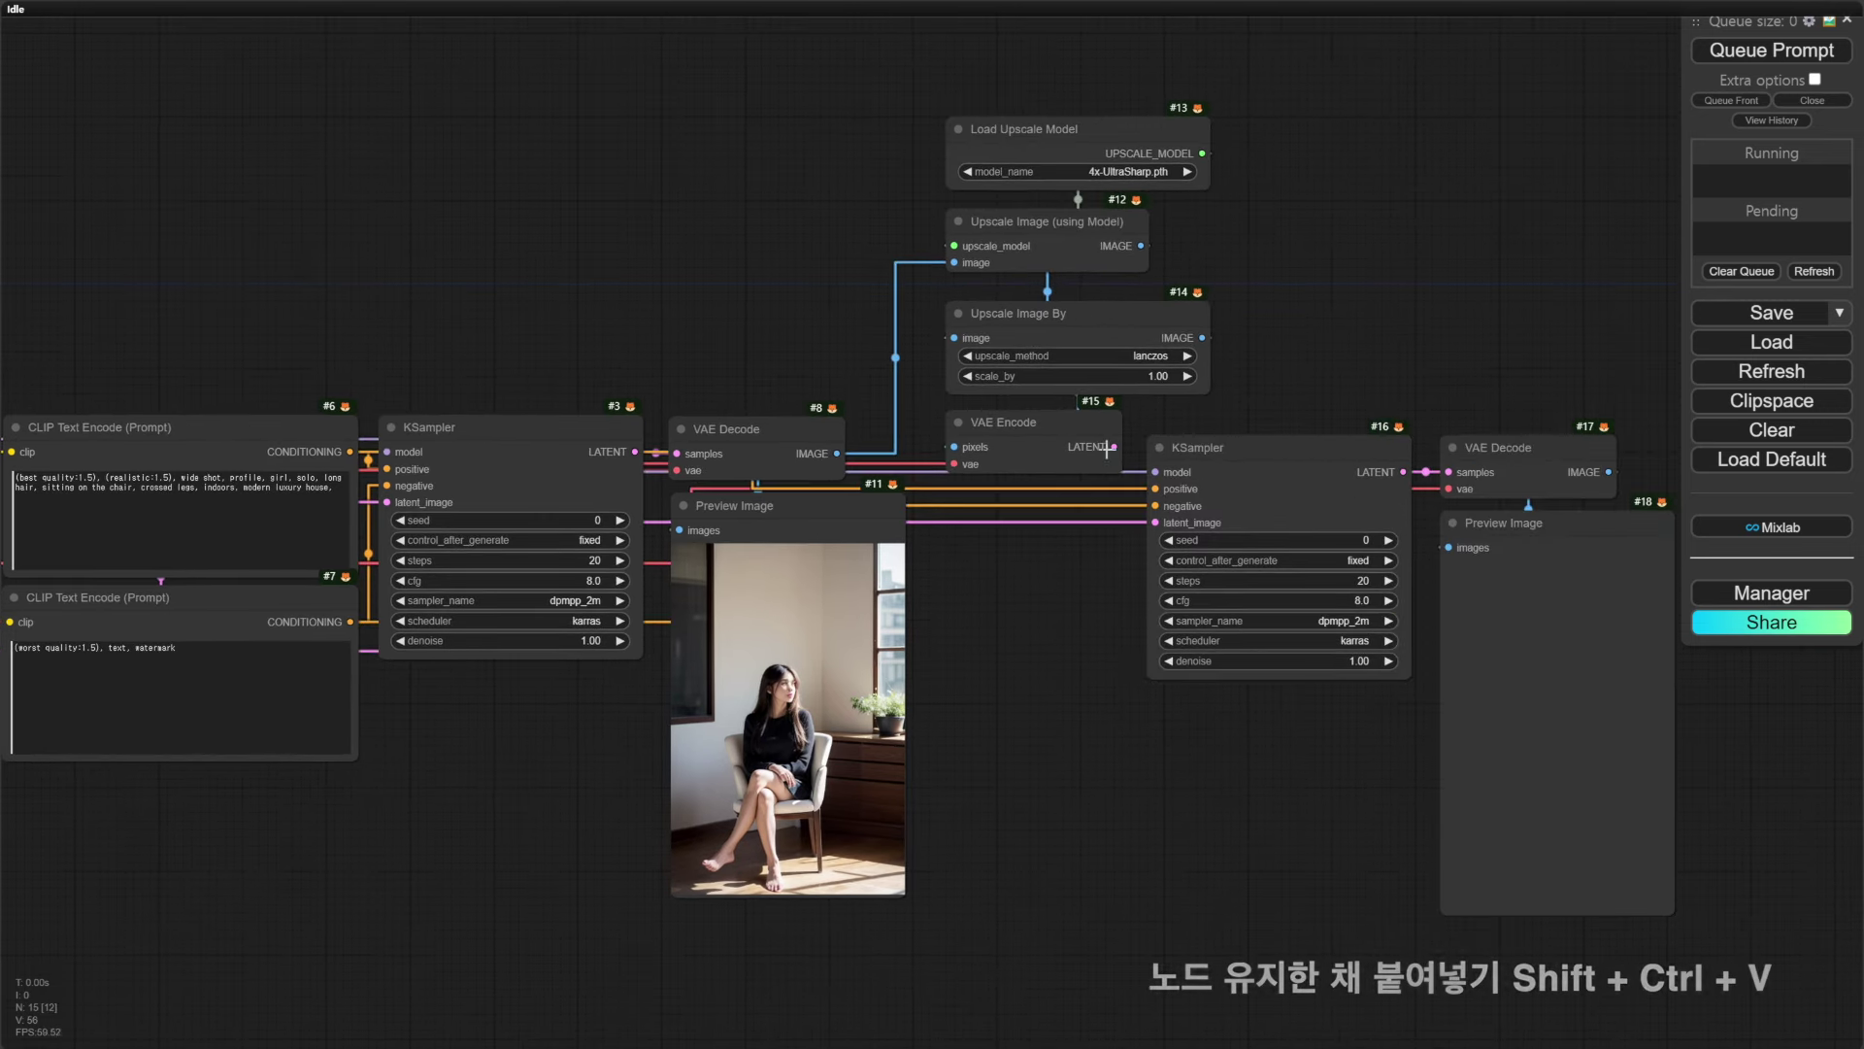
pyautogui.moveTo(1114, 447); pyautogui.dragTo(1155, 523)
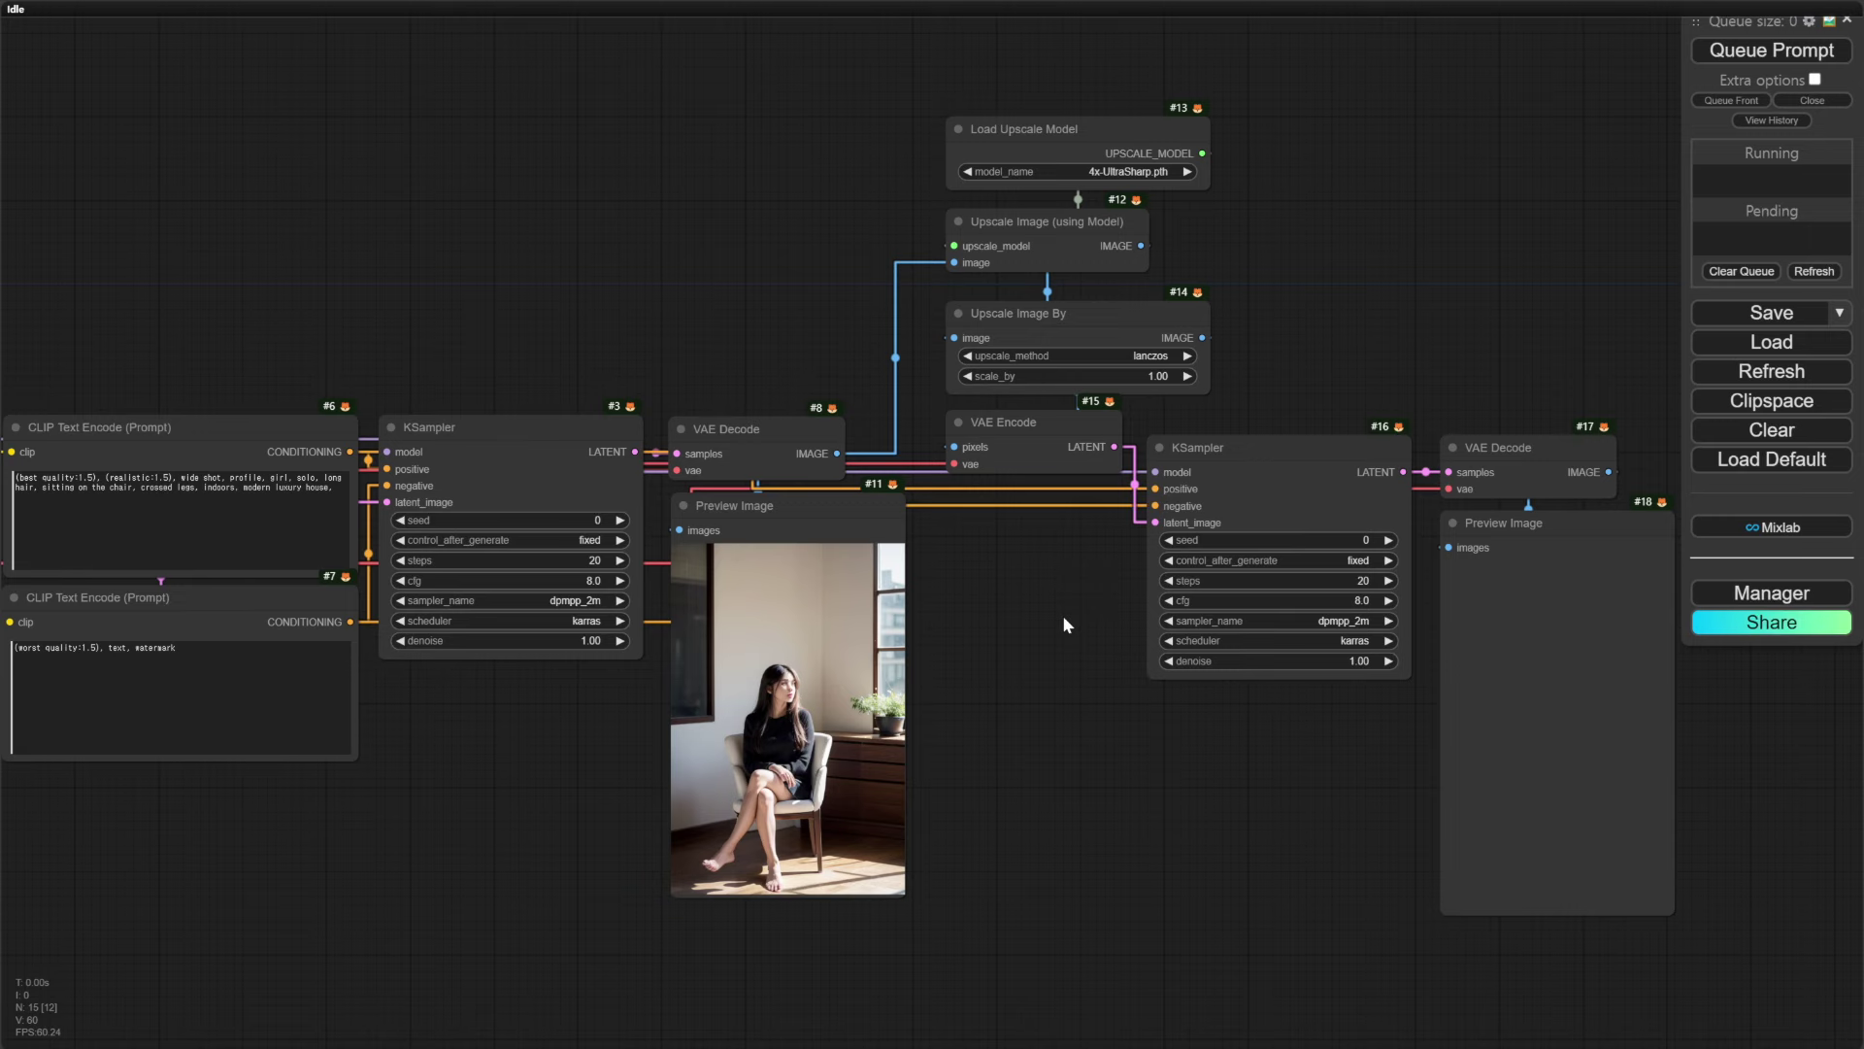
# Set the second KSampler's seed to 22
pyautogui.moveTo(1338, 762); pyautogui.dragTo(1111, 776)
pyautogui.click(1142, 554)
pyautogui.write('22')
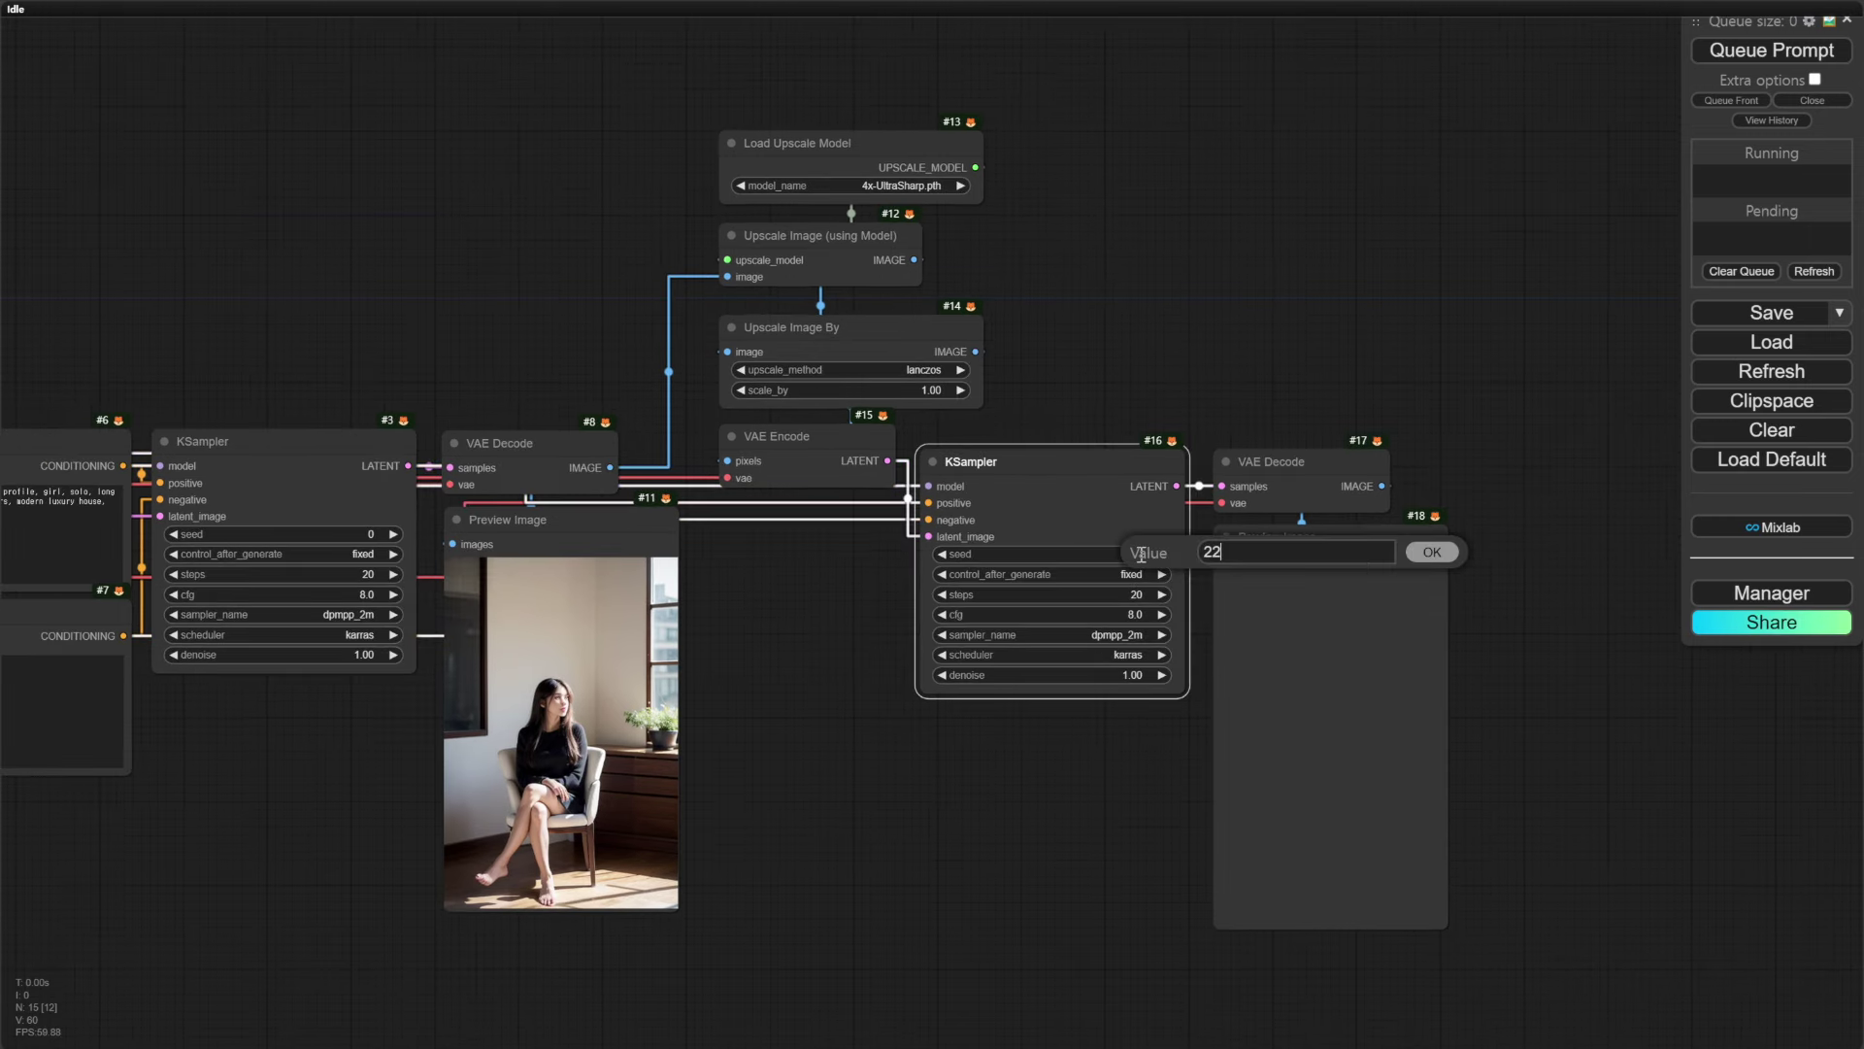
pyautogui.press('Return')
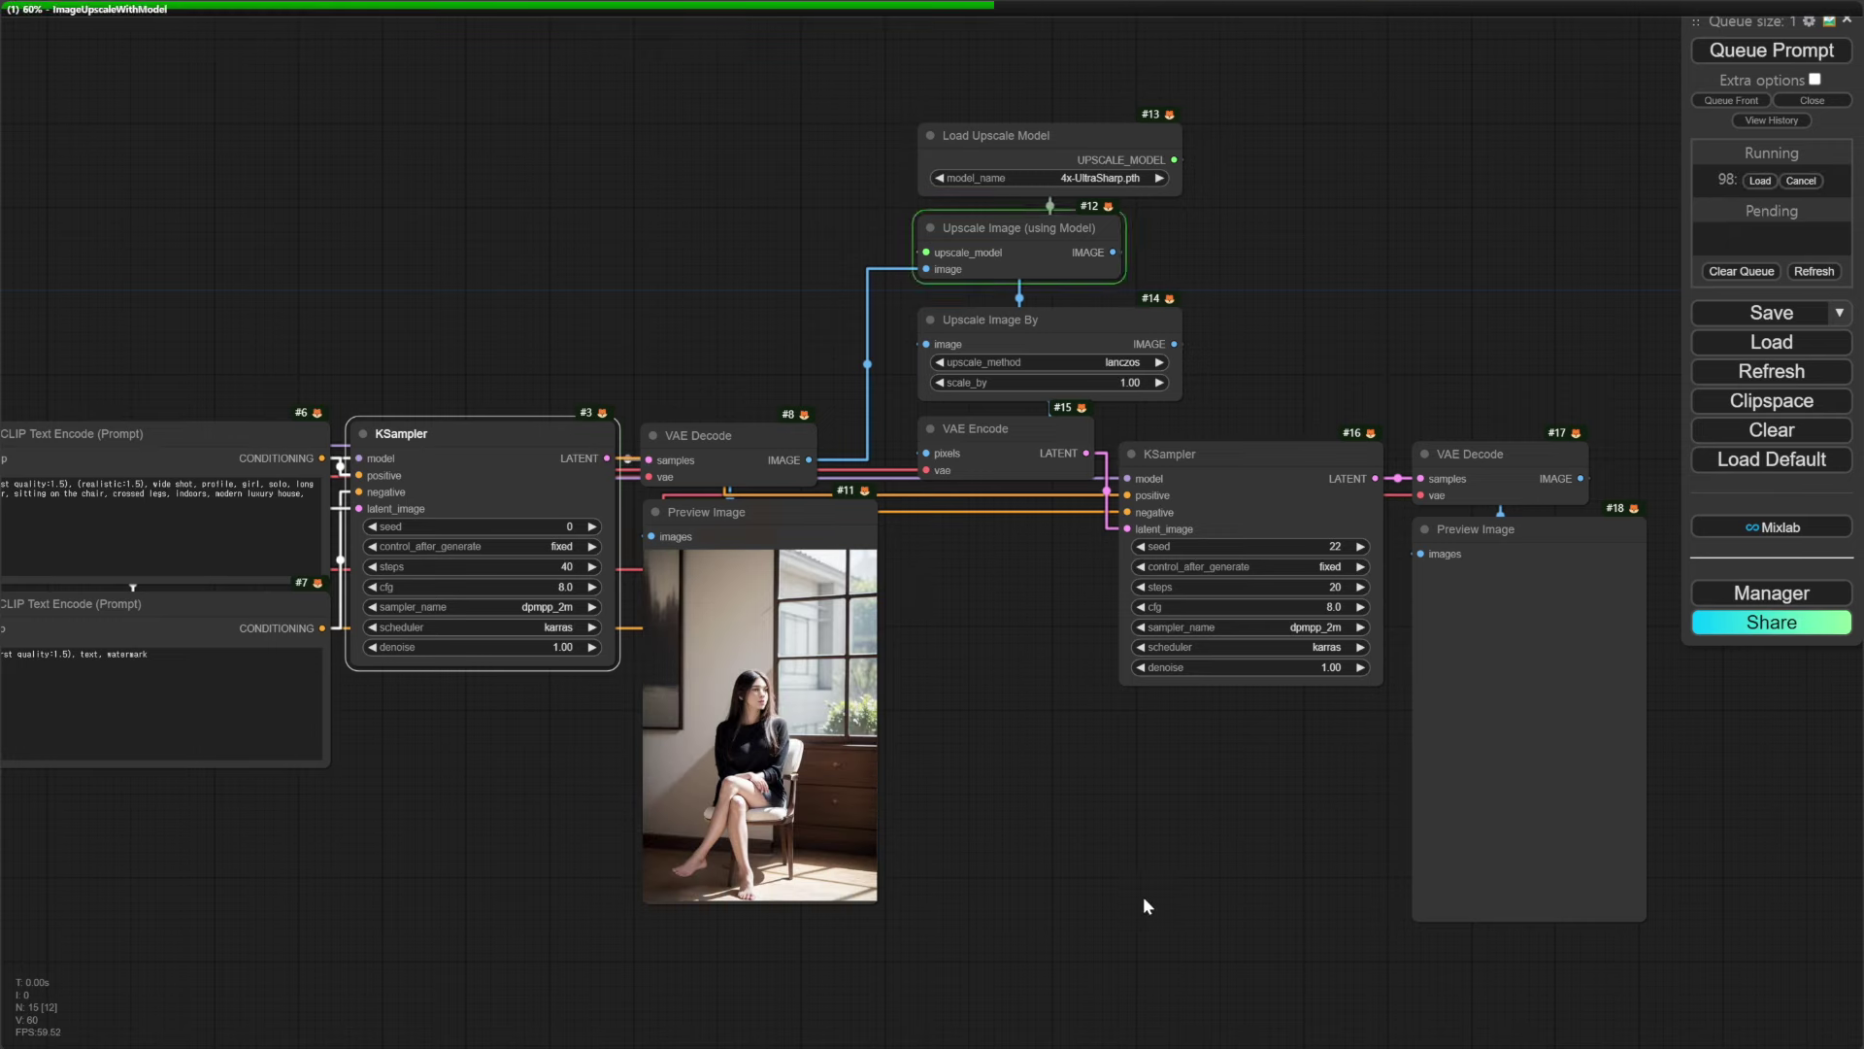
# Set the scale_by value of the Upscale Image By node to 0.5
pyautogui.moveTo(1144, 898); pyautogui.dragTo(1091, 686)
pyautogui.click(966, 284)
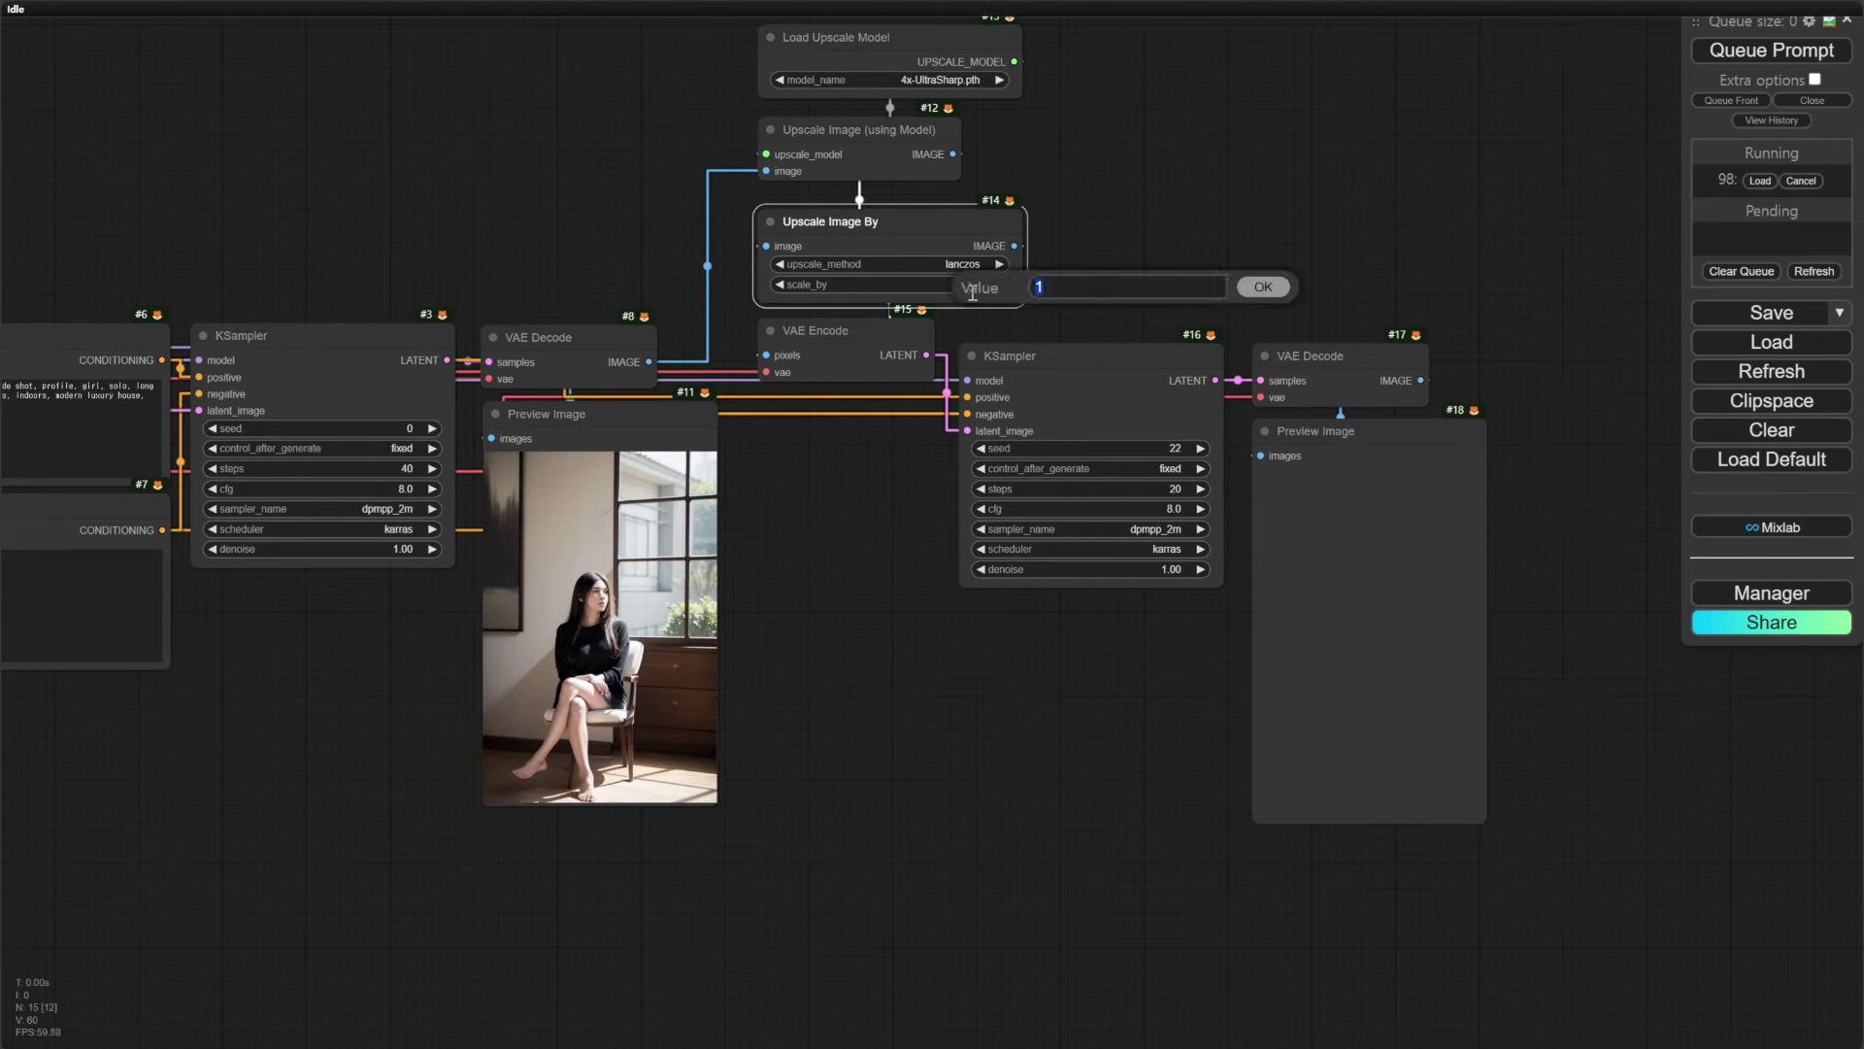
pyautogui.write('0.5')
pyautogui.press('Return')
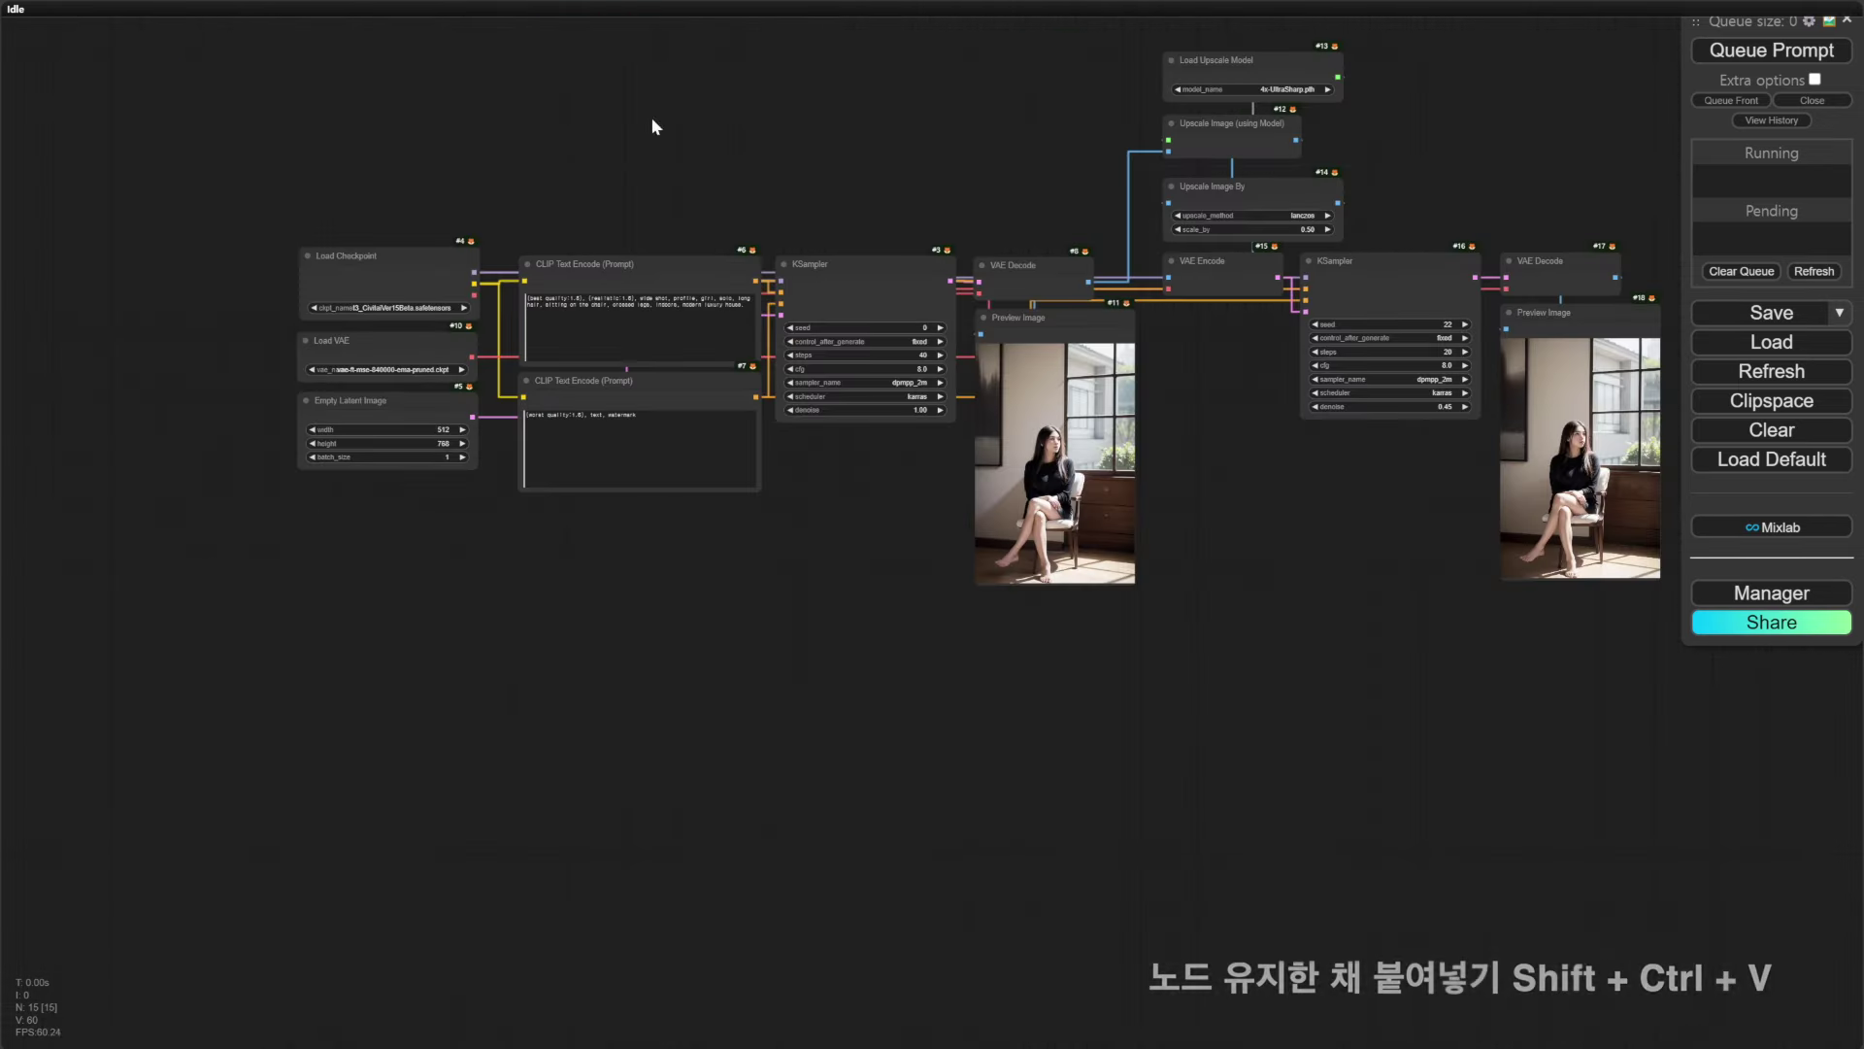
# Paste linked copies of the base generation nodes below the originals and connect the new Empty Latent Image to the copied KSampler
pyautogui.hotkey('ctrl', 'shift', 'v')
pyautogui.scroll(4, 428, 470)
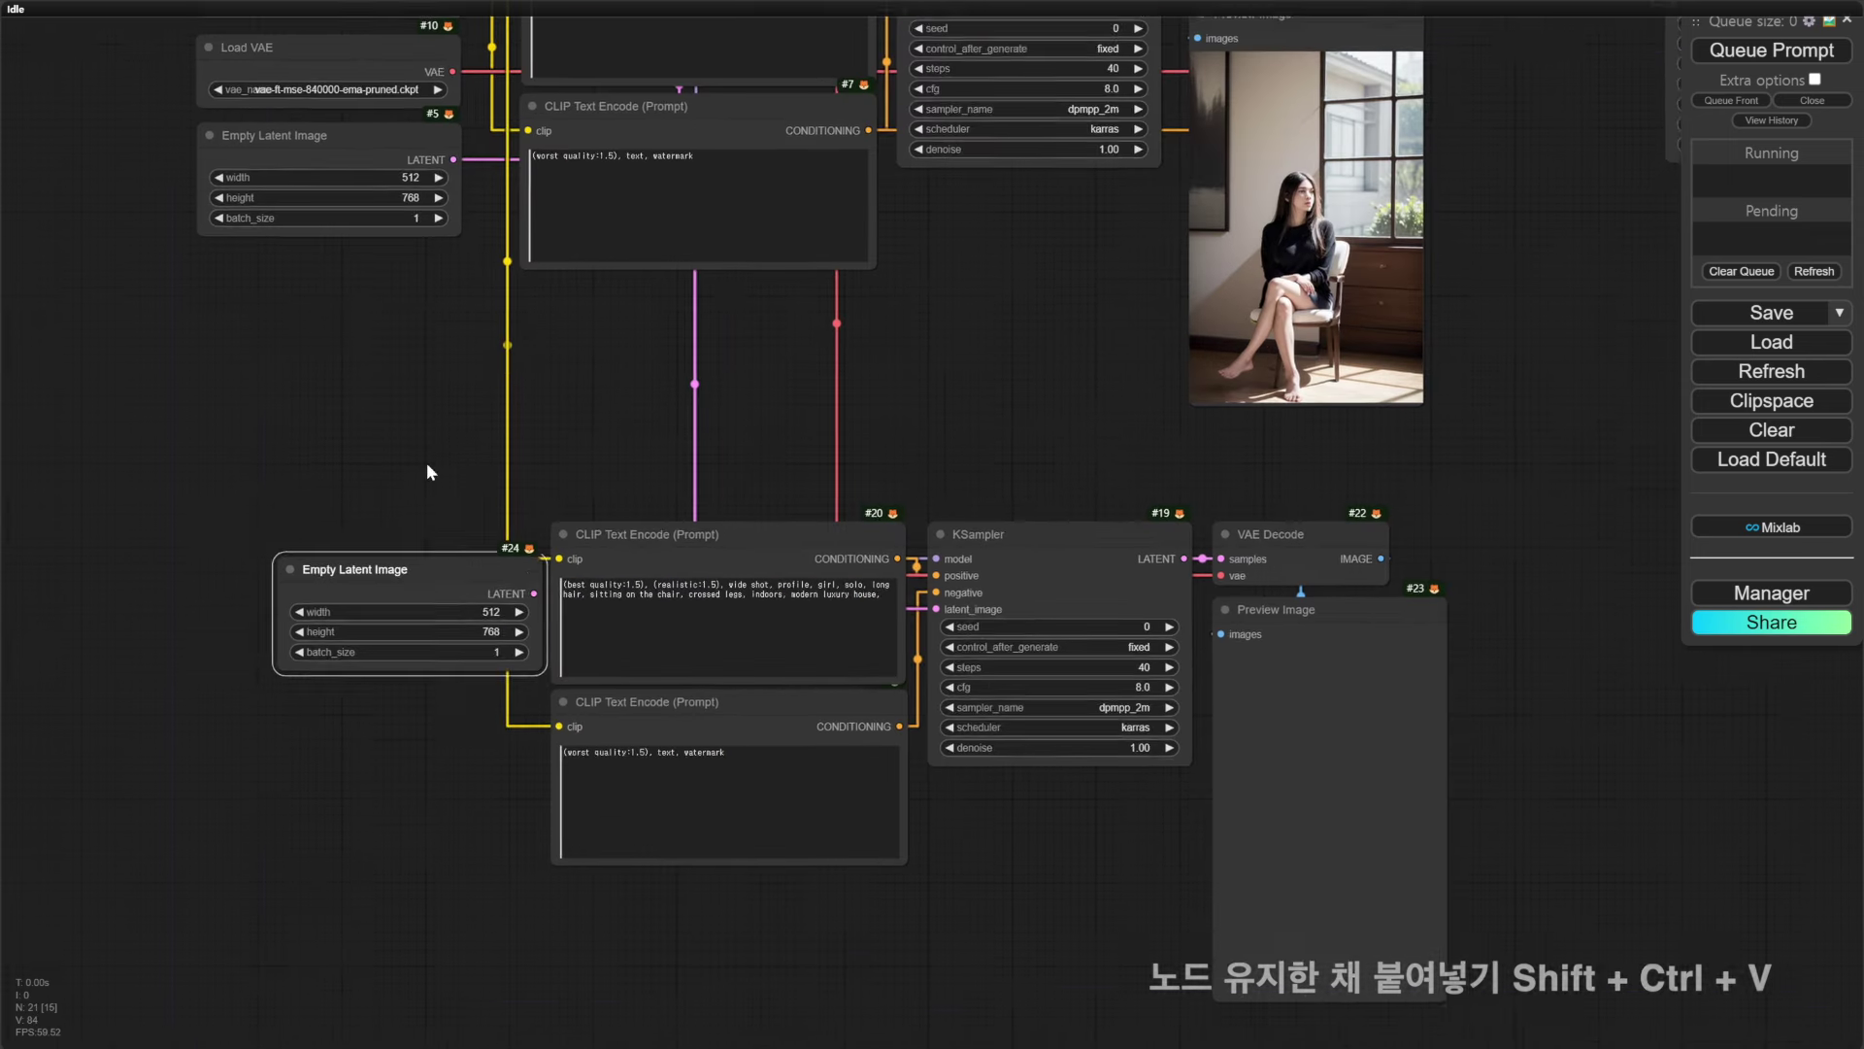
pyautogui.moveTo(921, 563); pyautogui.dragTo(927, 604)
# Set the copied Empty Latent Image to a width of 768 and a height of 512
pyautogui.click(396, 588)
pyautogui.write('768')
pyautogui.press('Return')
pyautogui.click(415, 609)
pyautogui.write('512')
pyautogui.press('Return')
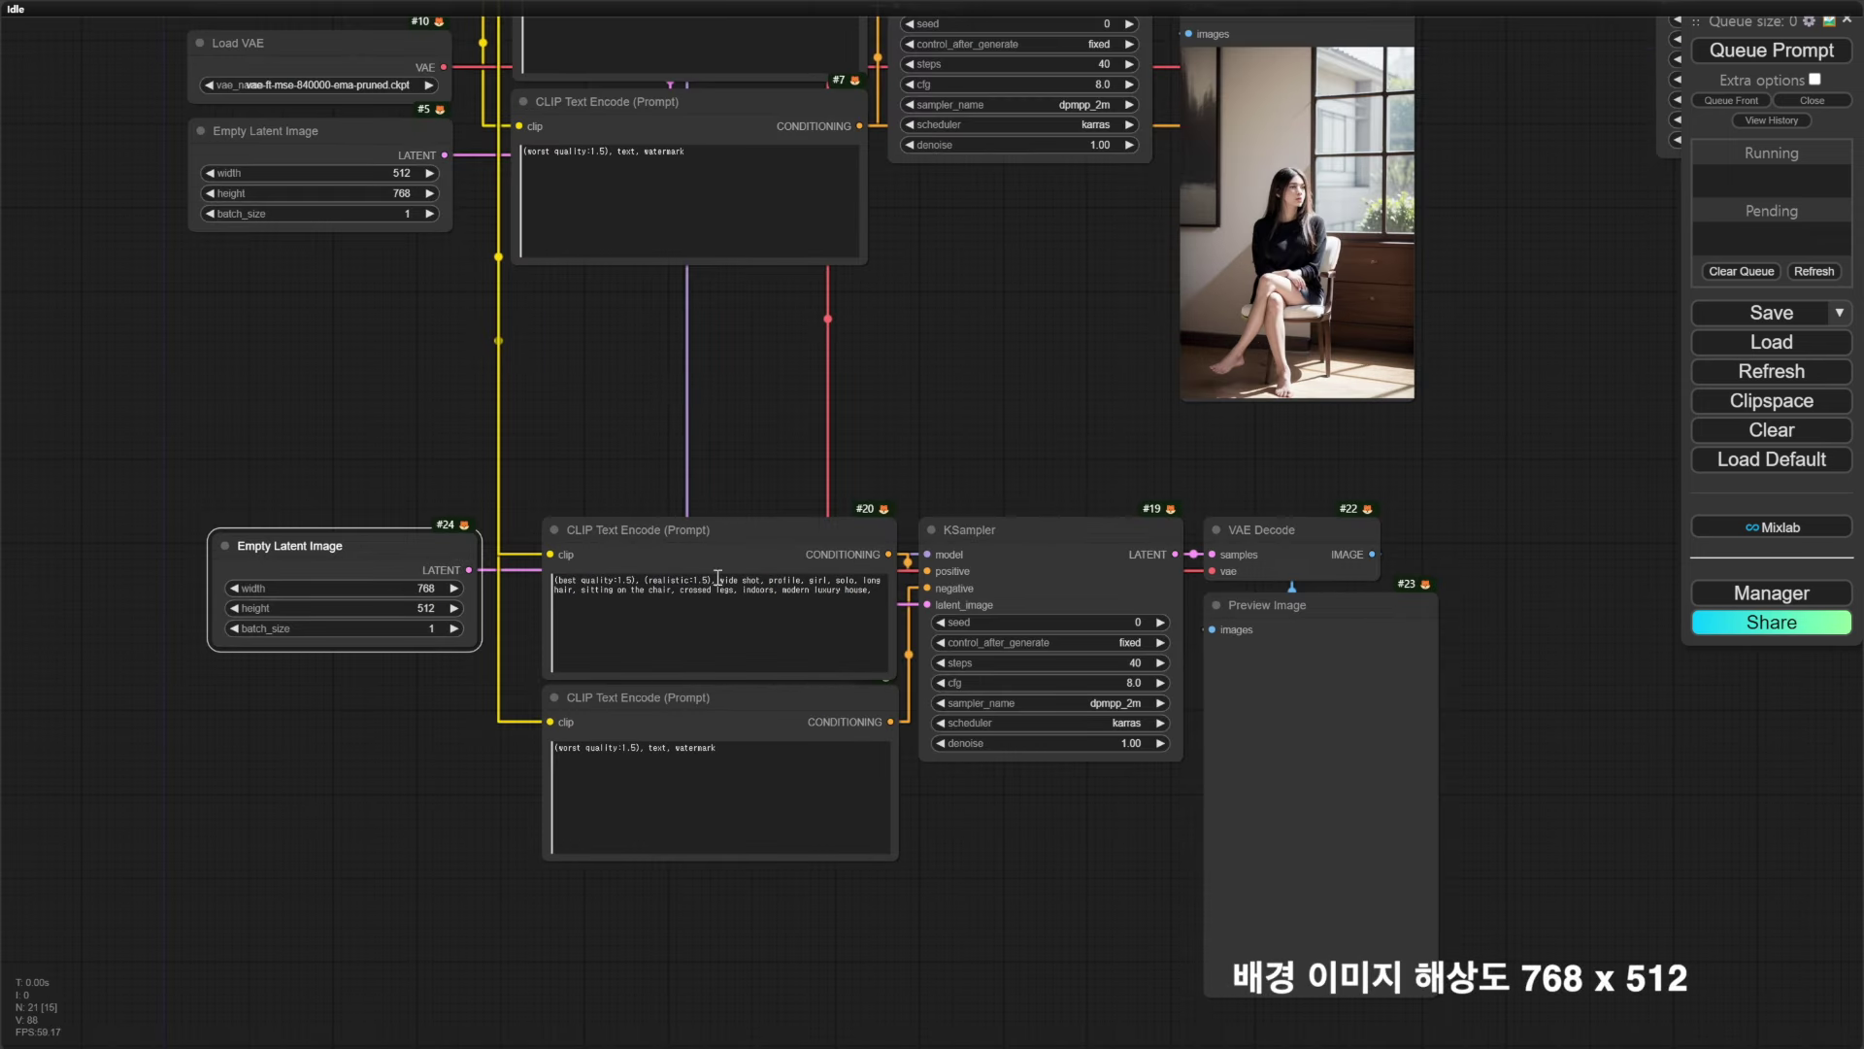
# Set the copied positive prompt's scene to "(secnery:1.5), chair, luxury modern hotel, sophisticated decorations, large windows showing view of Paris," and add "girl, human" to the negative
pyautogui.moveTo(716, 581); pyautogui.dragTo(944, 621)
pyautogui.write('(secnery:1.5), chair, luxury modern hotel, sophisticated decorations, large windows showing view')
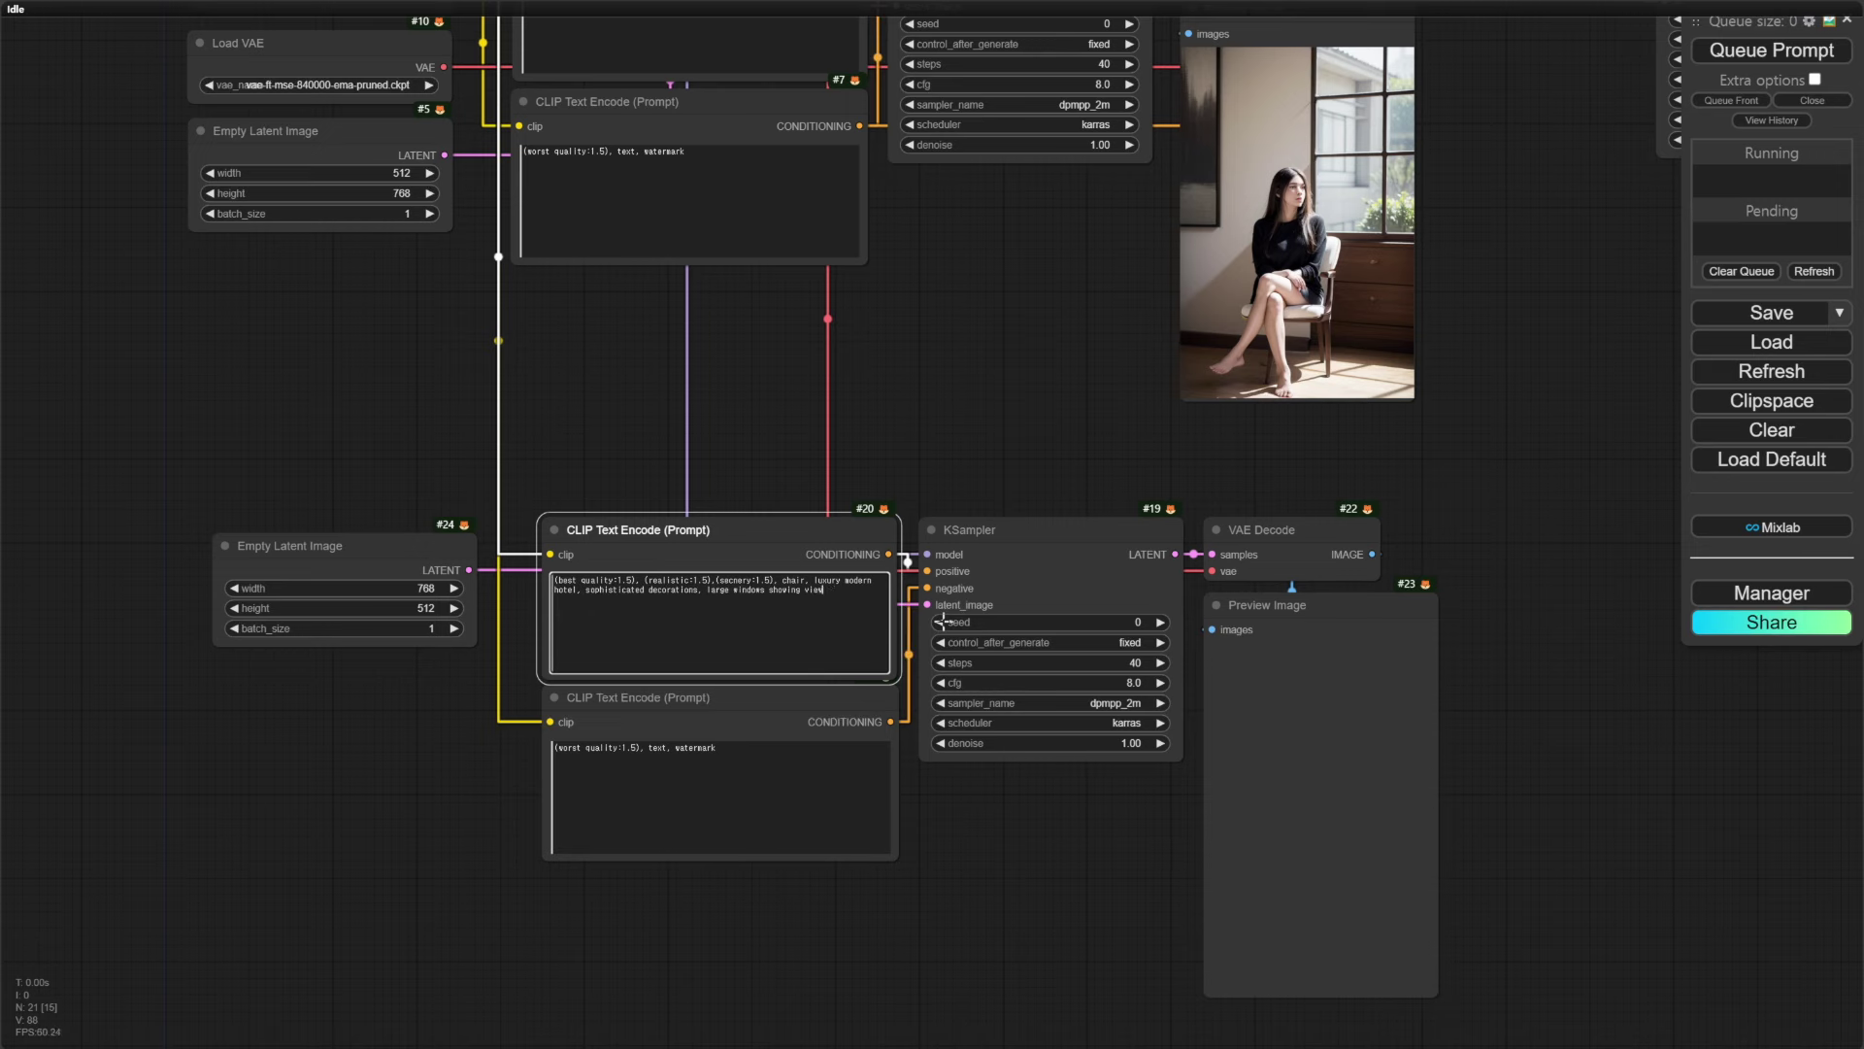
pyautogui.click(644, 748)
pyautogui.moveTo(1020, 842); pyautogui.dragTo(789, 843)
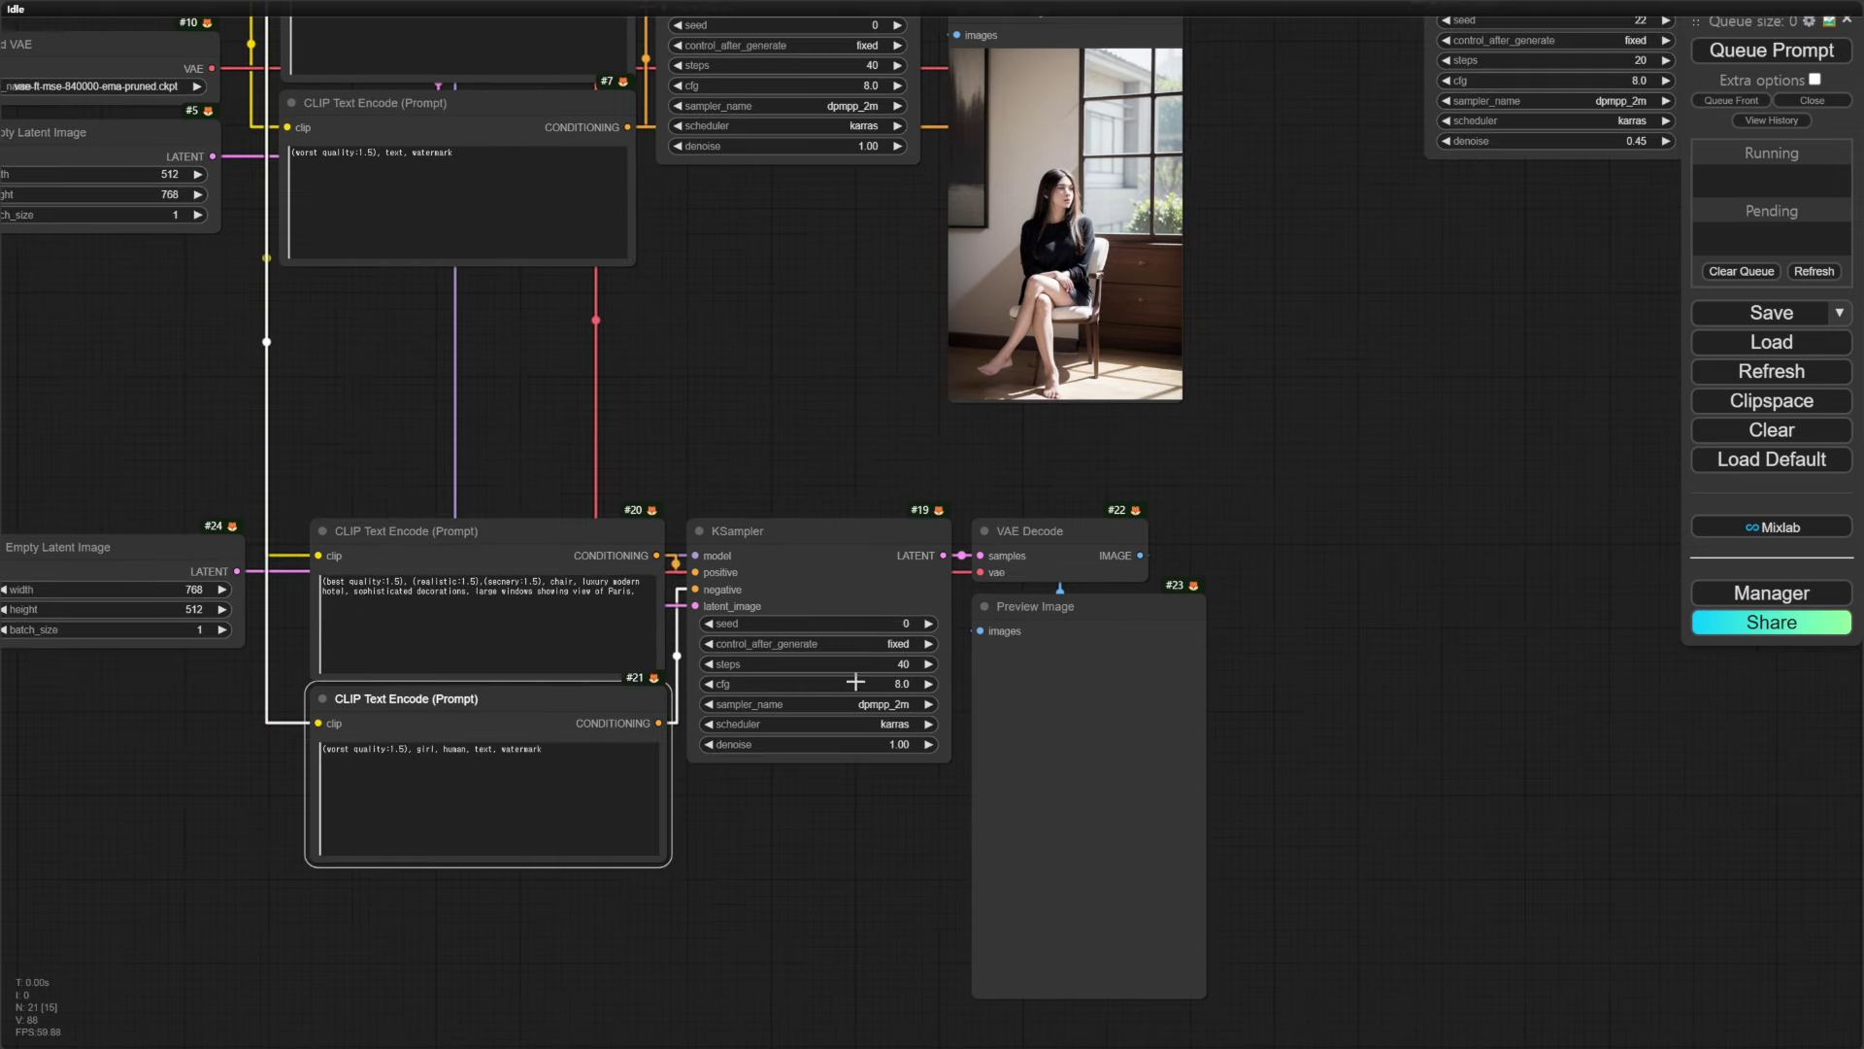
# Generate the background image and resize its Preview Image node to a wide landscape shape
pyautogui.moveTo(1128, 618); pyautogui.dragTo(1122, 612)
pyautogui.click(1787, 51)
pyautogui.moveTo(1335, 708); pyautogui.dragTo(1331, 602)
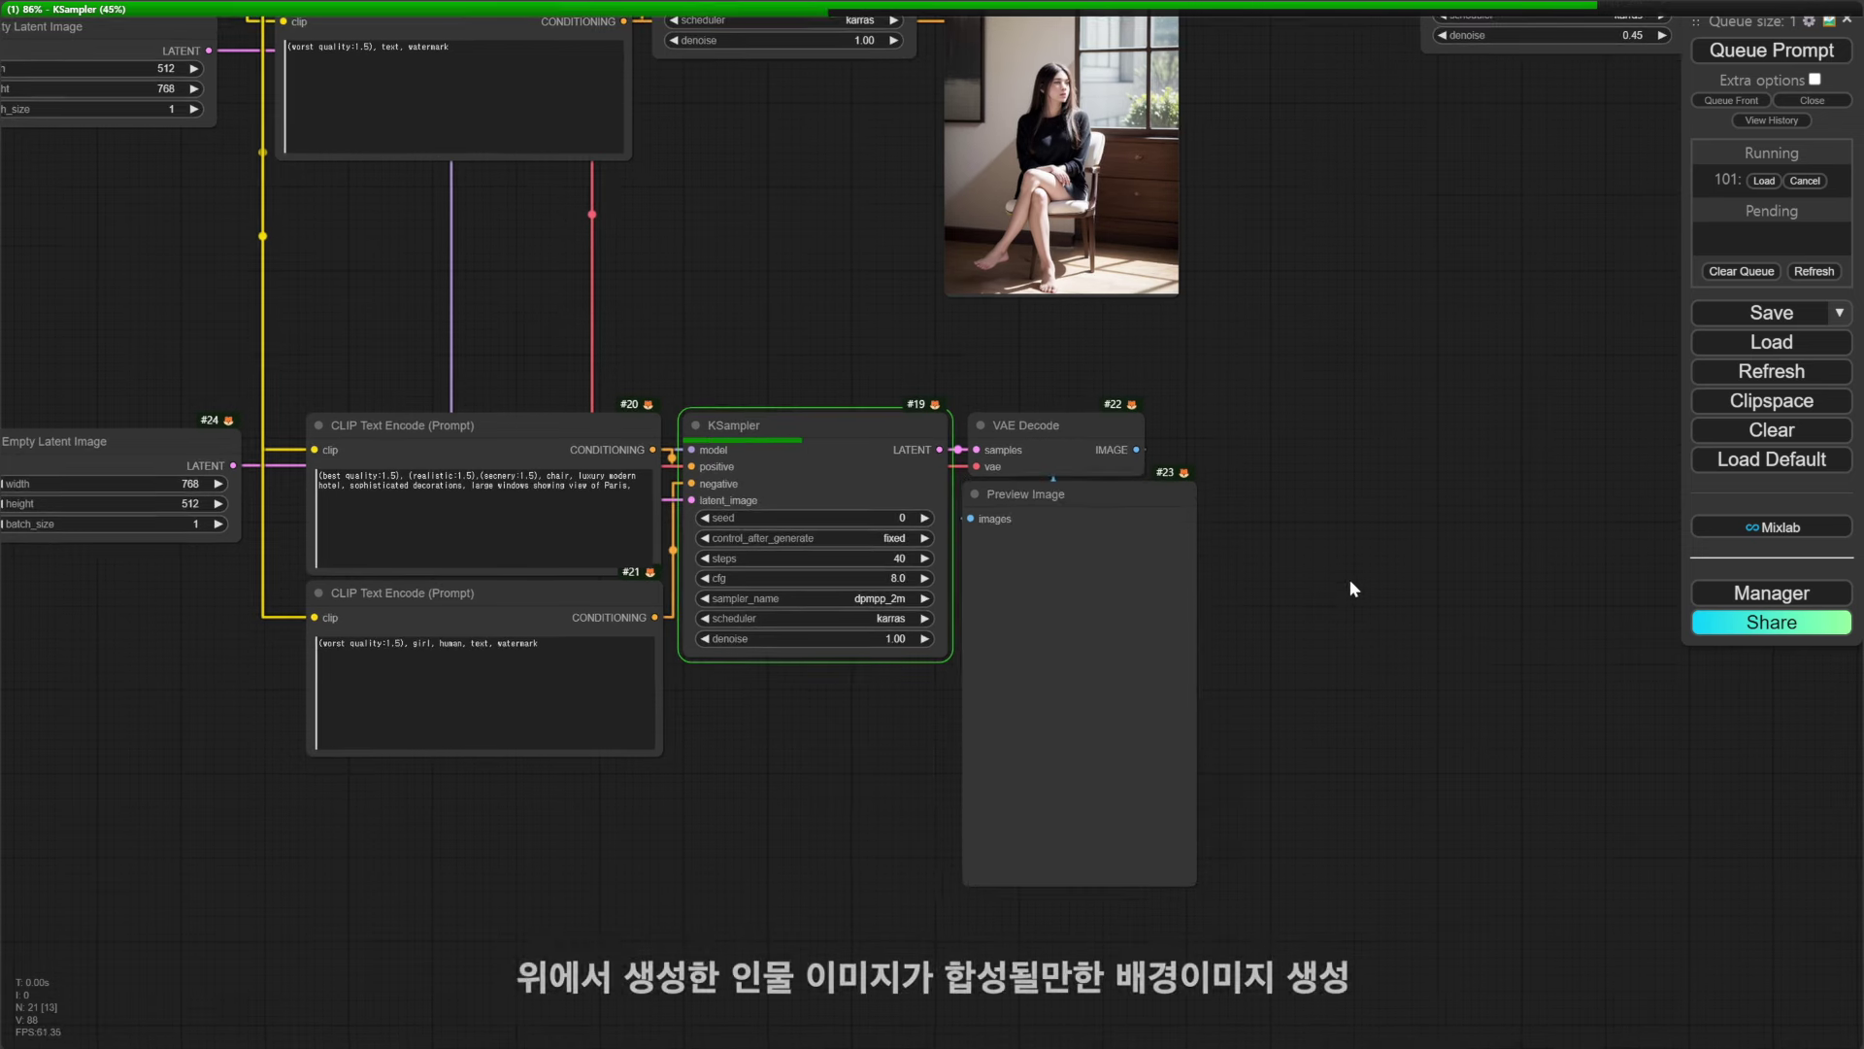
pyautogui.moveTo(1194, 882); pyautogui.dragTo(1365, 800)
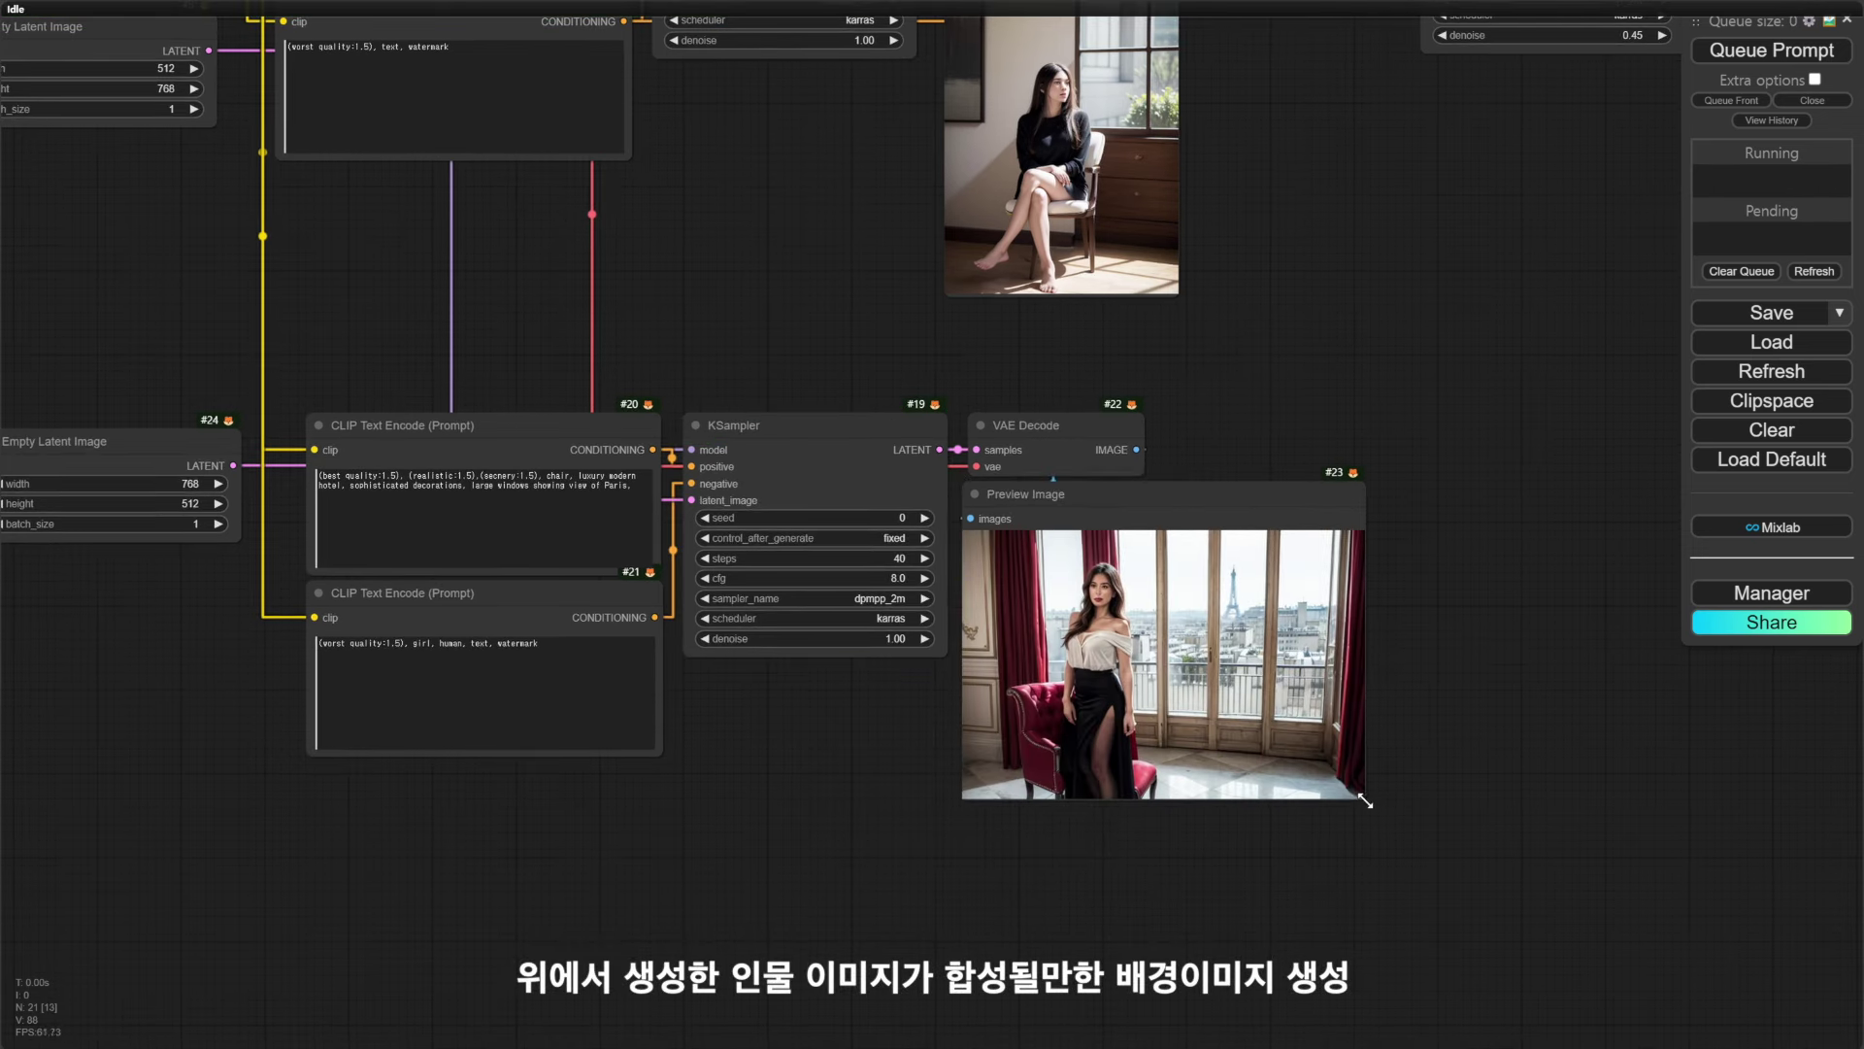
# Try seeds 5 and 7 in the background KSampler, regenerating the image each time
pyautogui.click(905, 519)
pyautogui.hotkey('ctrl', 'Return')
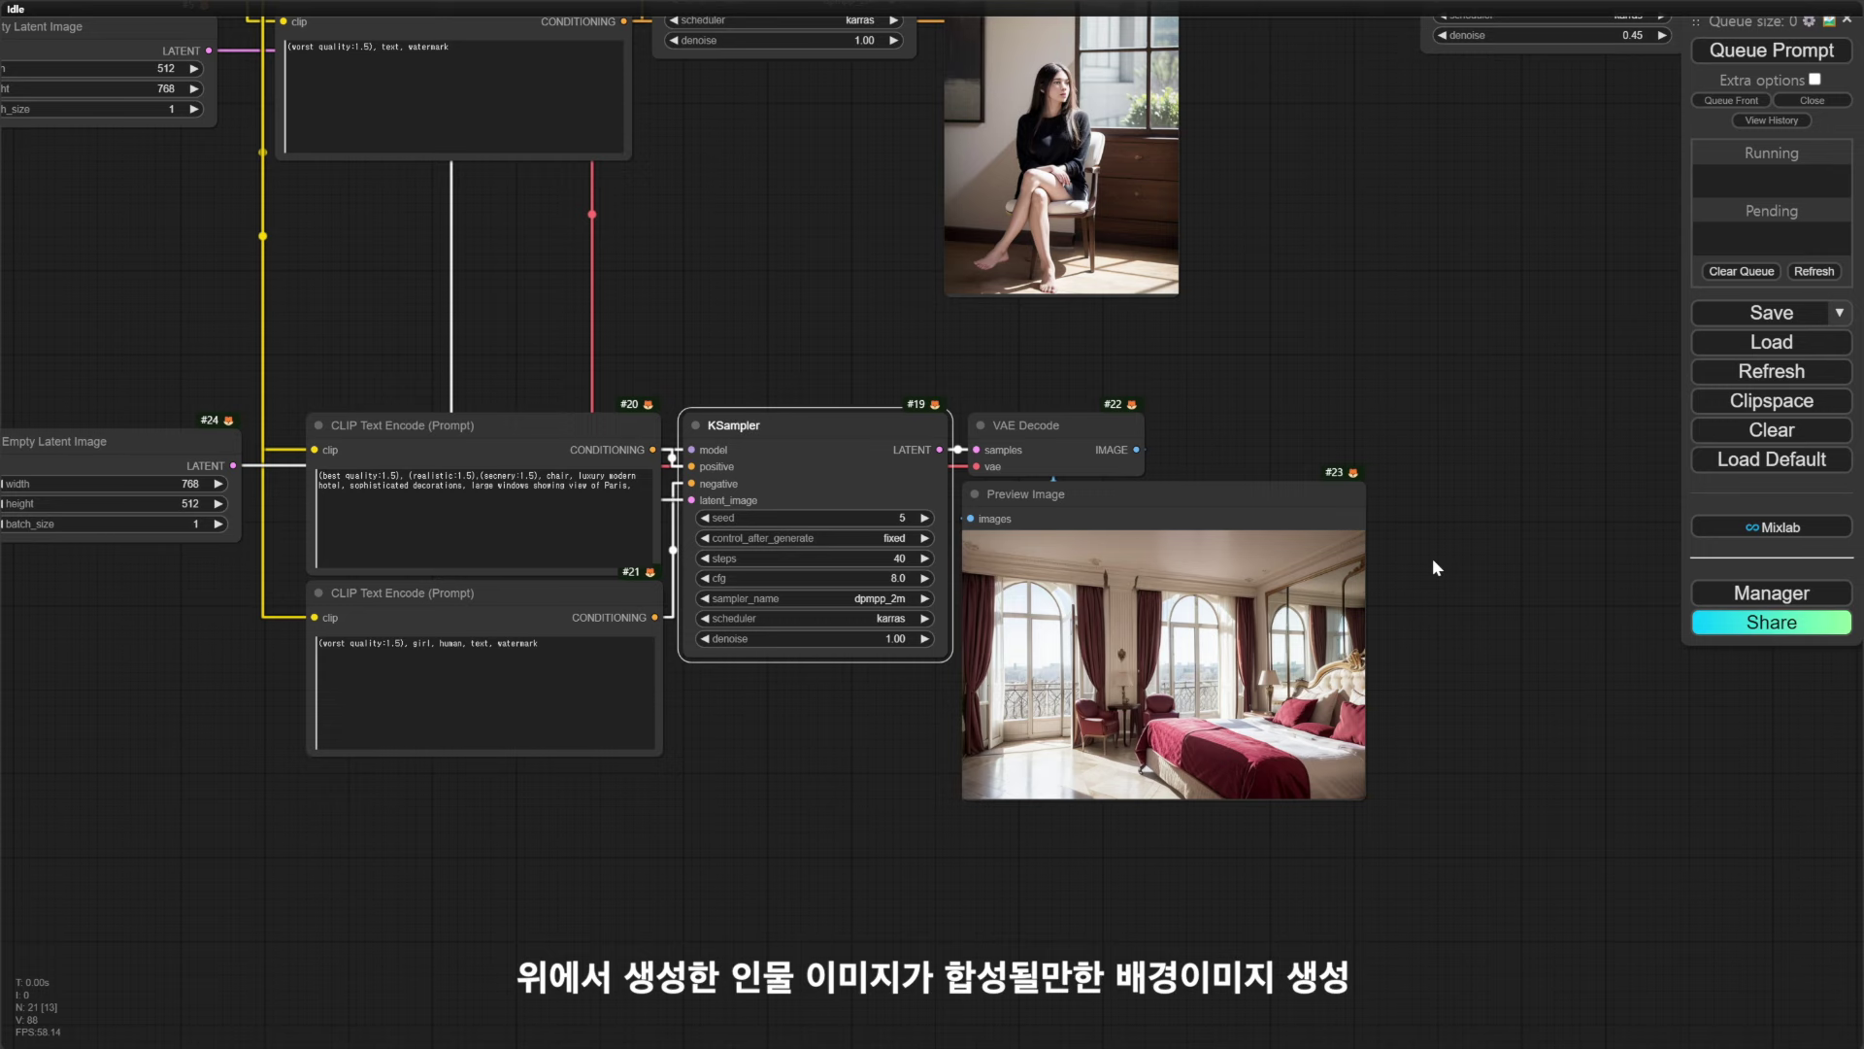
pyautogui.scroll(3, 1417, 437)
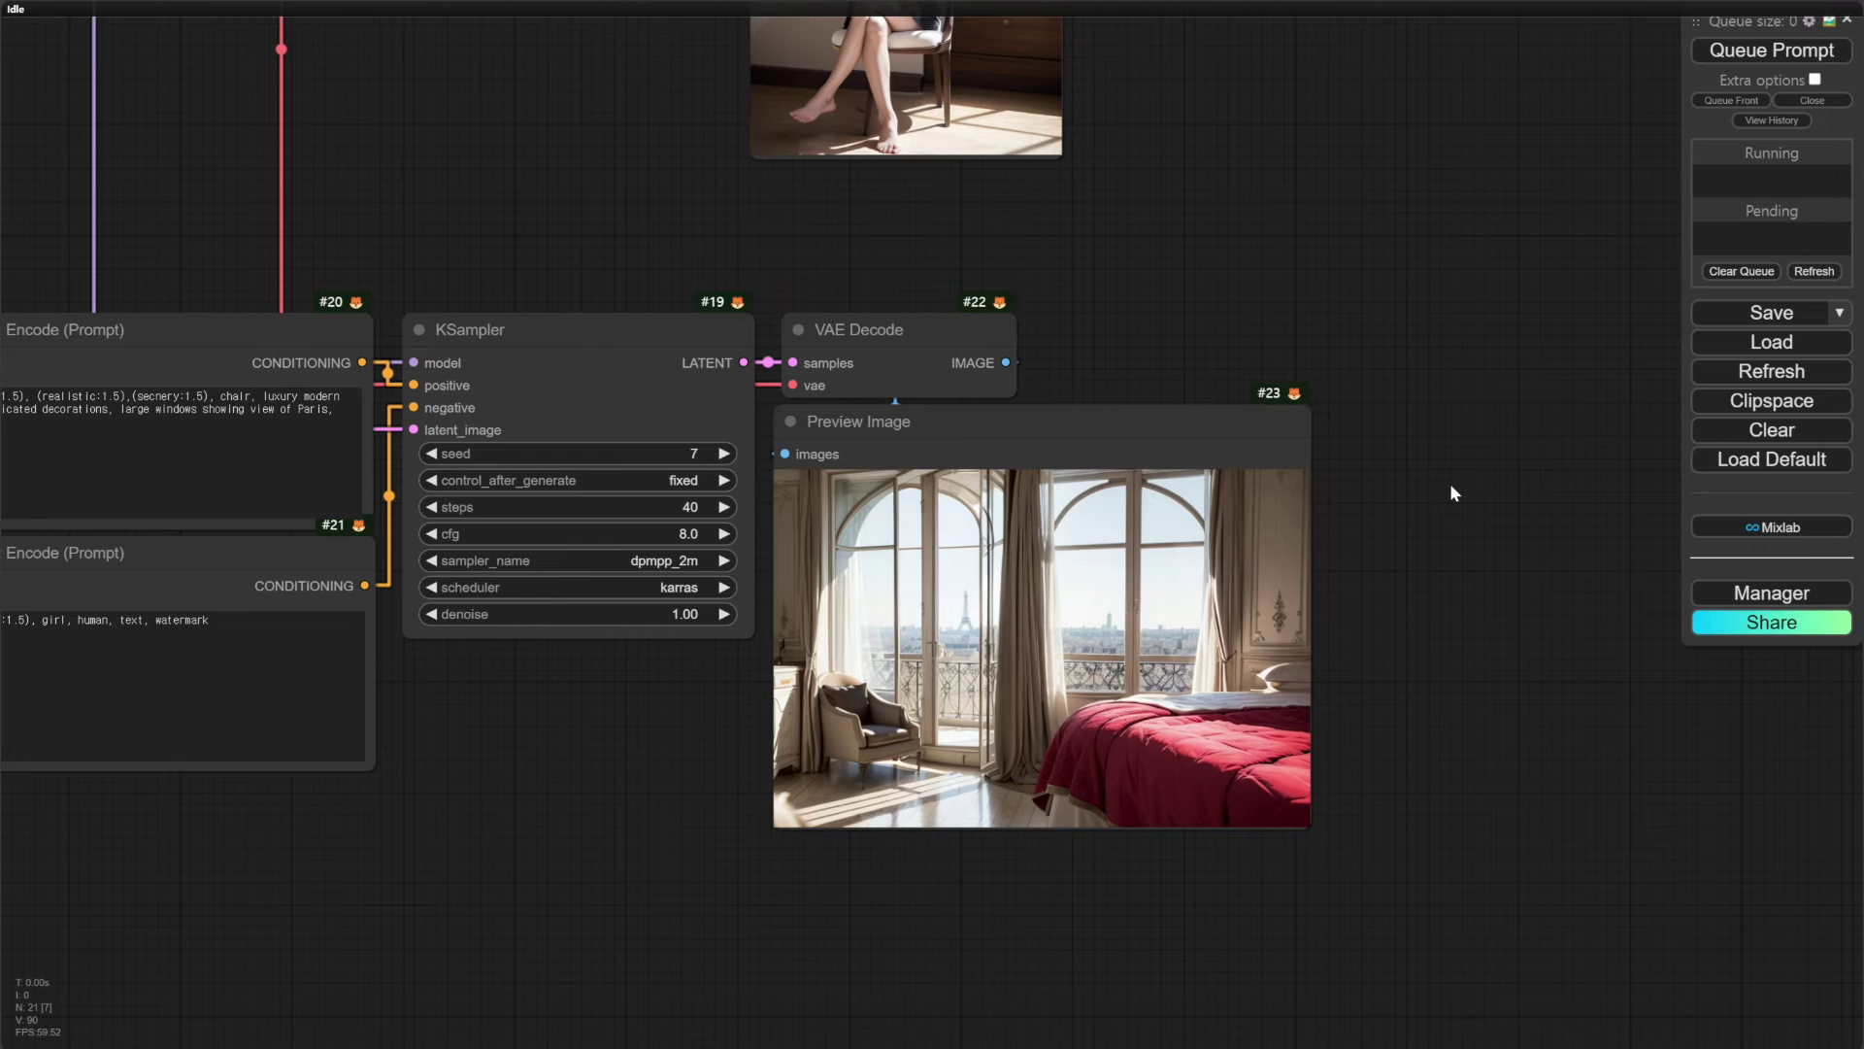
# Paste linked copies of Upscale Image (using Model), Upscale Image By and VAE Encode beside the background preview, fed from the background's VAE Decode
pyautogui.scroll(-5, 1448, 476)
pyautogui.moveTo(1332, 382); pyautogui.dragTo(993, 641)
pyautogui.scroll(-2, 993, 641)
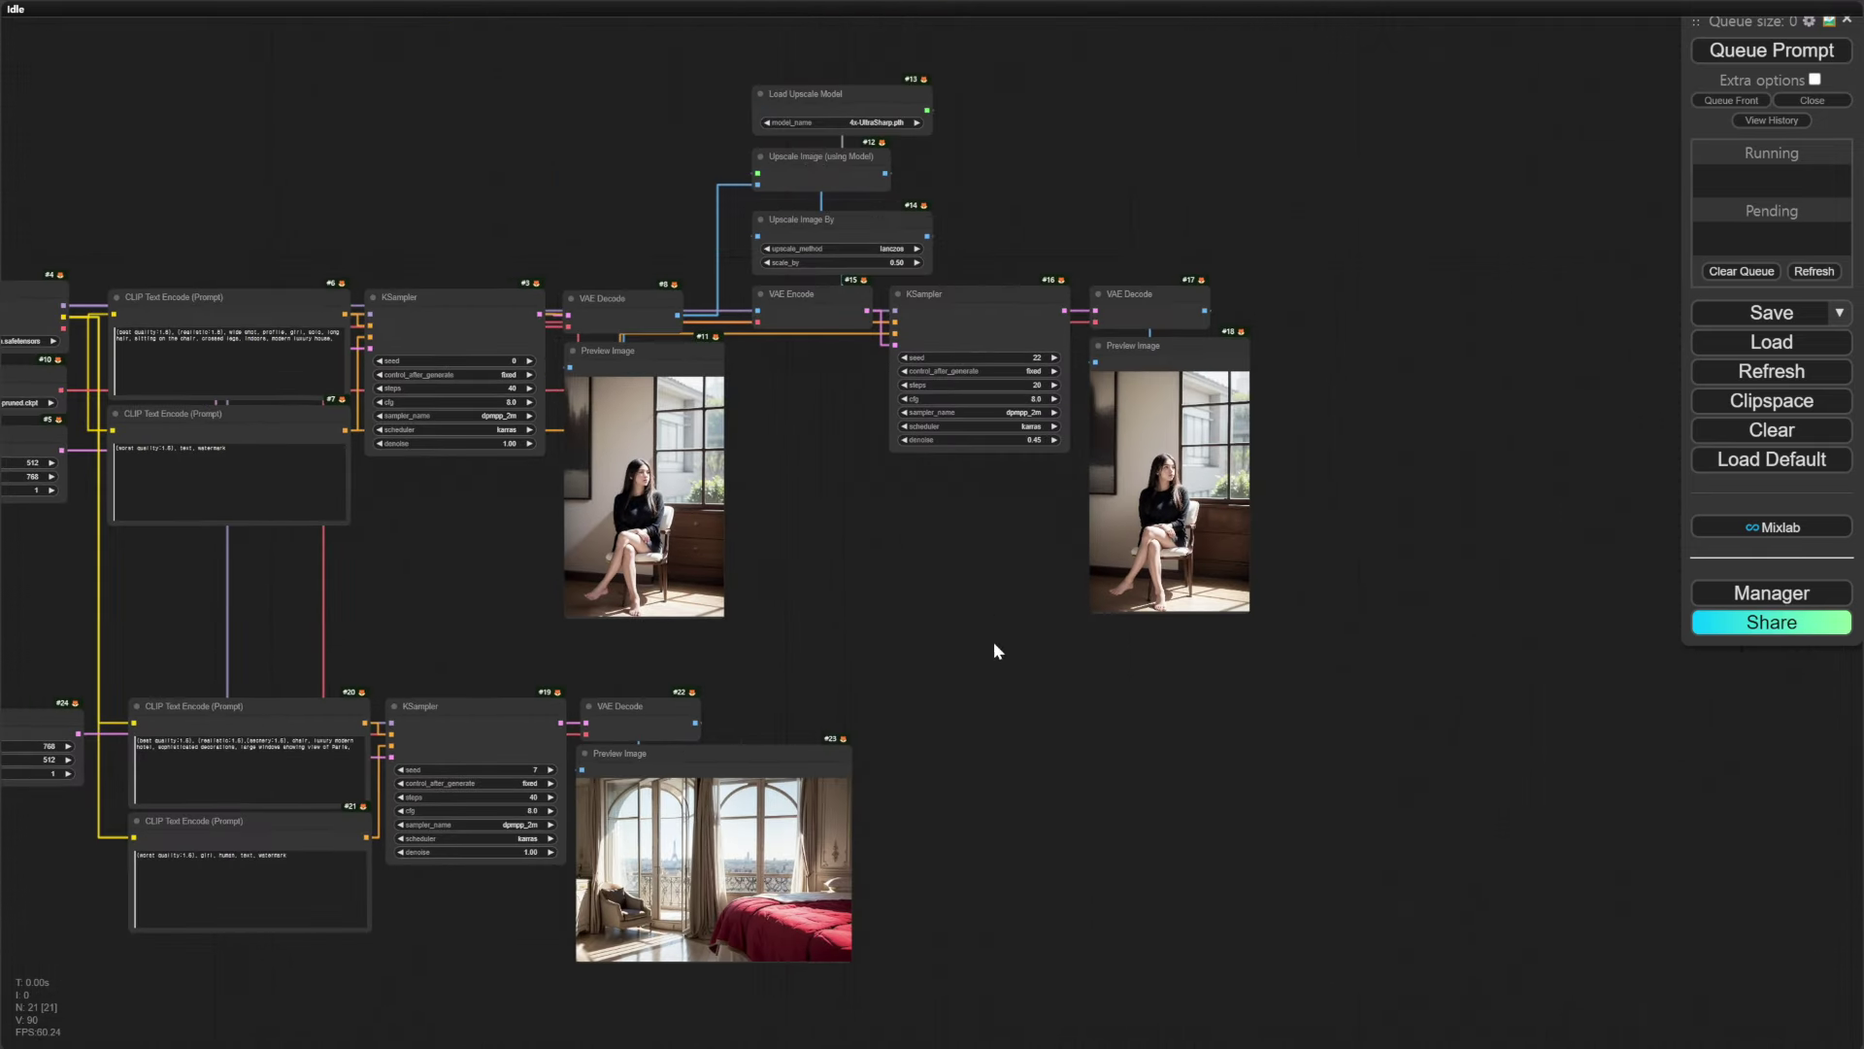
pyautogui.moveTo(1054, 817); pyautogui.dragTo(1111, 815)
pyautogui.moveTo(881, 403); pyautogui.dragTo(849, 167)
pyautogui.hotkey('ctrl', 'c')
pyautogui.hotkey('ctrl', 'shift', 'v')
pyautogui.moveTo(1010, 738); pyautogui.dragTo(985, 471)
pyautogui.click(1121, 715)
pyautogui.scroll(4, 1122, 714)
pyautogui.moveTo(843, 385); pyautogui.dragTo(845, 387)
pyautogui.moveTo(932, 346); pyautogui.dragTo(892, 296)
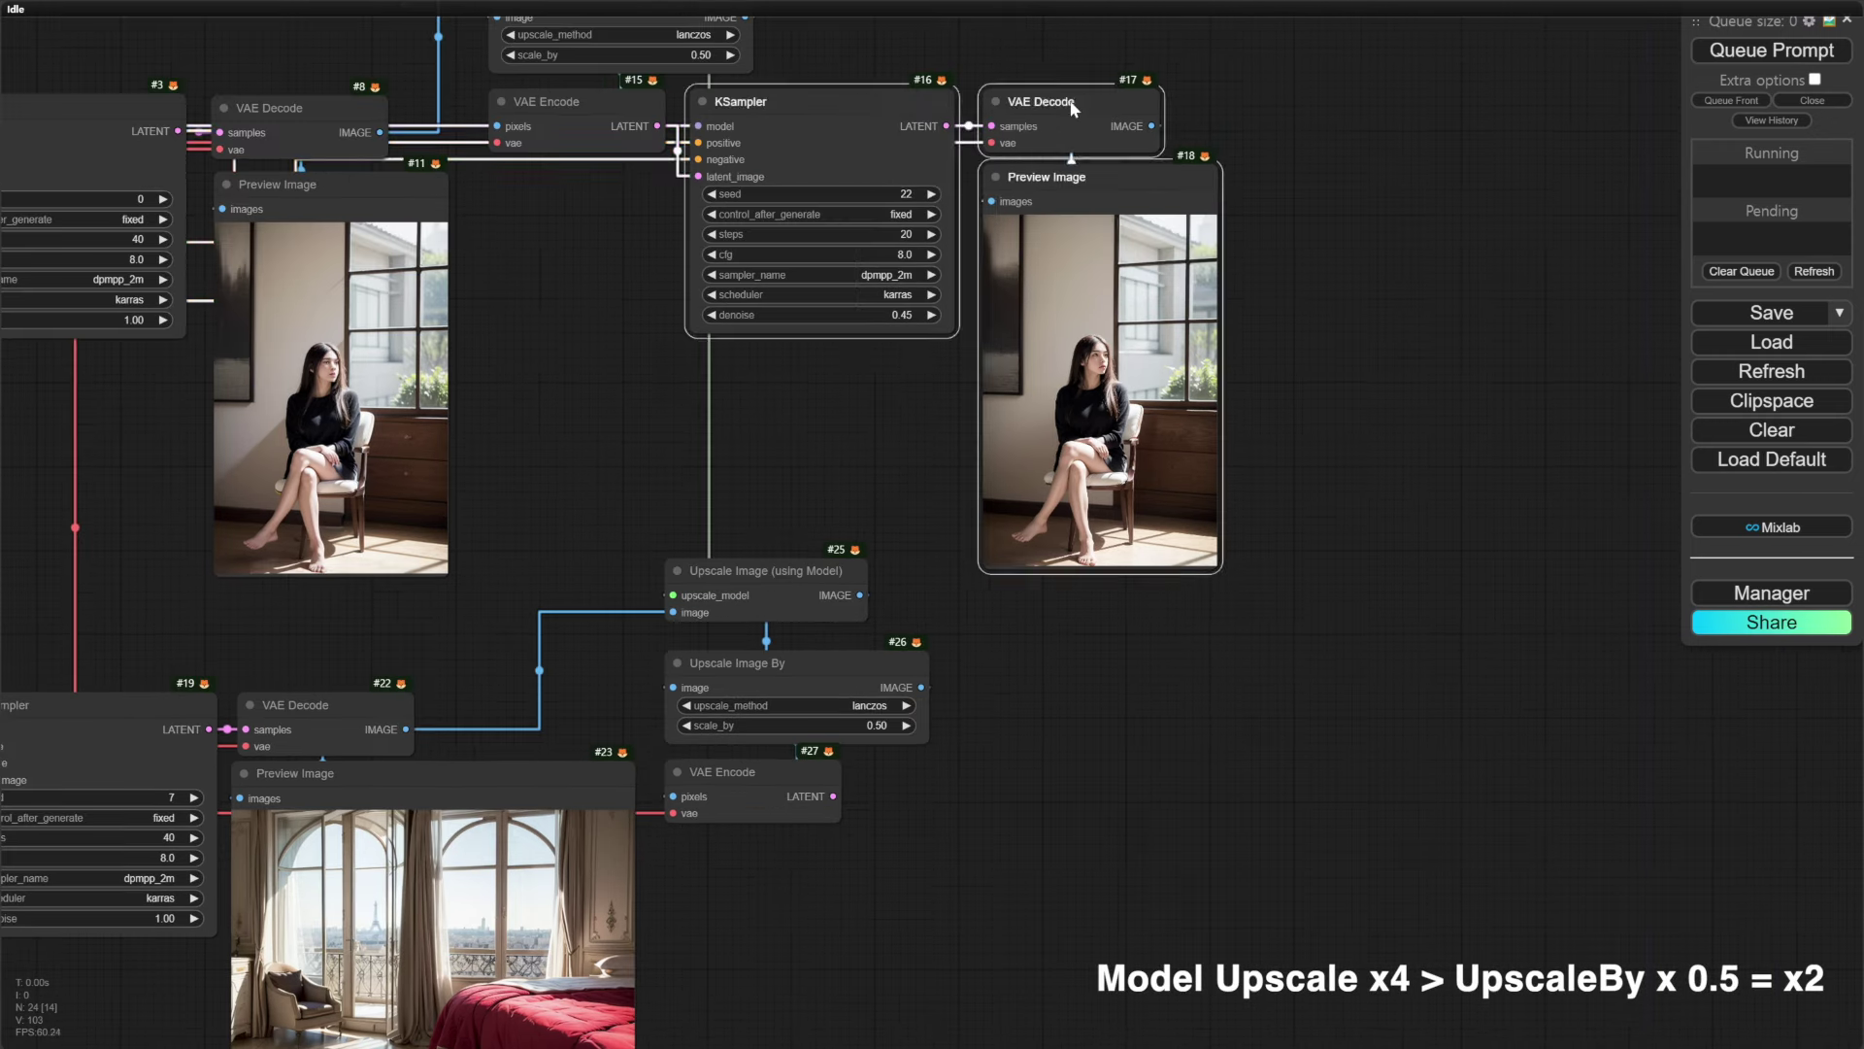
# Copy the second-pass KSampler, VAE Decode and Preview Image nodes and paste them with their links beside the background upscale nodes
pyautogui.hotkey('ctrl', 'c')
pyautogui.moveTo(1033, 758); pyautogui.dragTo(990, 424)
pyautogui.hotkey('ctrl', 'shift', 'v')
pyautogui.moveTo(1123, 437); pyautogui.dragTo(1071, 437)
# Connect the background's VAE Encode latent and its positive and negative prompt conditioning to the pasted KSampler
pyautogui.moveTo(791, 457); pyautogui.dragTo(951, 490)
pyautogui.moveTo(874, 563); pyautogui.dragTo(1208, 569)
pyautogui.moveTo(215, 395); pyautogui.dragTo(1285, 462)
pyautogui.moveTo(217, 562); pyautogui.dragTo(1286, 479)
pyautogui.moveTo(1201, 624); pyautogui.dragTo(721, 604)
# Set the background upscale KSampler's seed to 666 and its cfg to 3
pyautogui.click(1013, 494)
pyautogui.write('666')
pyautogui.press('Return')
pyautogui.click(1014, 552)
pyautogui.write('3')
pyautogui.press('Return')
pyautogui.moveTo(1194, 616); pyautogui.dragTo(1094, 619)
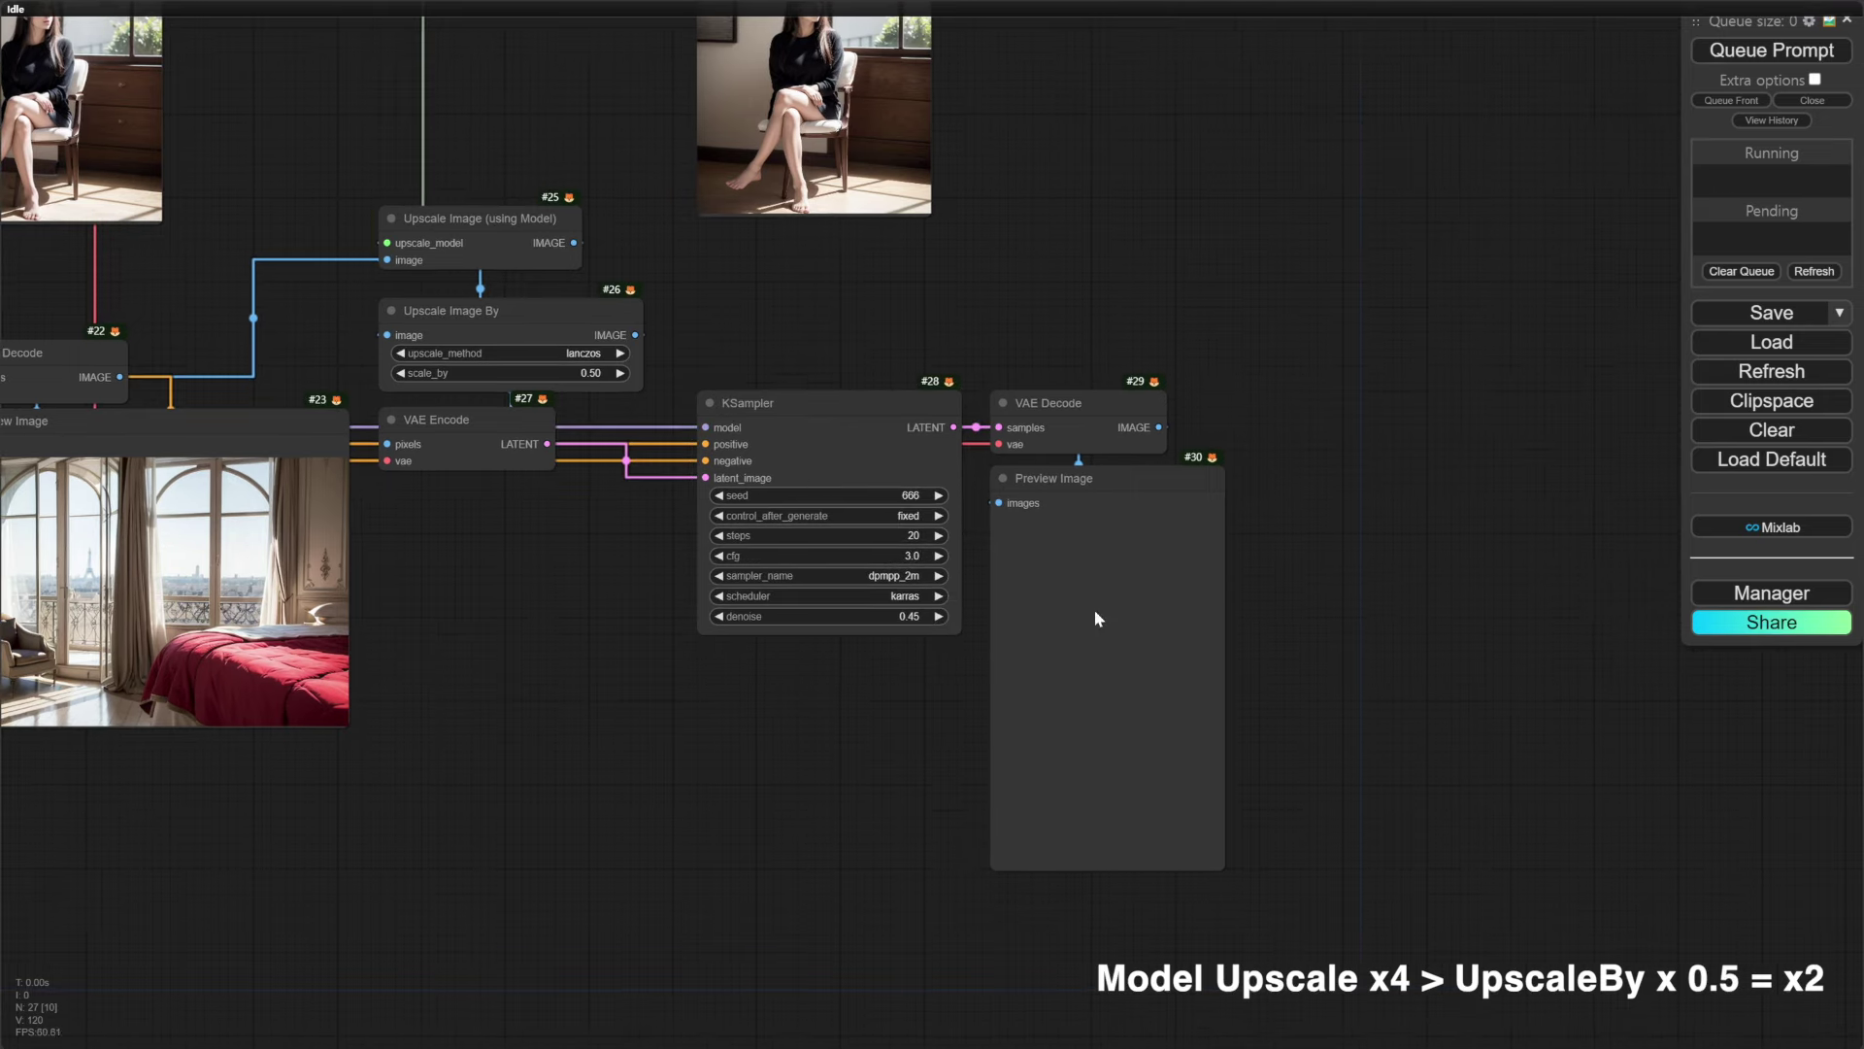
# Generate the upscaled background, move its KSampler, VAE Decode and Preview Image nodes closer to VAE Encode, and widen the preview
pyautogui.hotkey('ctrl', 'Return')
pyautogui.moveTo(807, 419); pyautogui.dragTo(772, 381)
pyautogui.moveTo(1048, 402); pyautogui.dragTo(1003, 365)
pyautogui.moveTo(1106, 478); pyautogui.dragTo(1063, 439)
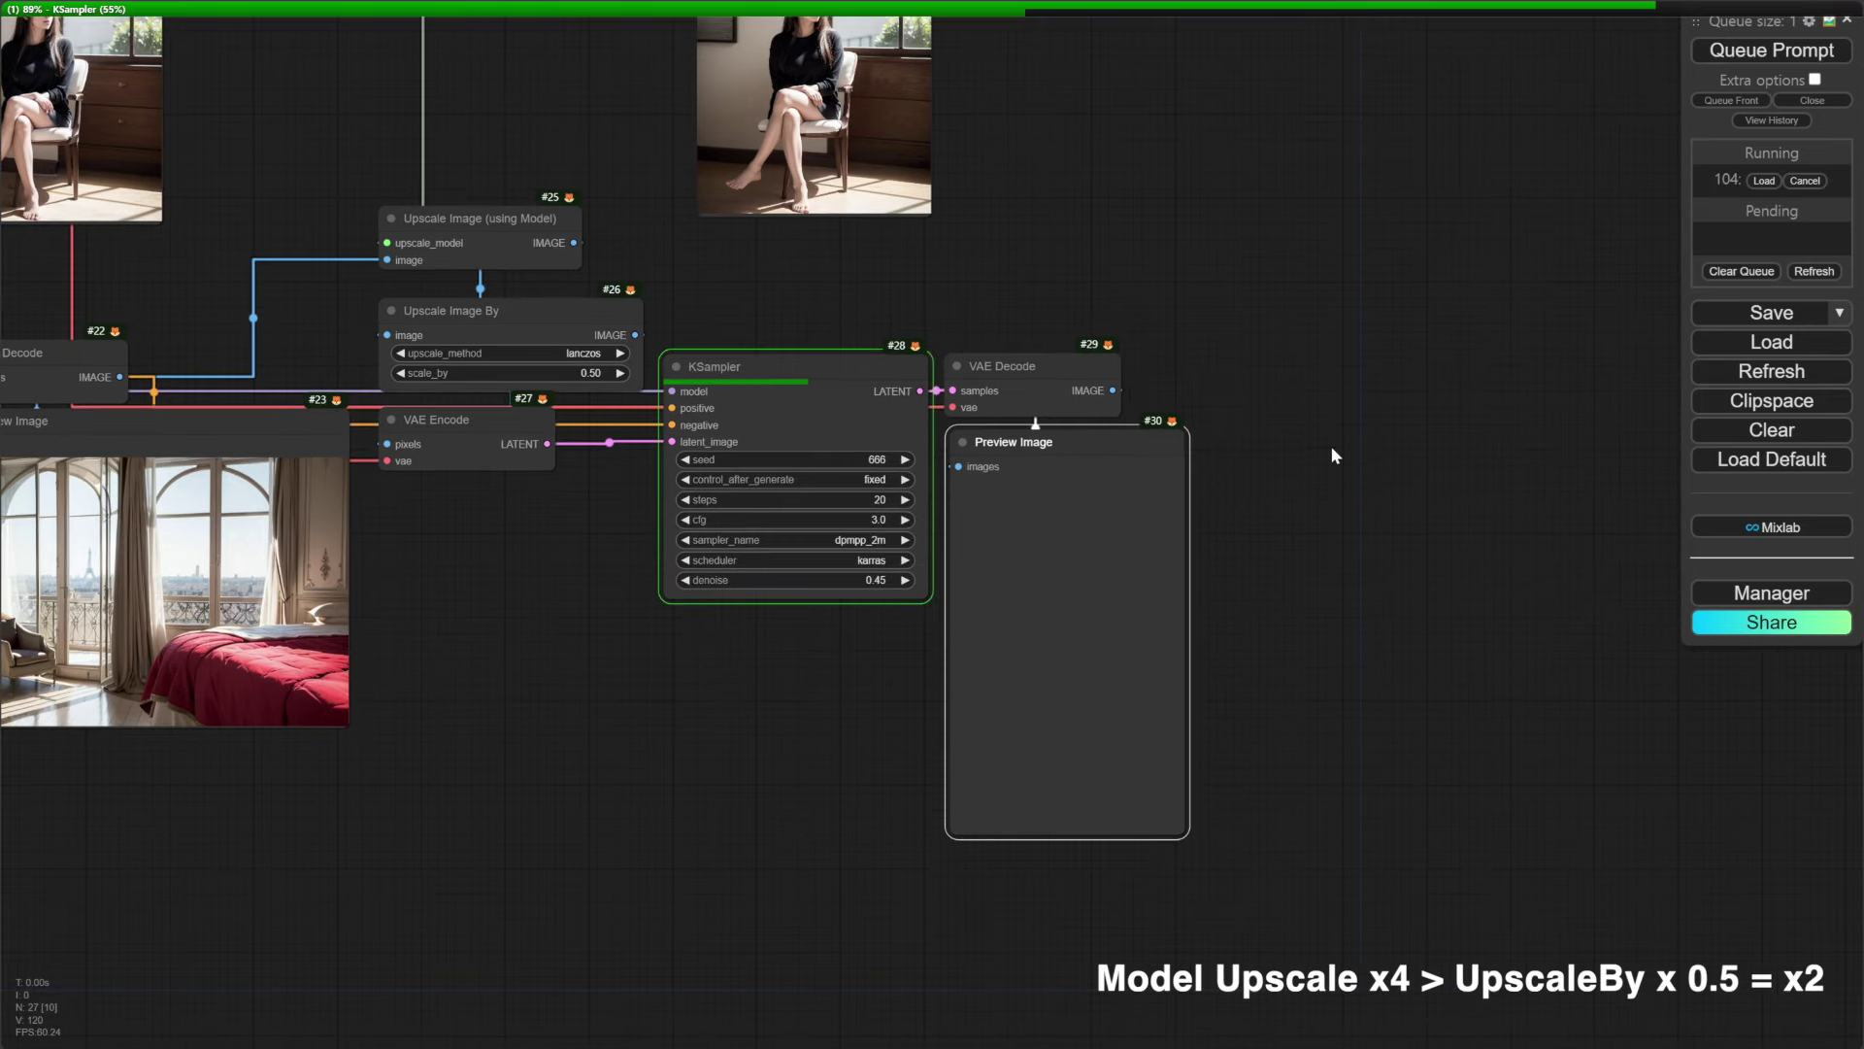
pyautogui.moveTo(1186, 837); pyautogui.dragTo(1500, 848)
pyautogui.scroll(9, 1321, 758)
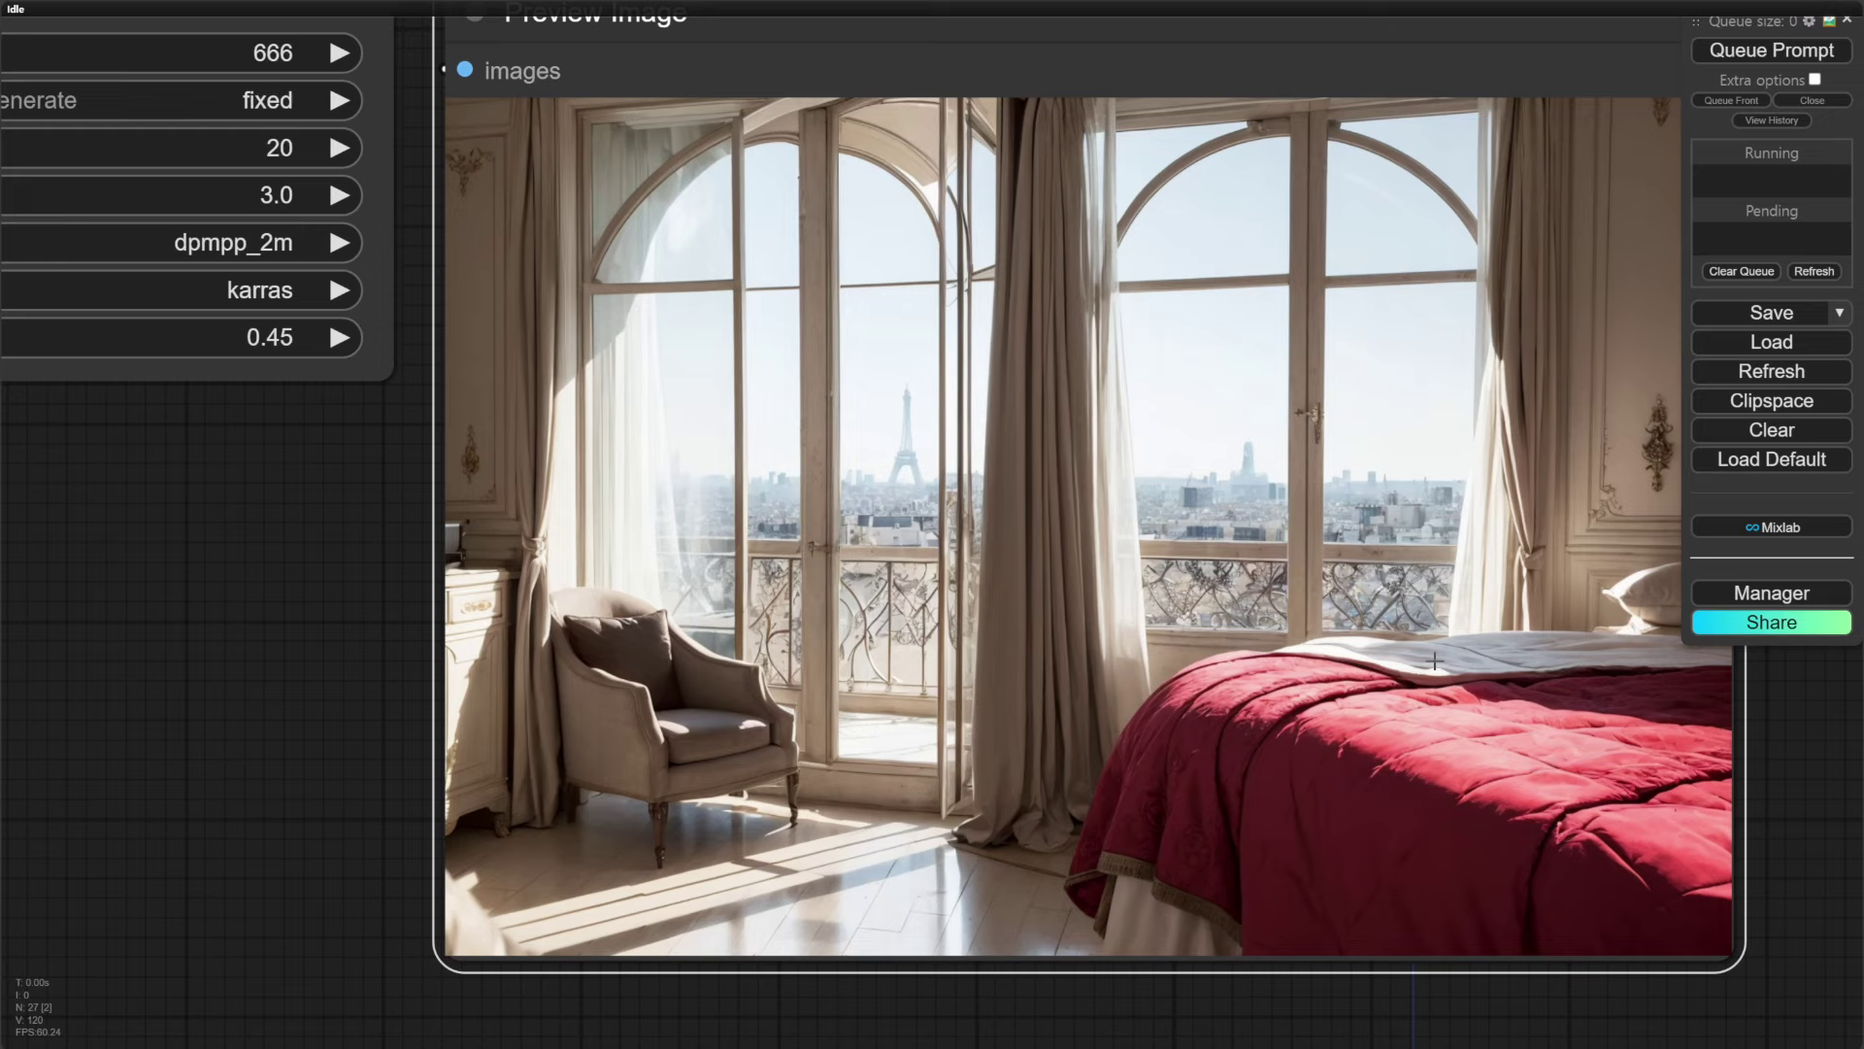
# Add a GroundingDinoSAMSegment (segment anything) node beside the upscaled portrait preview
pyautogui.scroll(-11, 1441, 573)
pyautogui.moveTo(1446, 83); pyautogui.dragTo(848, 556)
pyautogui.moveTo(642, 100); pyautogui.dragTo(981, 289)
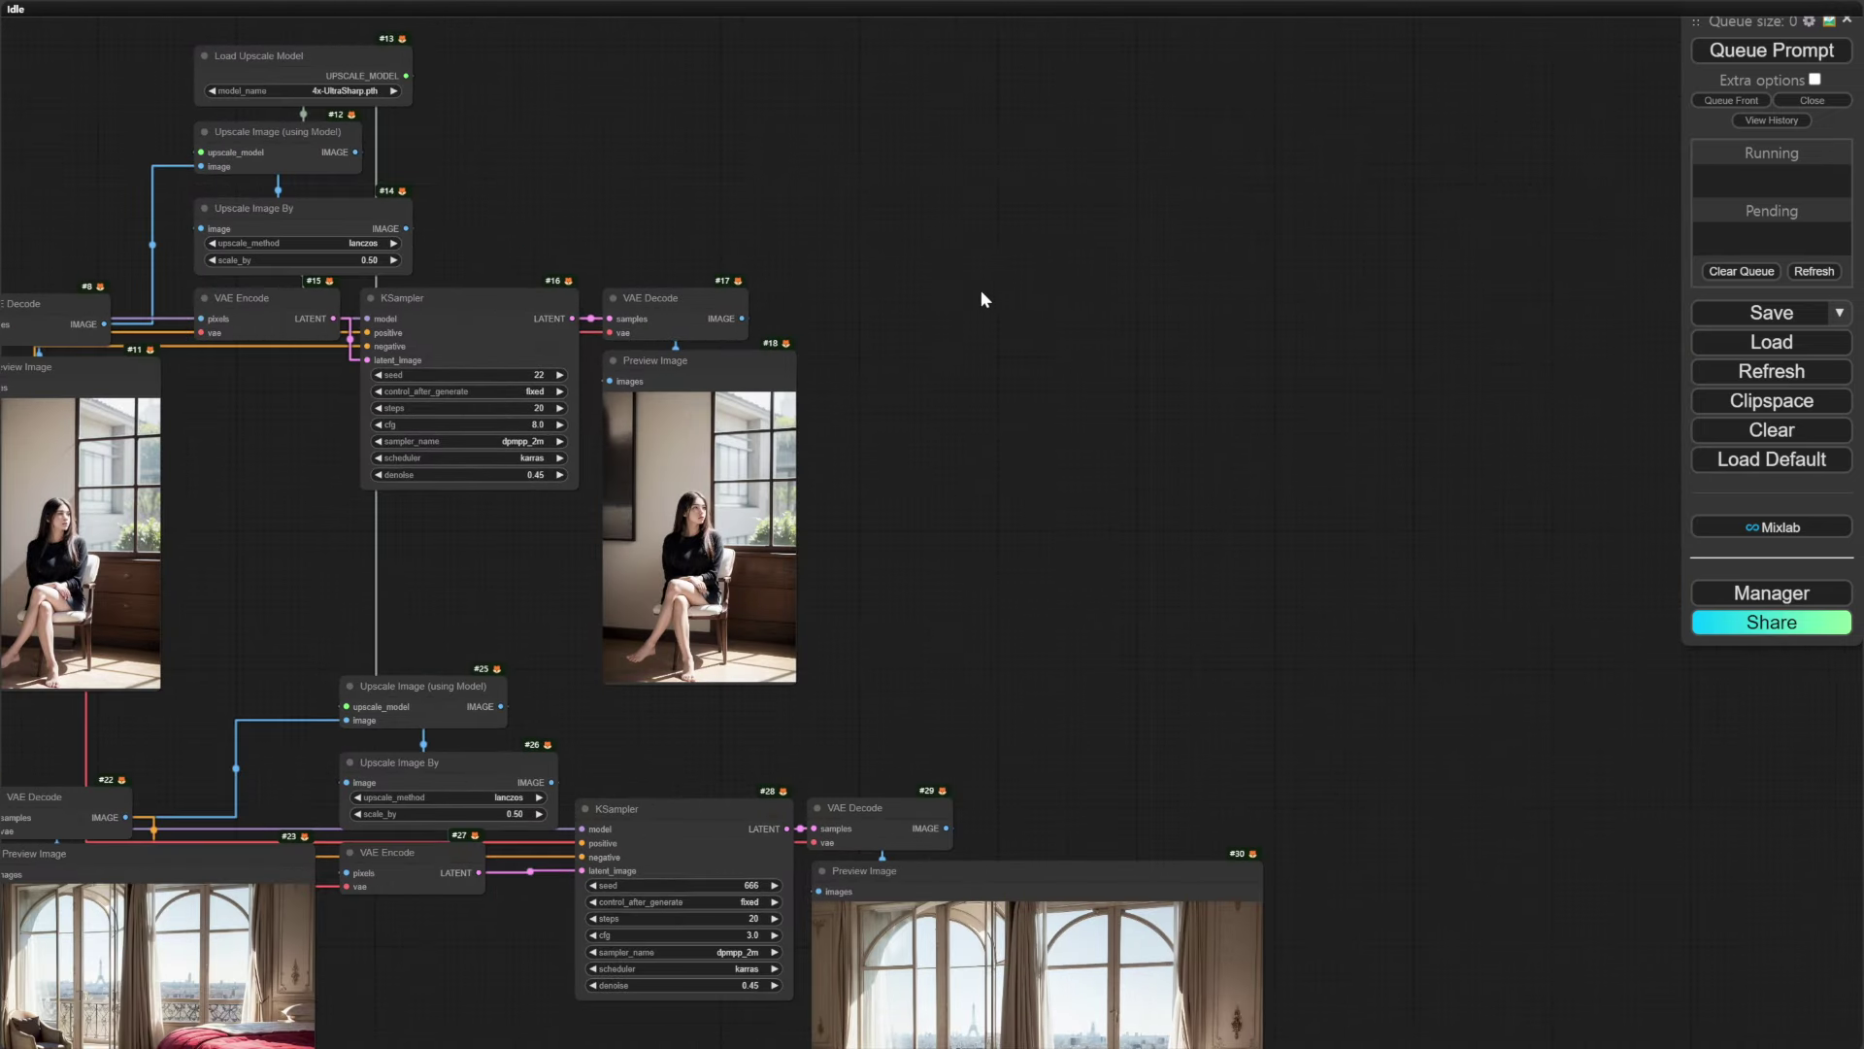
pyautogui.doubleClick(1029, 265)
pyautogui.write('grounding')
pyautogui.click(1031, 318)
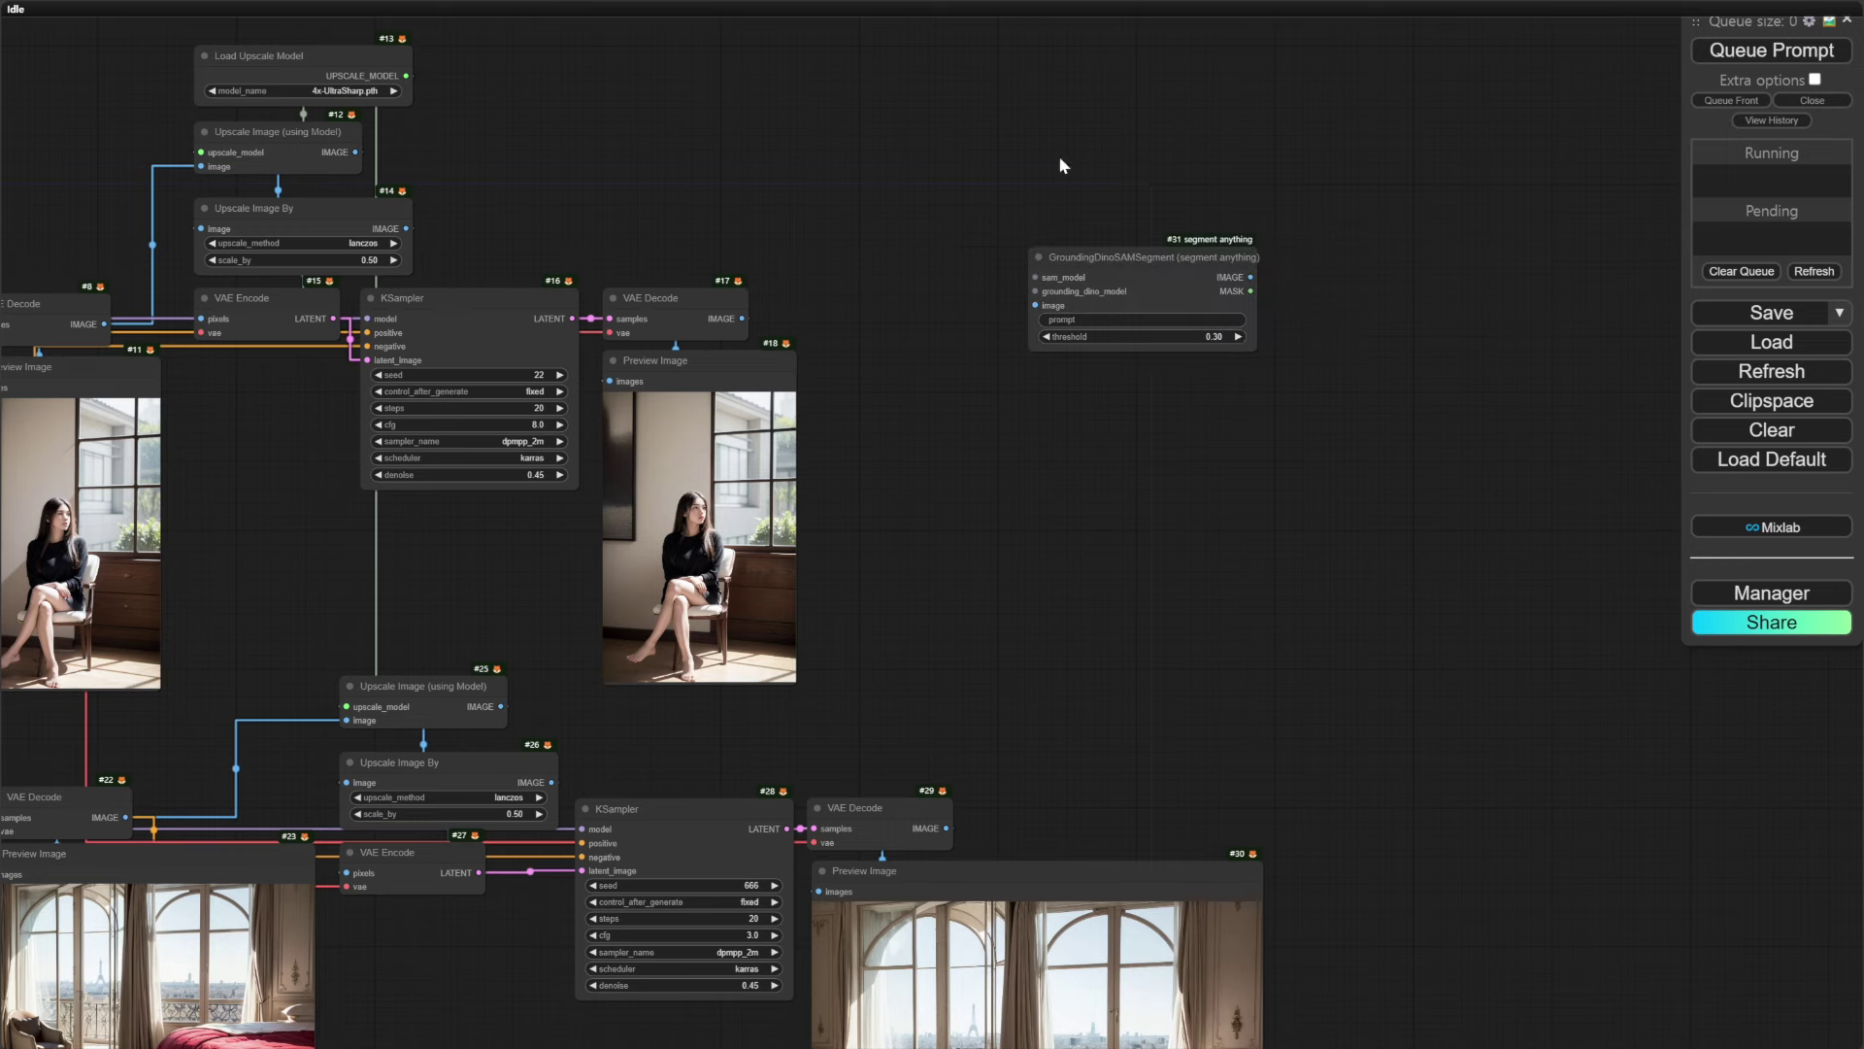
# Add a GroundingDinoModelLoader node with GroundingDINO_SwinT_OGC and link it to the segmentation node's grounding_dino_model input
pyautogui.doubleClick(1059, 156)
pyautogui.write('groudn')
pyautogui.press('BackSpace')
pyautogui.press('BackSpace')
pyautogui.write('nding')
pyautogui.press('Return')
pyautogui.scroll(3, 1136, 208)
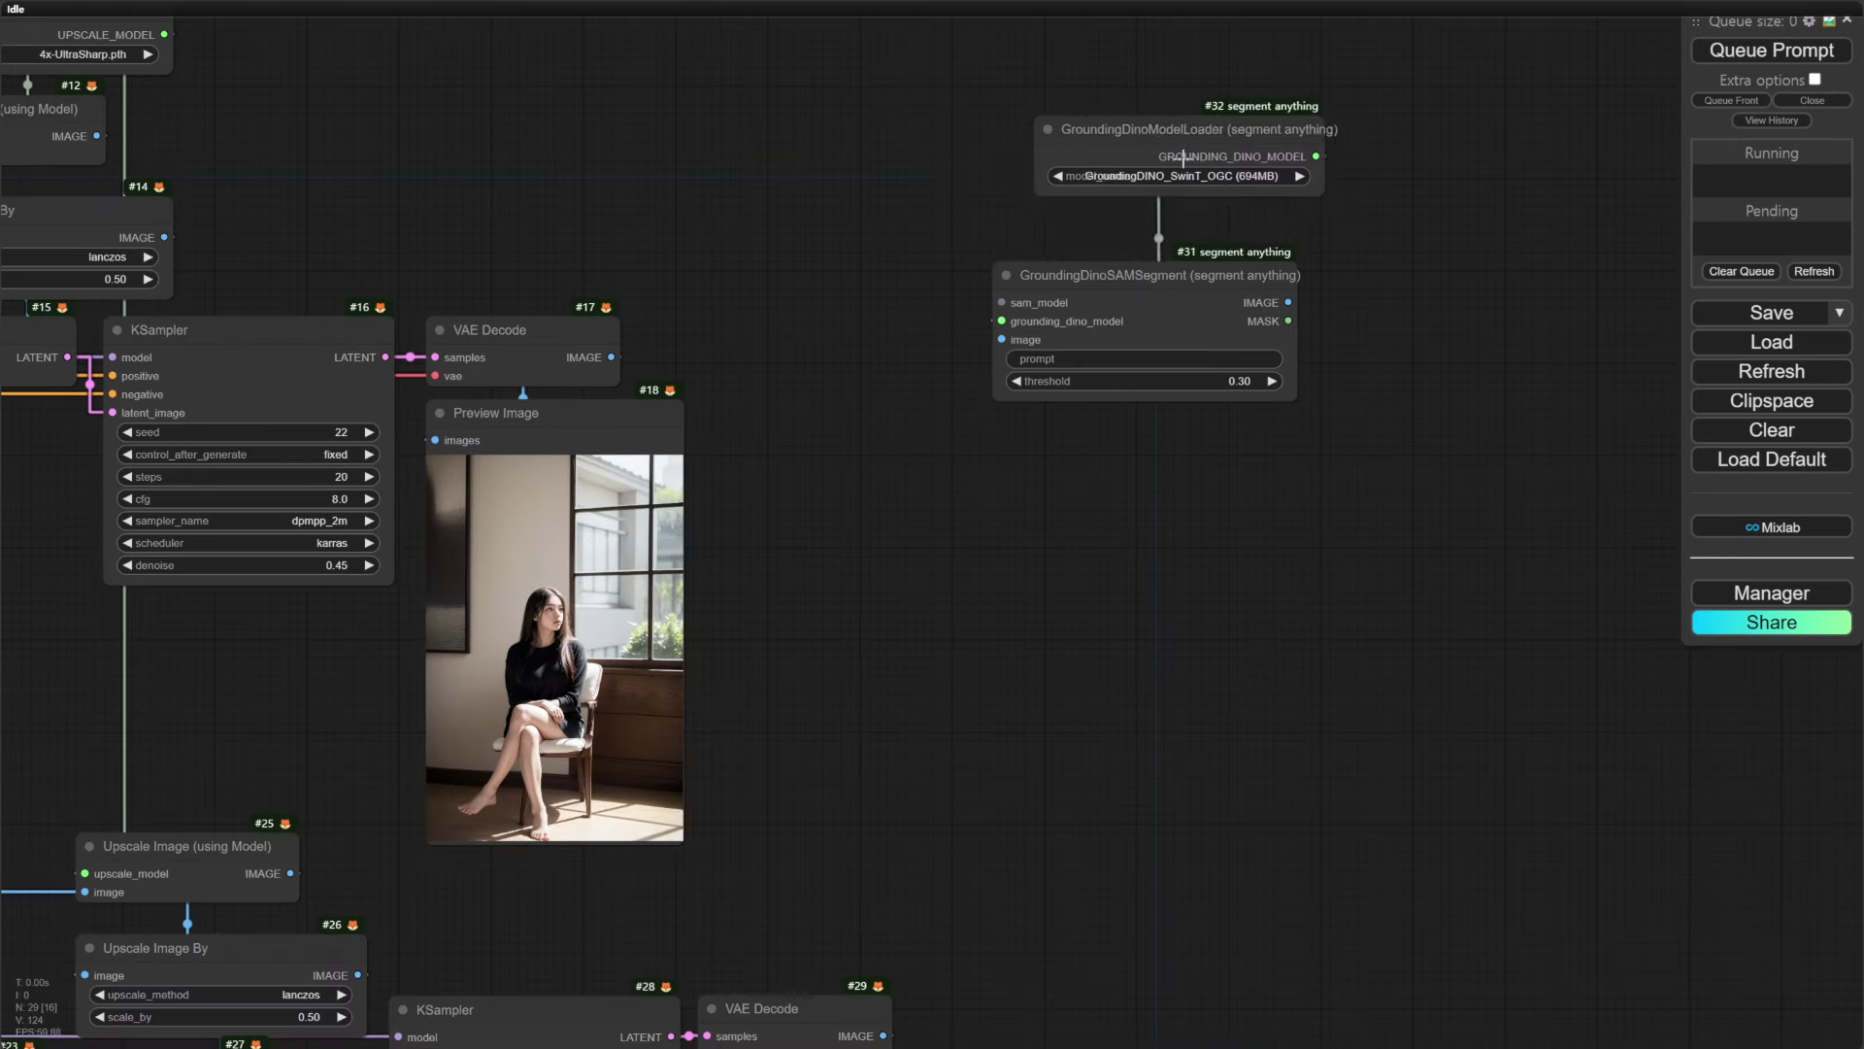
# Add a SAMModelLoader node with sam_vit_h and link it to the segmentation node's sam_model input
pyautogui.doubleClick(1113, 87)
pyautogui.write('samm')
pyautogui.press('Return')
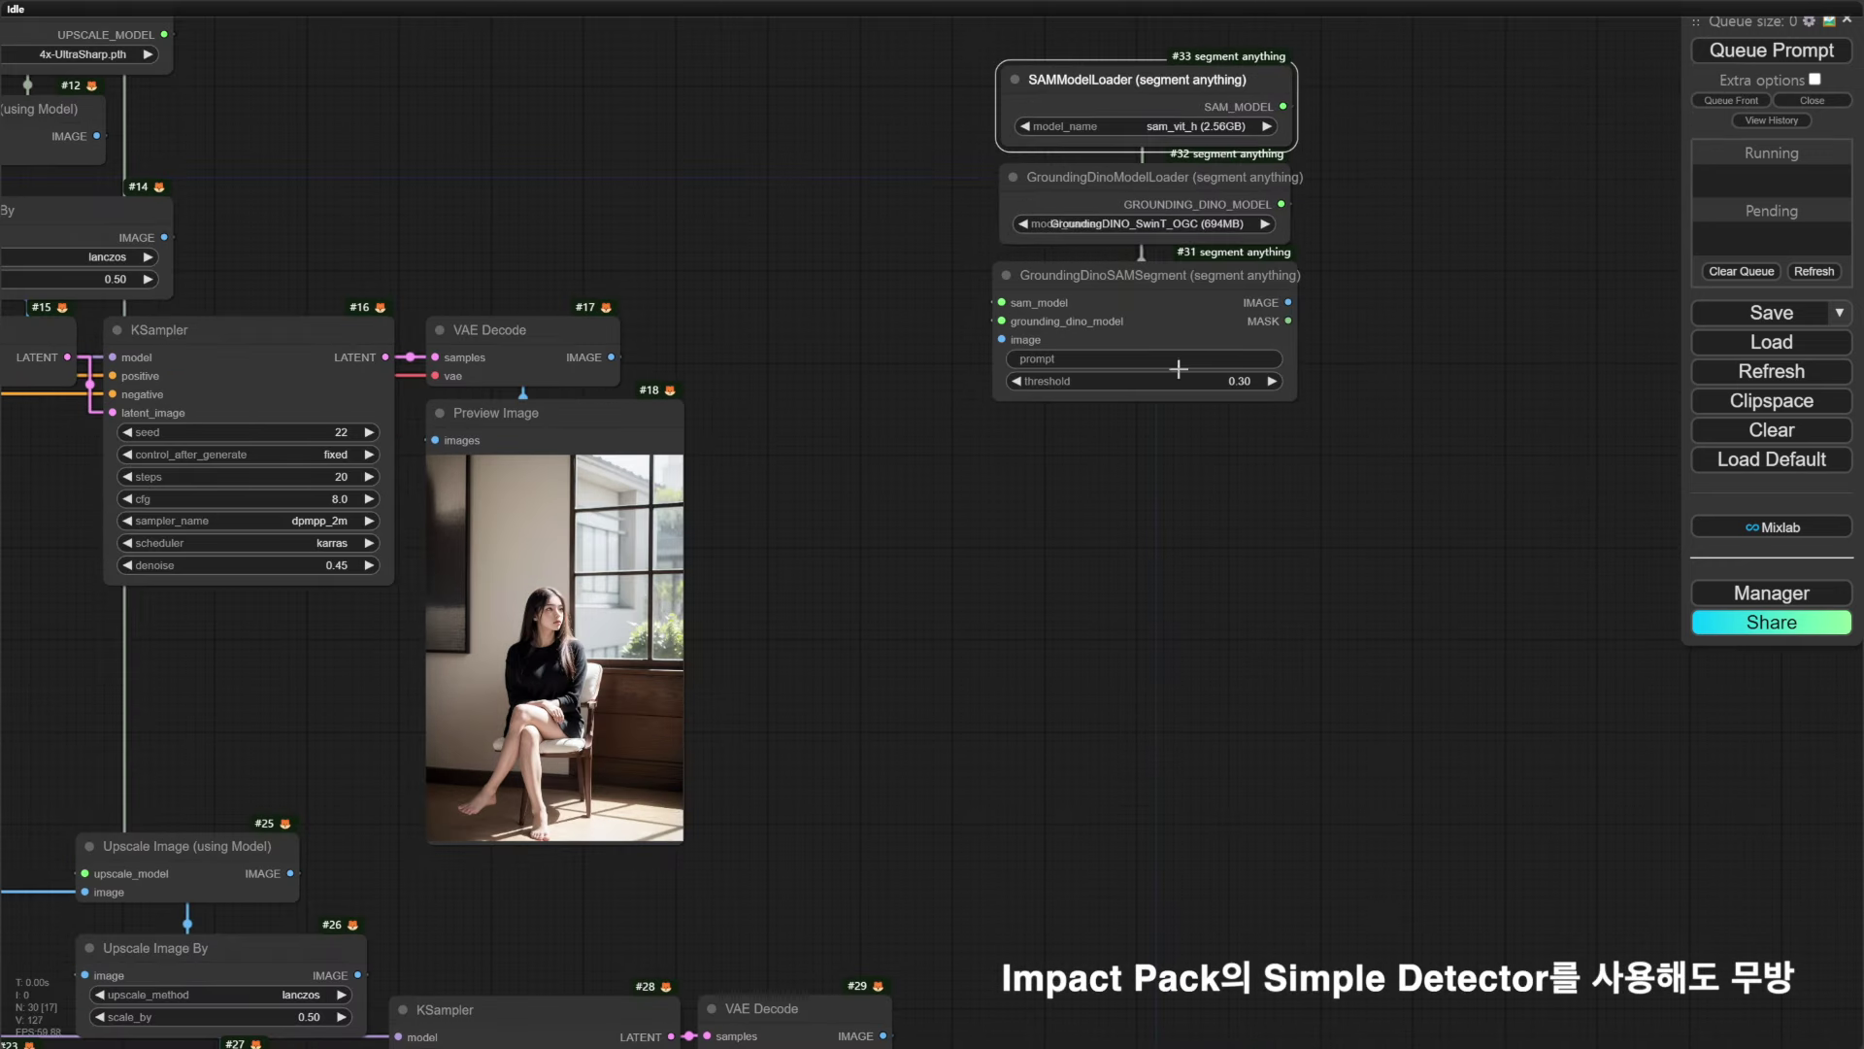
# Set the segmentation prompt to "girl" and link the upscaled portrait's VAE Decode image to the GroundingDinoSAMSegment node
pyautogui.click(1204, 361)
pyautogui.write('girl')
pyautogui.press('Return')
pyautogui.moveTo(610, 357); pyautogui.dragTo(1001, 339)
# Add a Preview Image node and a Mask Preview node for the segmentation node's IMAGE and MASK outputs
pyautogui.moveTo(1360, 320); pyautogui.dragTo(1243, 377)
pyautogui.click(964, 476)
pyautogui.doubleClick(1211, 365)
pyautogui.write('mask pre')
pyautogui.press('Return')
pyautogui.moveTo(1487, 335); pyautogui.dragTo(1652, 233)
# Run the workflow and examine the cut-out girl and her mask in the two previews
pyautogui.click(1769, 50)
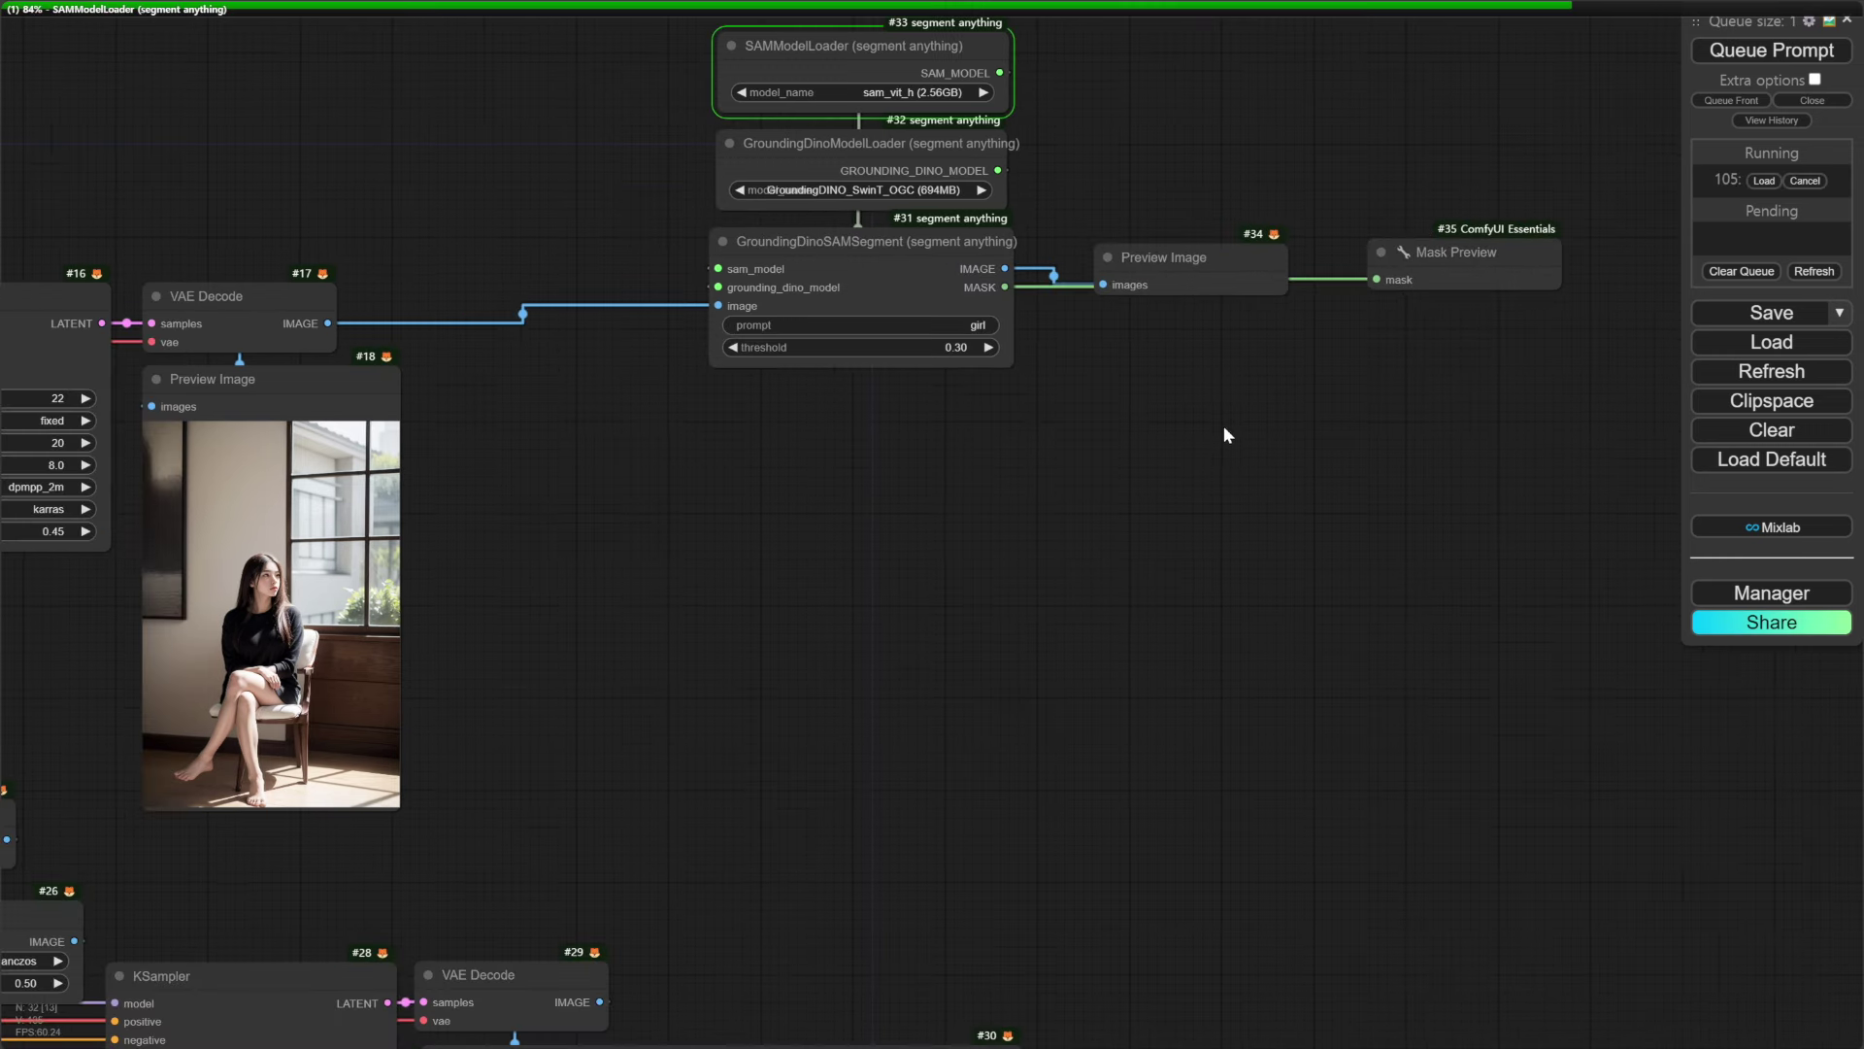
pyautogui.scroll(9, 924, 647)
pyautogui.moveTo(1316, 508); pyautogui.dragTo(986, 656)
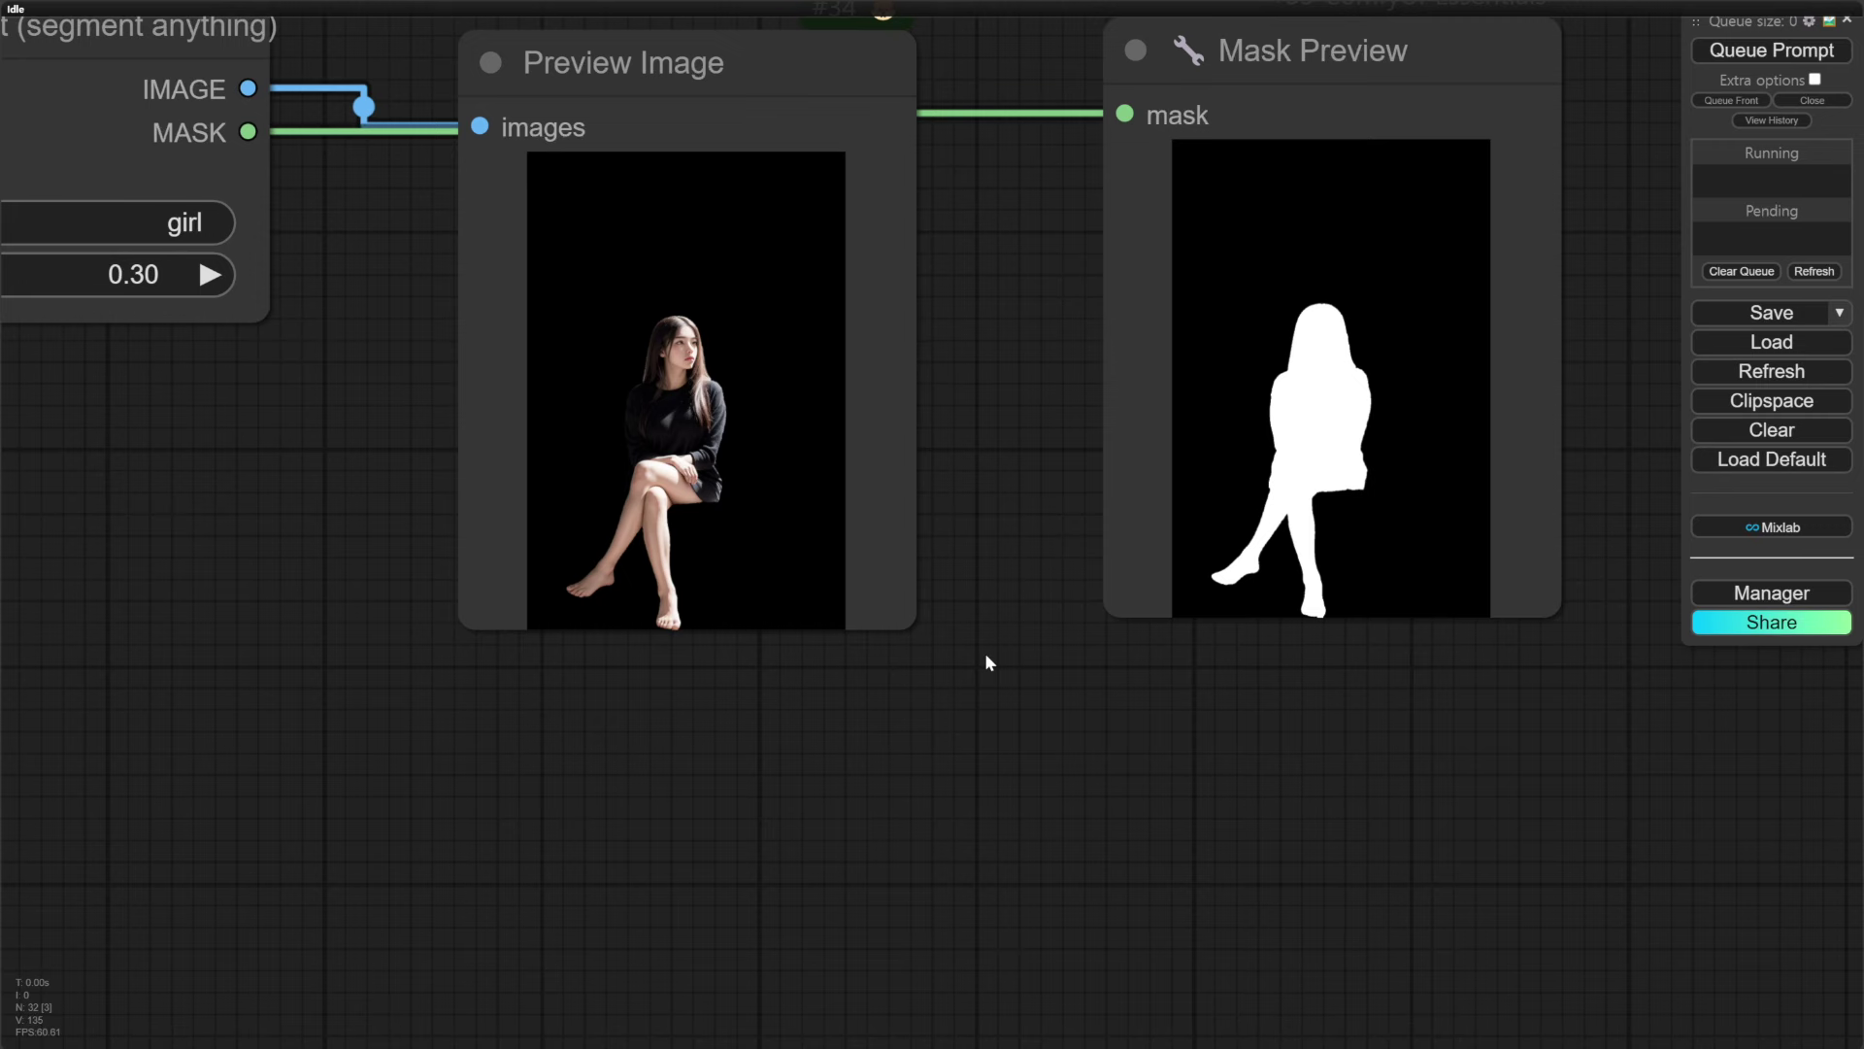
pyautogui.scroll(-10, 1049, 568)
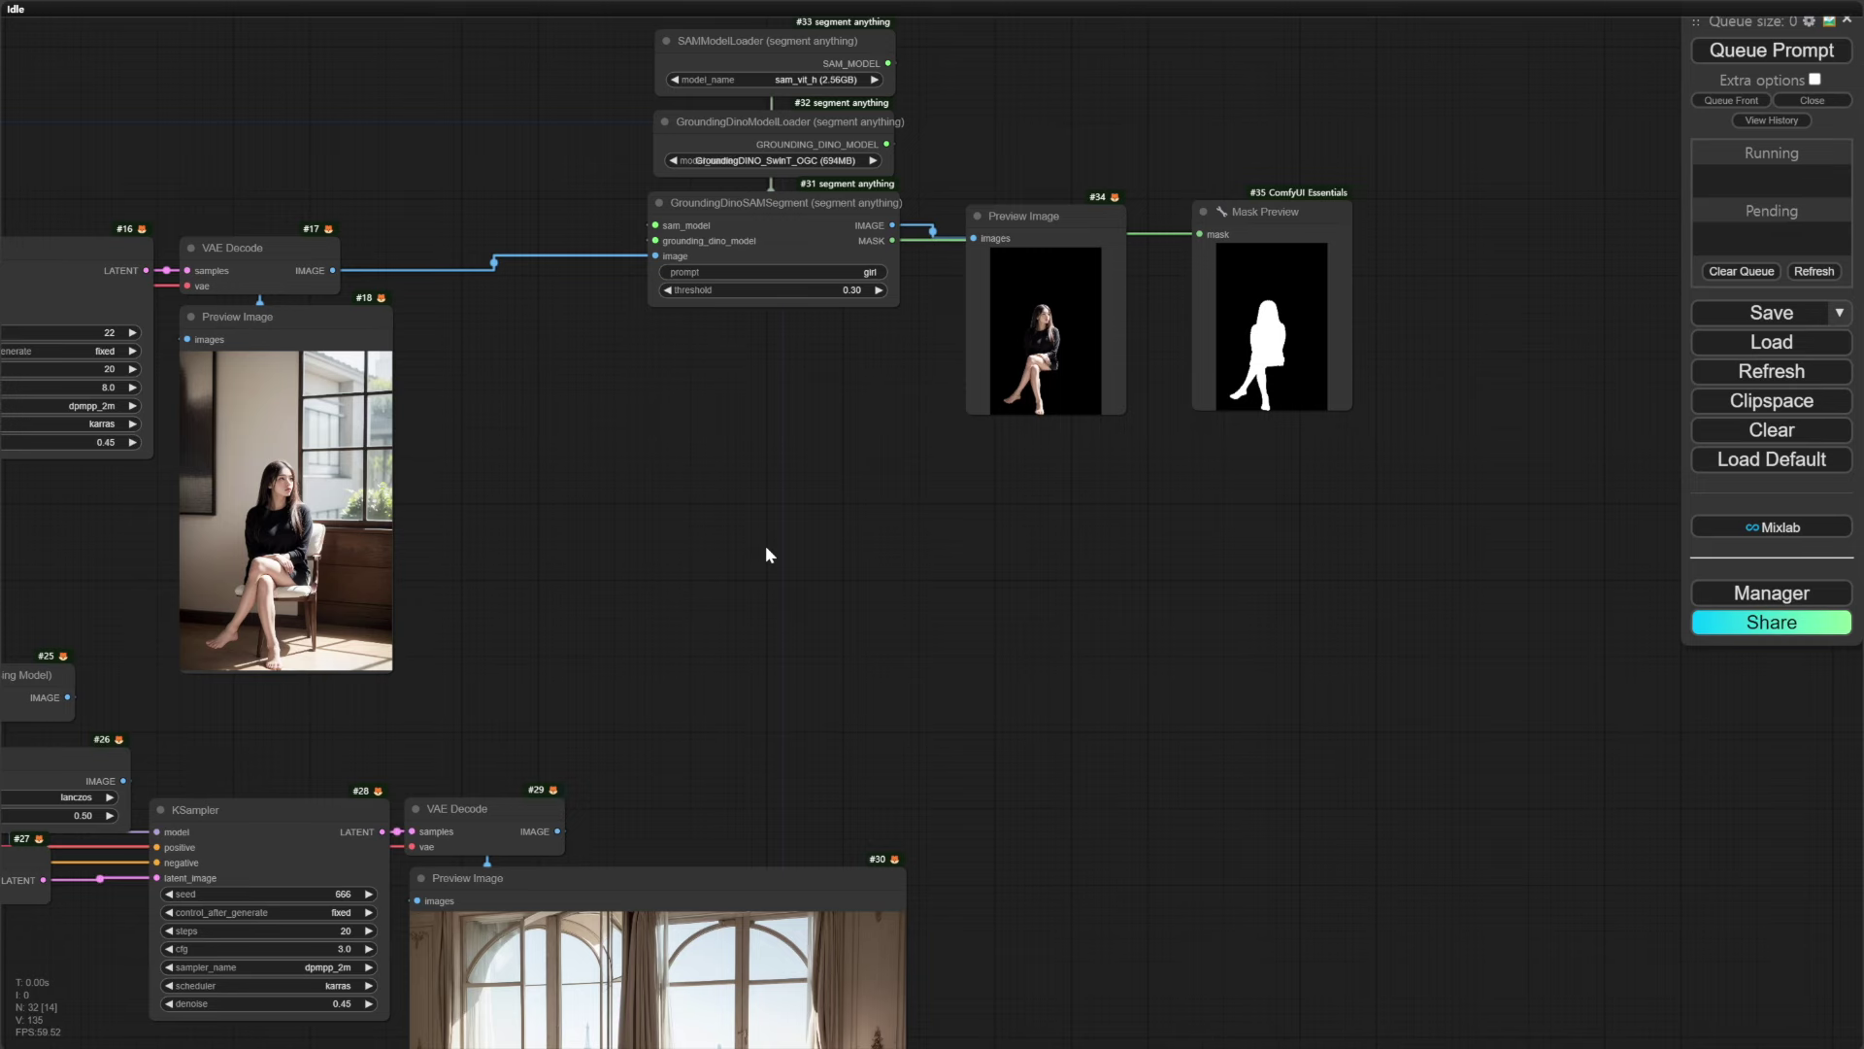
# Add an ImageCompositeMasked node and link the background's VAE Decode image to its destination input
pyautogui.moveTo(969, 732); pyautogui.dragTo(893, 594)
pyautogui.doubleClick(1135, 464)
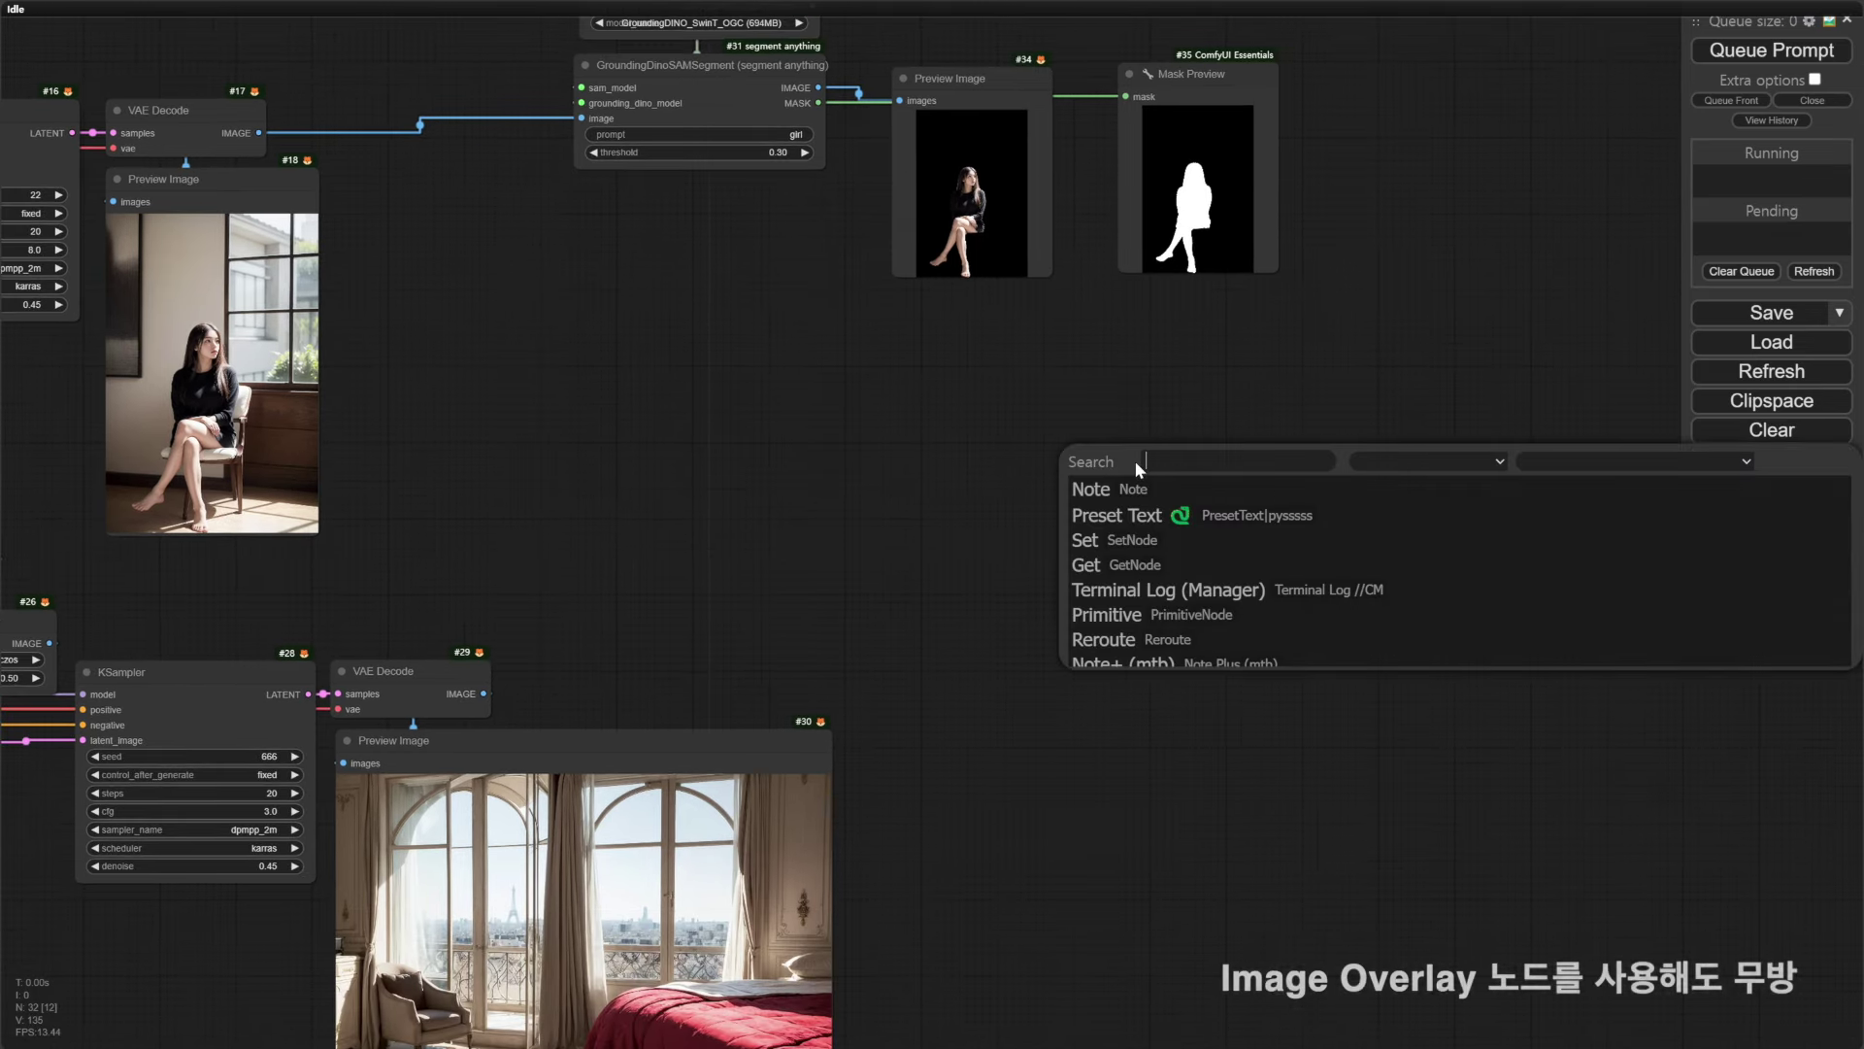
pyautogui.write('image comp')
pyautogui.press('BackSpace')
pyautogui.press('BackSpace')
pyautogui.press('BackSpace')
pyautogui.write('omposite')
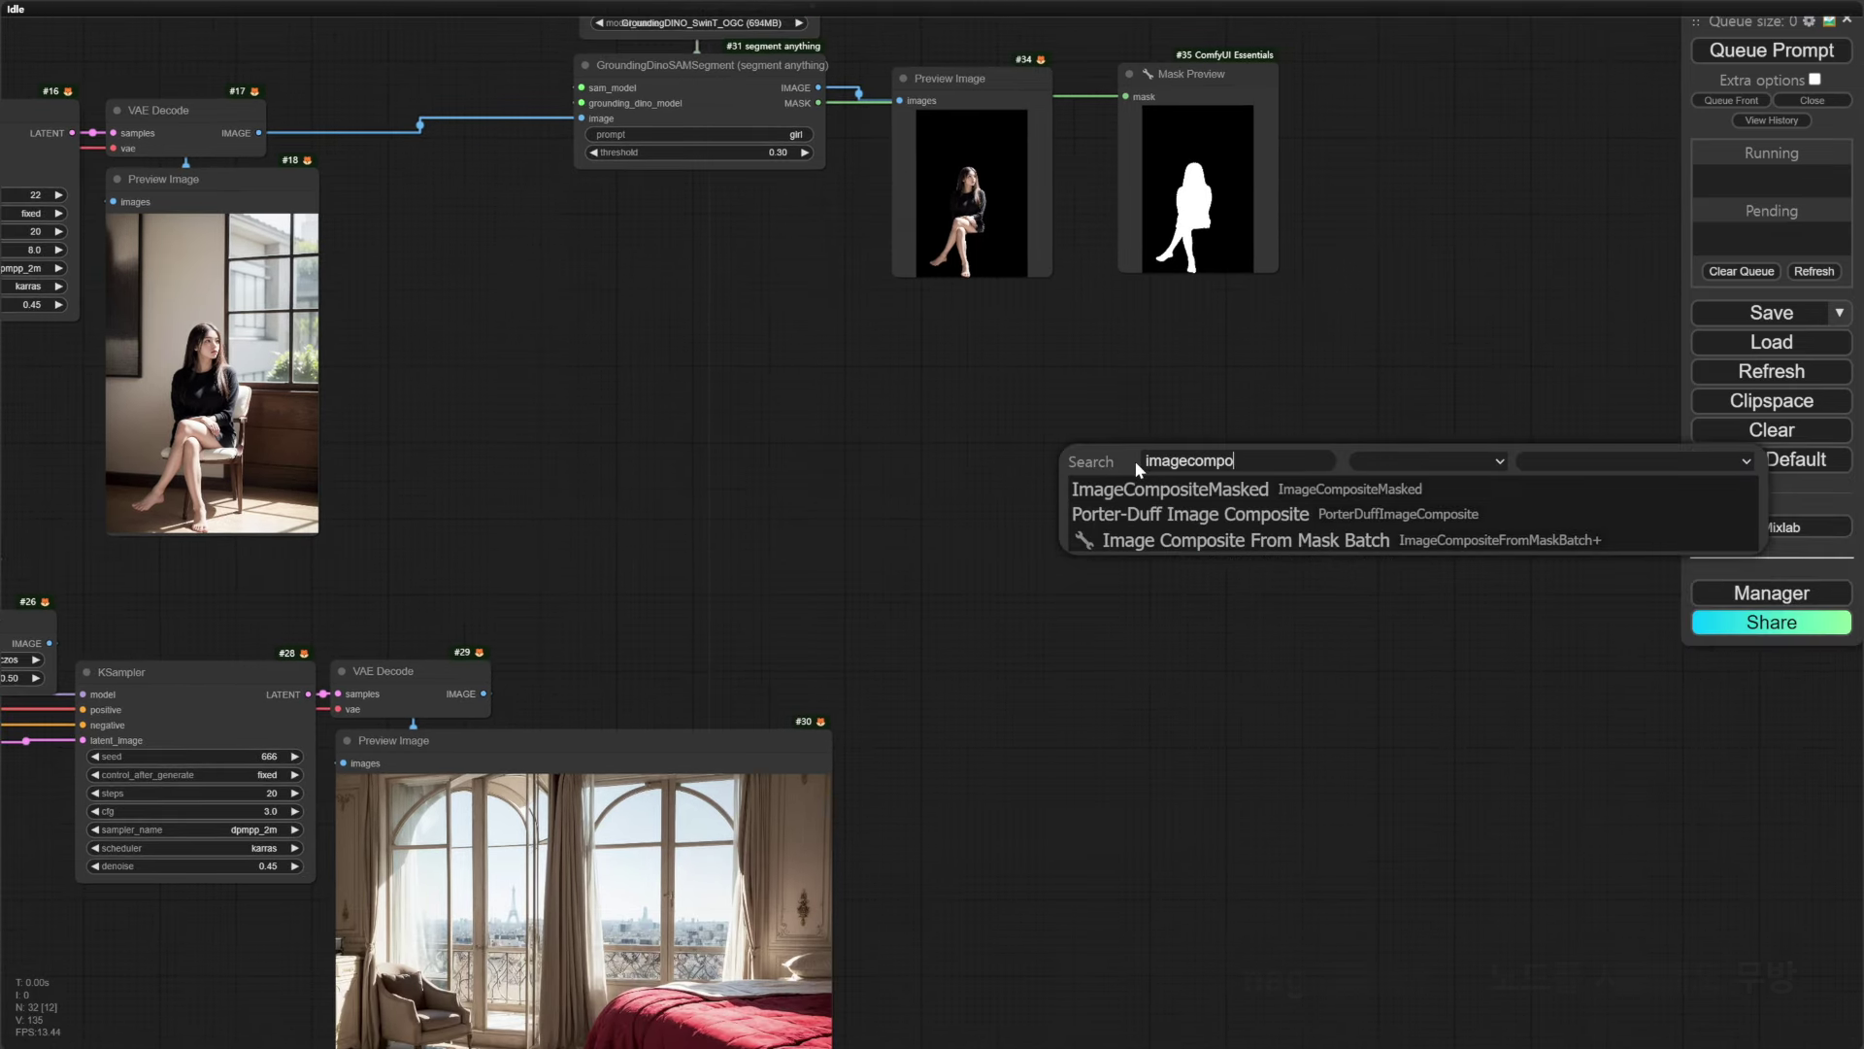
pyautogui.press('Return')
pyautogui.moveTo(483, 693); pyautogui.dragTo(1144, 473)
pyautogui.moveTo(689, 336); pyautogui.dragTo(760, 339)
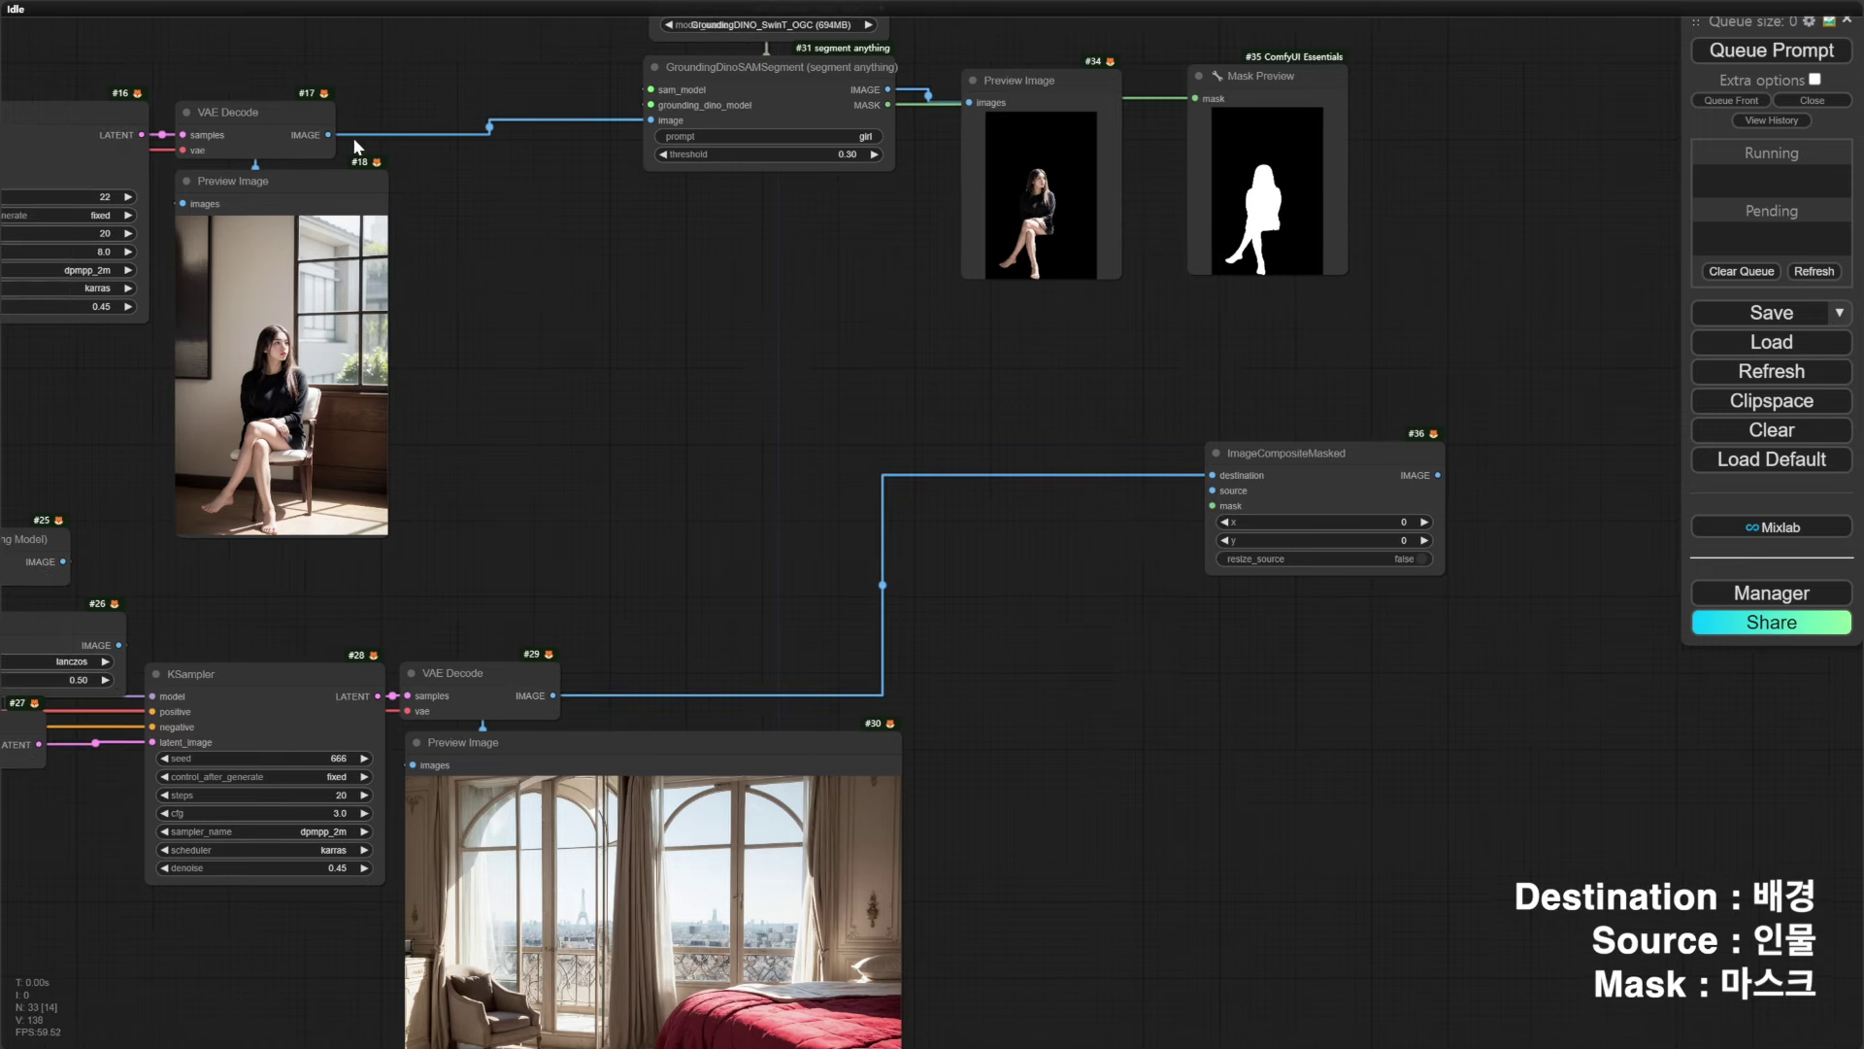
# Link the upscaled portrait's image to the composite node's source and the segmentation MASK to its mask input
pyautogui.moveTo(328, 135); pyautogui.dragTo(1212, 490)
pyautogui.moveTo(887, 104); pyautogui.dragTo(1211, 505)
pyautogui.moveTo(1173, 556); pyautogui.dragTo(874, 512)
# Add an enlarged Preview Image node to the composite's output and run the workflow
pyautogui.moveTo(1131, 429); pyautogui.dragTo(1268, 427)
pyautogui.click(1314, 598)
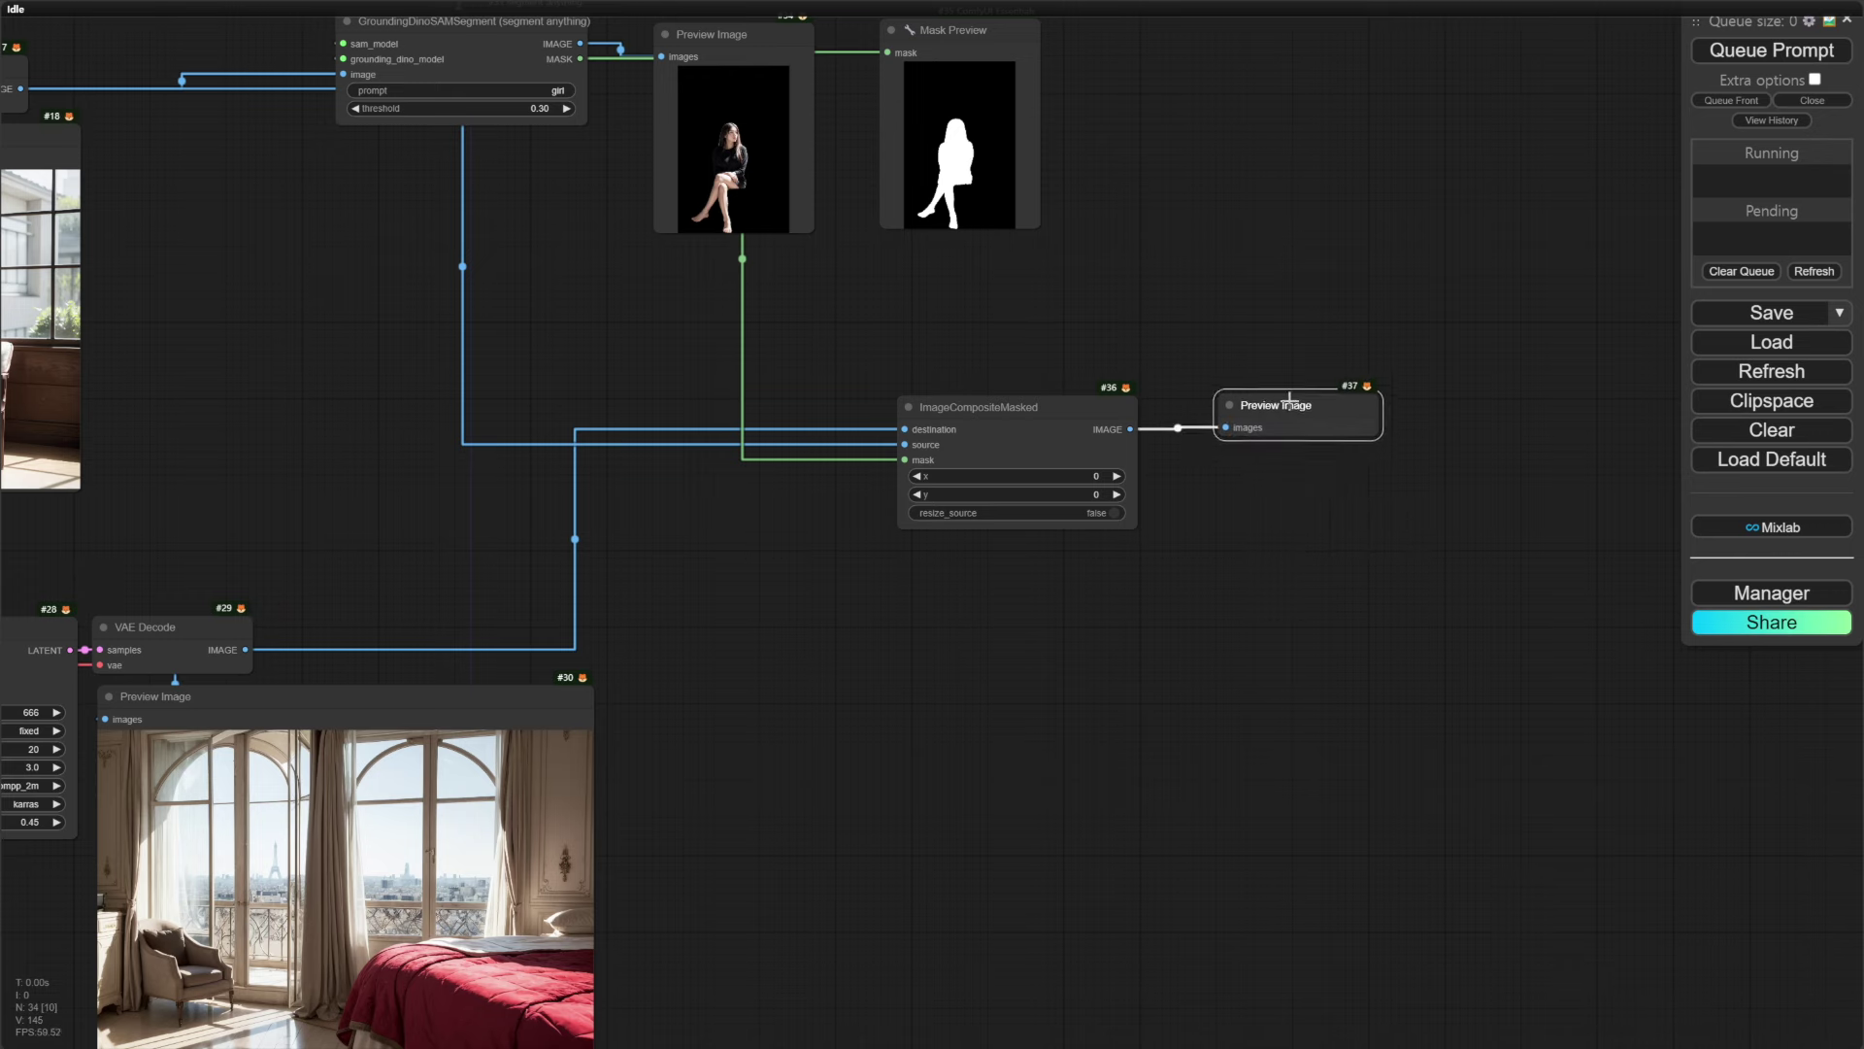
pyautogui.moveTo(1342, 615); pyautogui.dragTo(1631, 798)
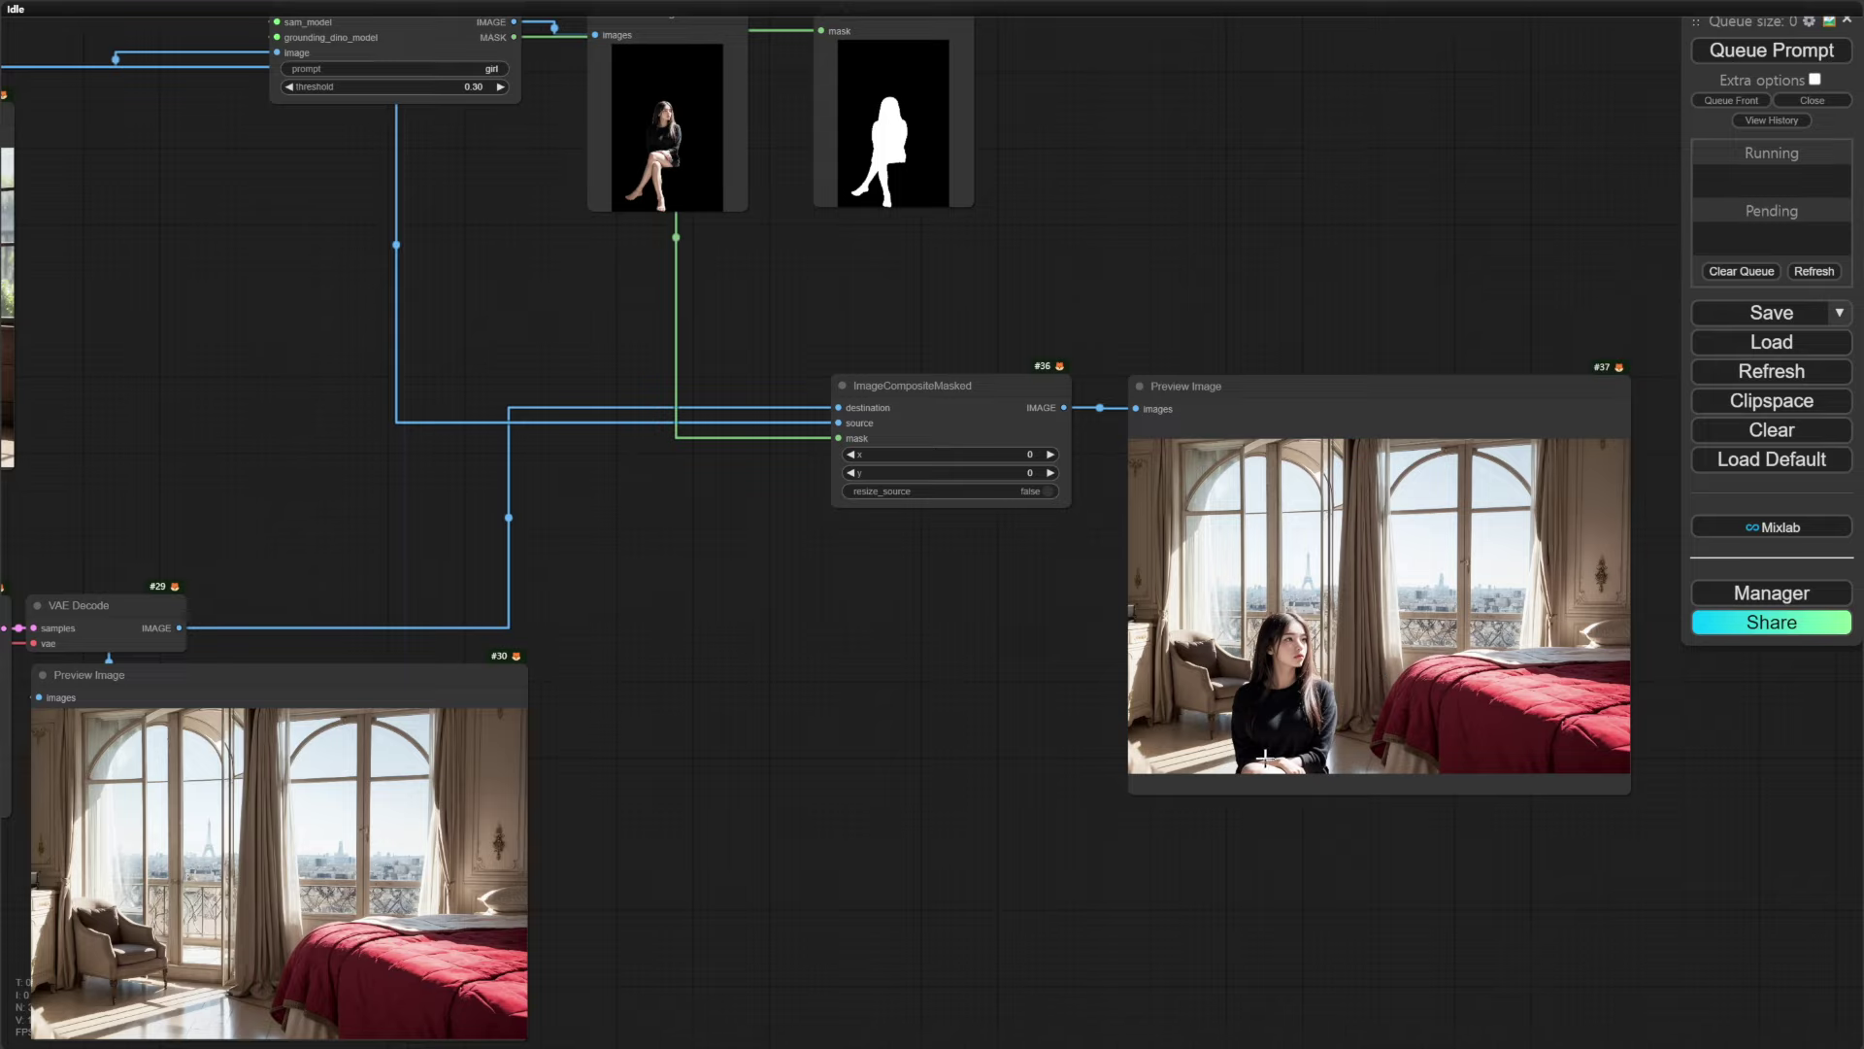
# Add a Get Image Size node and link the background's VAE Decode image to it
pyautogui.moveTo(818, 658); pyautogui.dragTo(1075, 643)
pyautogui.scroll(-2, 1170, 647)
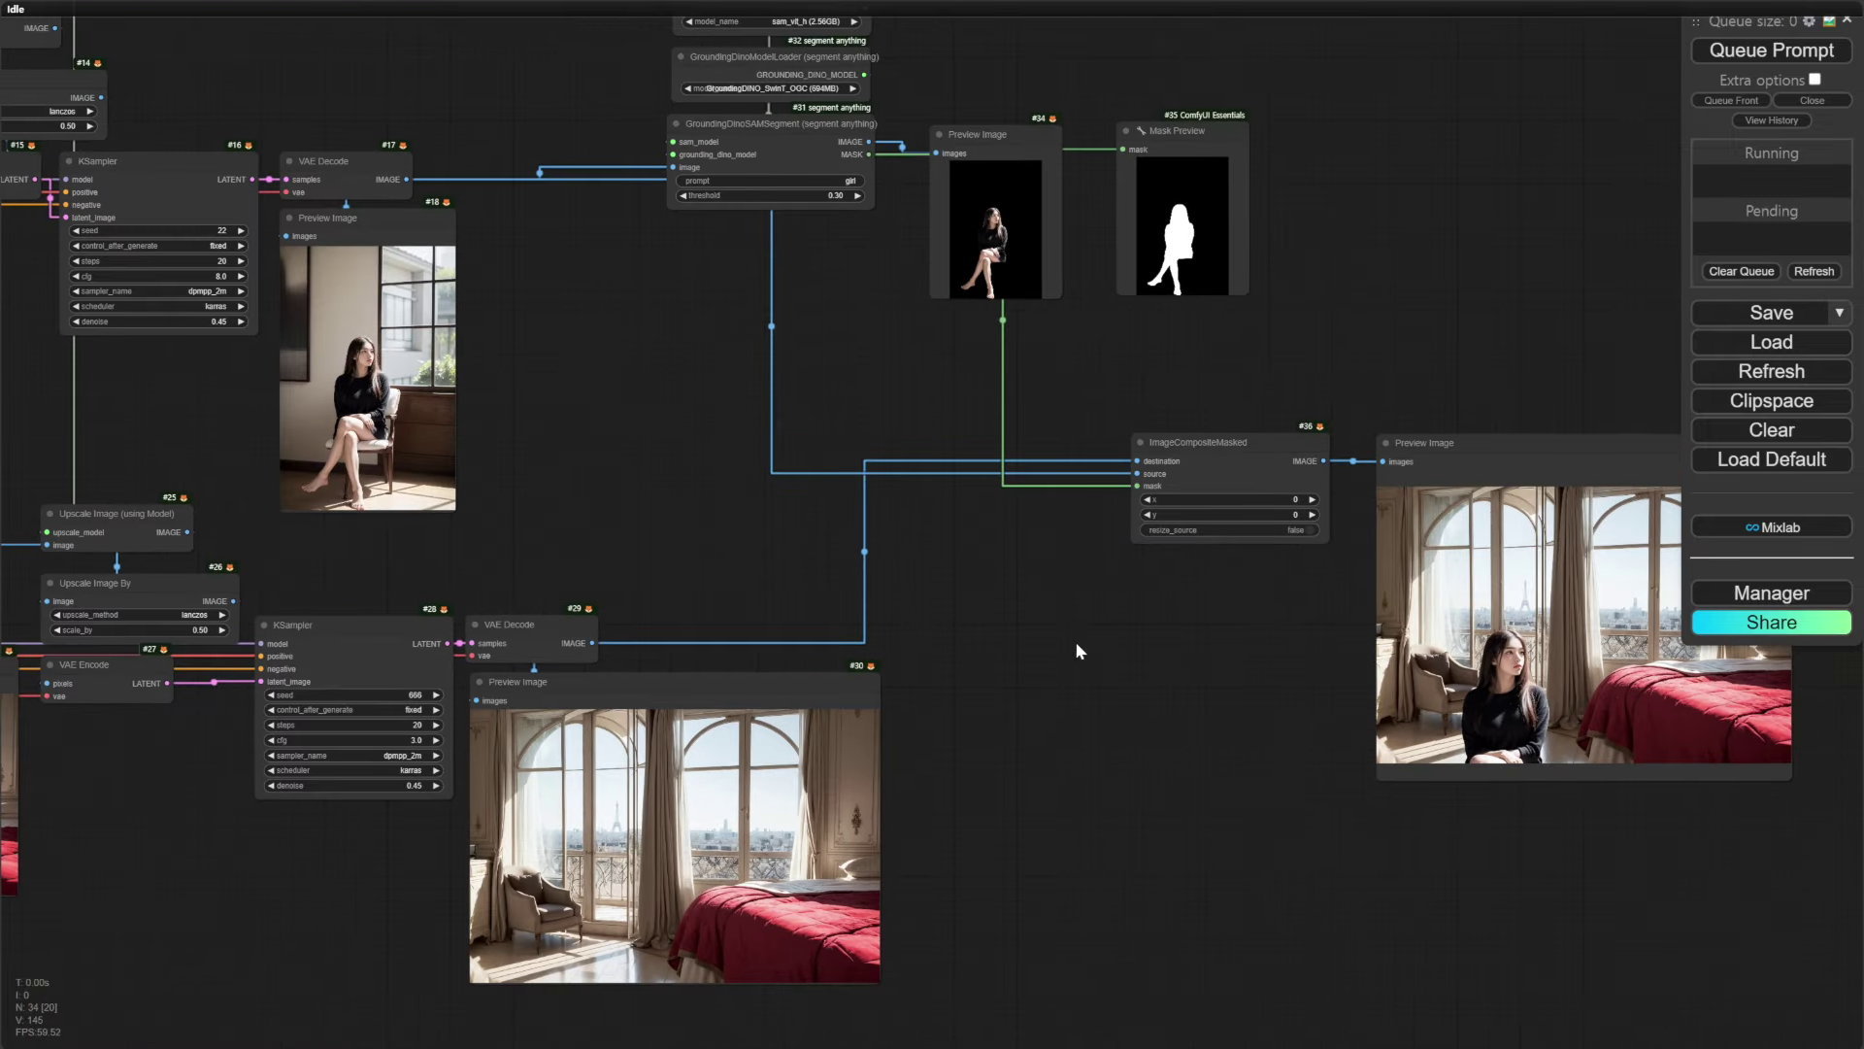
pyautogui.doubleClick(595, 346)
pyautogui.write('get image s')
pyautogui.click(597, 416)
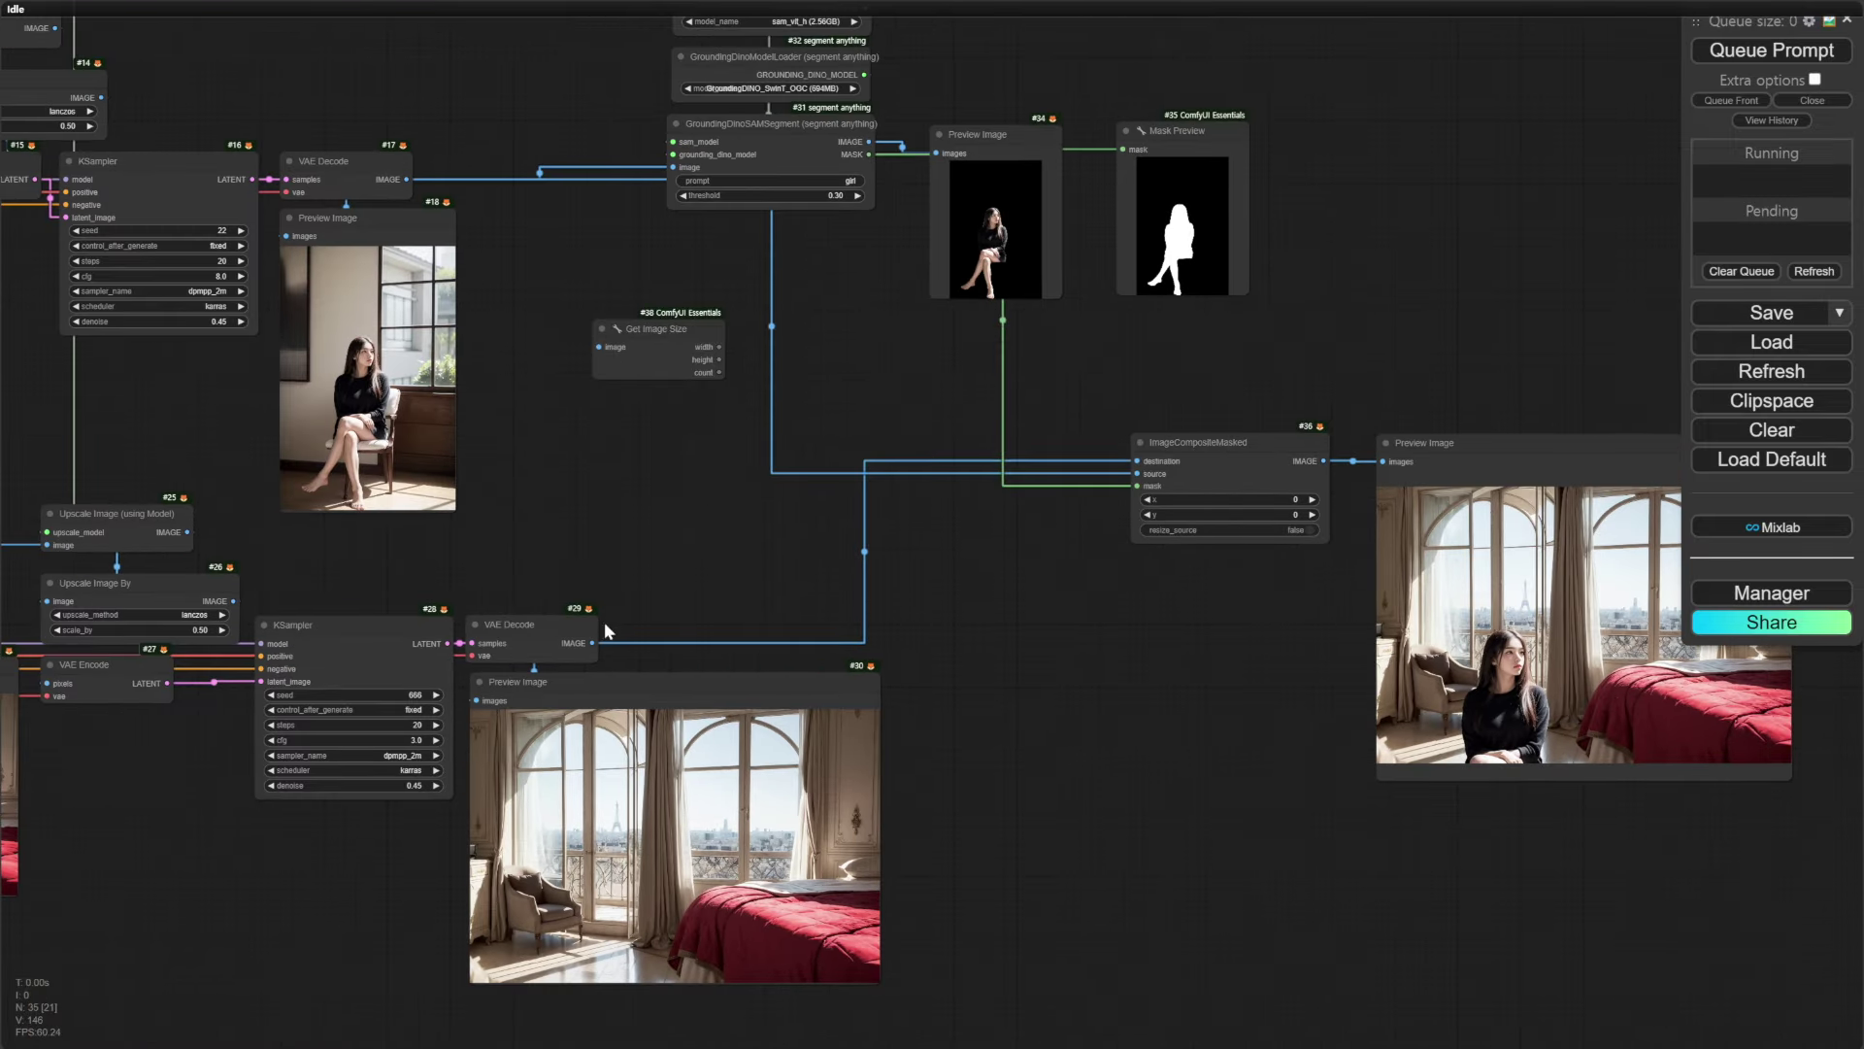
pyautogui.moveTo(592, 642); pyautogui.dragTo(599, 347)
# Add a Simple Math node beside Get Image Size and link the height output to its input a
pyautogui.scroll(3, 736, 482)
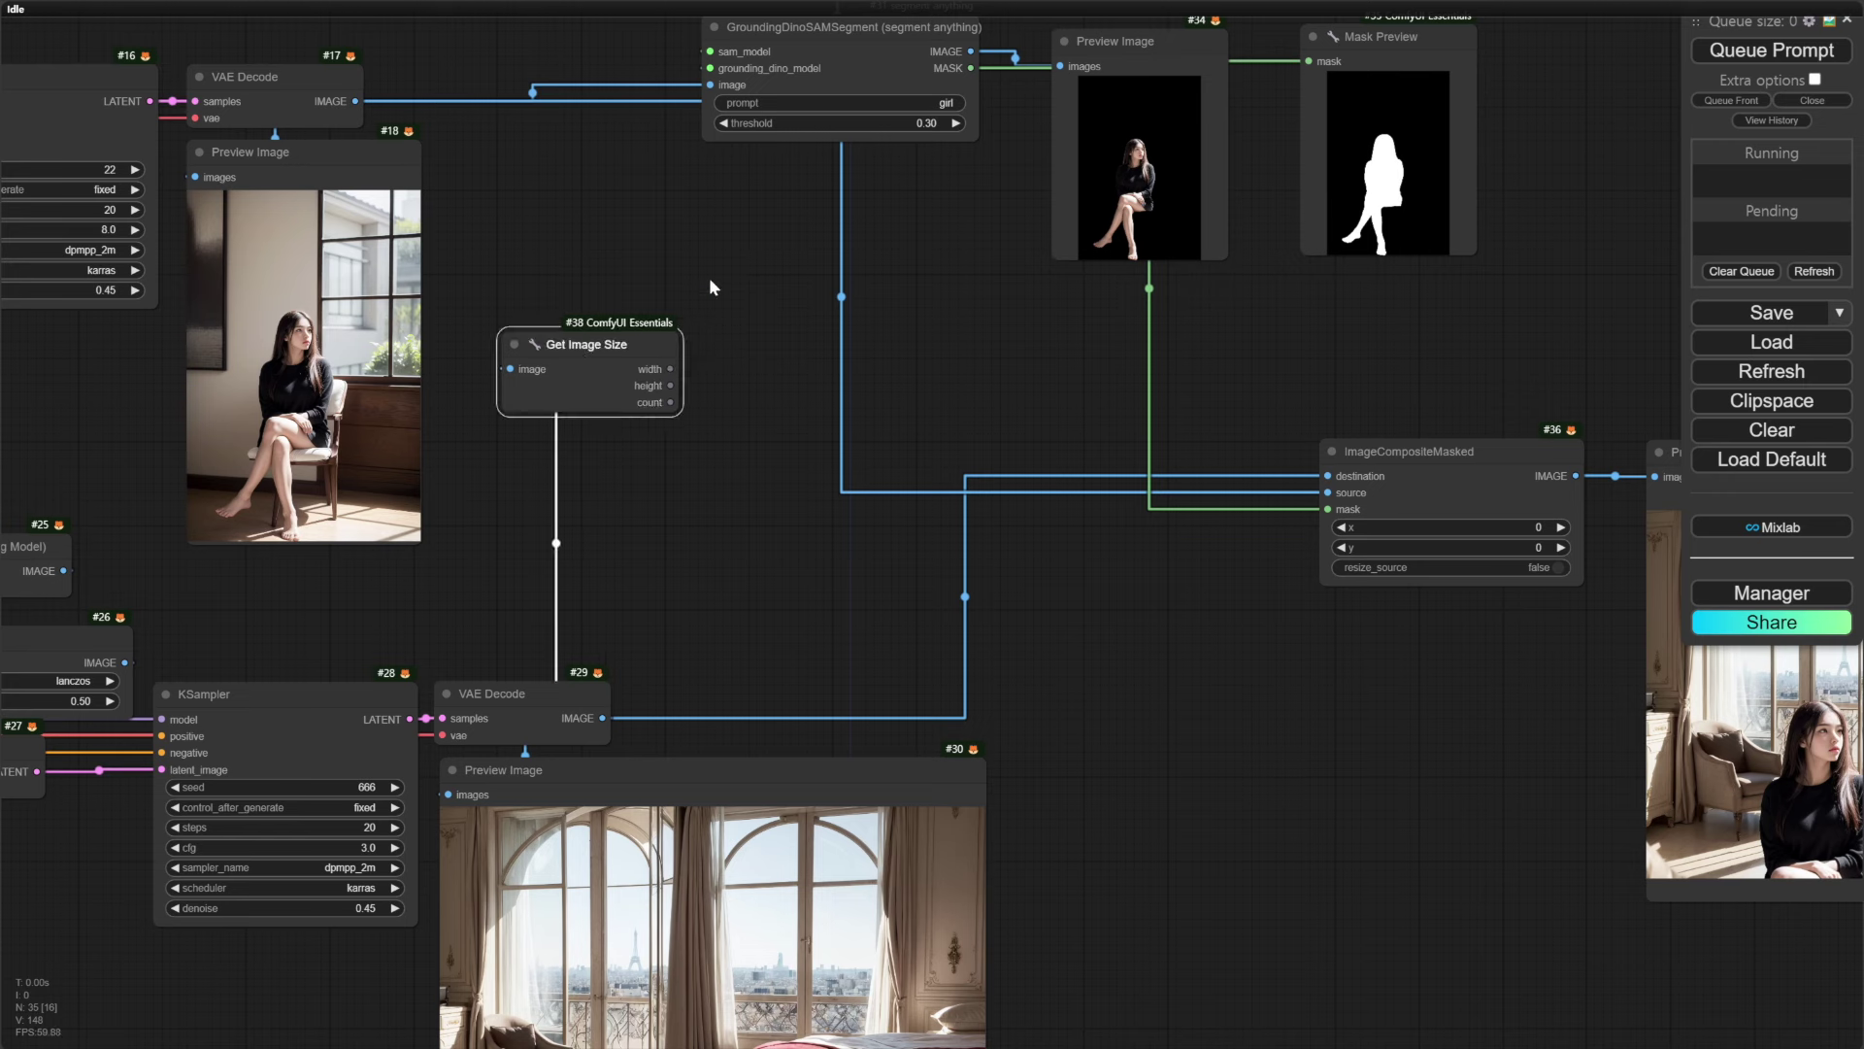
pyautogui.doubleClick(709, 280)
pyautogui.doubleClick(756, 279)
pyautogui.write('simple')
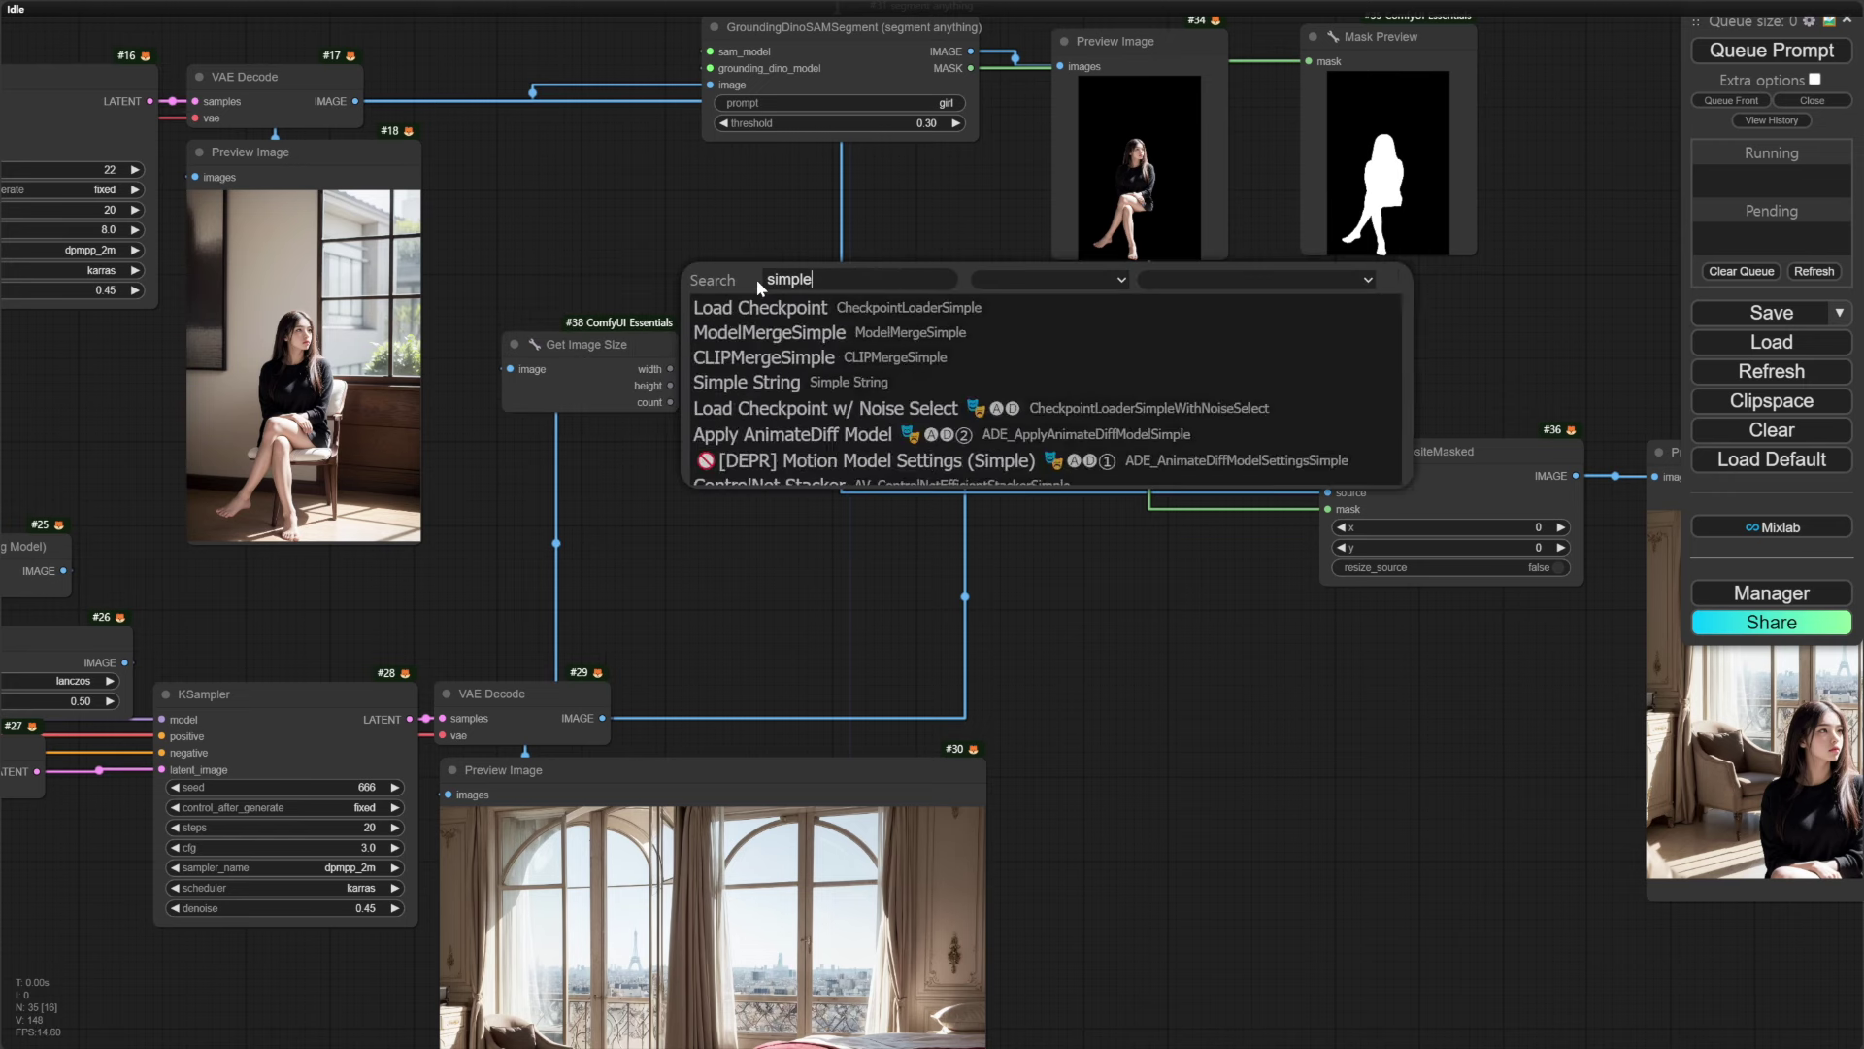
pyautogui.write(' ma')
pyautogui.press('Return')
pyautogui.moveTo(669, 385); pyautogui.dragTo(762, 291)
pyautogui.moveTo(858, 286); pyautogui.dragTo(811, 377)
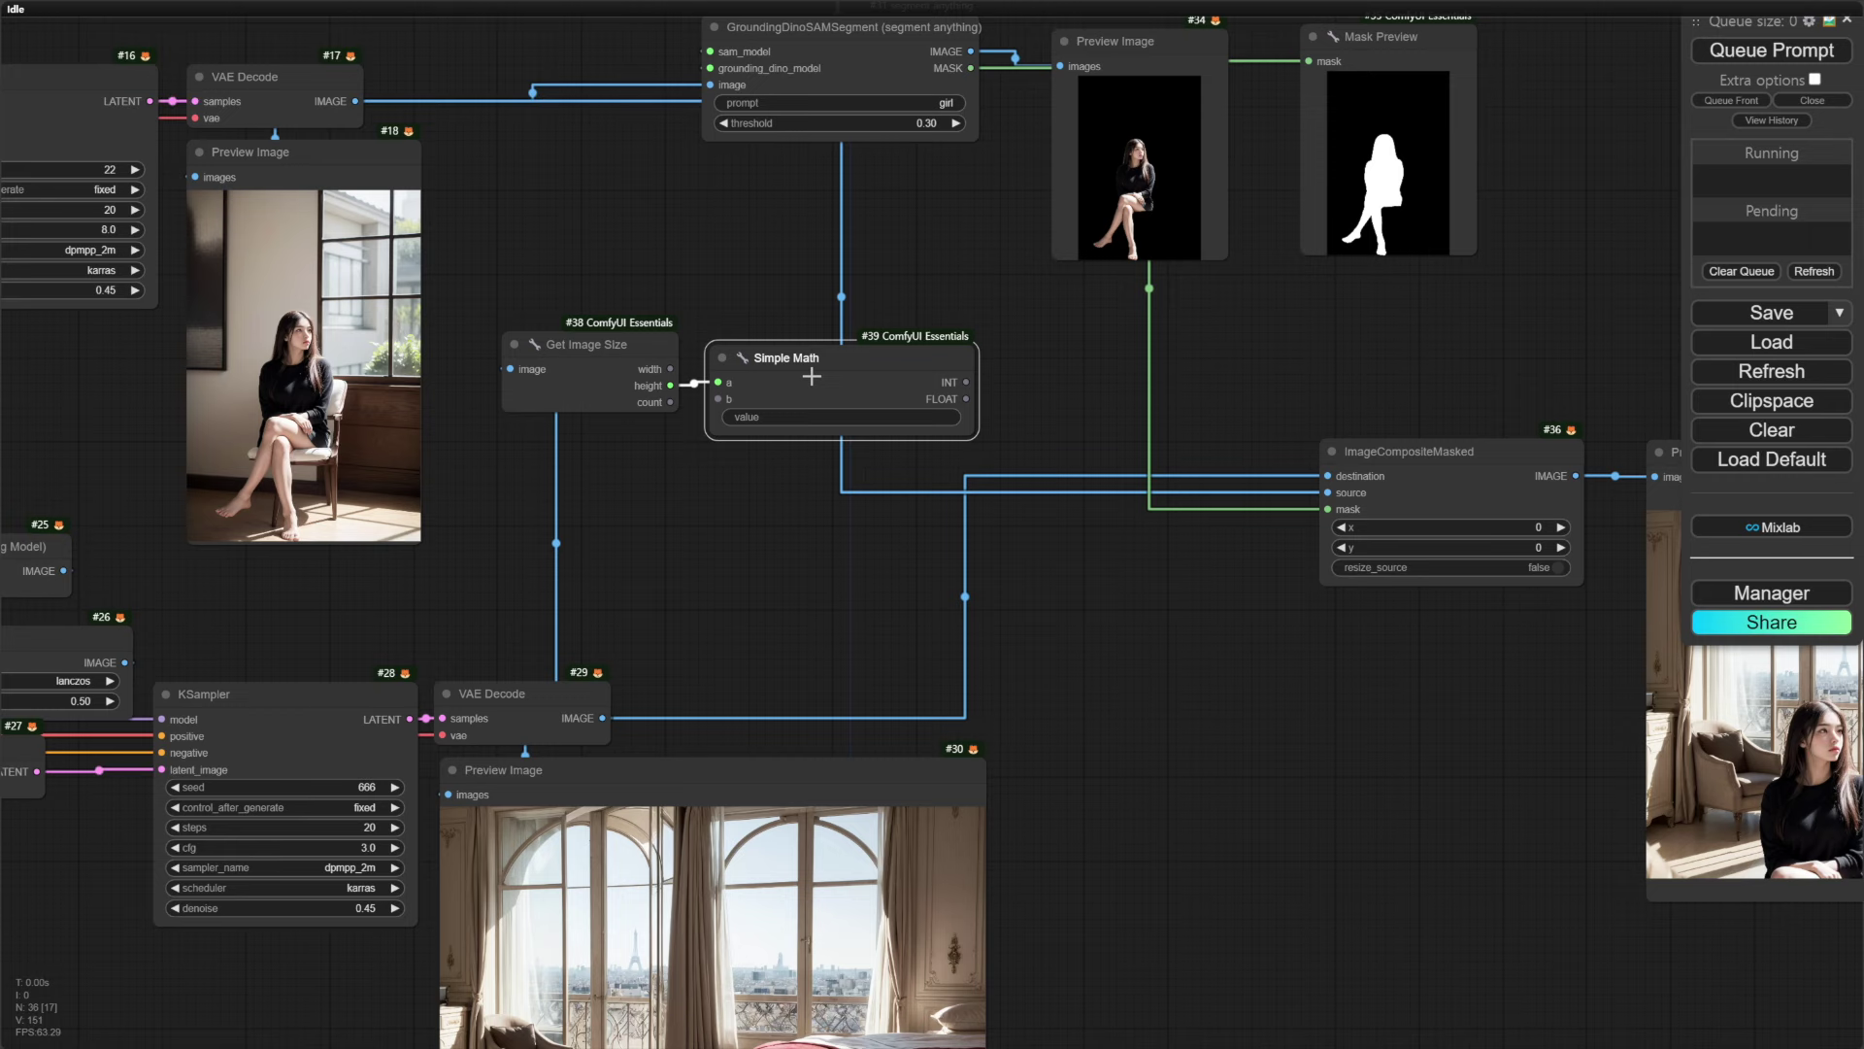
# Add an Image Resize node and link the upscaled portrait's VAE Decode image to it
pyautogui.doubleClick(594, 199)
pyautogui.write('image resize')
pyautogui.press('Return')
pyautogui.moveTo(1077, 447); pyautogui.dragTo(790, 479)
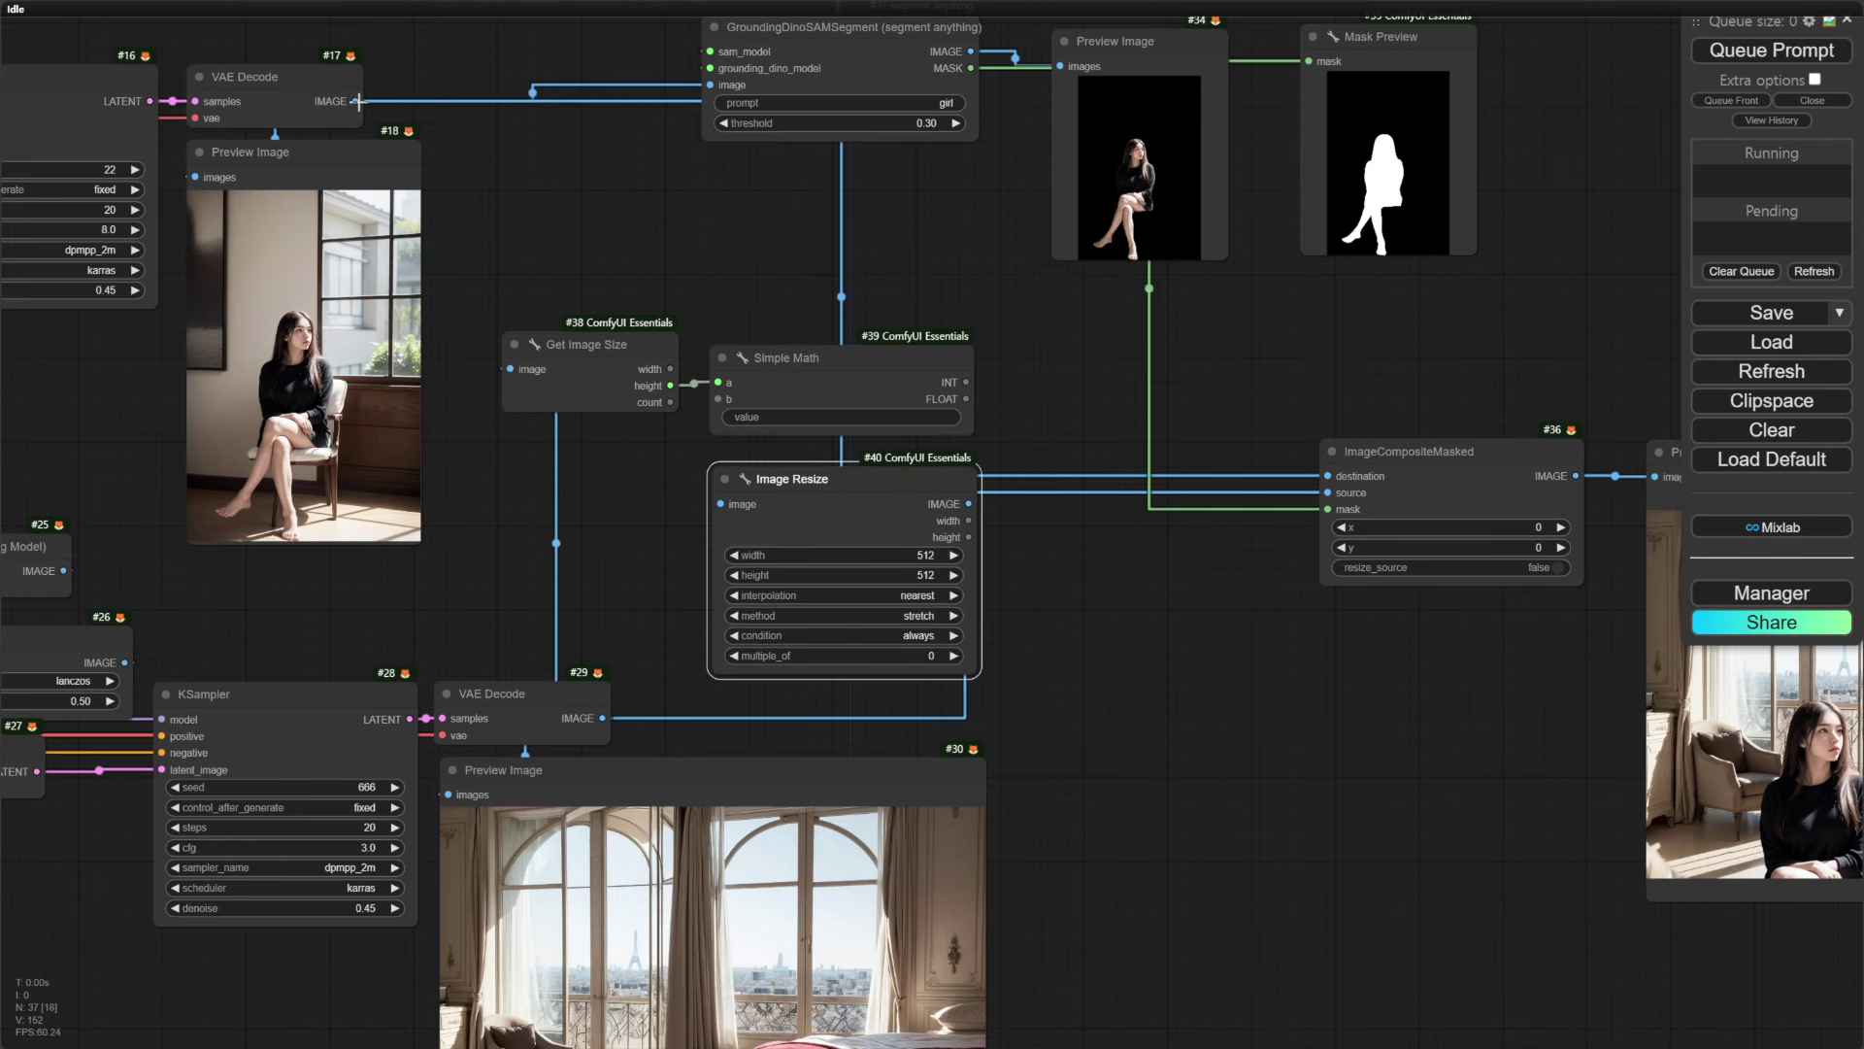
pyautogui.moveTo(359, 101); pyautogui.dragTo(895, 474)
# Convert Image Resize's height to an input and link Simple Math's INT output to it
pyautogui.rightClick(896, 474)
pyautogui.click(1068, 992)
pyautogui.click(1262, 951)
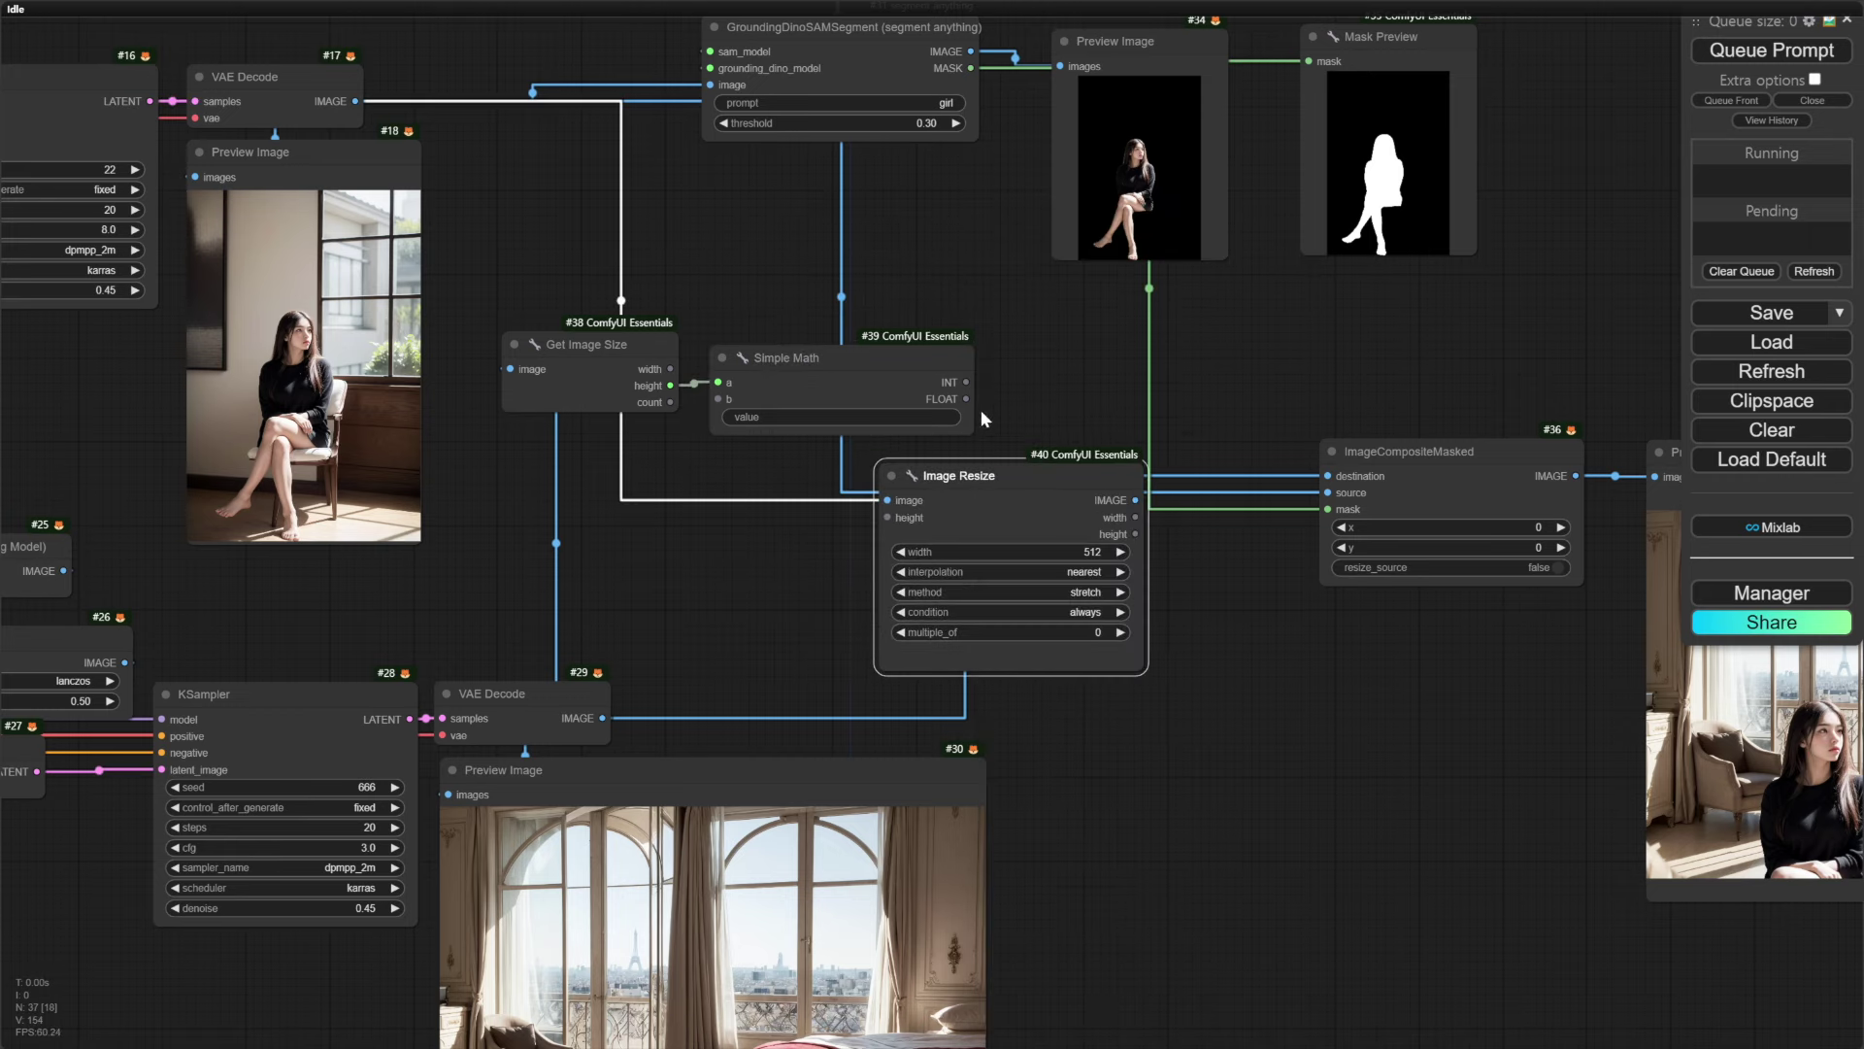
pyautogui.moveTo(966, 382); pyautogui.dragTo(887, 518)
# Set the Simple Math expression to a*70/100 and move Get Image Size and Simple Math next to the background's VAE Decode
pyautogui.click(793, 415)
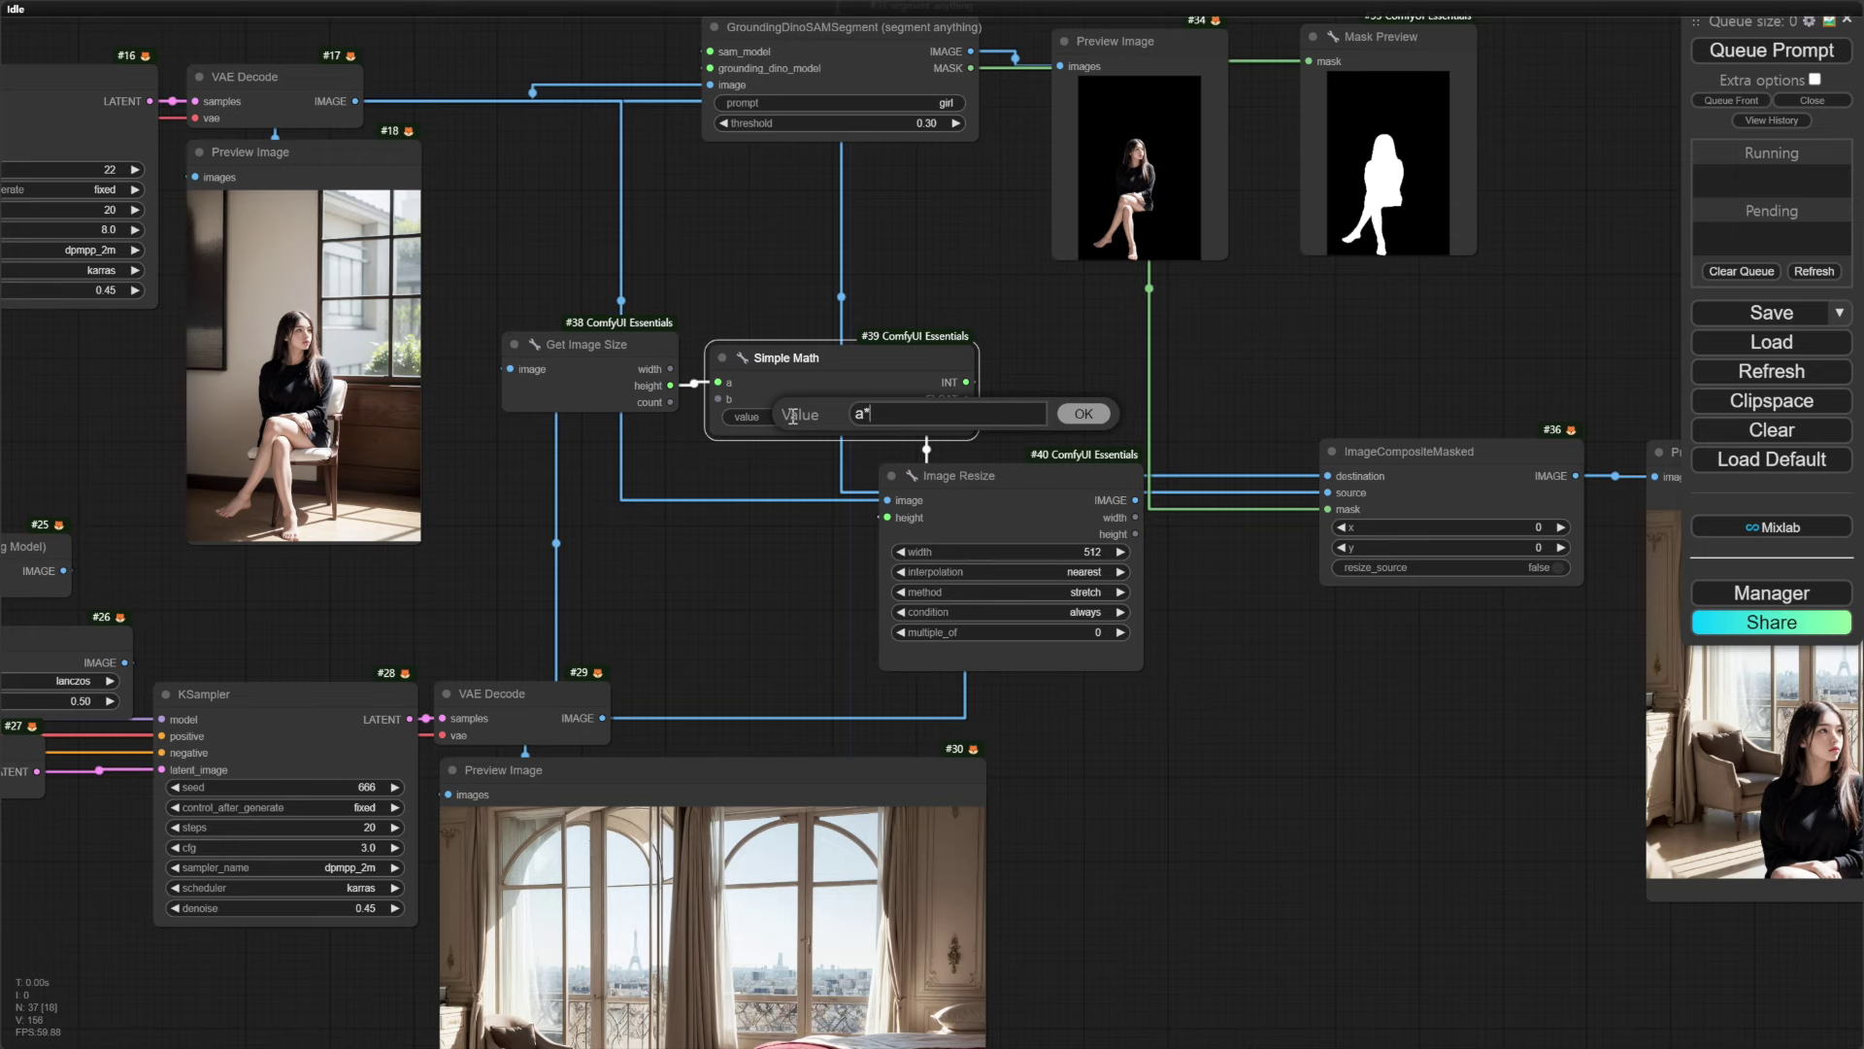
pyautogui.press('Return')
pyautogui.moveTo(587, 343); pyautogui.dragTo(717, 690)
pyautogui.moveTo(786, 358); pyautogui.dragTo(894, 695)
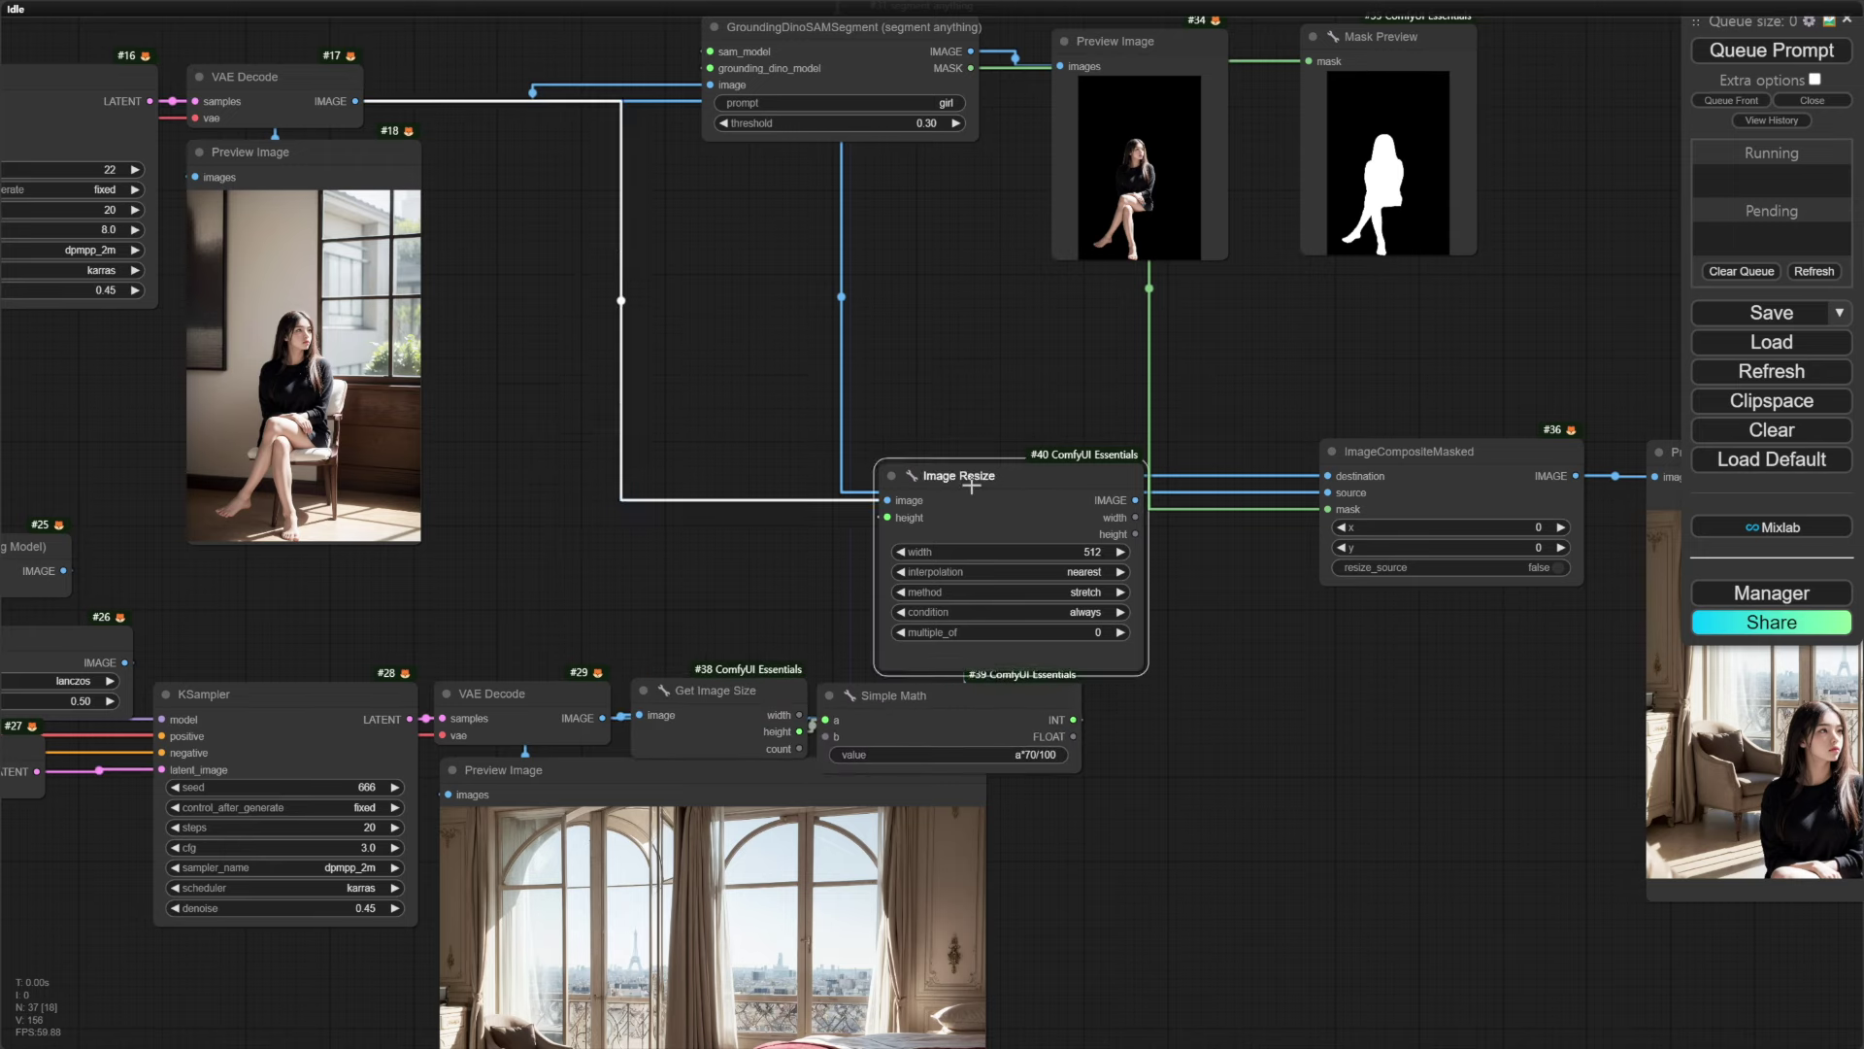
# Move Image Resize above Simple Math and set its width to 0, interpolation to lanczos and method to keep proportion
pyautogui.moveTo(971, 485); pyautogui.dragTo(852, 315)
pyautogui.click(944, 378)
pyautogui.write('0')
pyautogui.press('Return')
pyautogui.click(966, 400)
pyautogui.click(1000, 514)
pyautogui.click(953, 419)
pyautogui.click(976, 442)
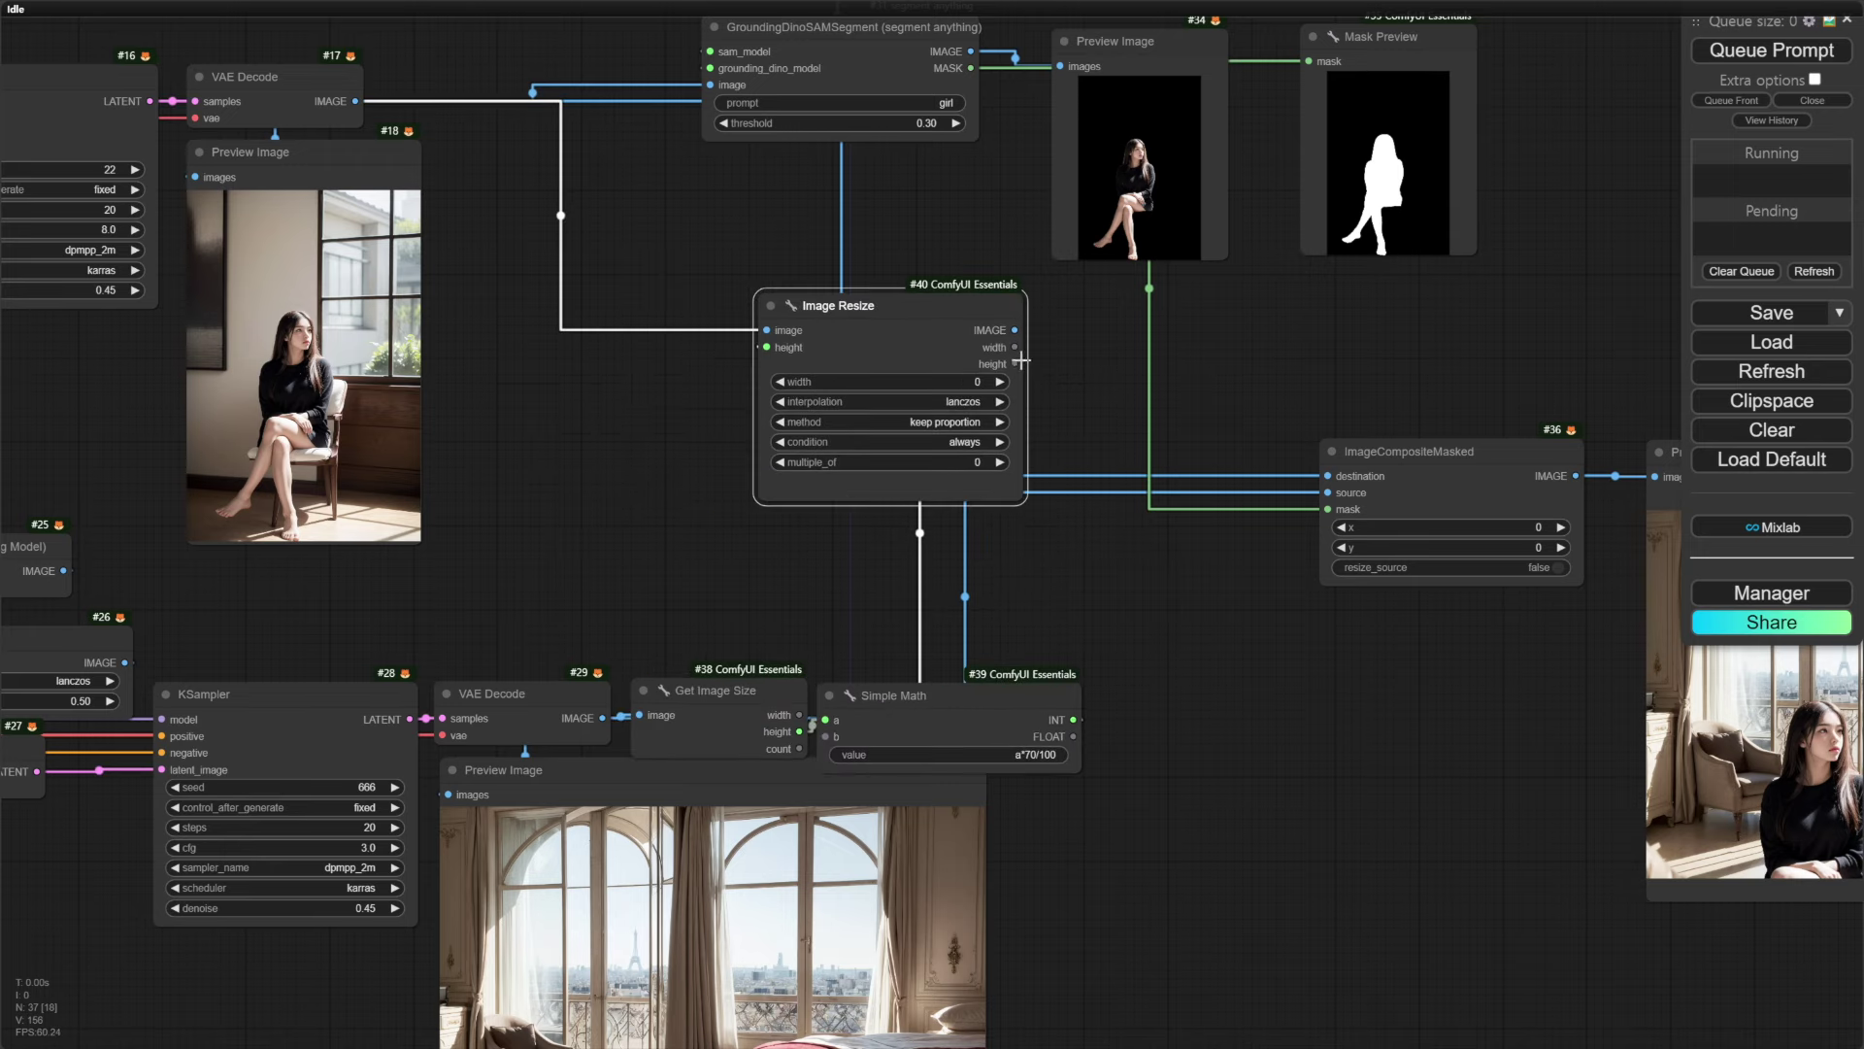
# Feed the composite's source from Image Resize, placed beside ImageCompositeMasked, and run the workflow
pyautogui.moveTo(1050, 361); pyautogui.dragTo(905, 387)
pyautogui.moveTo(1179, 524); pyautogui.dragTo(1181, 520)
pyautogui.moveTo(816, 338); pyautogui.dragTo(1081, 497)
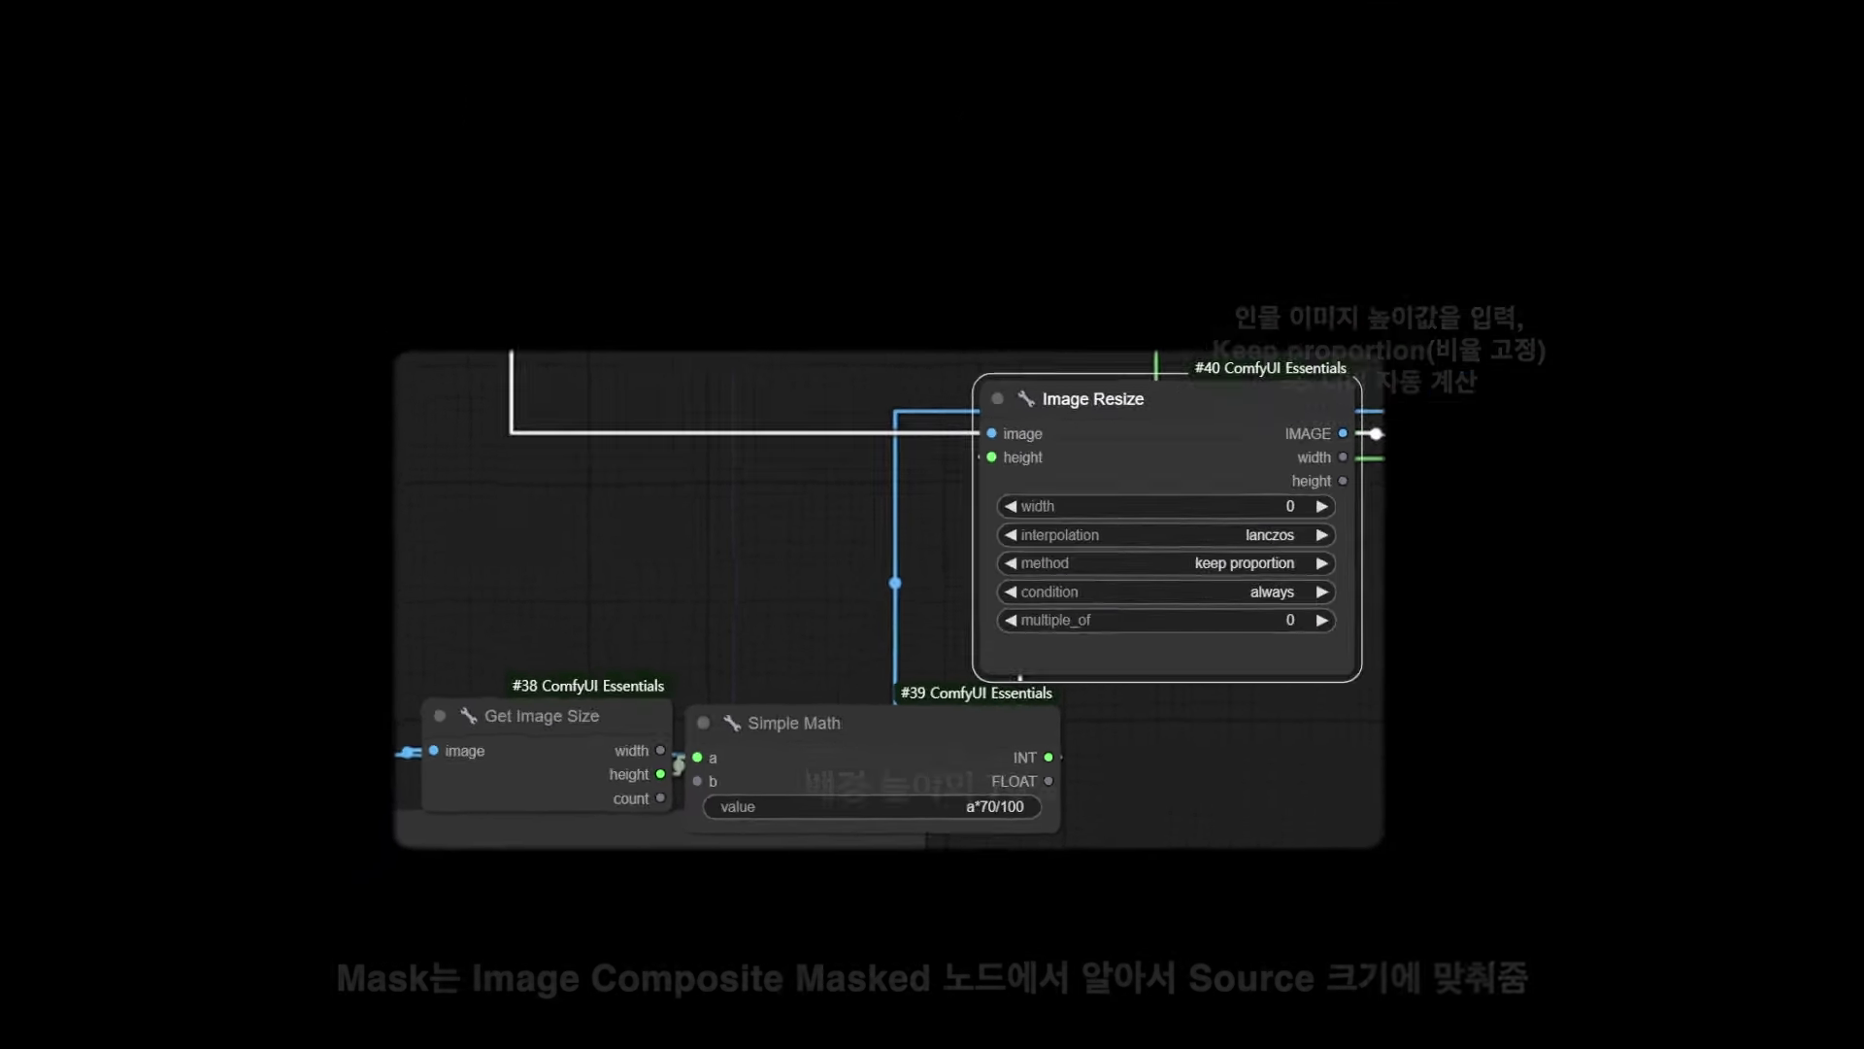
pyautogui.moveTo(1296, 716); pyautogui.dragTo(1005, 653)
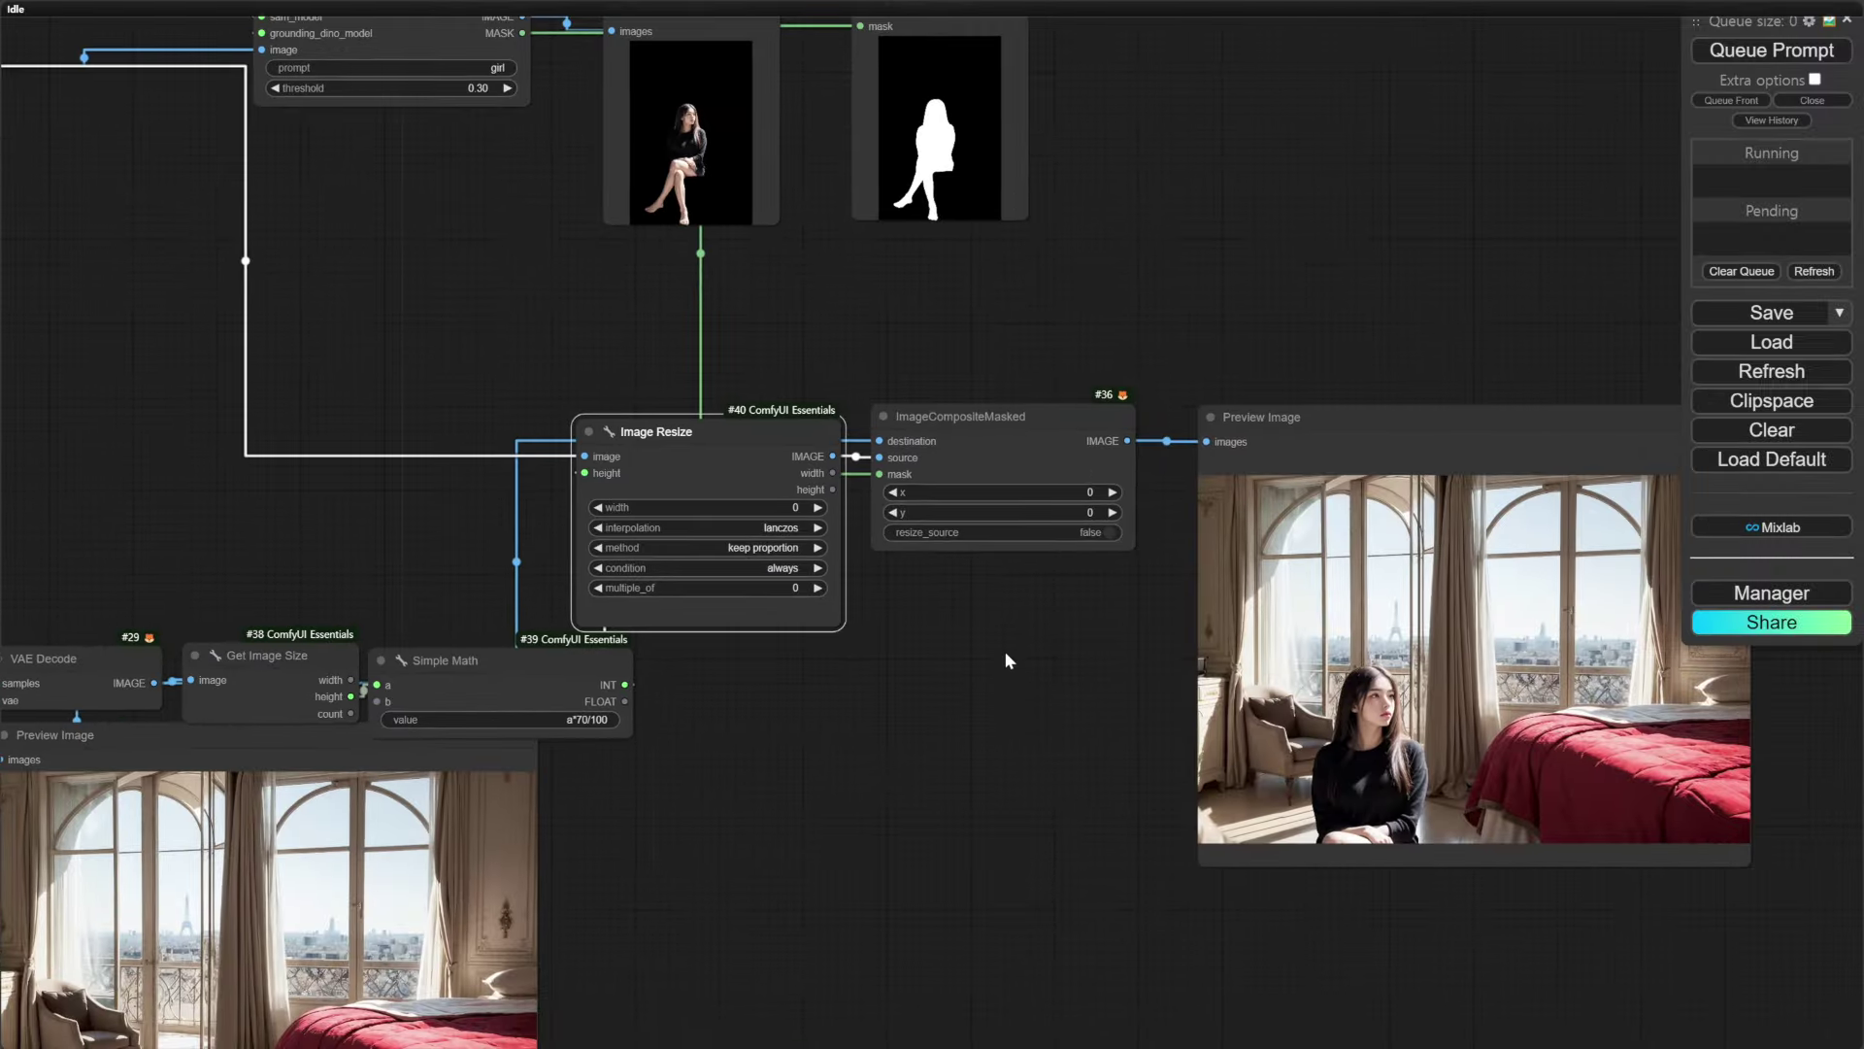
pyautogui.scroll(-4, 1004, 651)
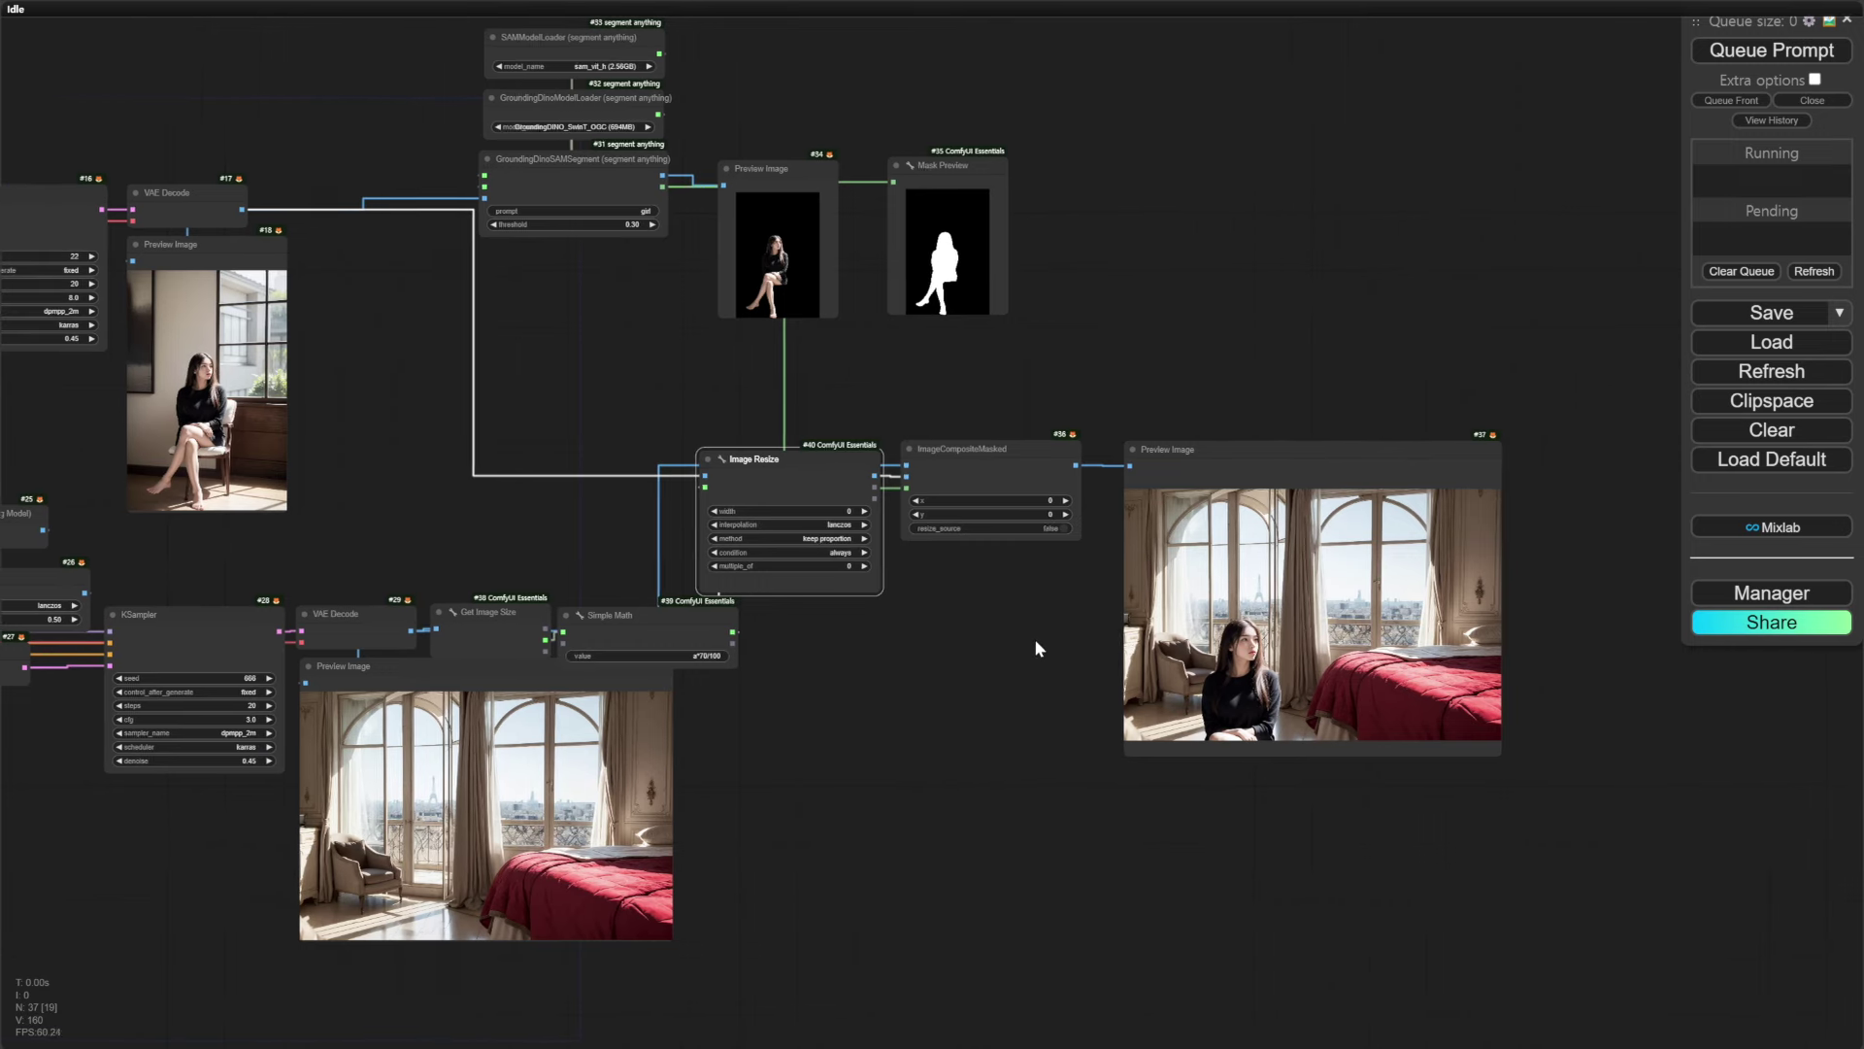
pyautogui.click(1764, 58)
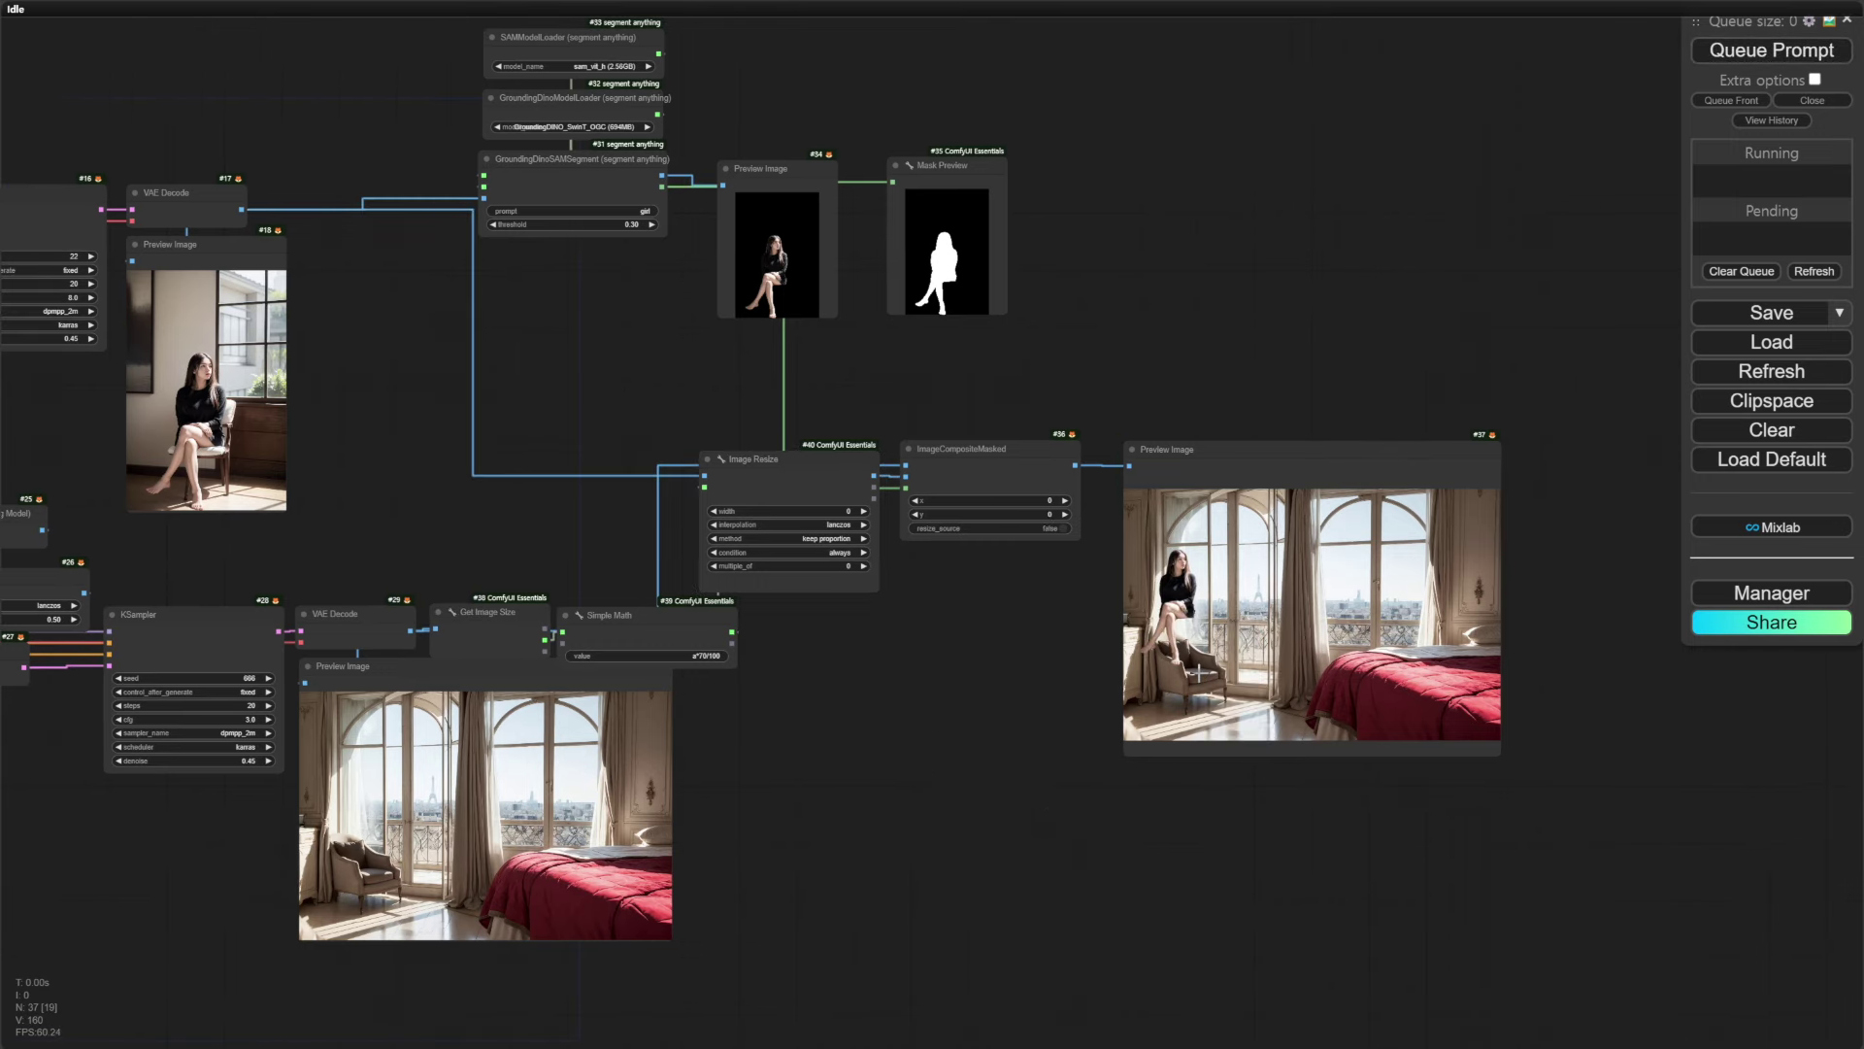
# Change the Simple Math expression to a*100/100 and run the workflow
pyautogui.scroll(8, 1198, 670)
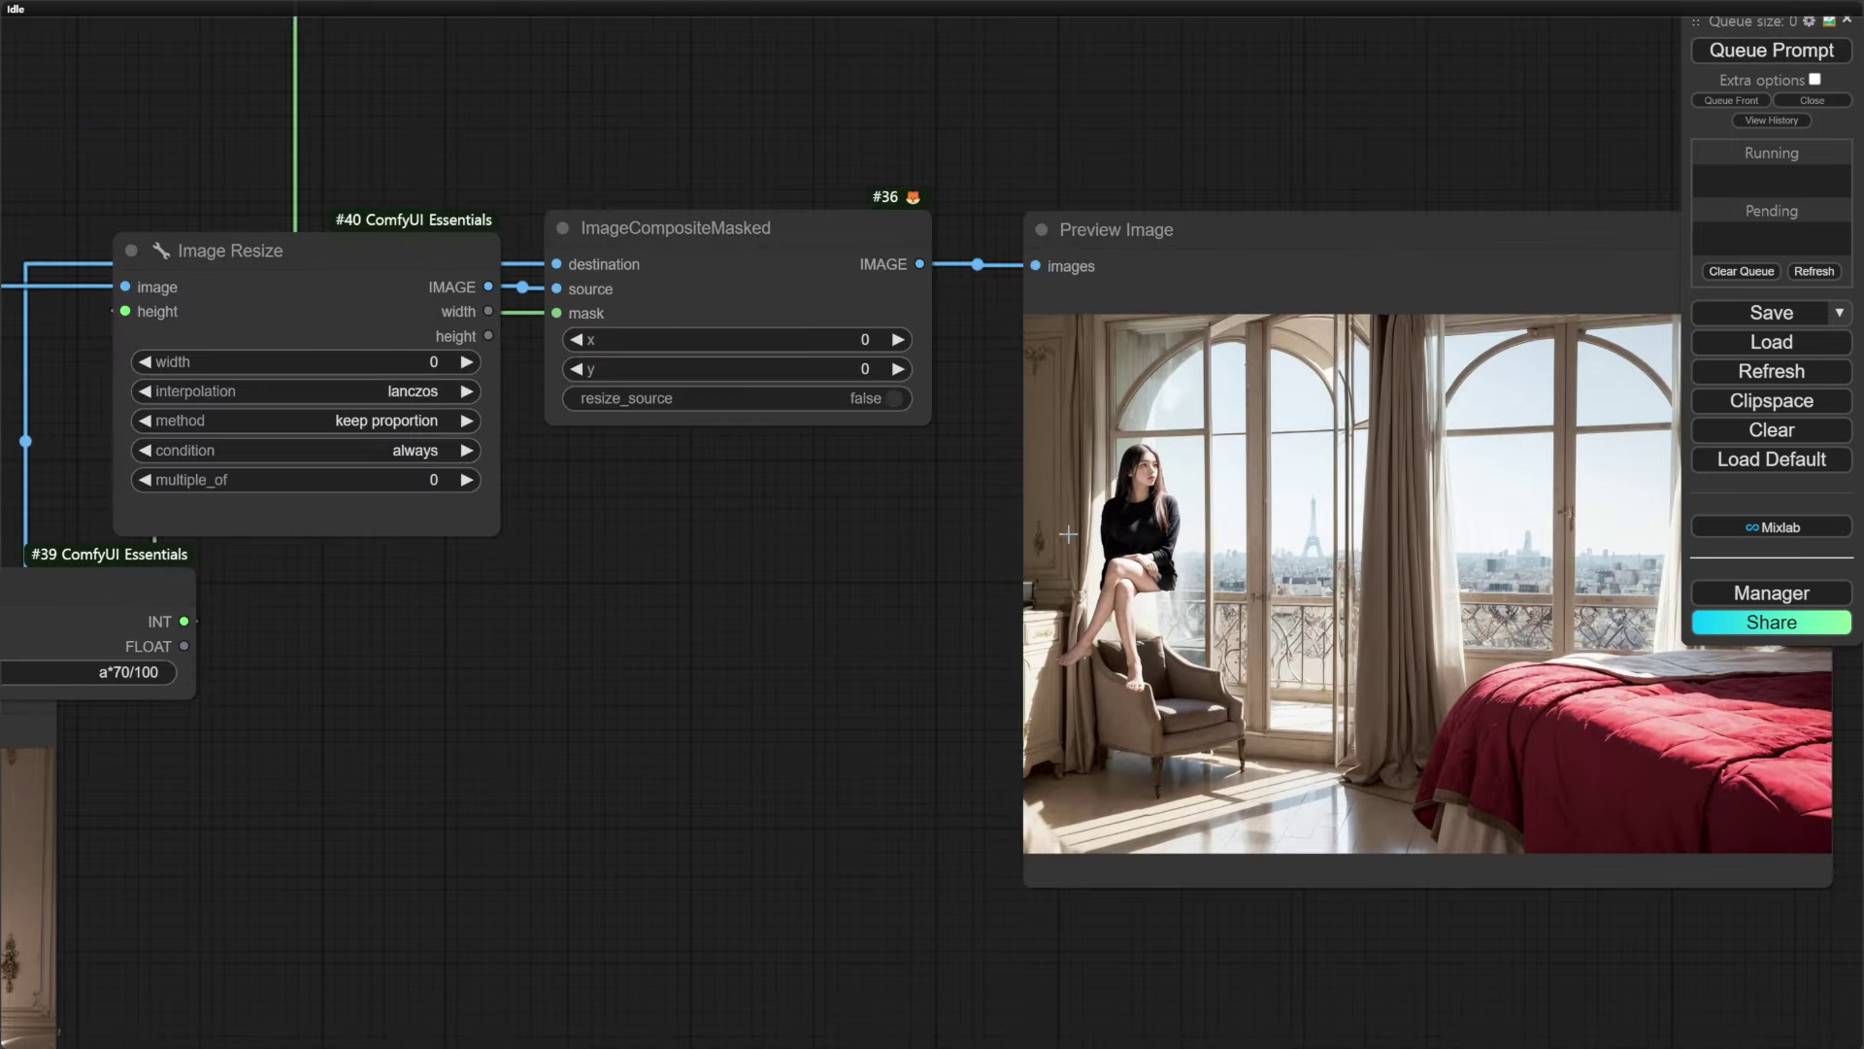
pyautogui.scroll(-2, 1175, 529)
pyautogui.moveTo(679, 641); pyautogui.dragTo(922, 677)
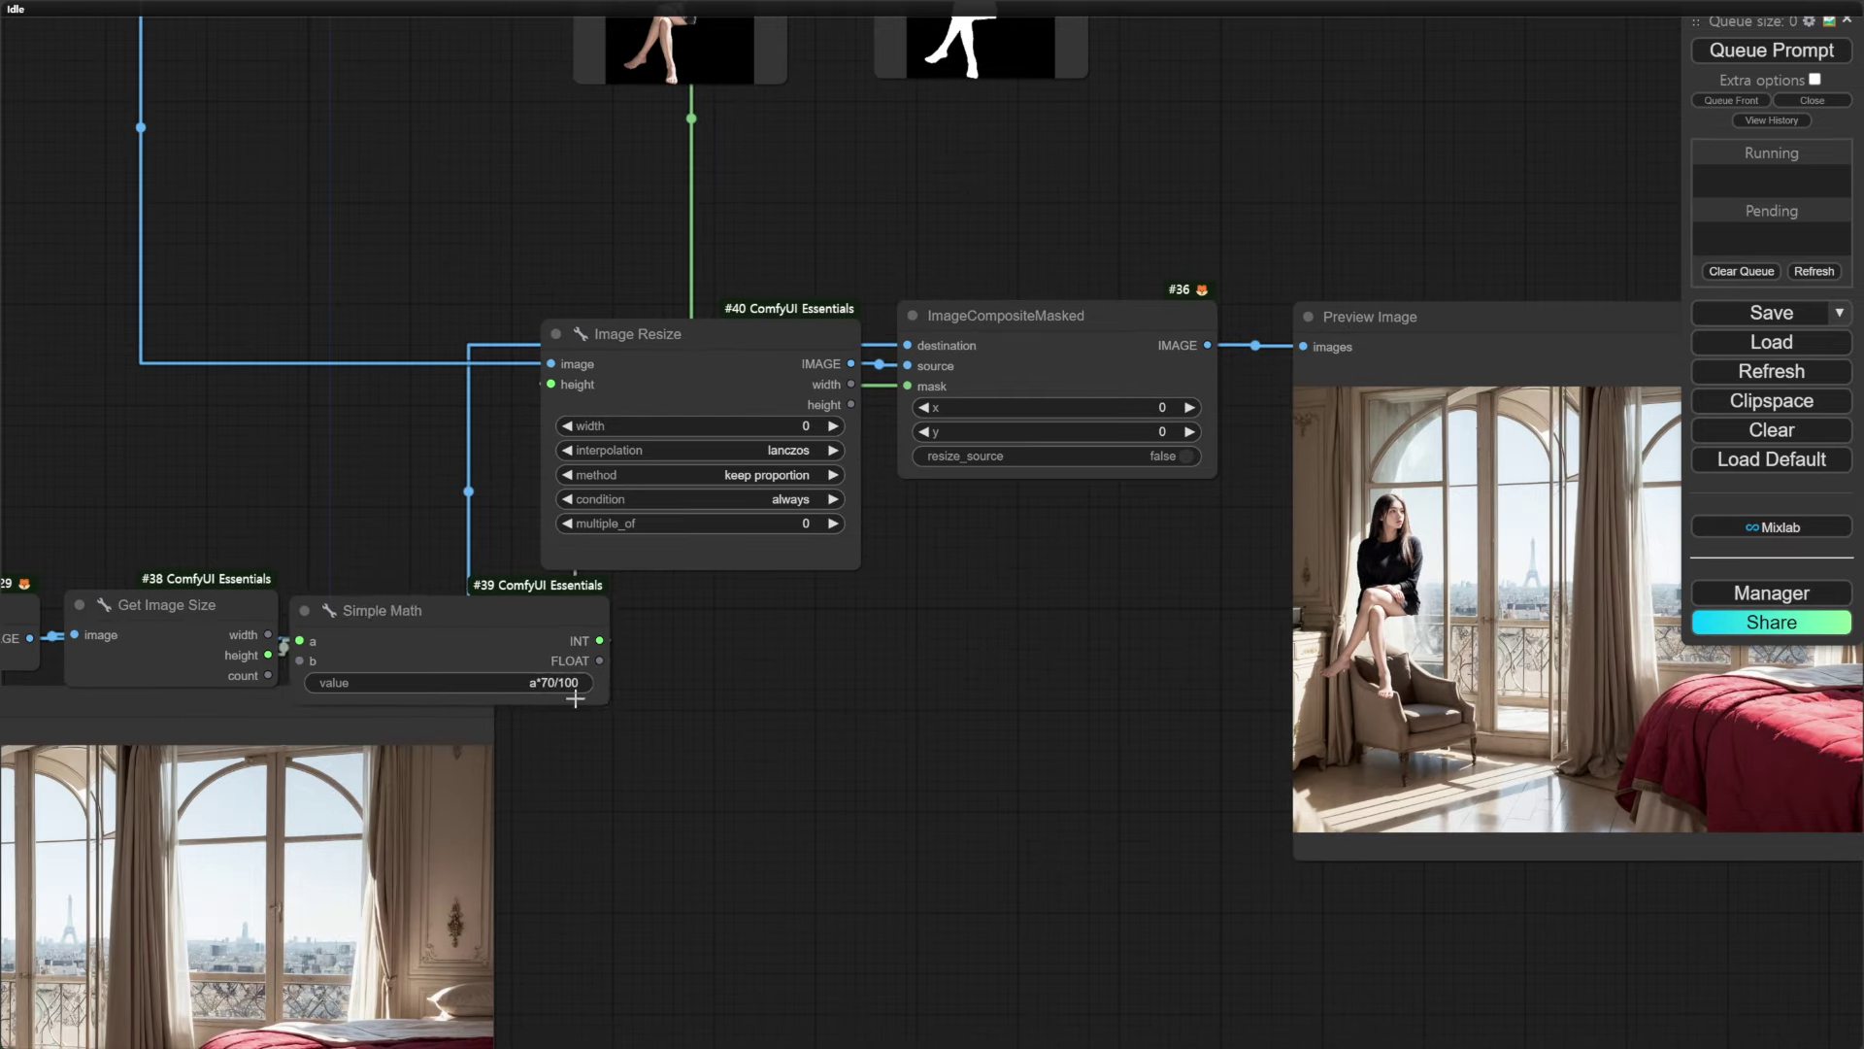
pyautogui.click(539, 688)
pyautogui.press('Left')
pyautogui.press('Left')
pyautogui.press('BackSpace')
pyautogui.press('BackSpace')
pyautogui.write('100')
pyautogui.press('Return')
pyautogui.click(1780, 40)
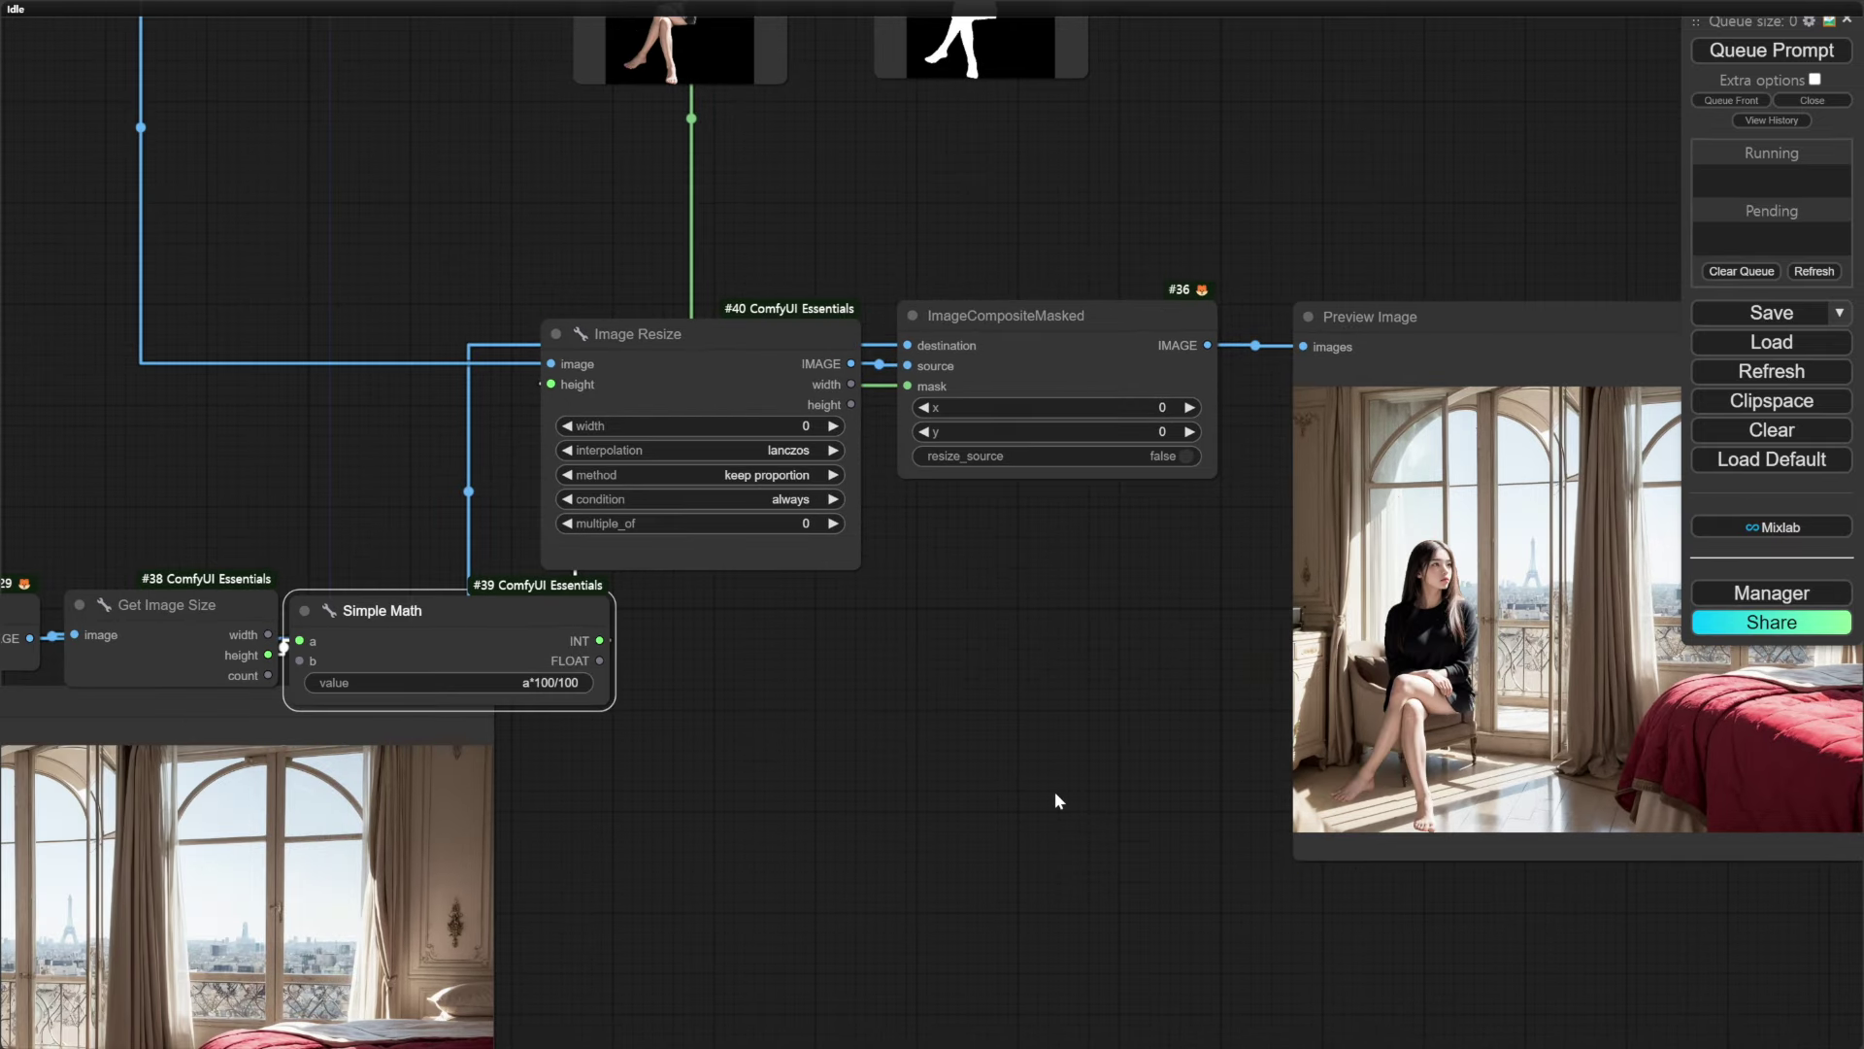
# Try x offsets of 400 and 600 on the ImageCompositeMasked node, running the workflow for each
pyautogui.moveTo(1054, 791); pyautogui.dragTo(720, 743)
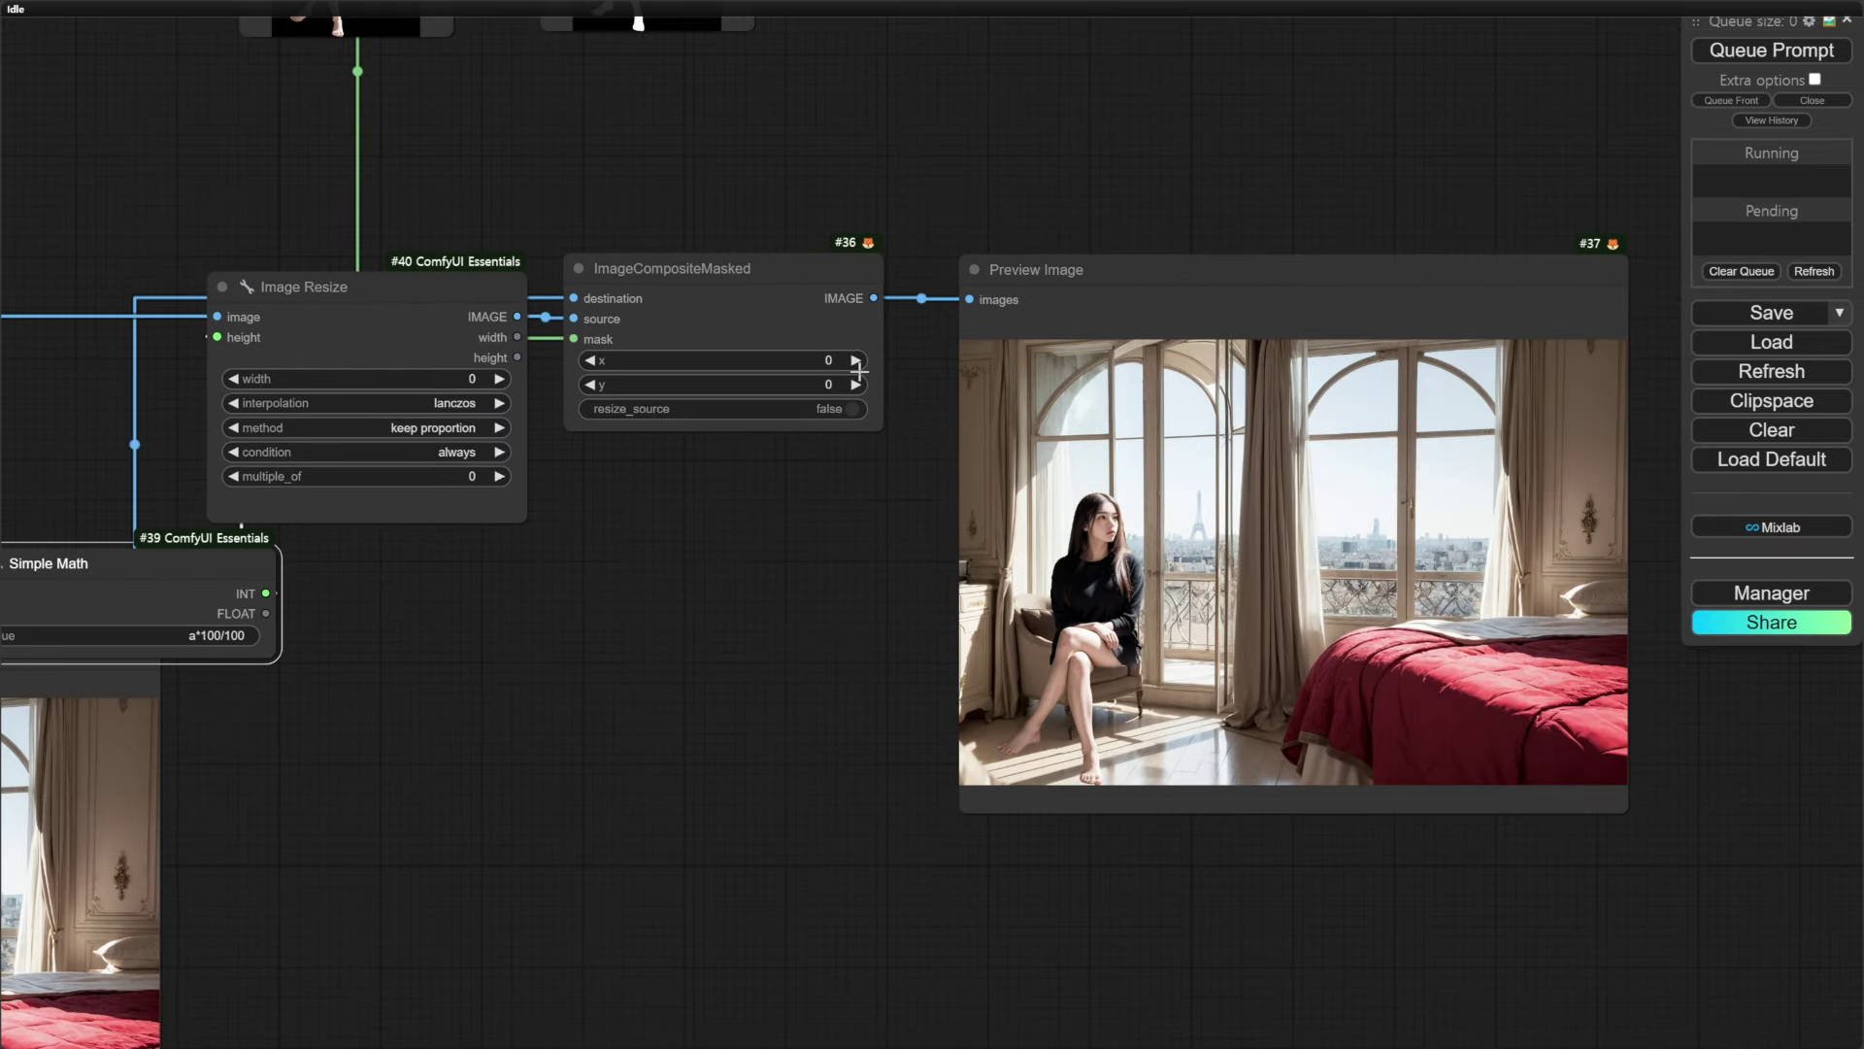
pyautogui.click(815, 360)
pyautogui.write('400')
pyautogui.press('Return')
pyautogui.click(1717, 54)
pyautogui.click(821, 361)
pyautogui.write('600')
pyautogui.press('Return')
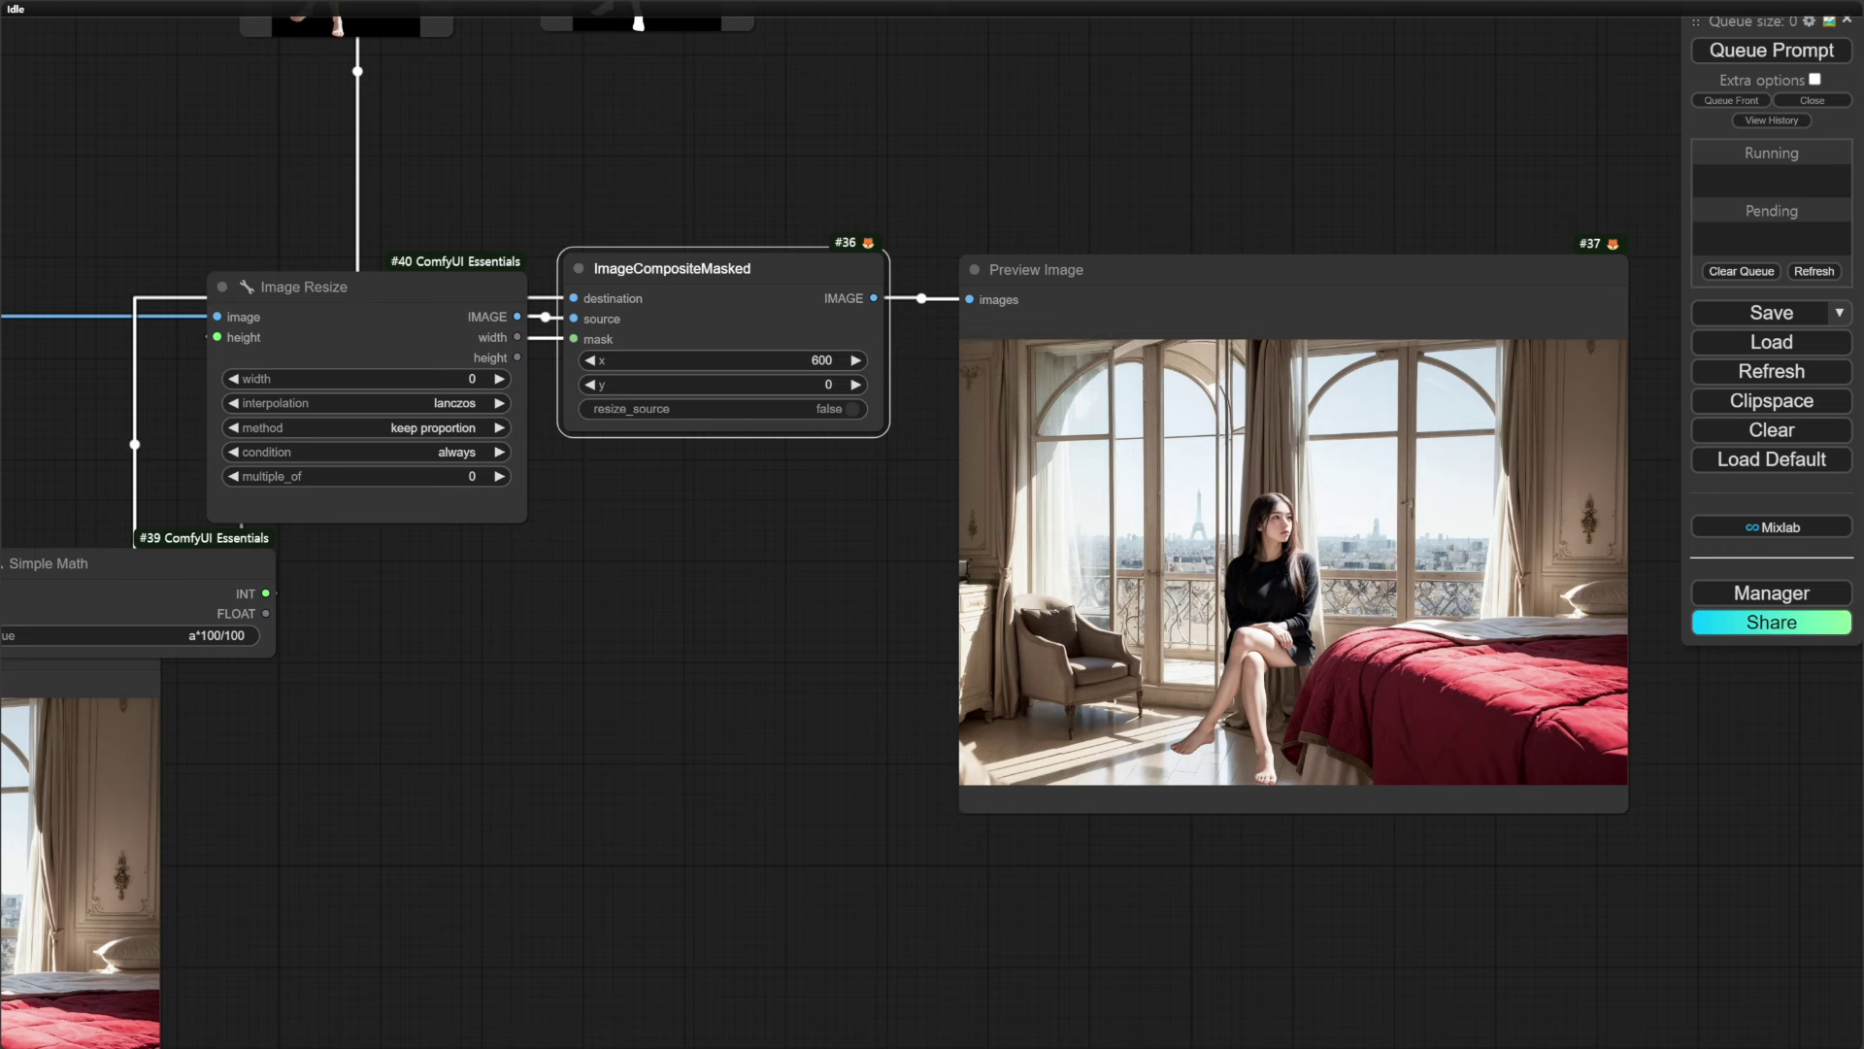
pyautogui.click(1786, 51)
# Set the ImageCompositeMasked node's x offset to 800 and run the workflow
pyautogui.click(820, 361)
pyautogui.write('800')
pyautogui.press('Return')
pyautogui.click(1735, 52)
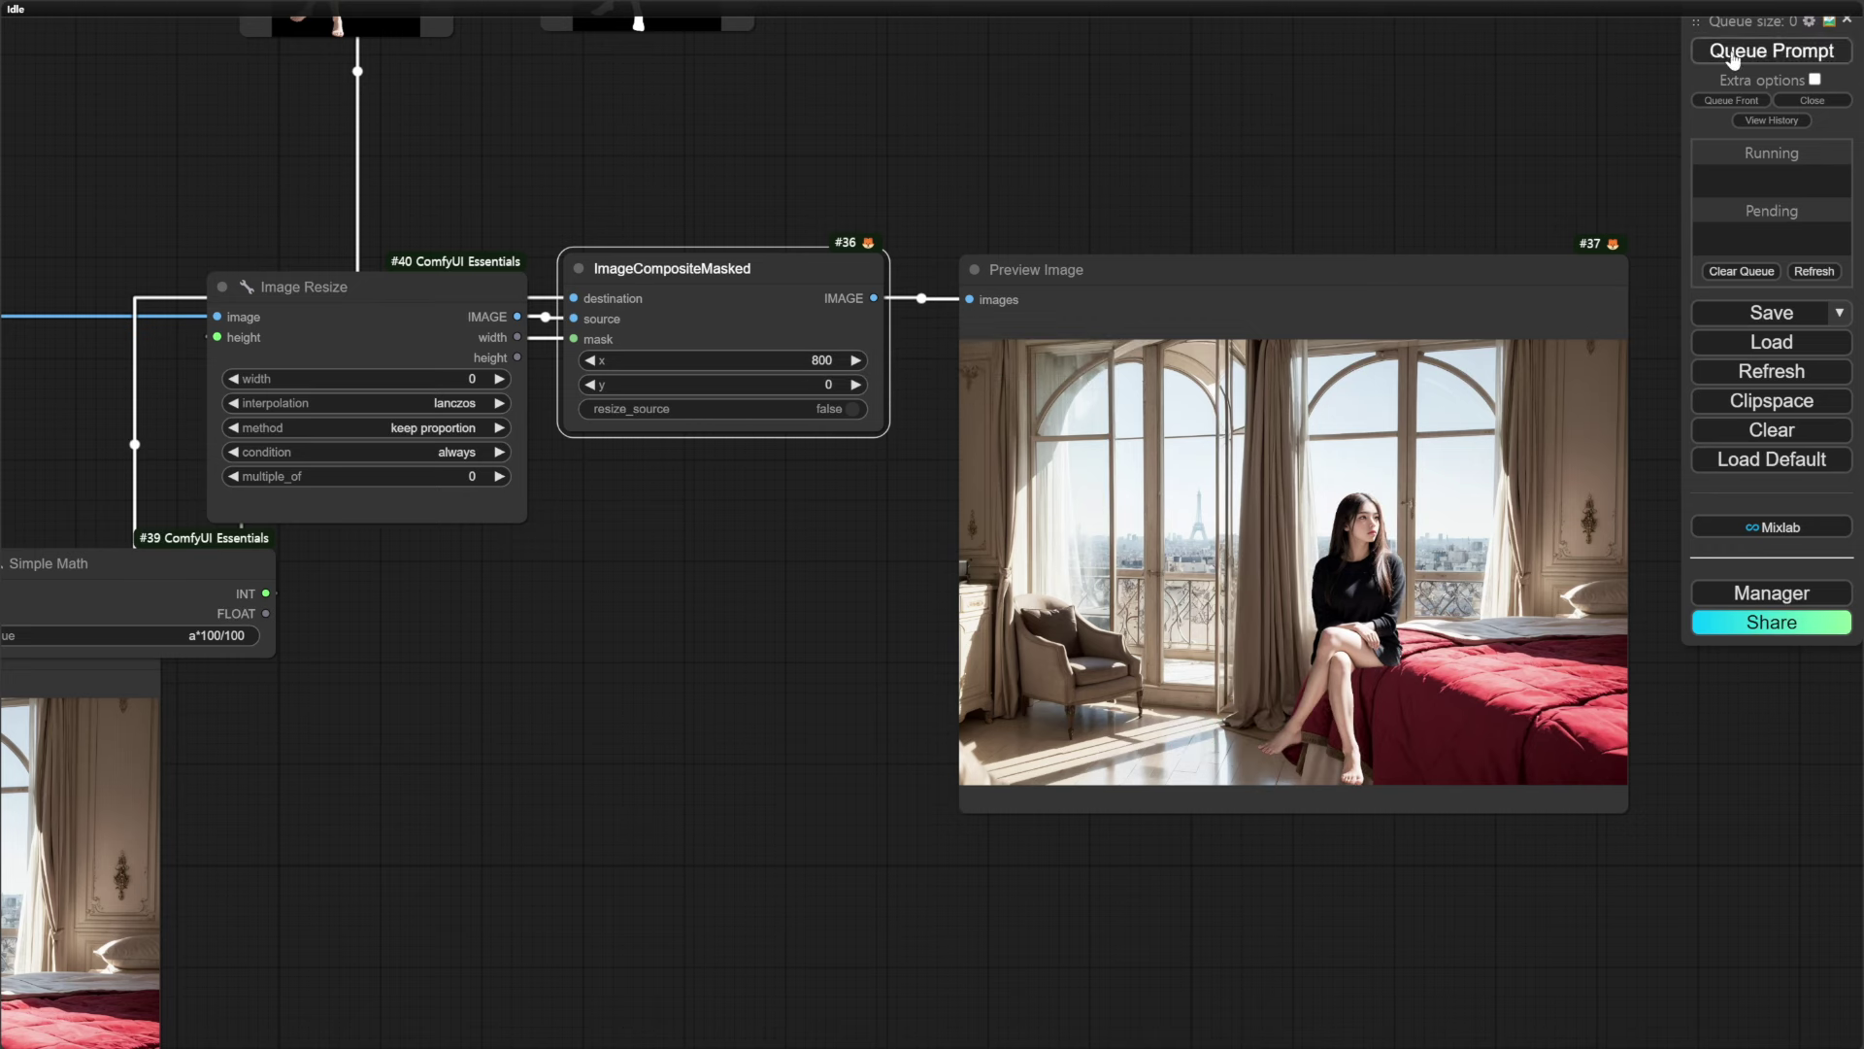
# Enlarge the composite's Preview Image node, level it with ImageCompositeMasked, and inspect the person's edges up close
pyautogui.moveTo(1575, 786); pyautogui.dragTo(1239, 772)
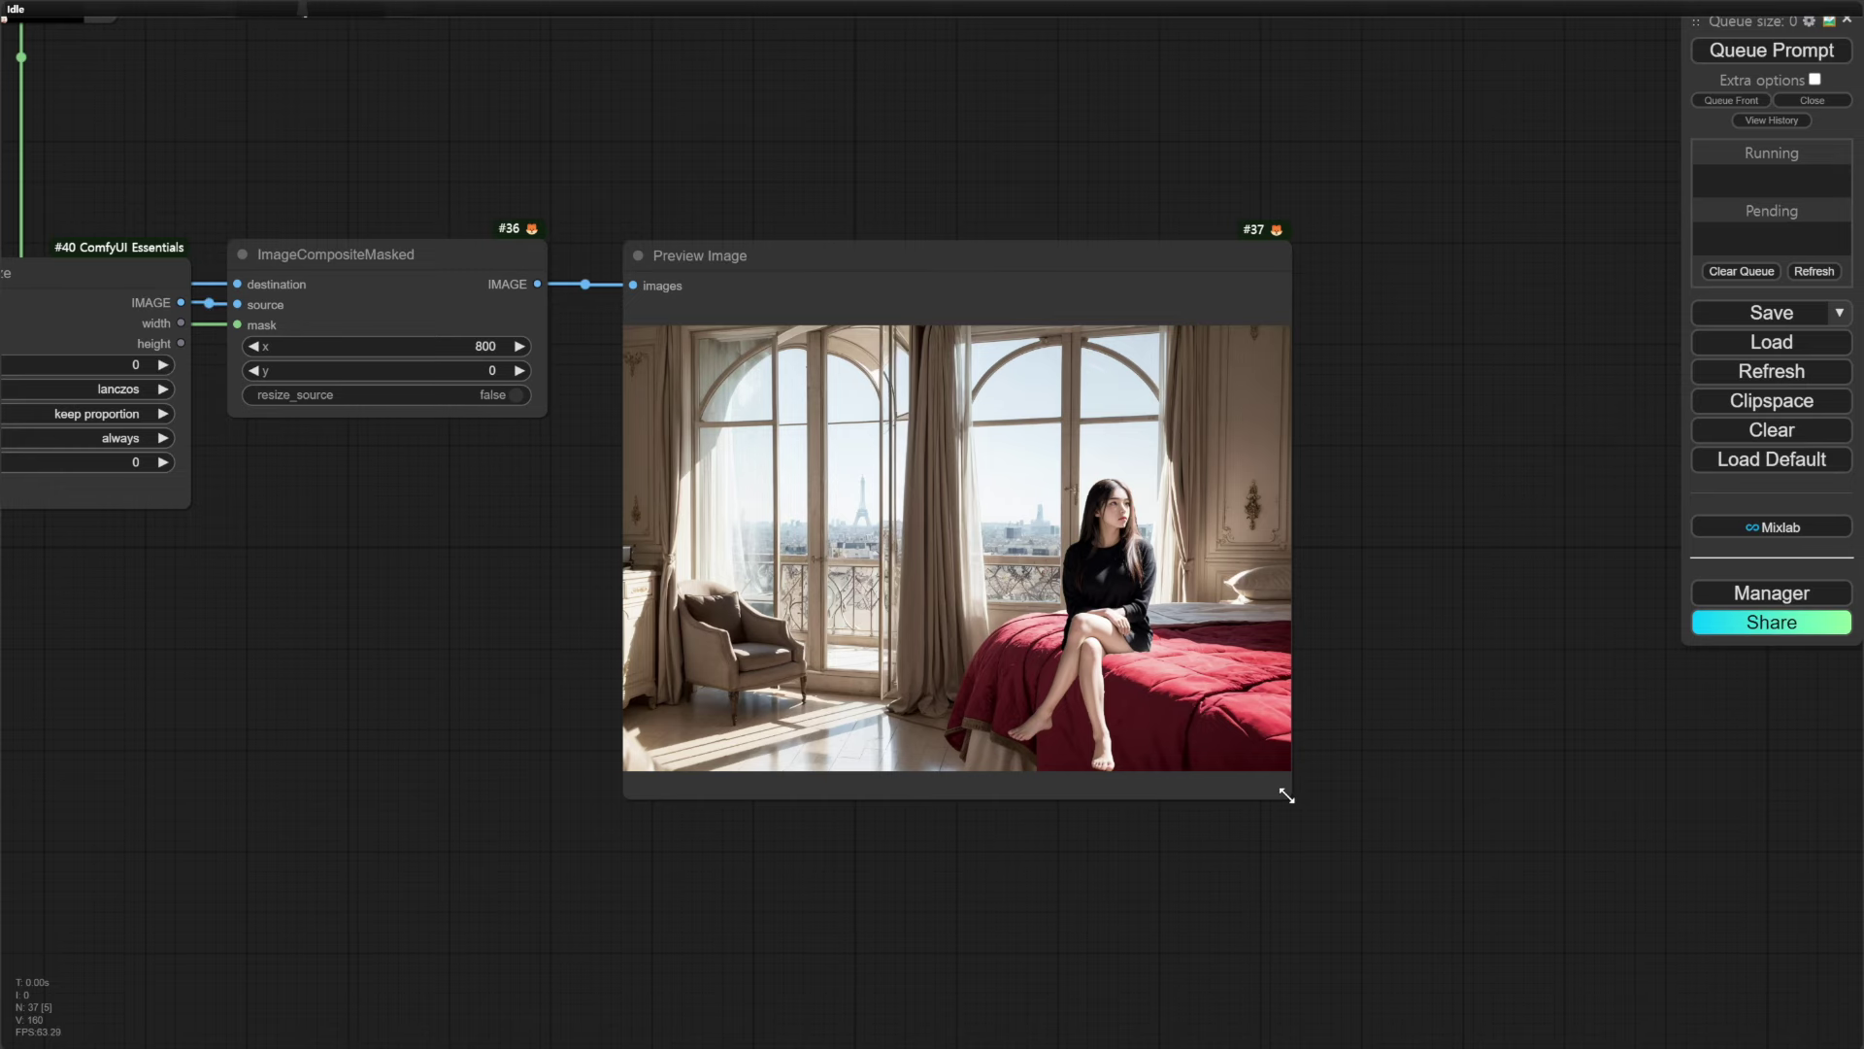
pyautogui.moveTo(1286, 802); pyautogui.dragTo(1445, 849)
pyautogui.scroll(10, 1382, 763)
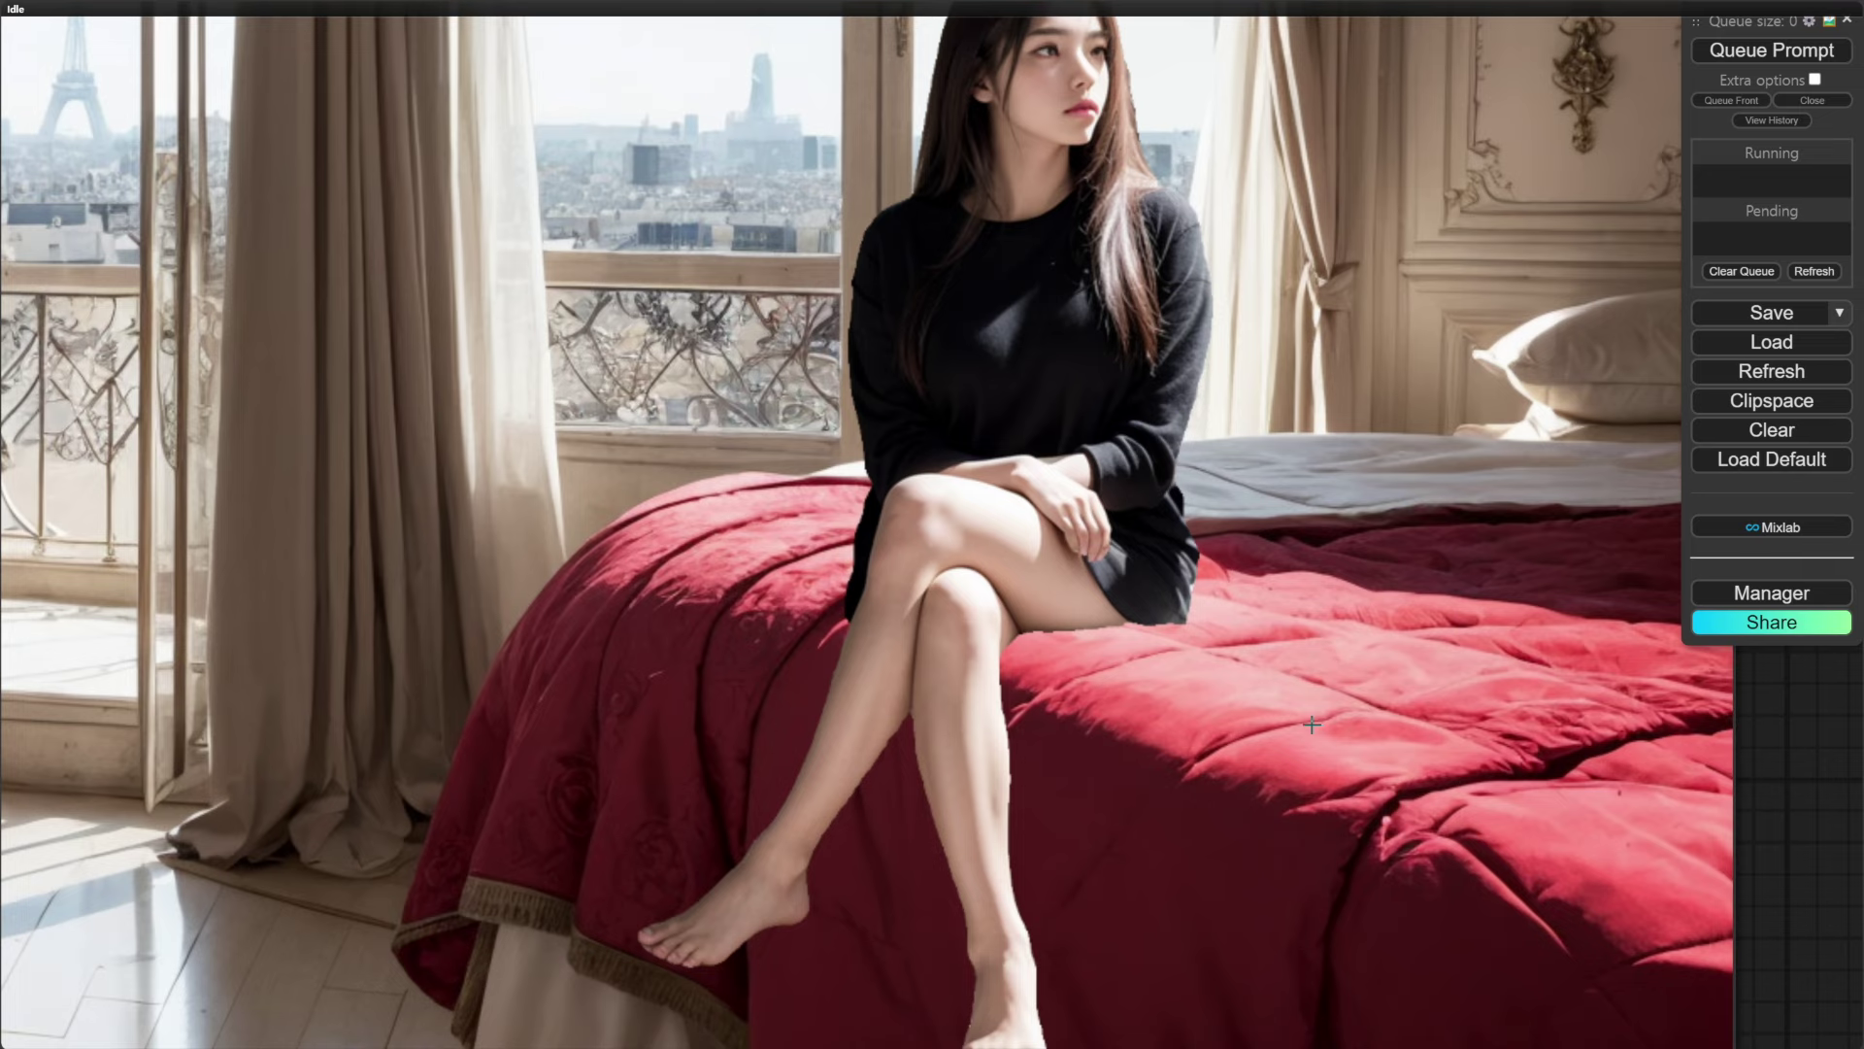
pyautogui.moveTo(1268, 321); pyautogui.dragTo(1287, 198)
pyautogui.scroll(-8, 1280, 205)
pyautogui.moveTo(1189, 761); pyautogui.dragTo(1105, 952)
pyautogui.scroll(-5, 1379, 734)
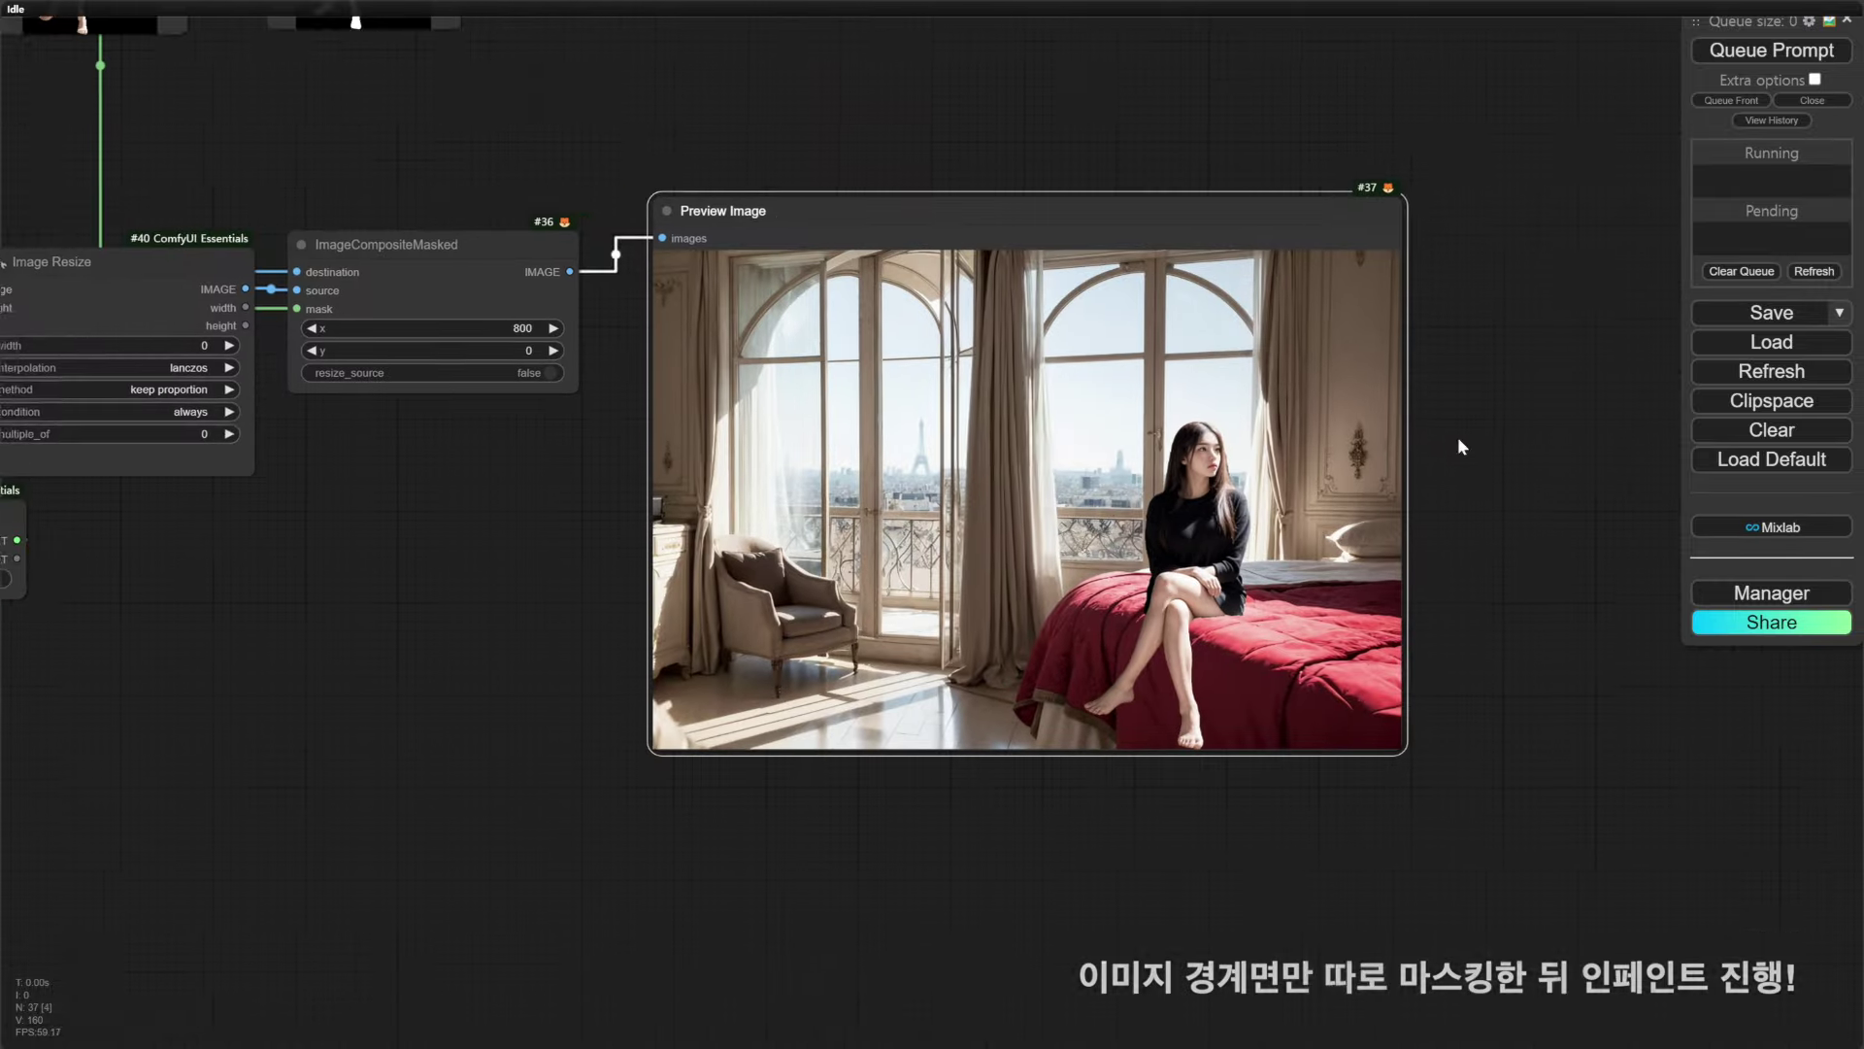
pyautogui.moveTo(1458, 437); pyautogui.dragTo(1437, 521)
pyautogui.moveTo(752, 309); pyautogui.dragTo(732, 343)
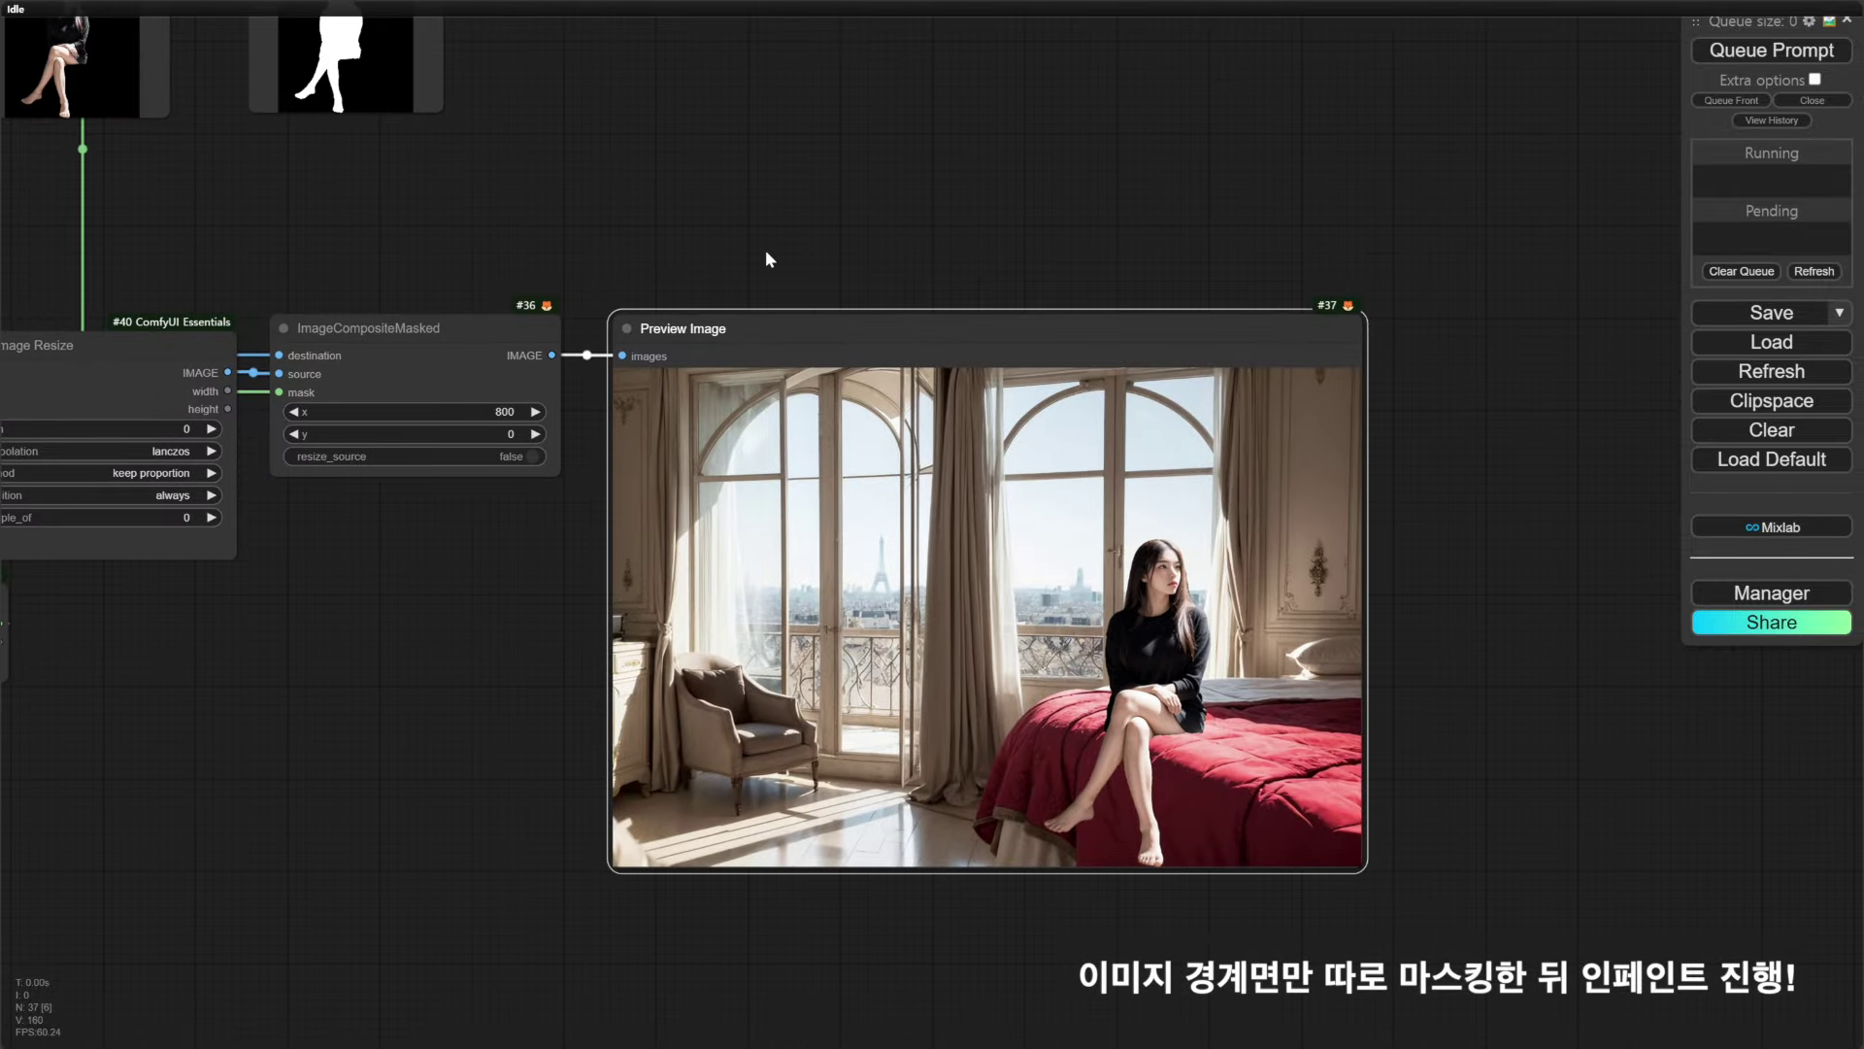
# Duplicate the GroundingDinoSAMSegment node with its model connections and place the copy above the composite preview
pyautogui.scroll(-3, 765, 259)
pyautogui.moveTo(719, 179); pyautogui.dragTo(699, 352)
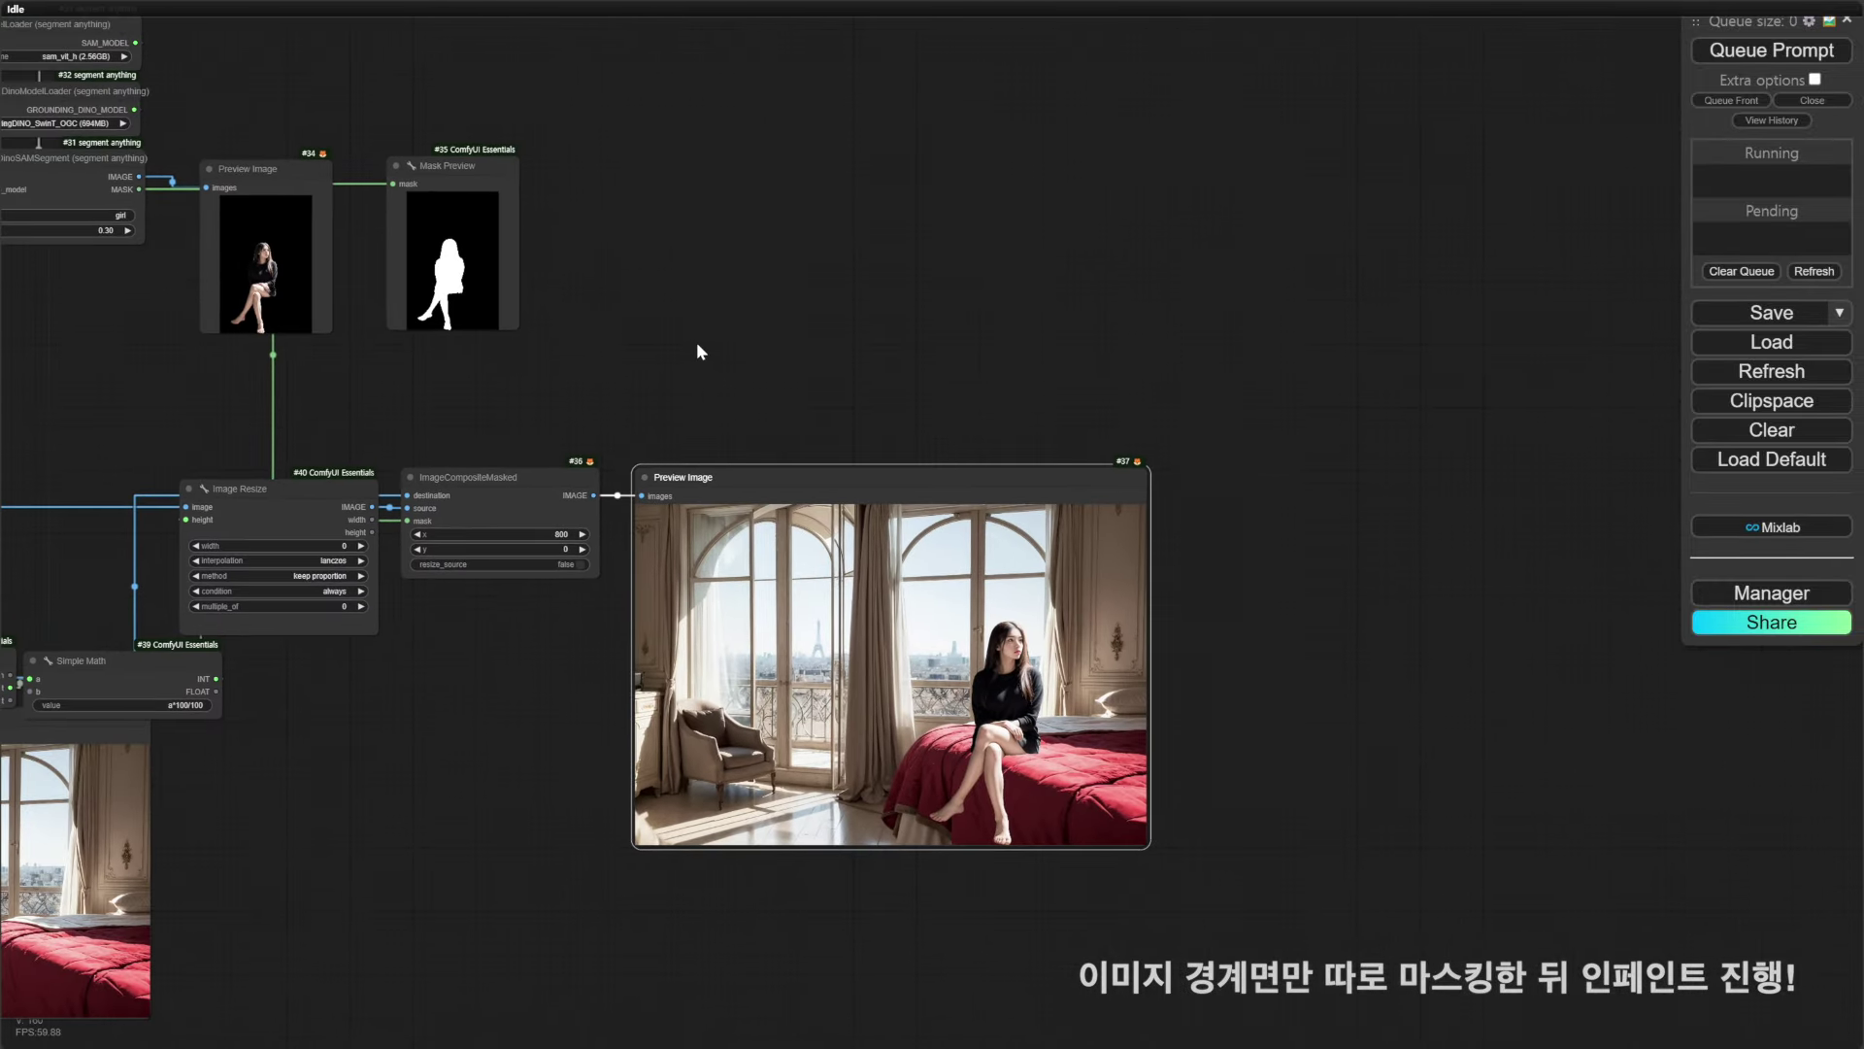
pyautogui.moveTo(580, 300); pyautogui.dragTo(700, 353)
pyautogui.moveTo(603, 222); pyautogui.dragTo(603, 228)
pyautogui.scroll(5, 602, 228)
pyautogui.moveTo(829, 249); pyautogui.dragTo(1306, 288)
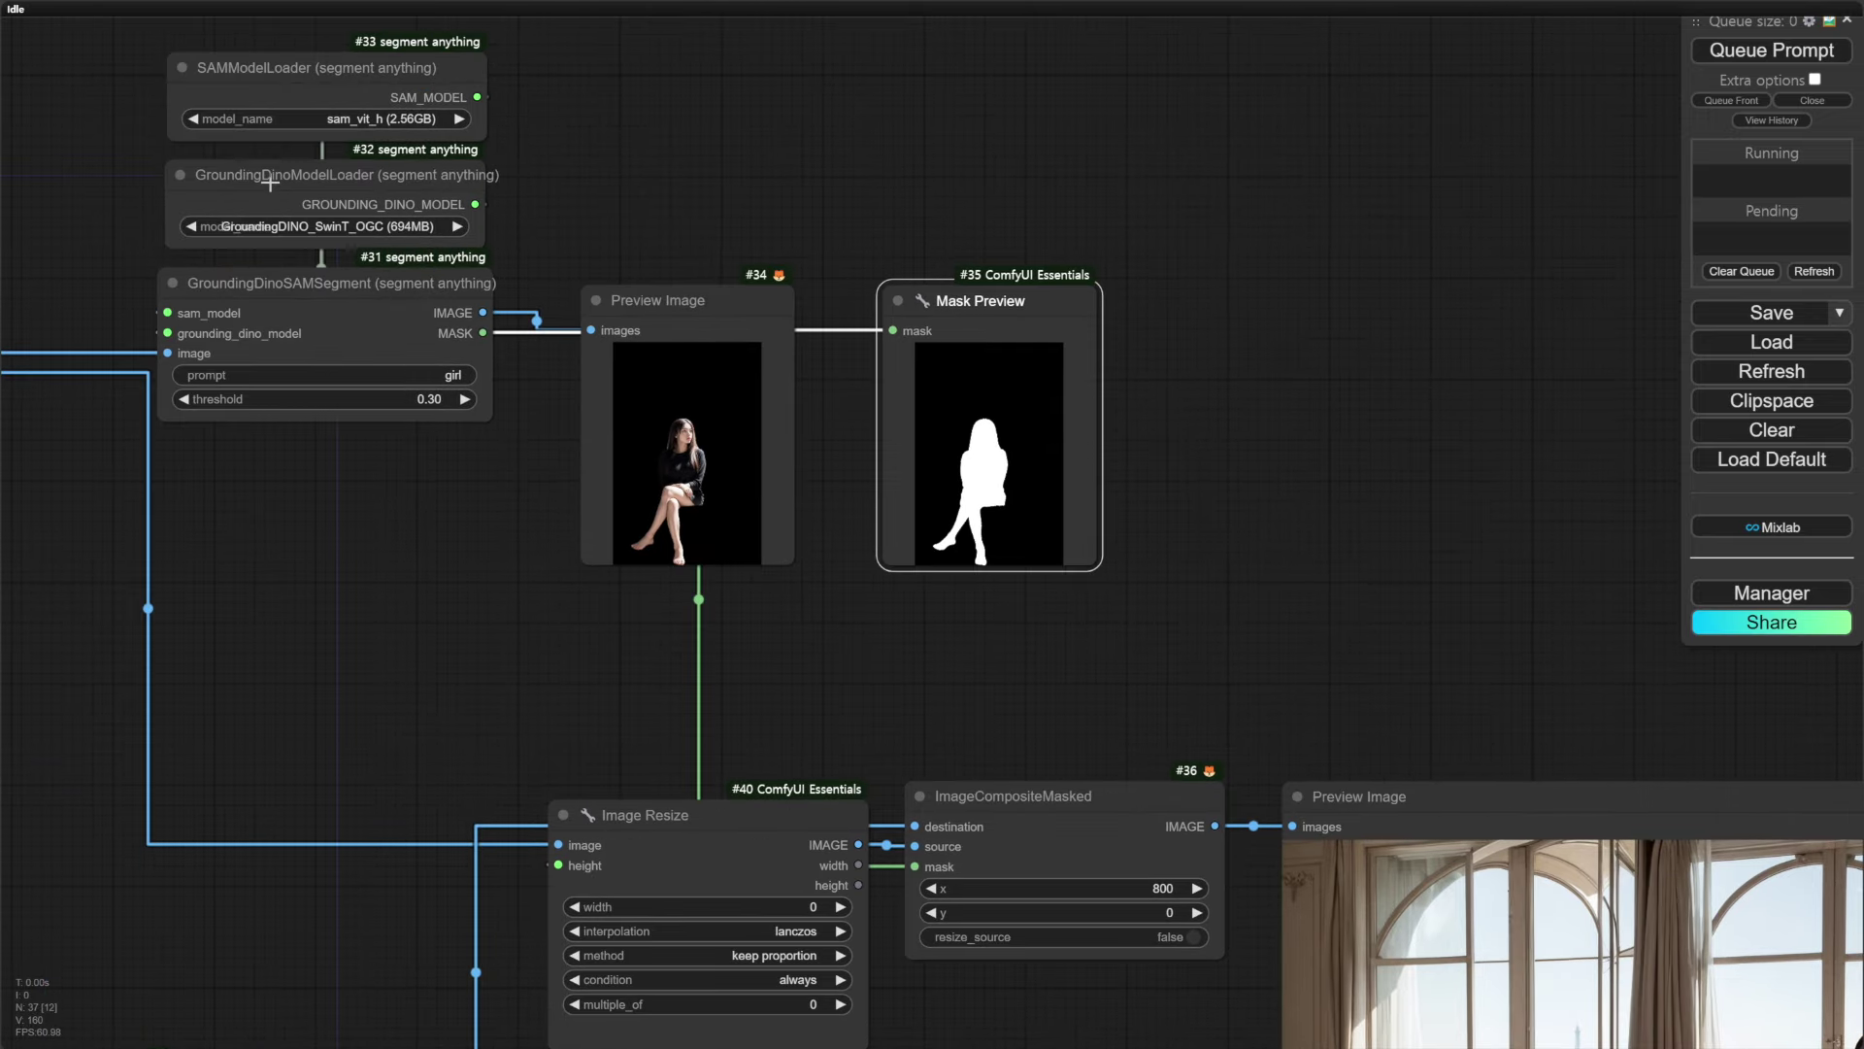
pyautogui.click(325, 308)
pyautogui.moveTo(1346, 375); pyautogui.dragTo(694, 197)
pyautogui.hotkey('ctrl', 'shift', 'v')
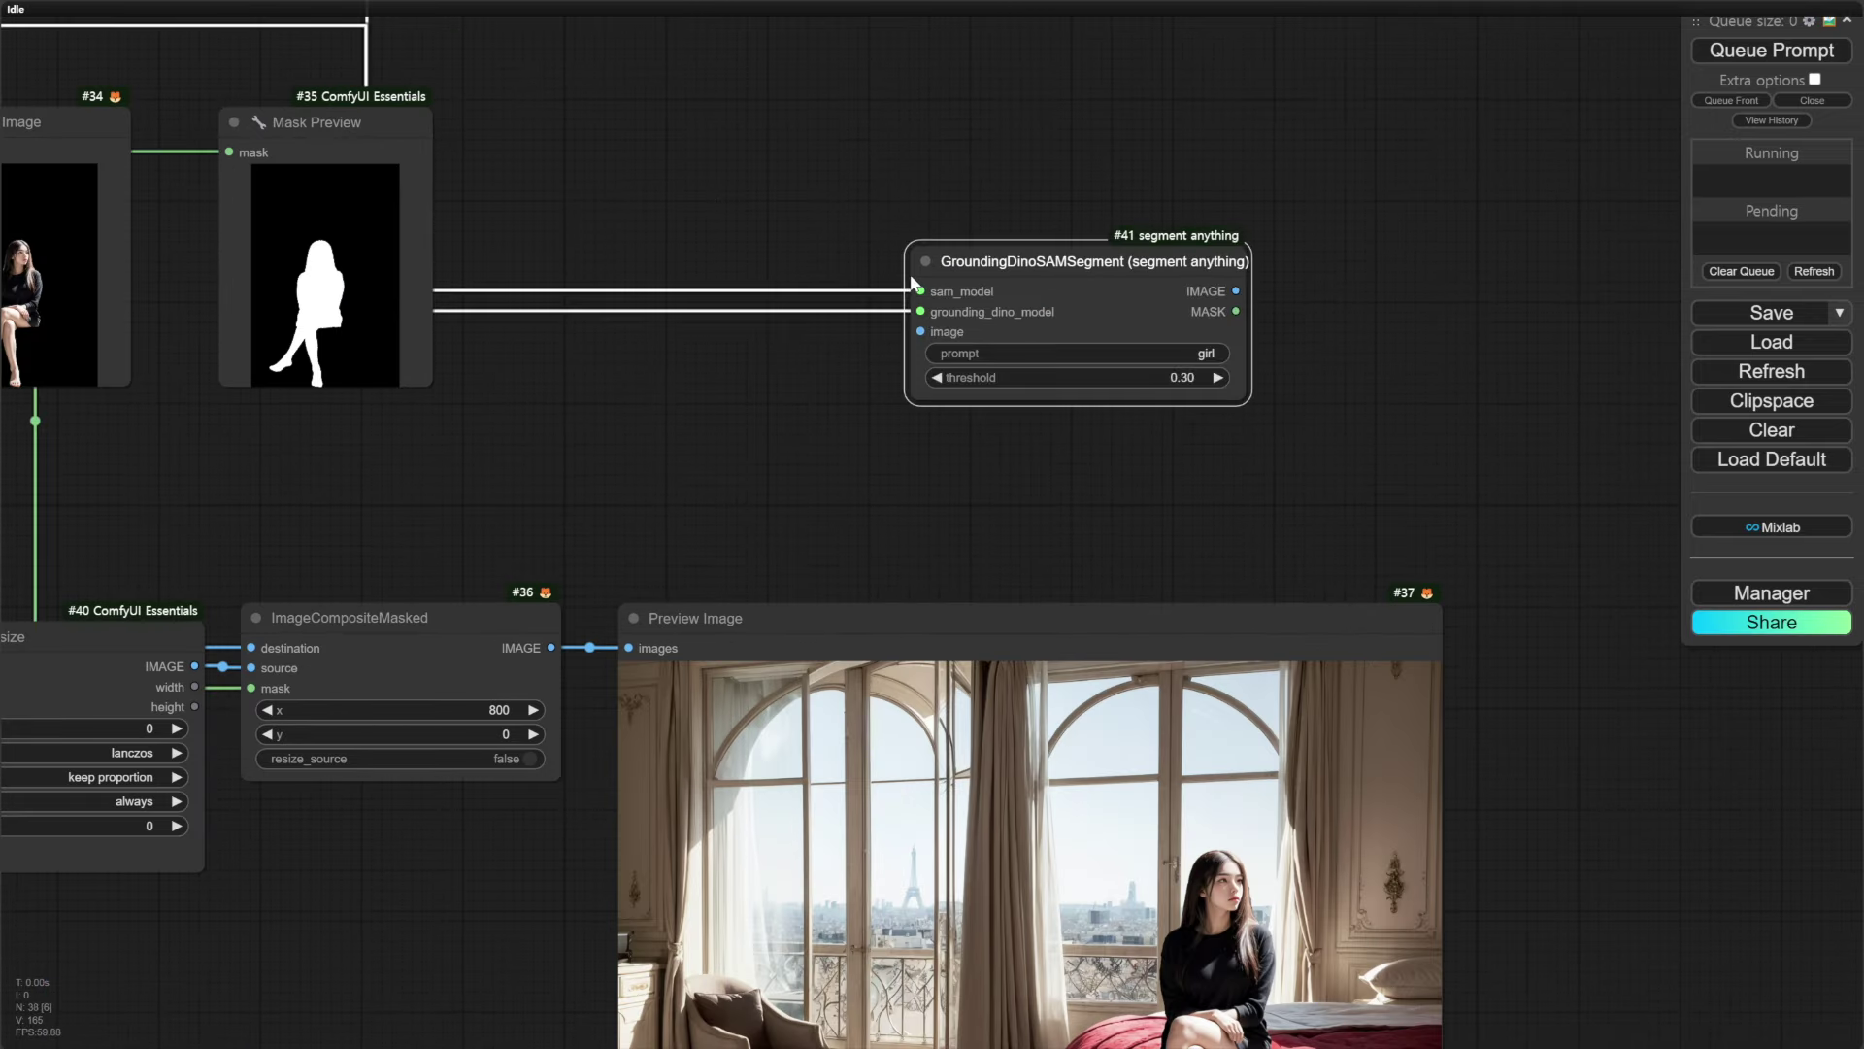
# Feed the ImageCompositeMasked output into the duplicated GroundingDinoSAMSegment node and add a Preview Image node on its IMAGE output
pyautogui.moveTo(810, 442); pyautogui.dragTo(920, 331)
pyautogui.moveTo(1034, 269); pyautogui.dragTo(778, 200)
pyautogui.moveTo(990, 204); pyautogui.dragTo(721, 443)
pyautogui.moveTo(669, 434); pyautogui.dragTo(819, 405)
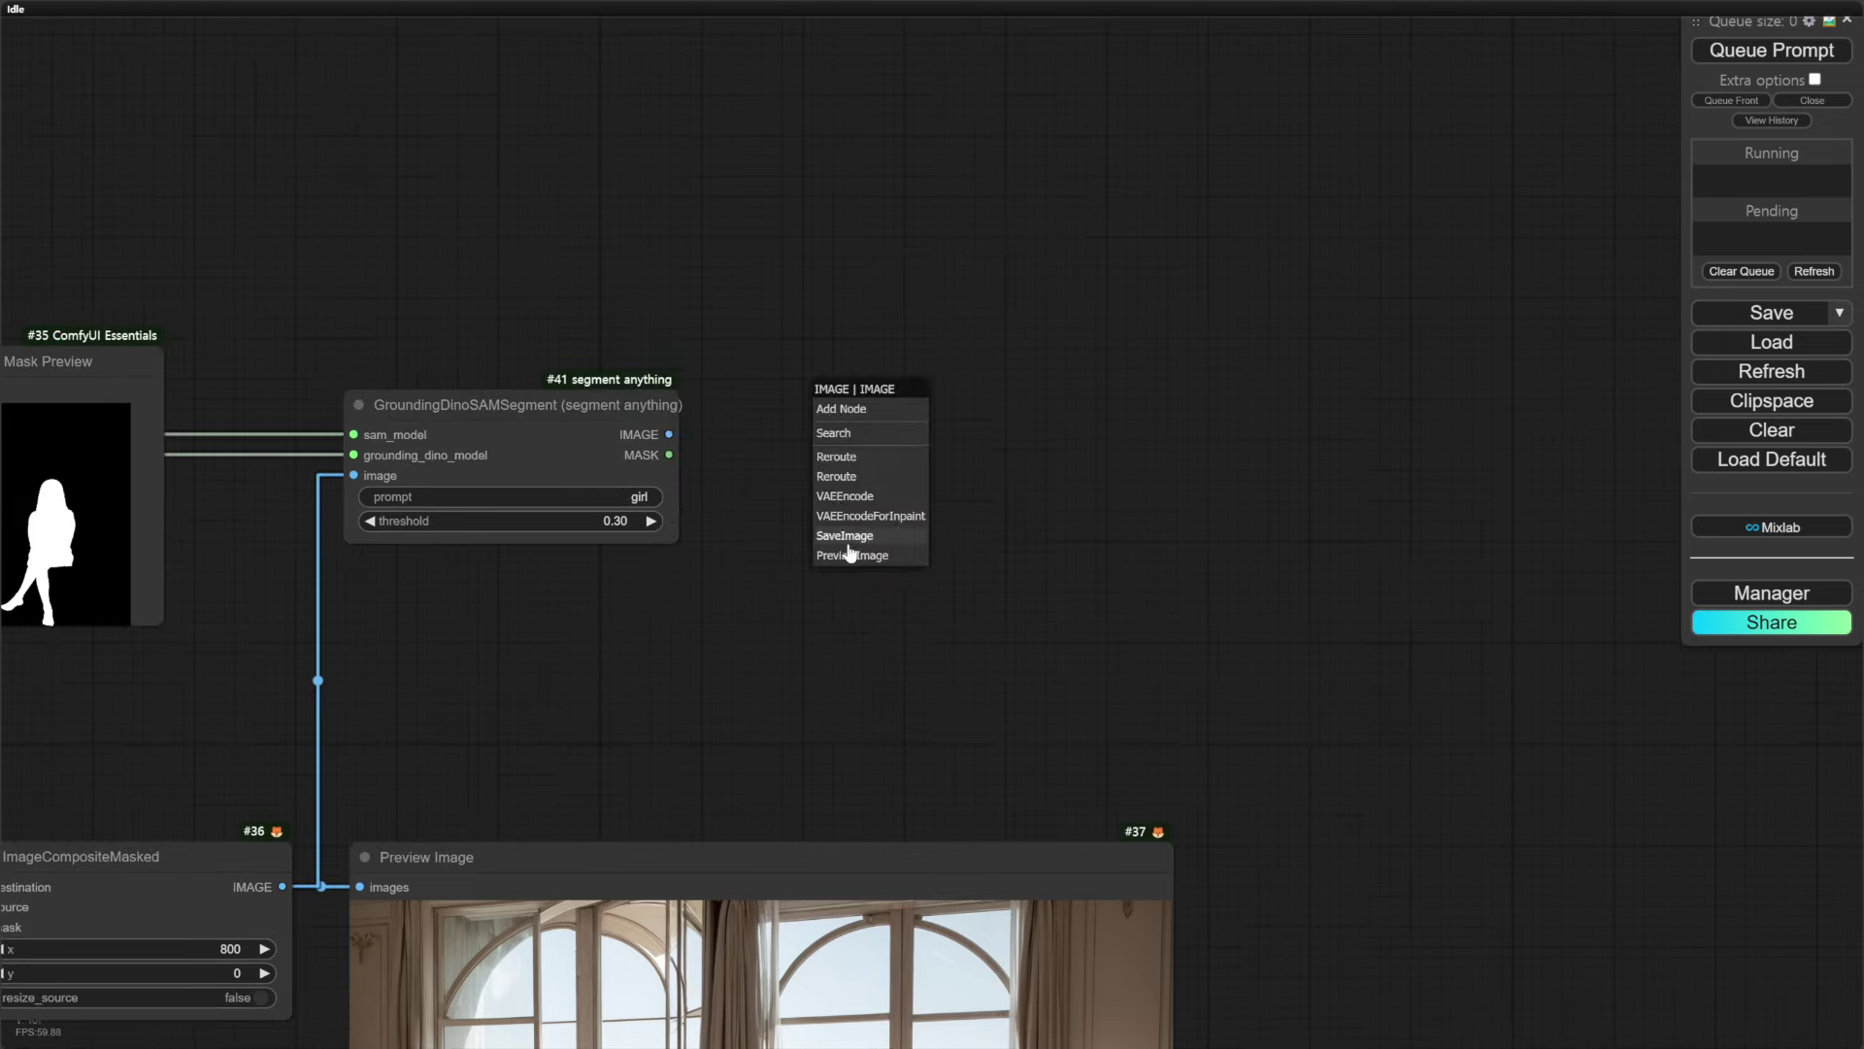
pyautogui.click(852, 556)
pyautogui.doubleClick(824, 489)
# Duplicate the Mask Preview node, connect it to the second segmentation's MASK output, and run the workflow
pyautogui.click(114, 374)
pyautogui.hotkey('ctrl', 'c')
pyautogui.hotkey('ctrl', 'v')
pyautogui.moveTo(673, 454); pyautogui.dragTo(1132, 504)
pyautogui.moveTo(1207, 504); pyautogui.dragTo(1183, 425)
pyautogui.scroll(-6, 1183, 425)
pyautogui.moveTo(1272, 701); pyautogui.dragTo(1187, 589)
pyautogui.hotkey('ctrl', 'Return')
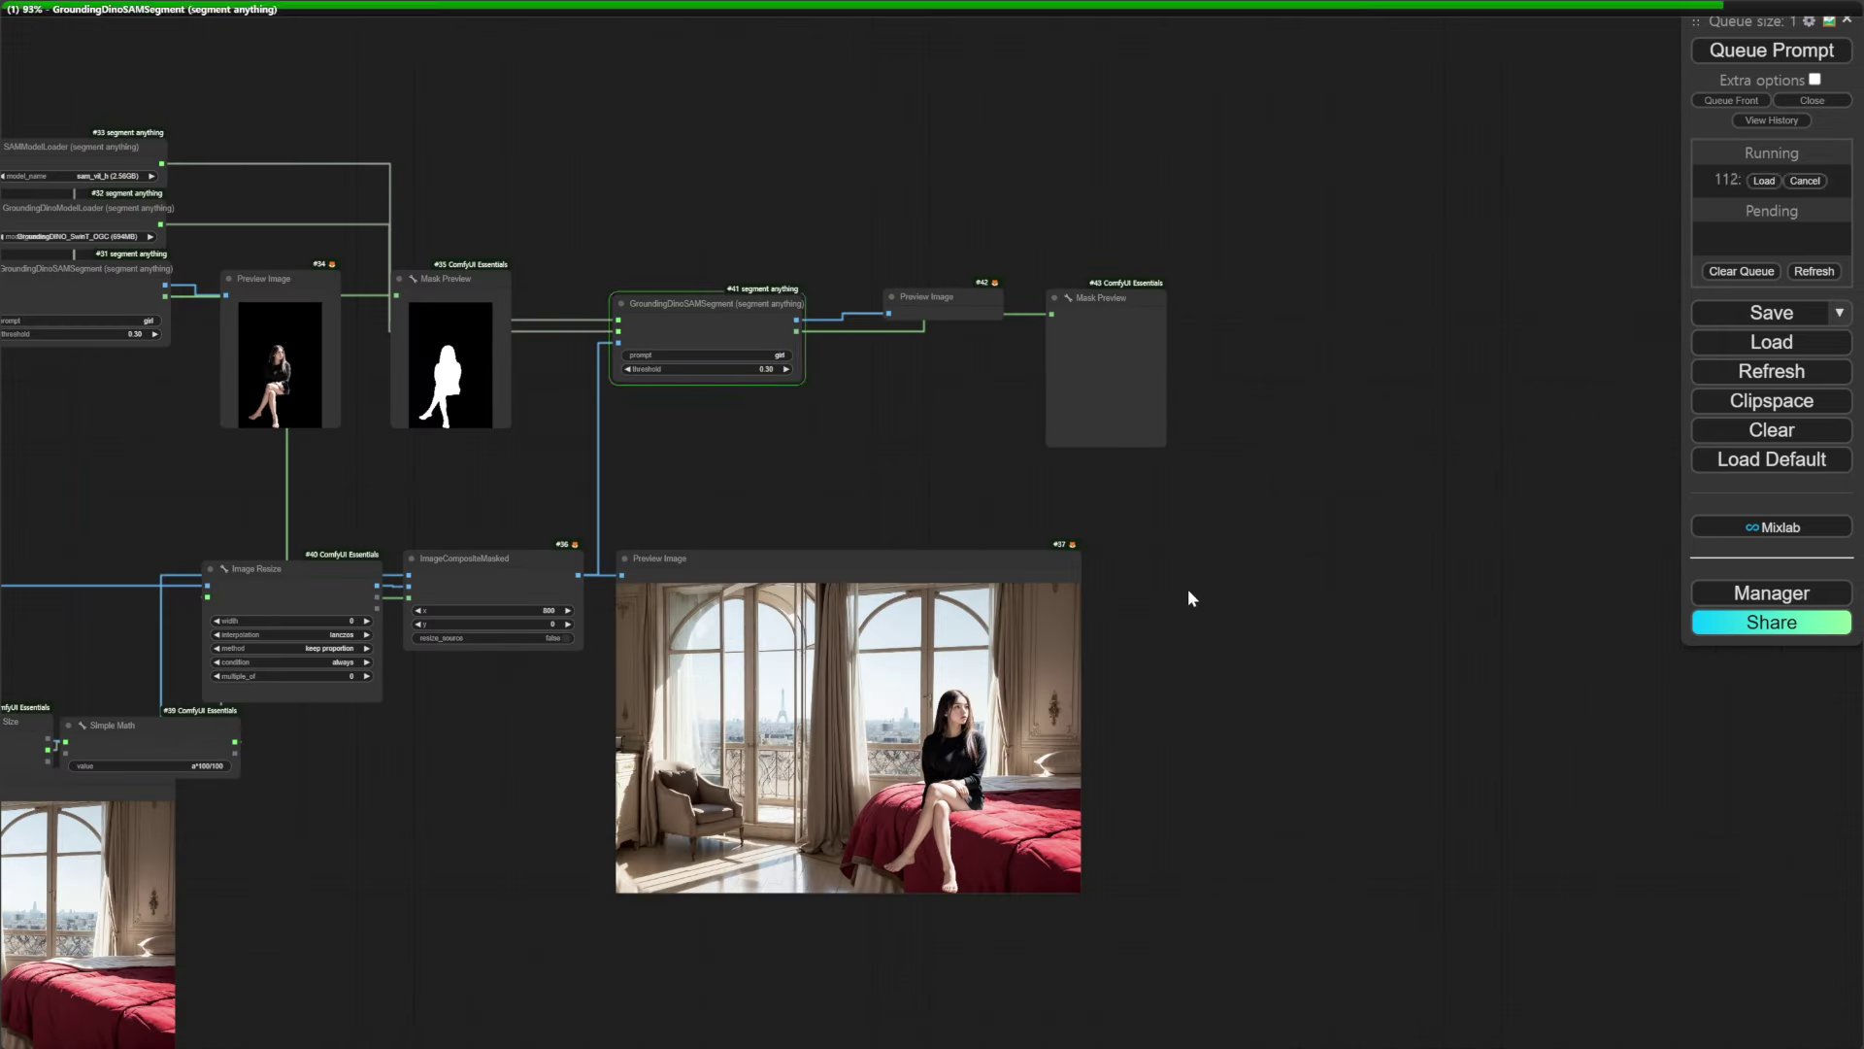
# Move the new Mask Preview aside and add an InvertMask node fed by the second segmentation's MASK output
pyautogui.moveTo(1154, 457); pyautogui.dragTo(917, 460)
pyautogui.scroll(4, 920, 454)
pyautogui.moveTo(891, 239); pyautogui.dragTo(1173, 301)
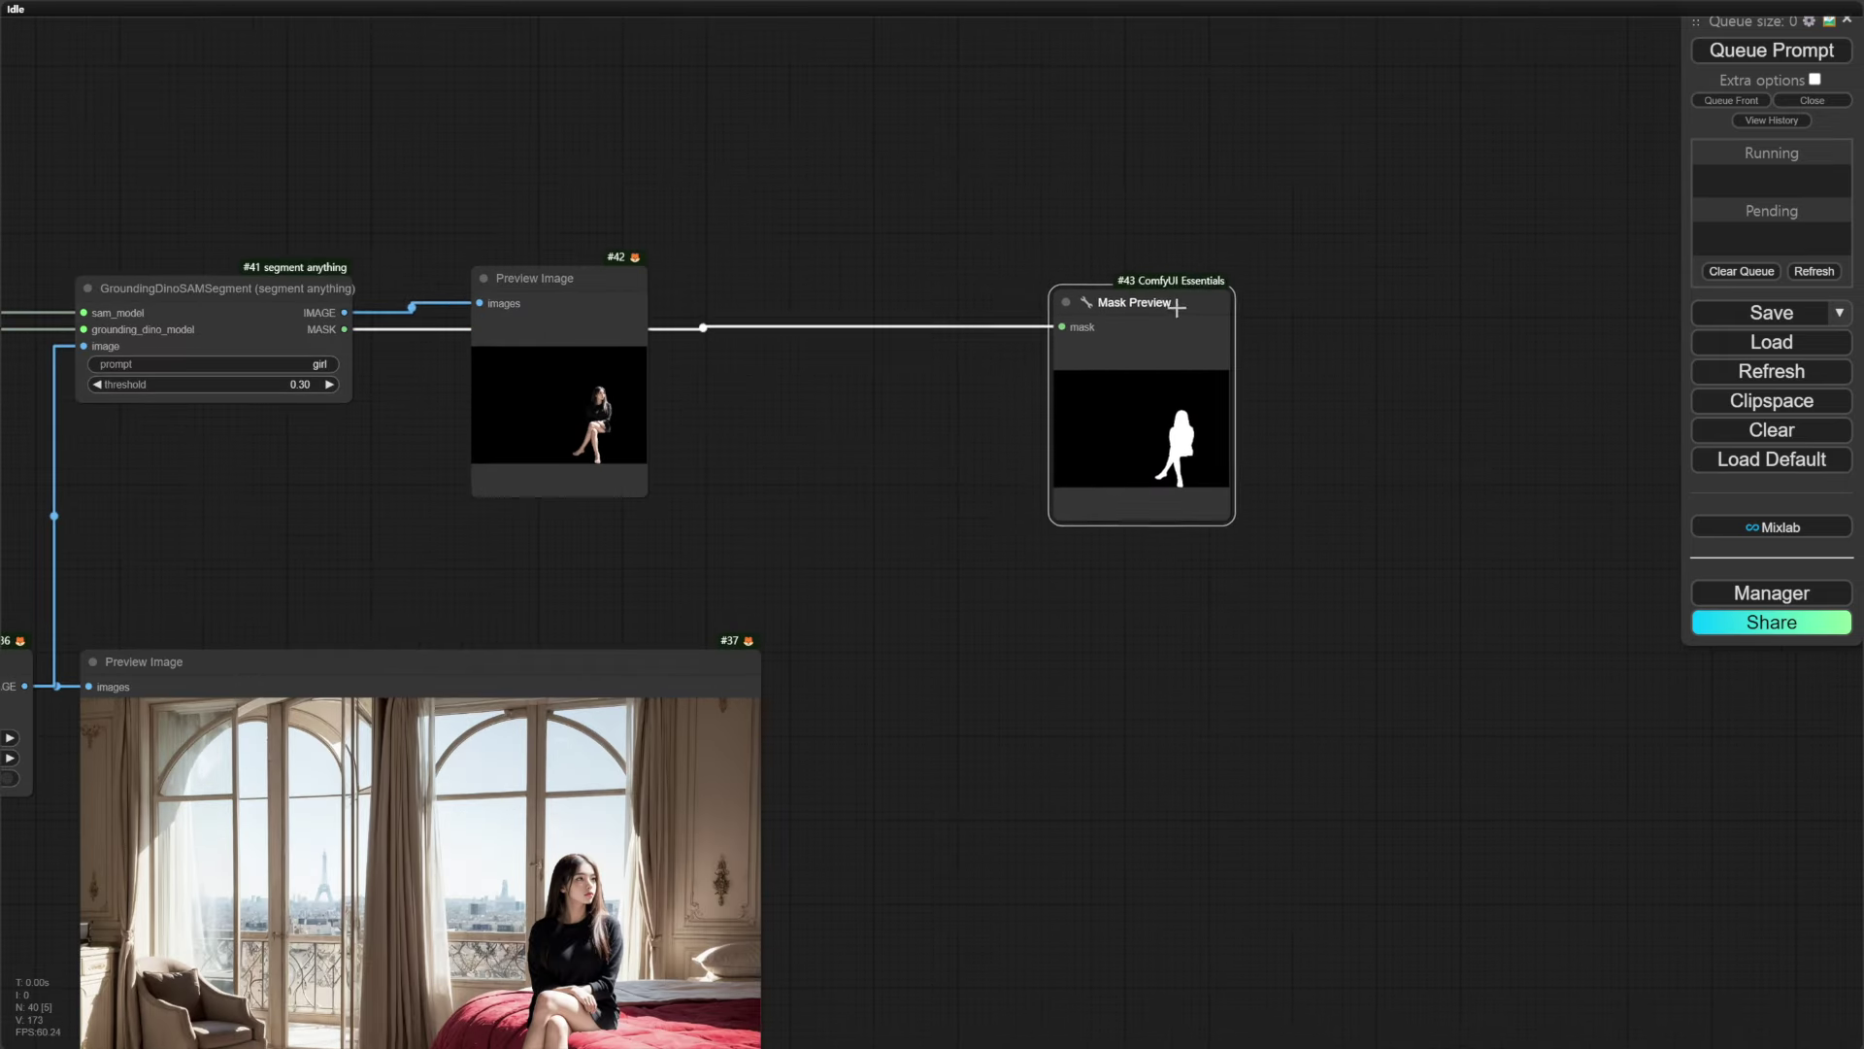
pyautogui.doubleClick(873, 194)
pyautogui.write('invert m')
pyautogui.press('BackSpace')
pyautogui.press('BackSpace')
pyautogui.write('m')
pyautogui.click(871, 214)
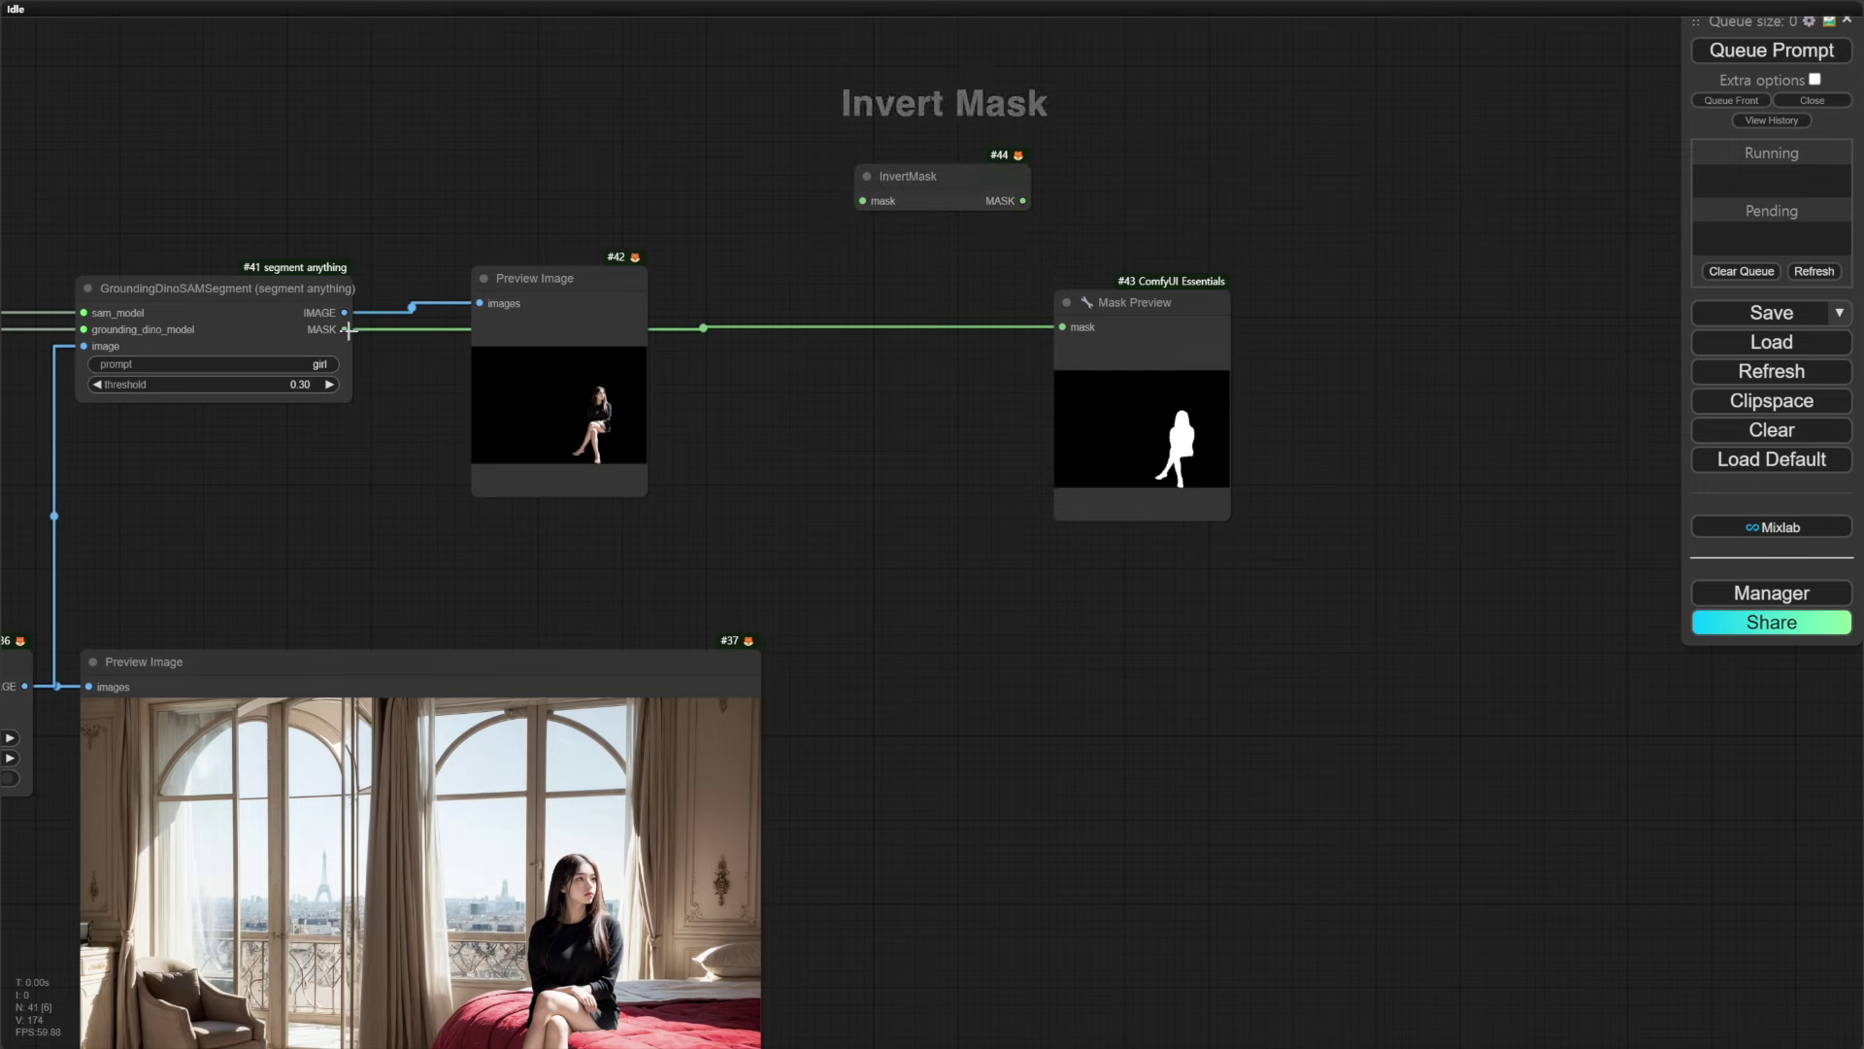
pyautogui.moveTo(345, 330); pyautogui.dragTo(860, 202)
# Connect a Mask Preview copy to InvertMask, run the workflow, and stack it above the other mask preview
pyautogui.hotkey('ctrl', 'v')
pyautogui.moveTo(1021, 201); pyautogui.dragTo(1093, 154)
pyautogui.moveTo(1010, 186); pyautogui.dragTo(829, 163)
pyautogui.moveTo(1125, 143); pyautogui.dragTo(1090, 71)
pyautogui.hotkey('ctrl', 'Return')
pyautogui.moveTo(1263, 262); pyautogui.dragTo(1088, 448)
pyautogui.moveTo(1050, 727); pyautogui.dragTo(1099, 694)
pyautogui.moveTo(1010, 548); pyautogui.dragTo(947, 571)
pyautogui.moveTo(952, 283); pyautogui.dragTo(894, 325)
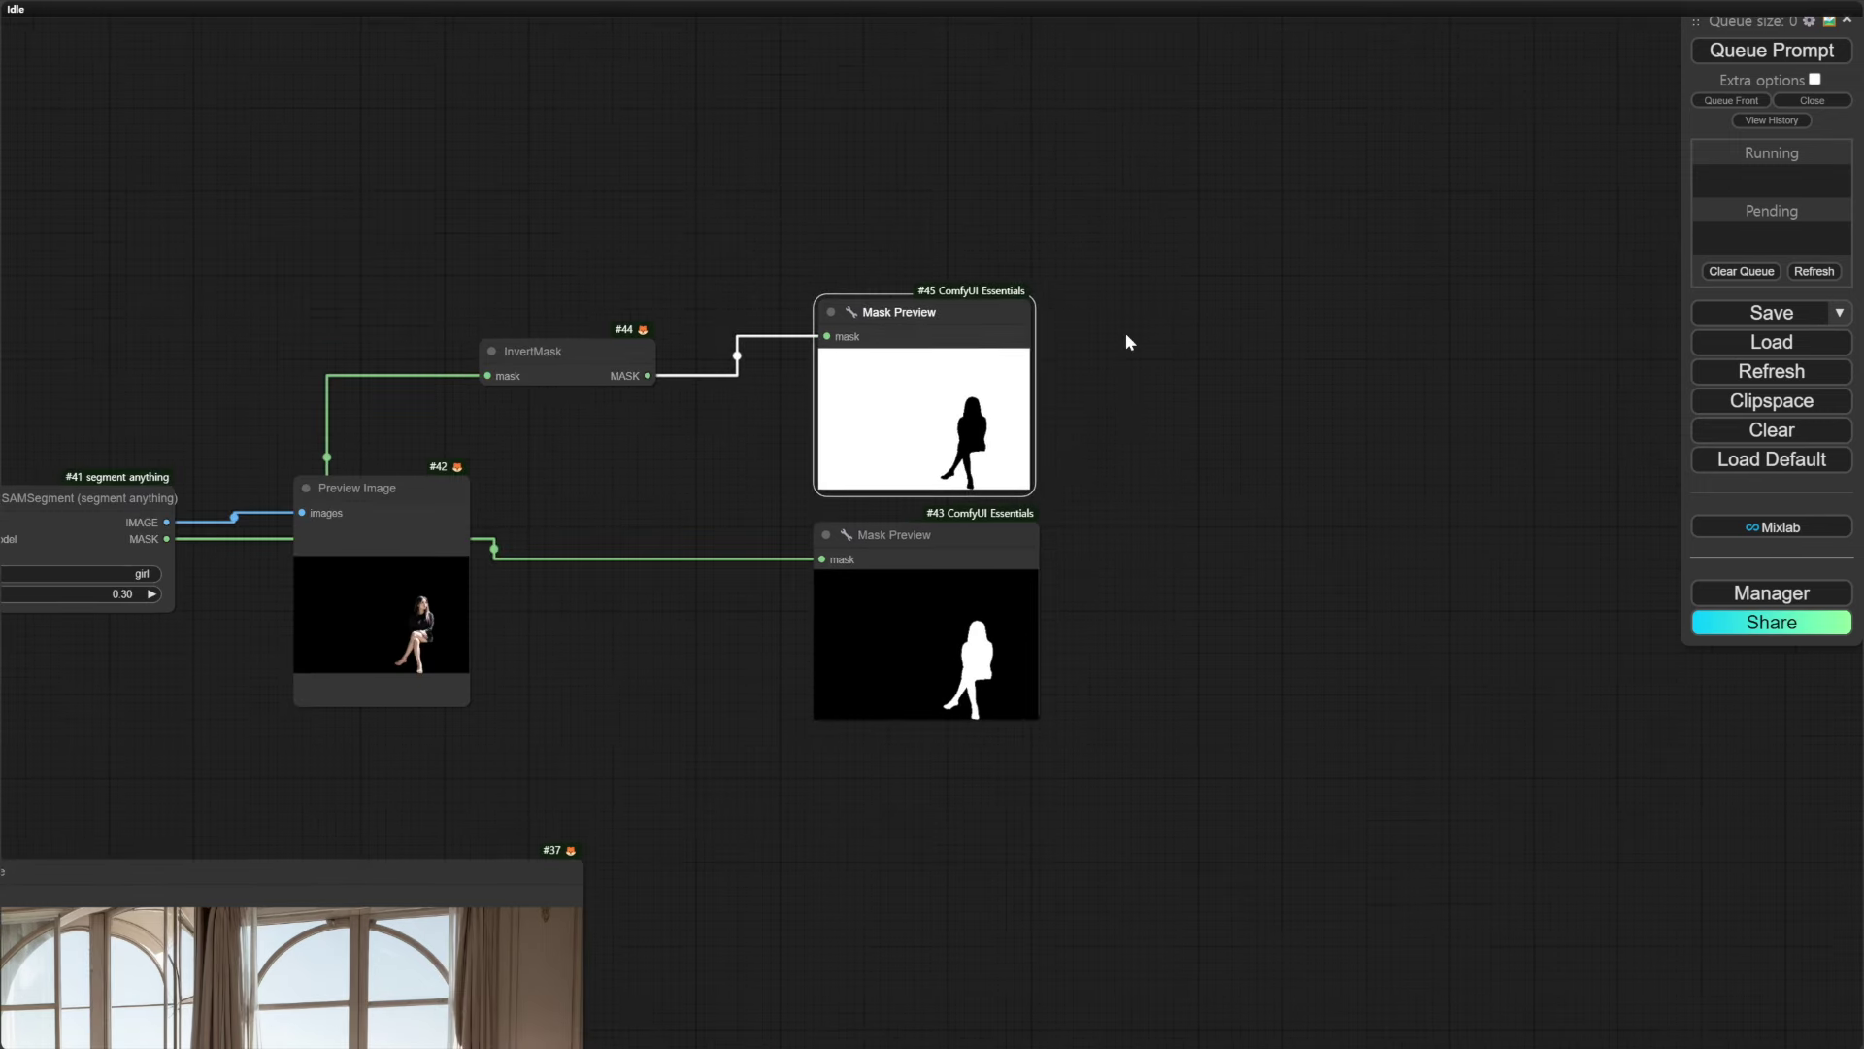
# Add a Grow Mask With Blur node above InvertMask and connect it to the inverted mask
pyautogui.moveTo(1123, 340); pyautogui.dragTo(1106, 468)
pyautogui.doubleClick(620, 217)
pyautogui.write('grow')
pyautogui.click(626, 270)
pyautogui.moveTo(629, 503); pyautogui.dragTo(517, 147)
# Attach a Mask Preview copy to the Grow Mask With Blur output and run the workflow
pyautogui.click(879, 438)
pyautogui.hotkey('ctrl', 'v')
pyautogui.moveTo(715, 170); pyautogui.dragTo(871, 150)
pyautogui.click(1748, 51)
# Try an expand value of 20 on the Grow Mask With Blur node and run the workflow
pyautogui.click(631, 205)
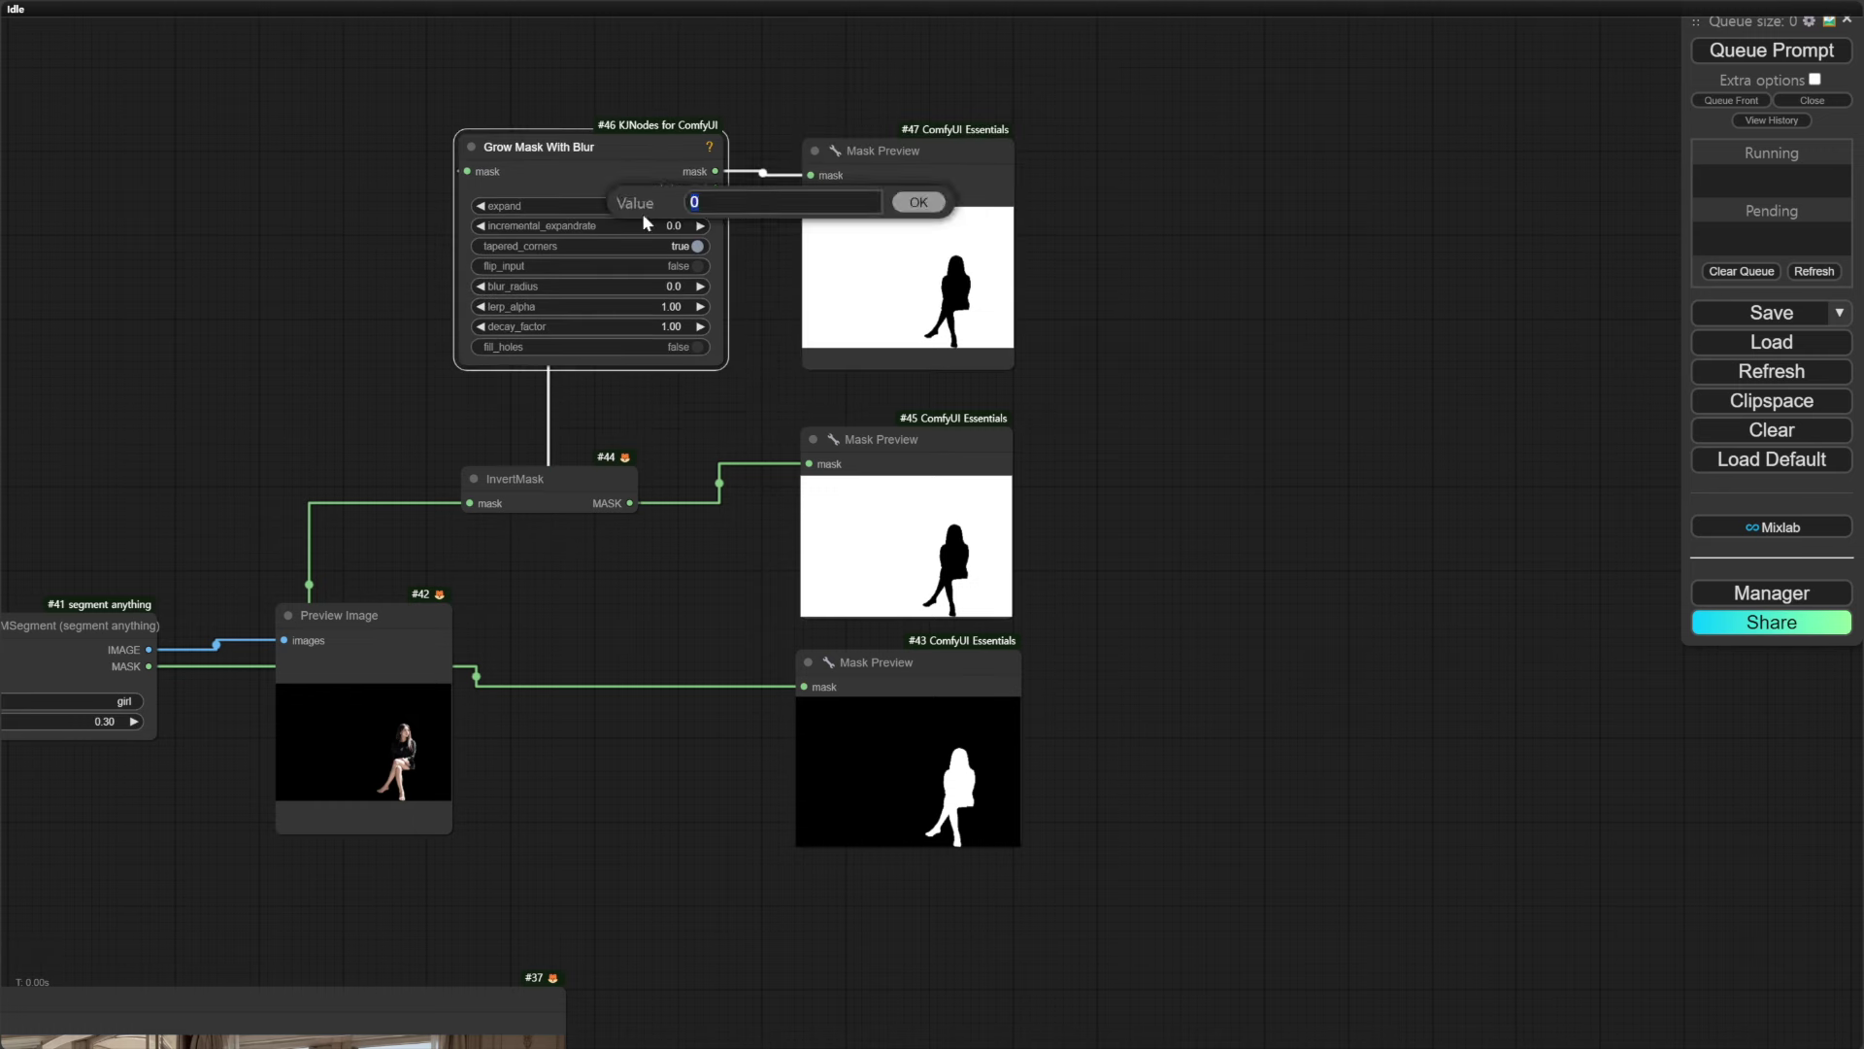
pyautogui.write('20')
pyautogui.press('Return')
pyautogui.click(1735, 56)
pyautogui.scroll(3, 652, 210)
# Set the Grow Mask With Blur node's expand to 10 and blur radius to 10, running the workflow
pyautogui.click(692, 206)
pyautogui.write('10')
pyautogui.press('Return')
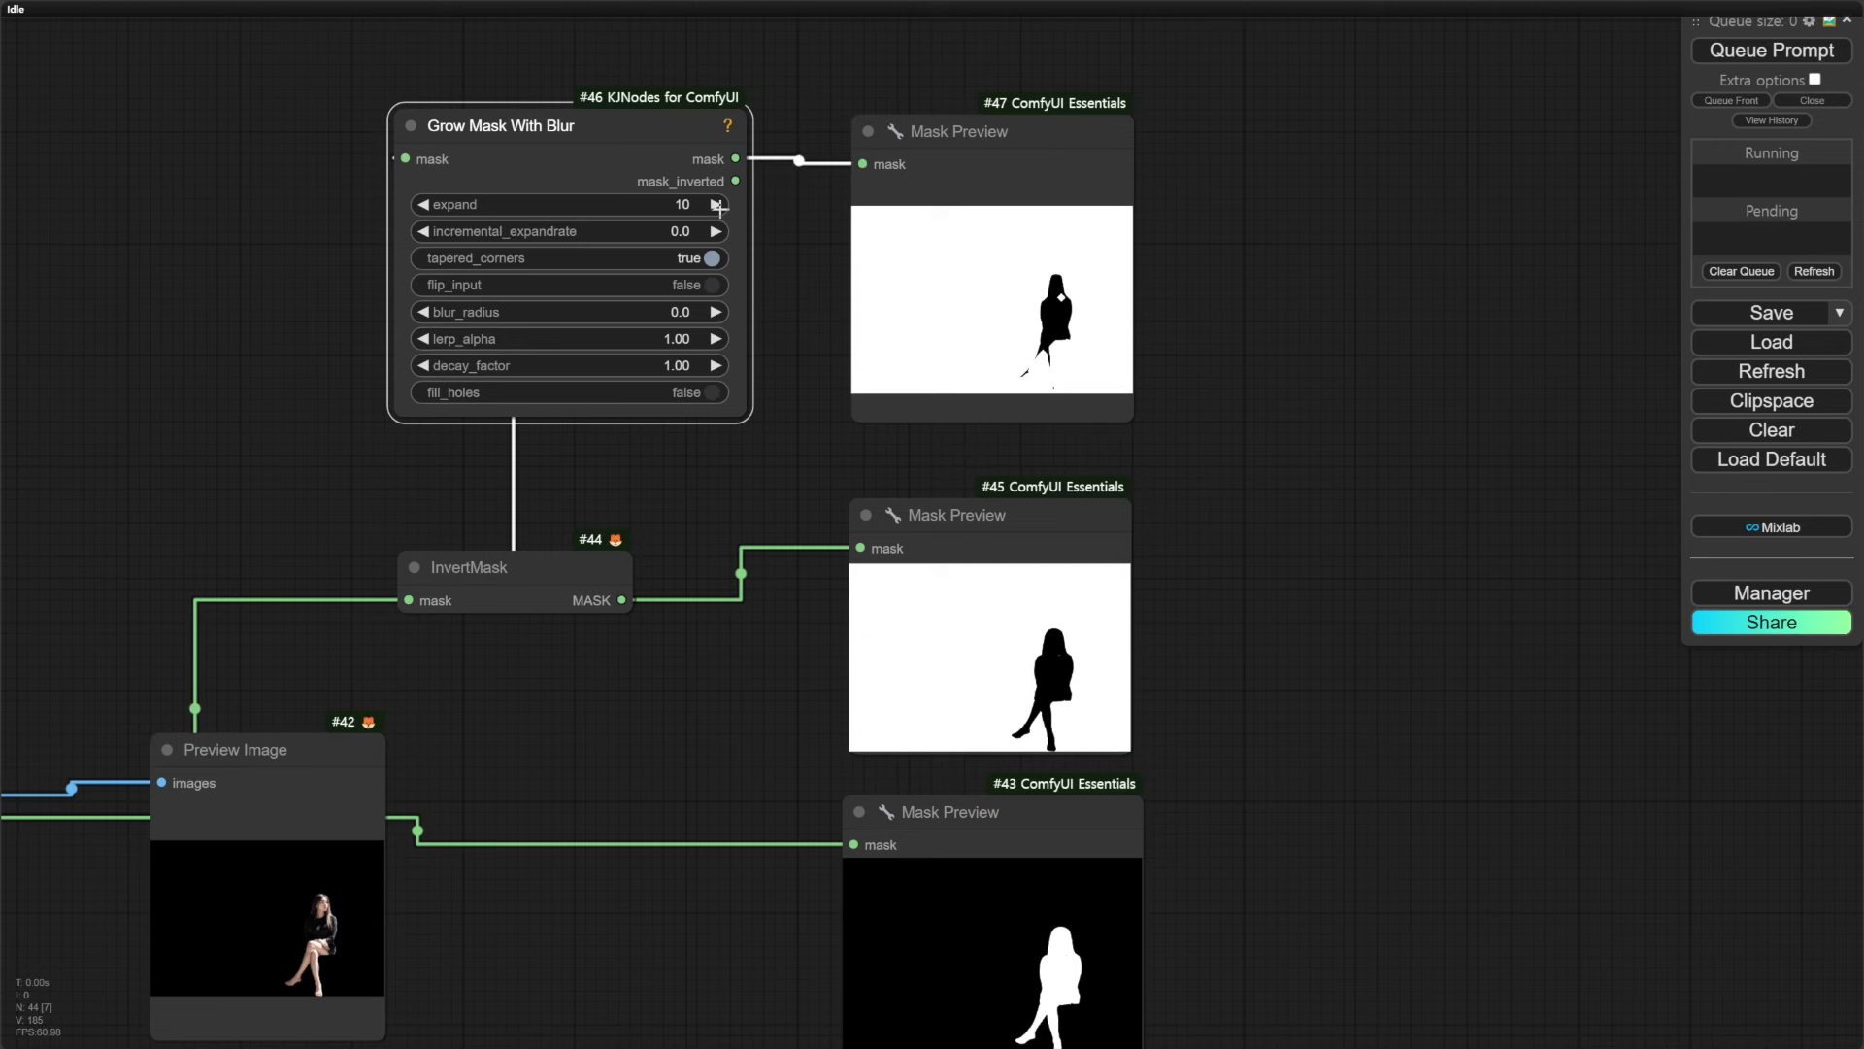
pyautogui.click(677, 312)
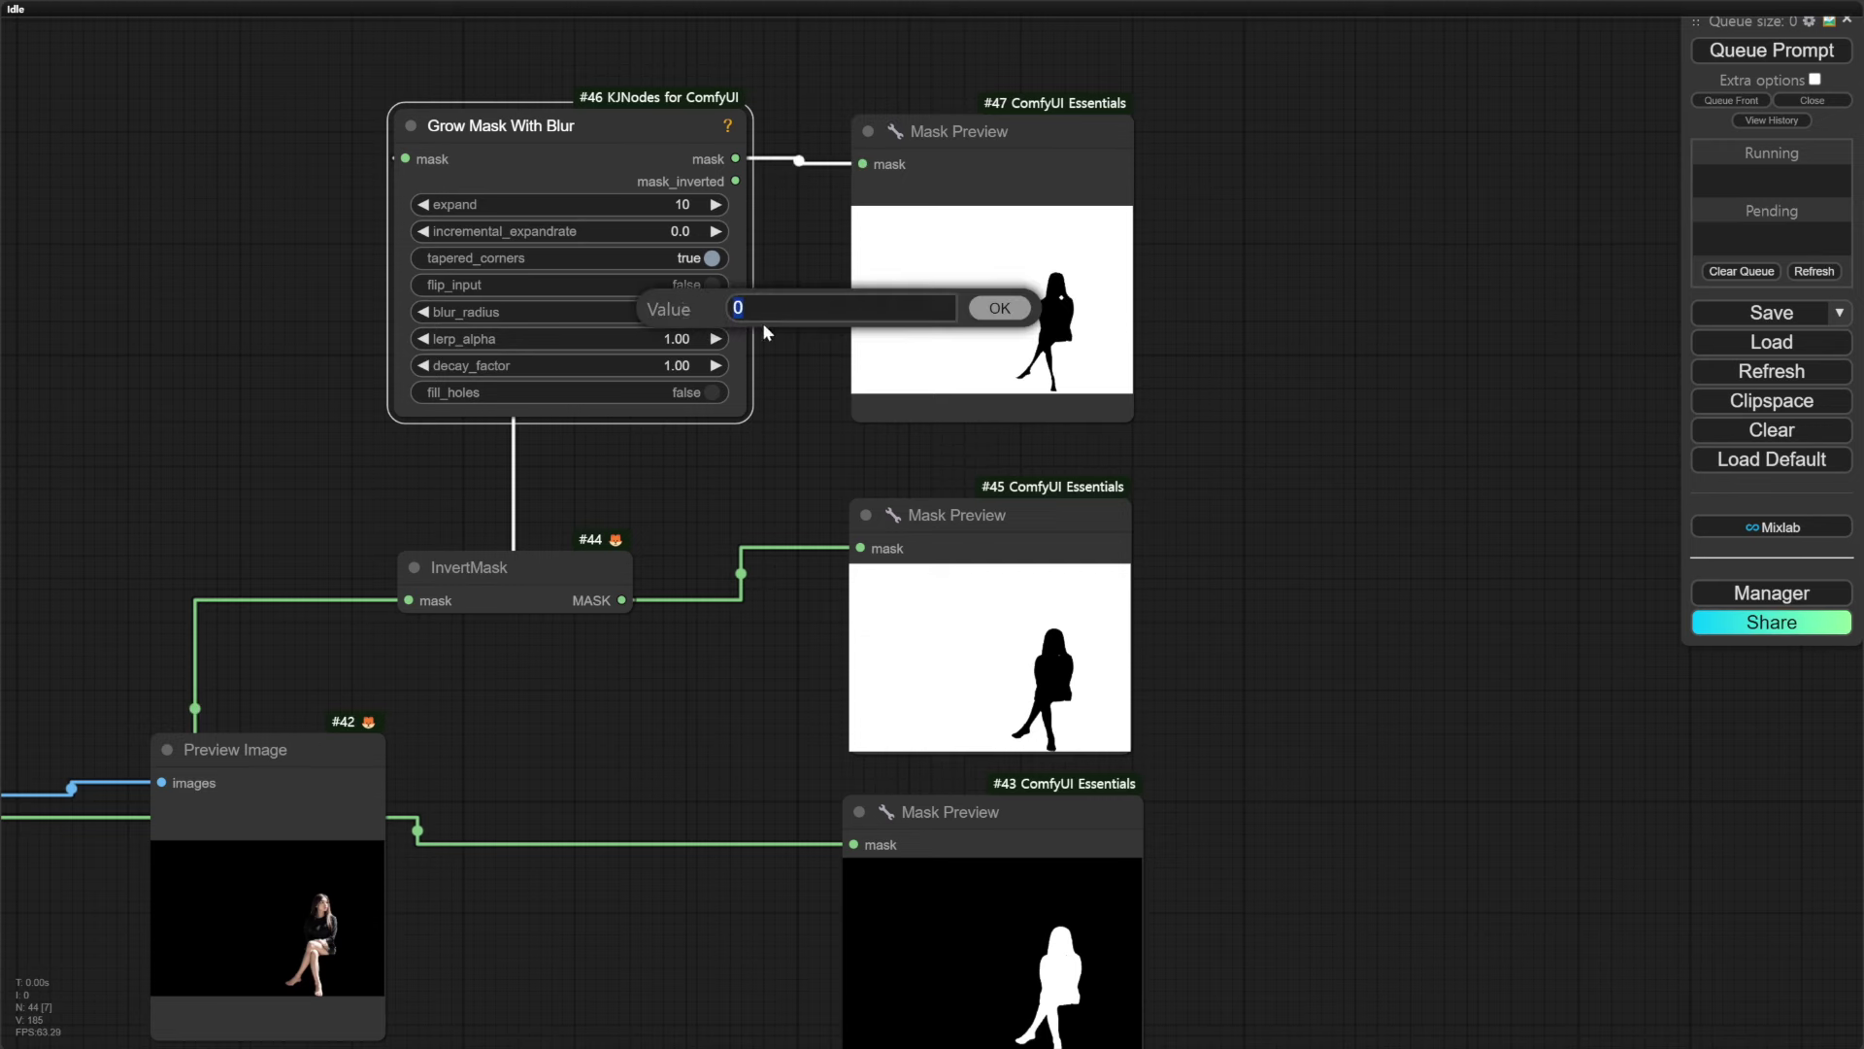
pyautogui.write('10')
pyautogui.press('Return')
pyautogui.hotkey('ctrl', 'Return')
# Try an expand of 8 and a blur radius of 8 on the Grow Mask With Blur node
pyautogui.click(686, 206)
pyautogui.write('0')
pyautogui.press('Return')
pyautogui.click(668, 313)
pyautogui.write('0')
pyautogui.press('Return')
pyautogui.scroll(-2, 1481, 573)
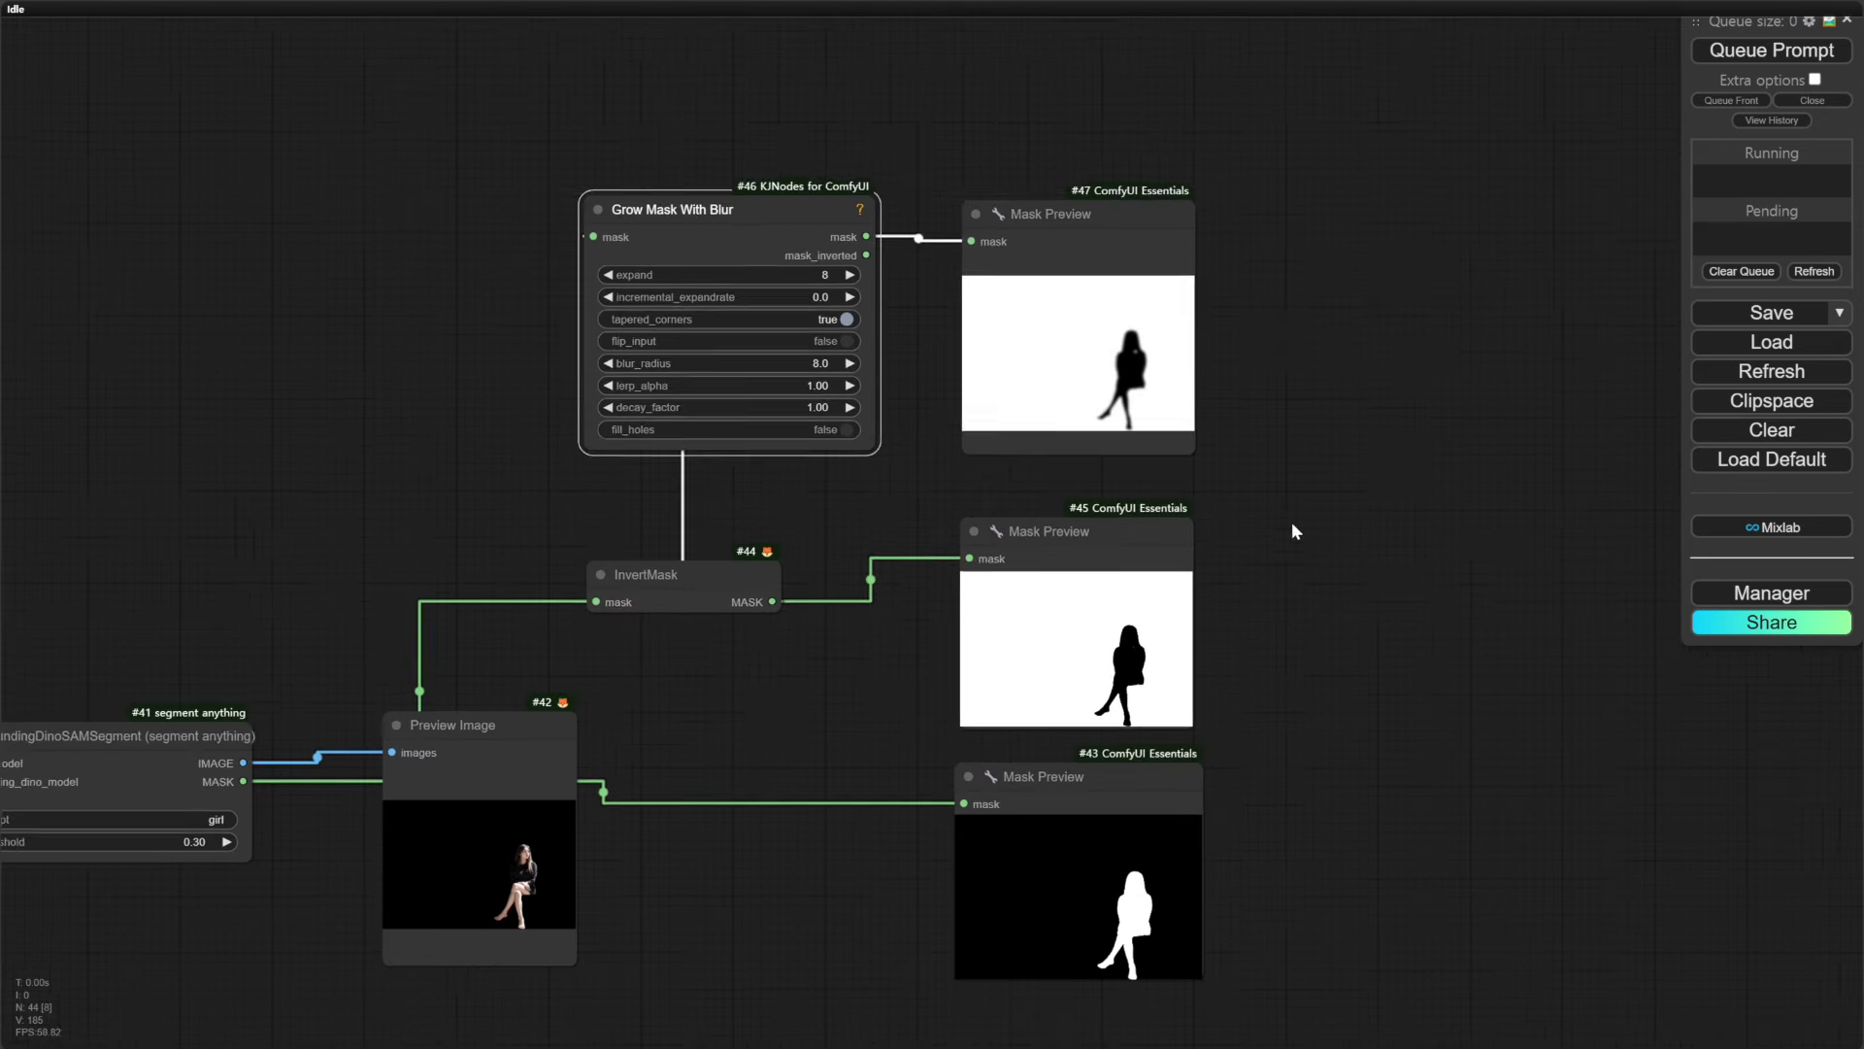
# Duplicate the Grow Mask With Blur node below InvertMask and feed it the second segmentation's uninverted mask
pyautogui.moveTo(1291, 521); pyautogui.dragTo(1275, 357)
pyautogui.hotkey('ctrl', 'c')
pyautogui.moveTo(645, 785); pyautogui.dragTo(667, 586)
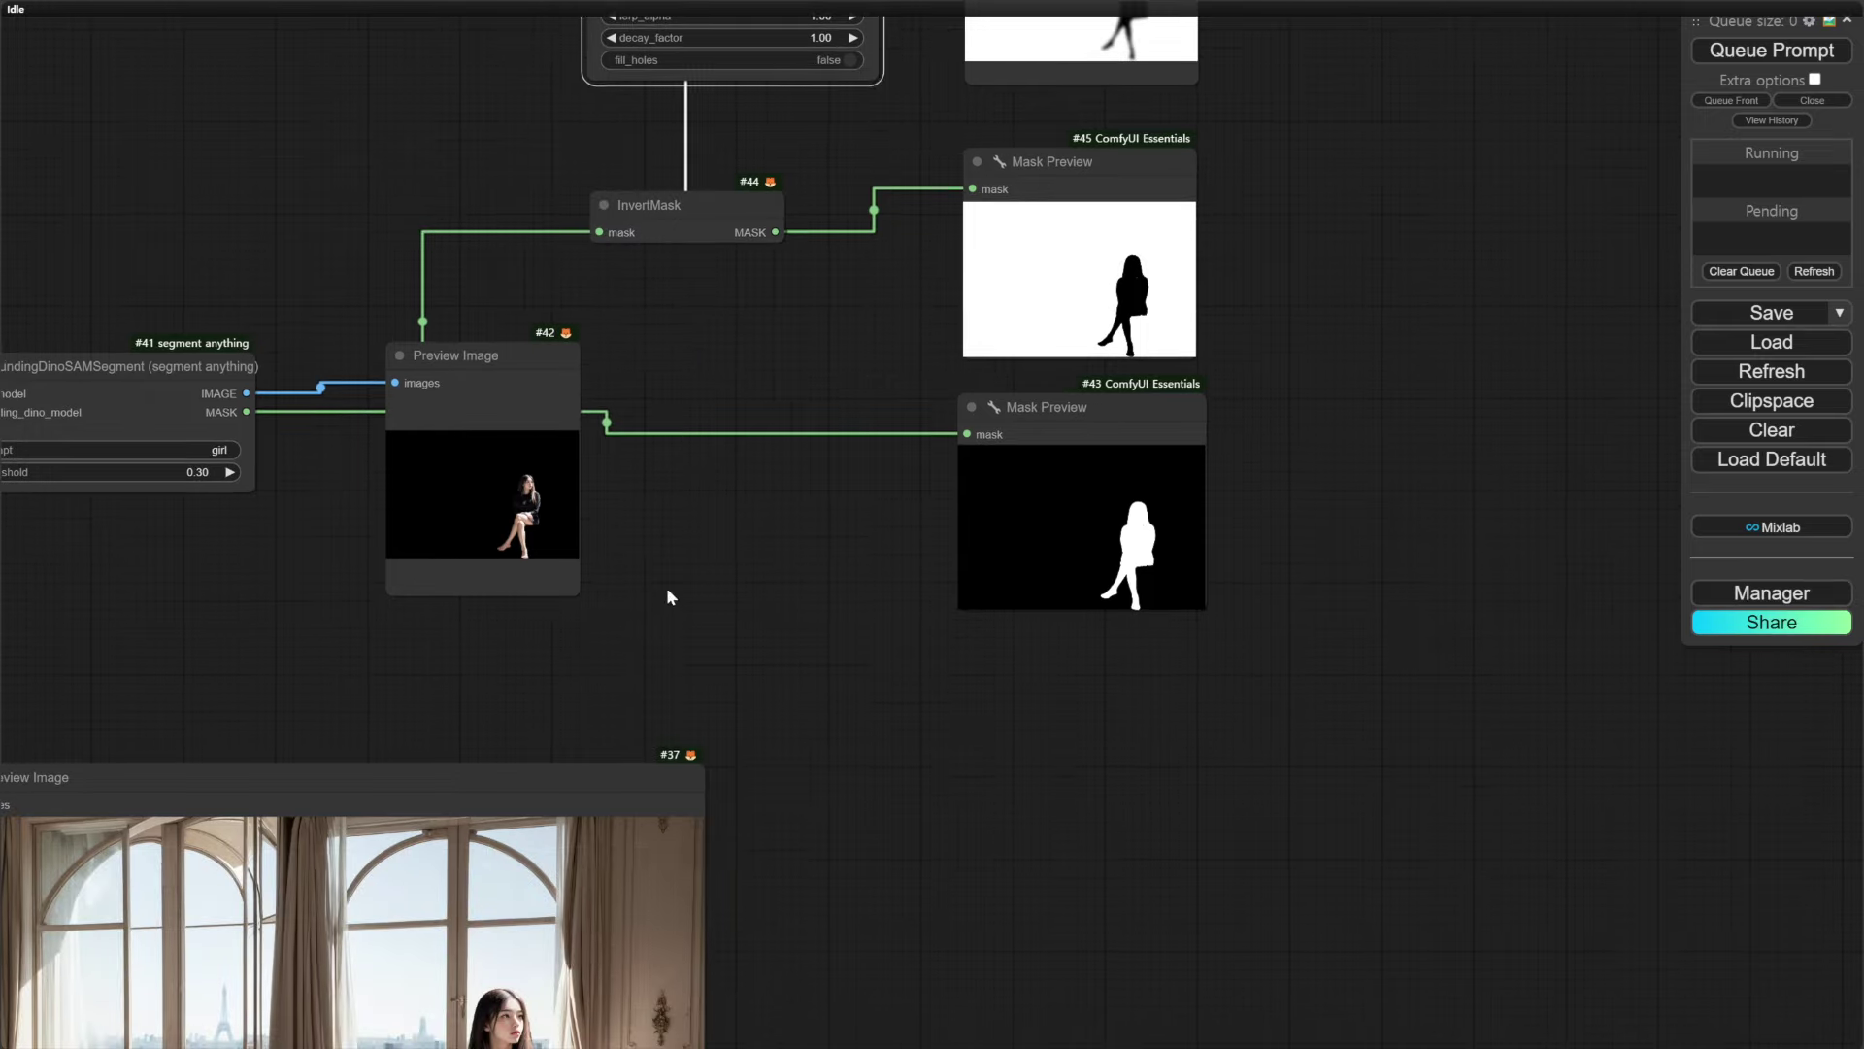
pyautogui.hotkey('ctrl', 'v')
pyautogui.moveTo(245, 412); pyautogui.dragTo(670, 597)
pyautogui.moveTo(821, 575); pyautogui.dragTo(764, 467)
# Place a Mask Preview copy on the duplicated Grow Mask With Blur output and run the workflow
pyautogui.click(1065, 408)
pyautogui.hotkey('ctrl', 'c')
pyautogui.hotkey('ctrl', 'v')
pyautogui.moveTo(1078, 660); pyautogui.dragTo(1070, 644)
pyautogui.moveTo(888, 490); pyautogui.dragTo(976, 672)
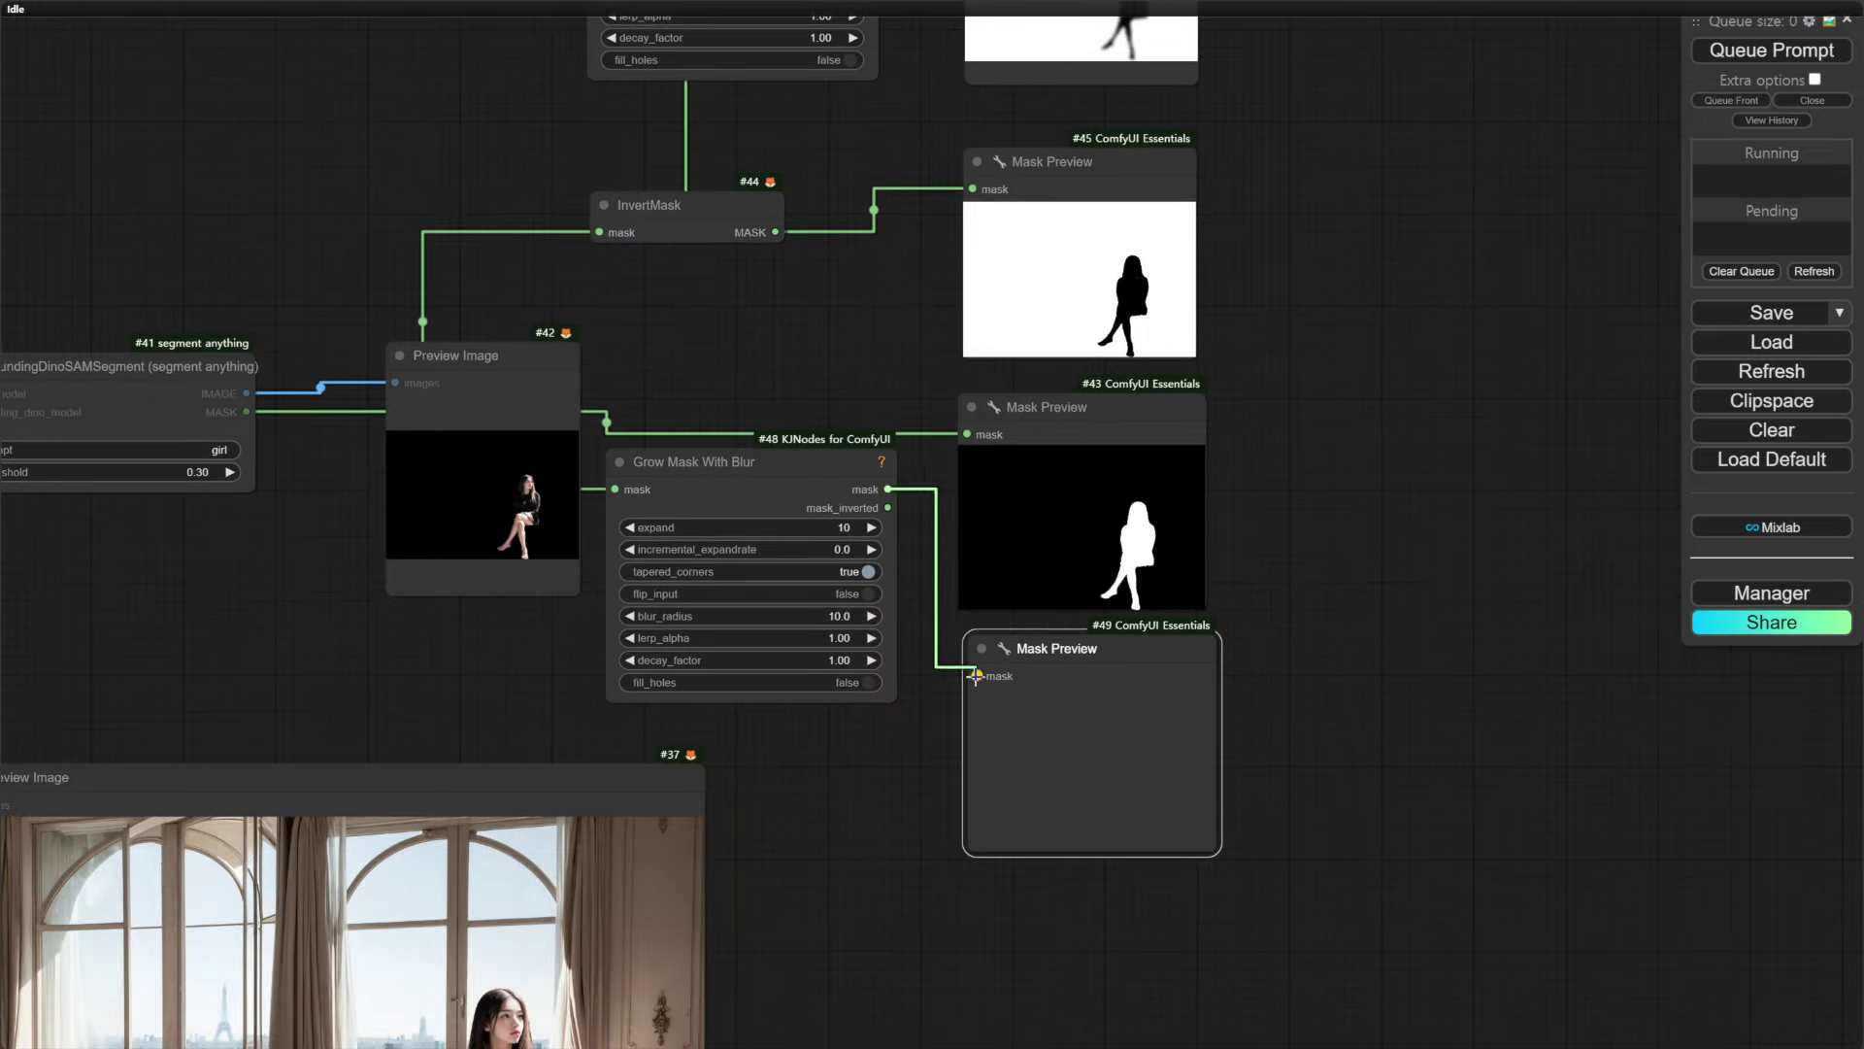
pyautogui.hotkey('ctrl', 'Return')
pyautogui.scroll(4, 1260, 742)
pyautogui.moveTo(1260, 747); pyautogui.dragTo(1093, 795)
pyautogui.scroll(-5, 1093, 795)
# Add a Pixelwise(MASK - MASK) node that subtracts the InvertMask output from the grown inverted mask
pyautogui.moveTo(1155, 388); pyautogui.dragTo(1077, 648)
pyautogui.doubleClick(1112, 342)
pyautogui.write('pix')
pyautogui.click(1219, 437)
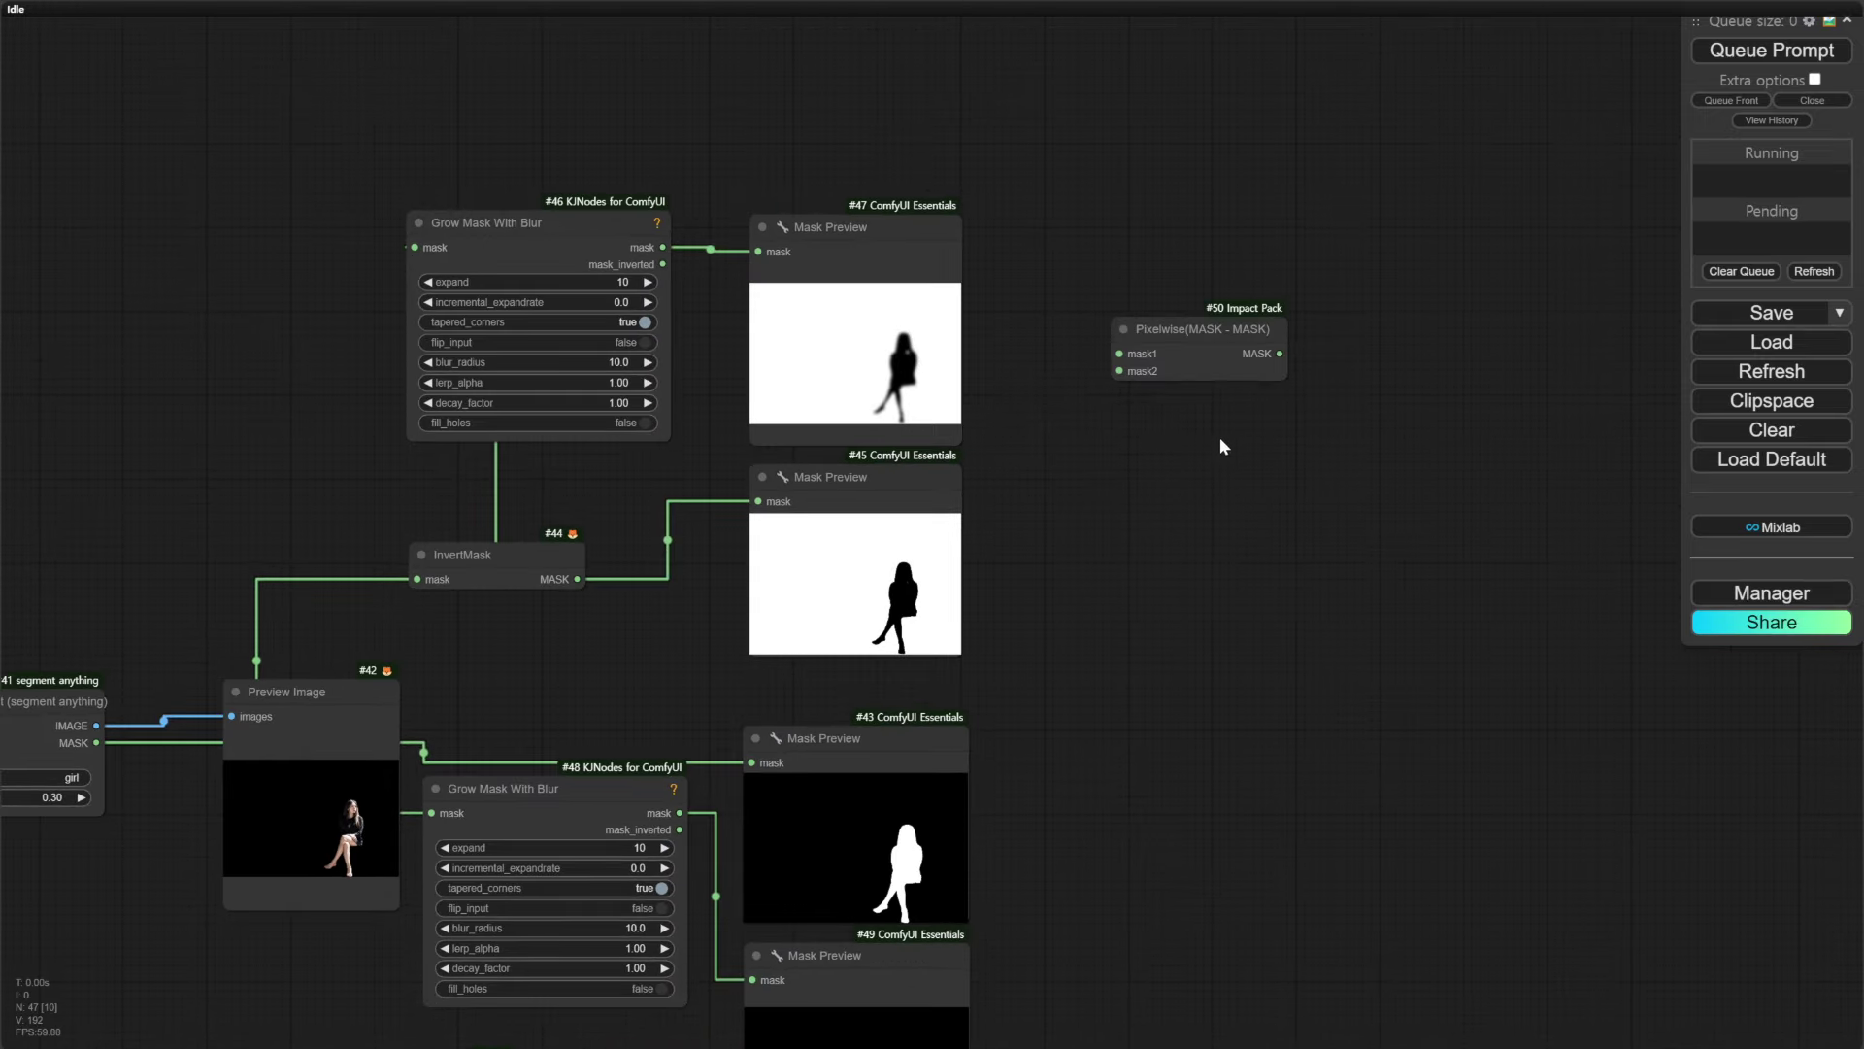
pyautogui.moveTo(1204, 340); pyautogui.dragTo(1221, 361)
pyautogui.scroll(3, 1147, 462)
pyautogui.moveTo(389, 618); pyautogui.dragTo(1142, 367)
# Preview the inner-edge subtraction with a Mask Preview copy and run the workflow
pyautogui.hotkey('ctrl', 'v')
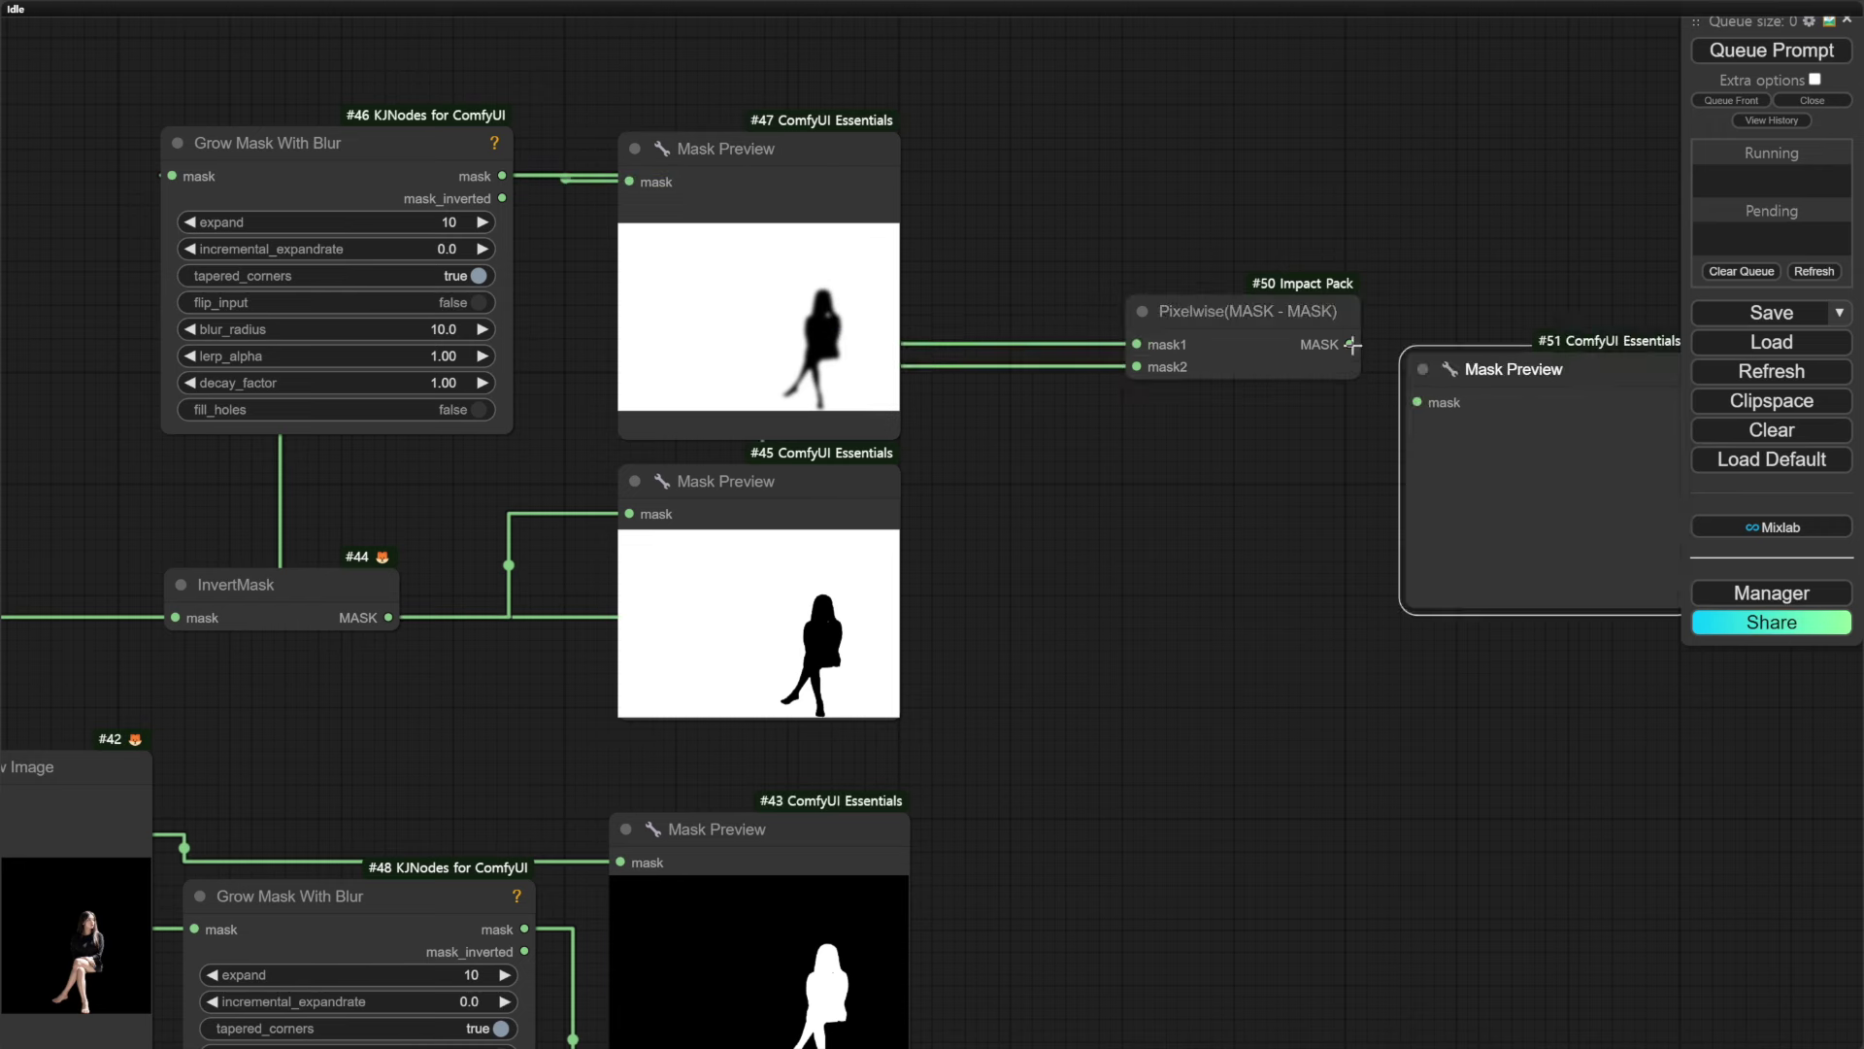
pyautogui.moveTo(1248, 312); pyautogui.dragTo(1122, 311)
pyautogui.moveTo(1515, 371); pyautogui.dragTo(1371, 308)
pyautogui.moveTo(1223, 344); pyautogui.dragTo(1270, 342)
pyautogui.hotkey('ctrl', 'Return')
pyautogui.scroll(5, 1431, 682)
pyautogui.moveTo(1330, 695); pyautogui.dragTo(938, 670)
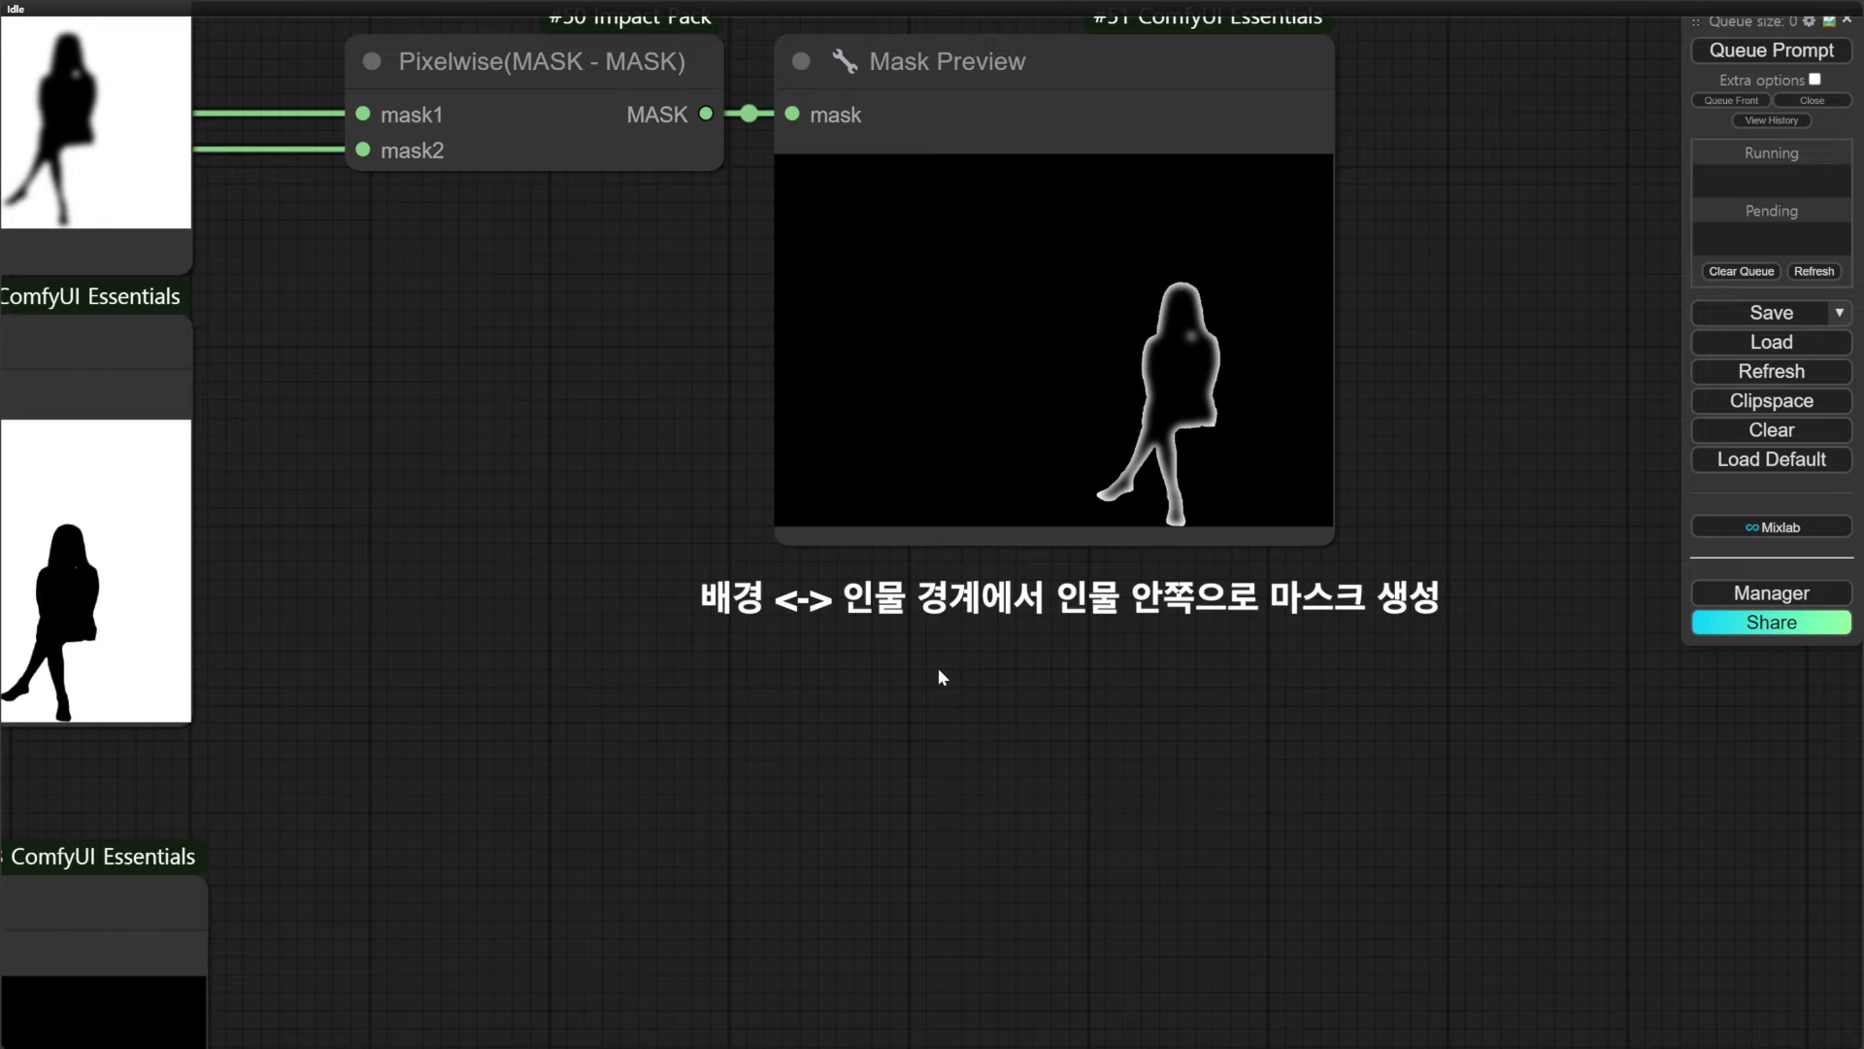
# Duplicate the Pixelwise(MASK - MASK) node and subtract the original person mask from the grown uninverted mask
pyautogui.scroll(-4, 938, 670)
pyautogui.moveTo(776, 774); pyautogui.dragTo(1082, 335)
pyautogui.click(918, 176)
pyautogui.hotkey('ctrl', 'c')
pyautogui.hotkey('ctrl', 'v')
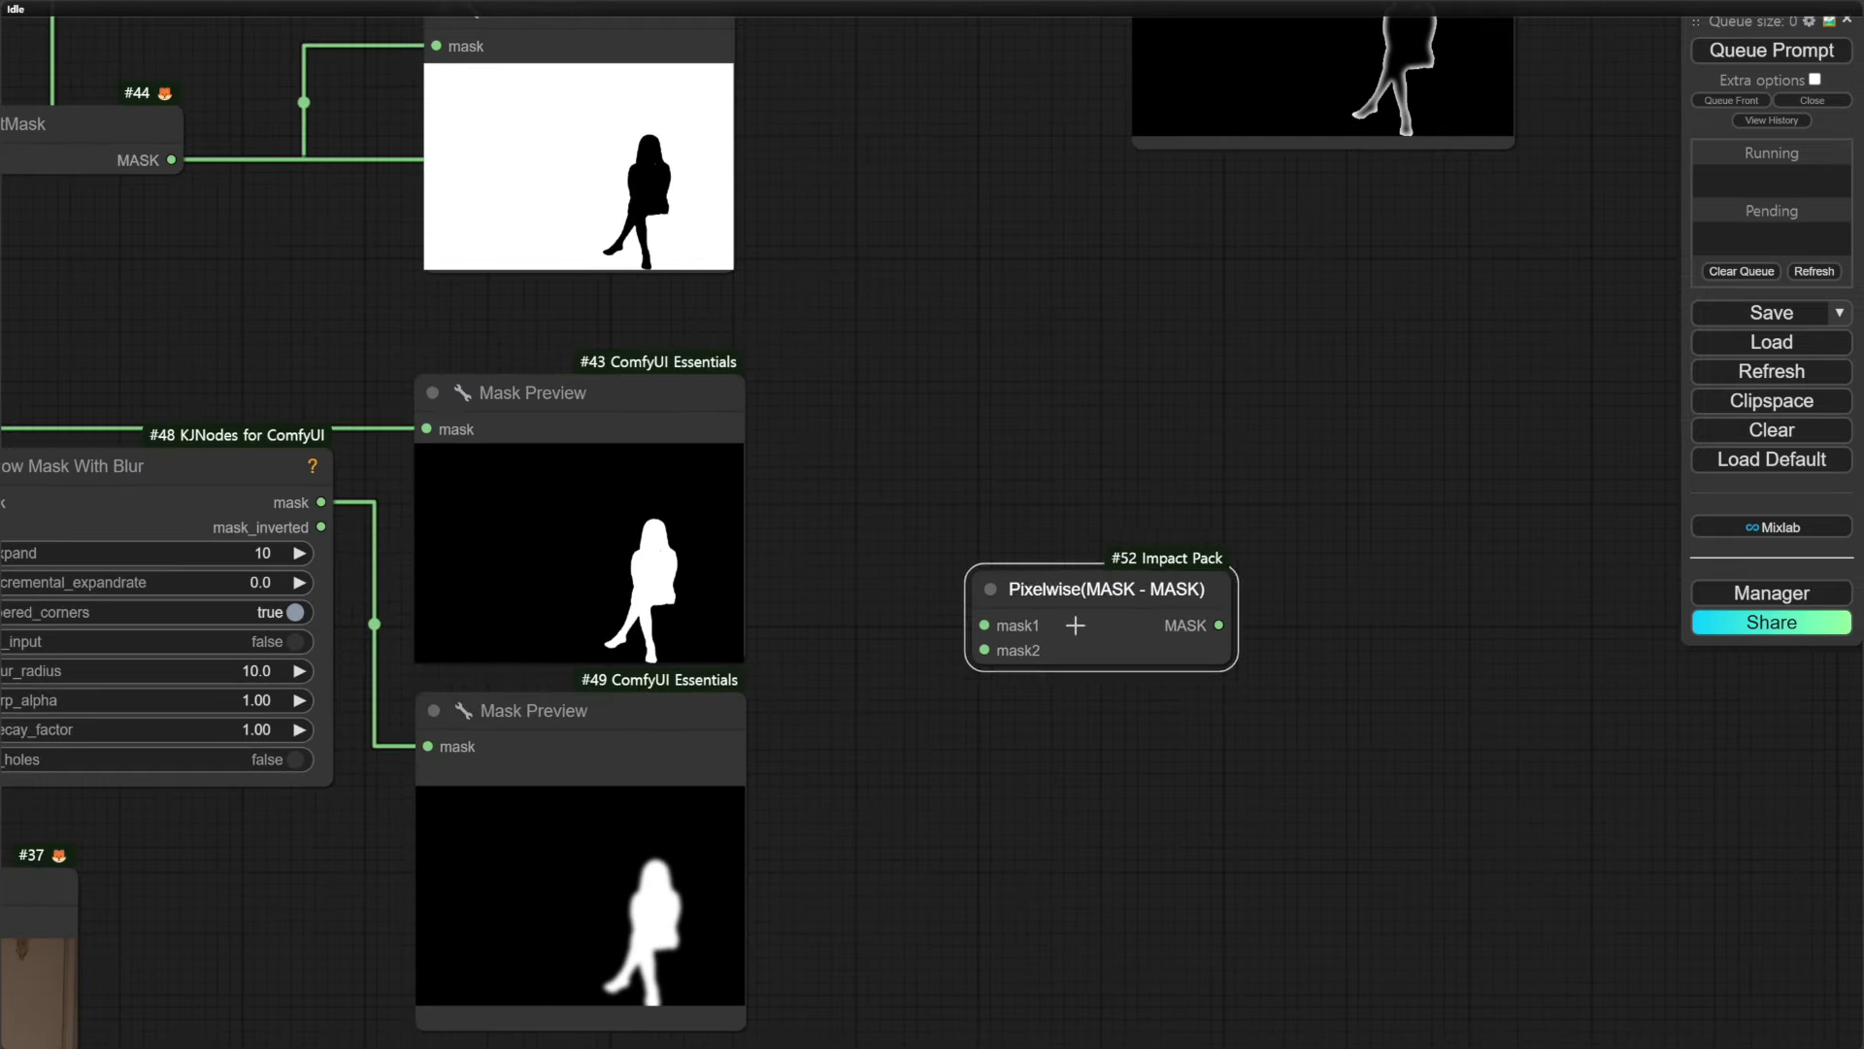
pyautogui.moveTo(1074, 624); pyautogui.dragTo(1058, 648)
pyautogui.moveTo(379, 723); pyautogui.dragTo(500, 665)
pyautogui.moveTo(441, 437); pyautogui.dragTo(1093, 588)
pyautogui.scroll(-3, 1360, 379)
pyautogui.moveTo(31, 345); pyautogui.dragTo(1161, 551)
# Add a Mask Preview copy for the outer-edge subtraction below the inner-edge preview and run the workflow
pyautogui.click(835, 341)
pyautogui.hotkey('ctrl', 'c')
pyautogui.moveTo(1353, 488); pyautogui.dragTo(1062, 295)
pyautogui.hotkey('ctrl', 'v')
pyautogui.moveTo(1380, 259); pyautogui.dragTo(1171, 519)
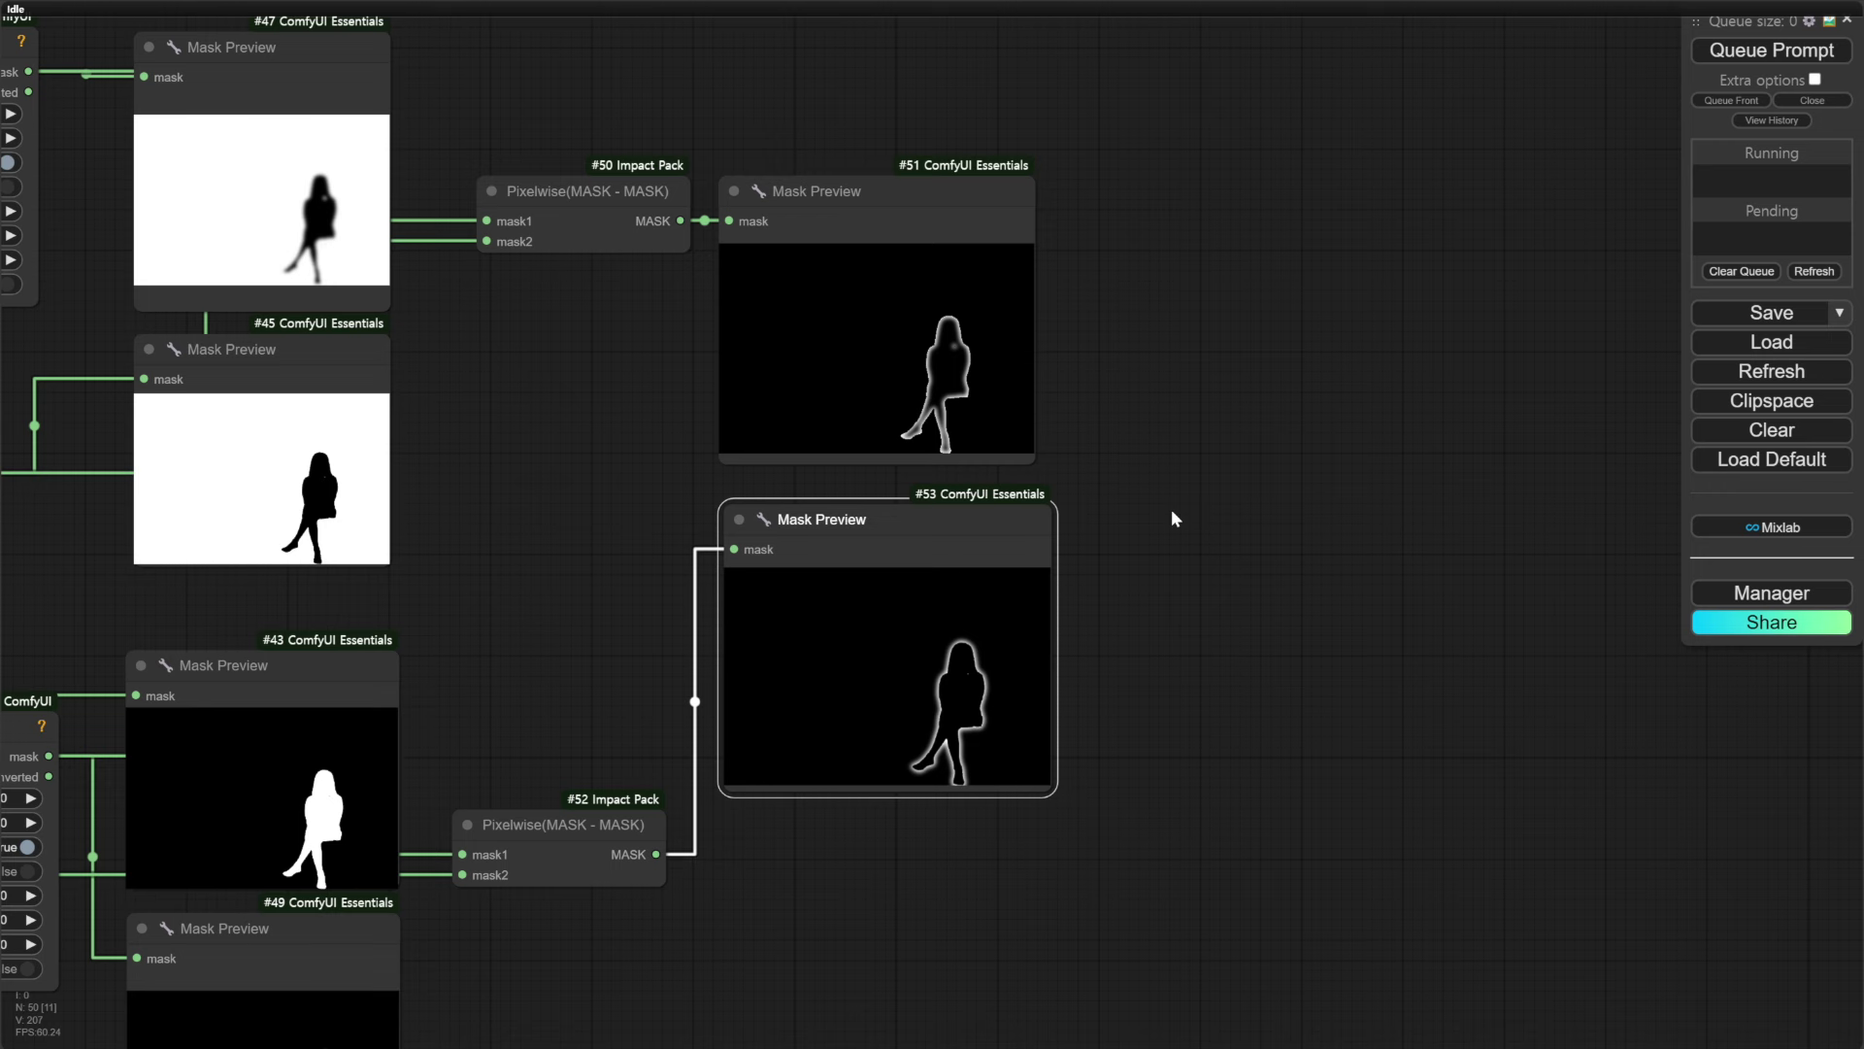
# Add a Pixelwise(MASK + MASK) node combining the inner-edge and outer-edge masks
pyautogui.doubleClick(1225, 447)
pyautogui.write('pixelwi')
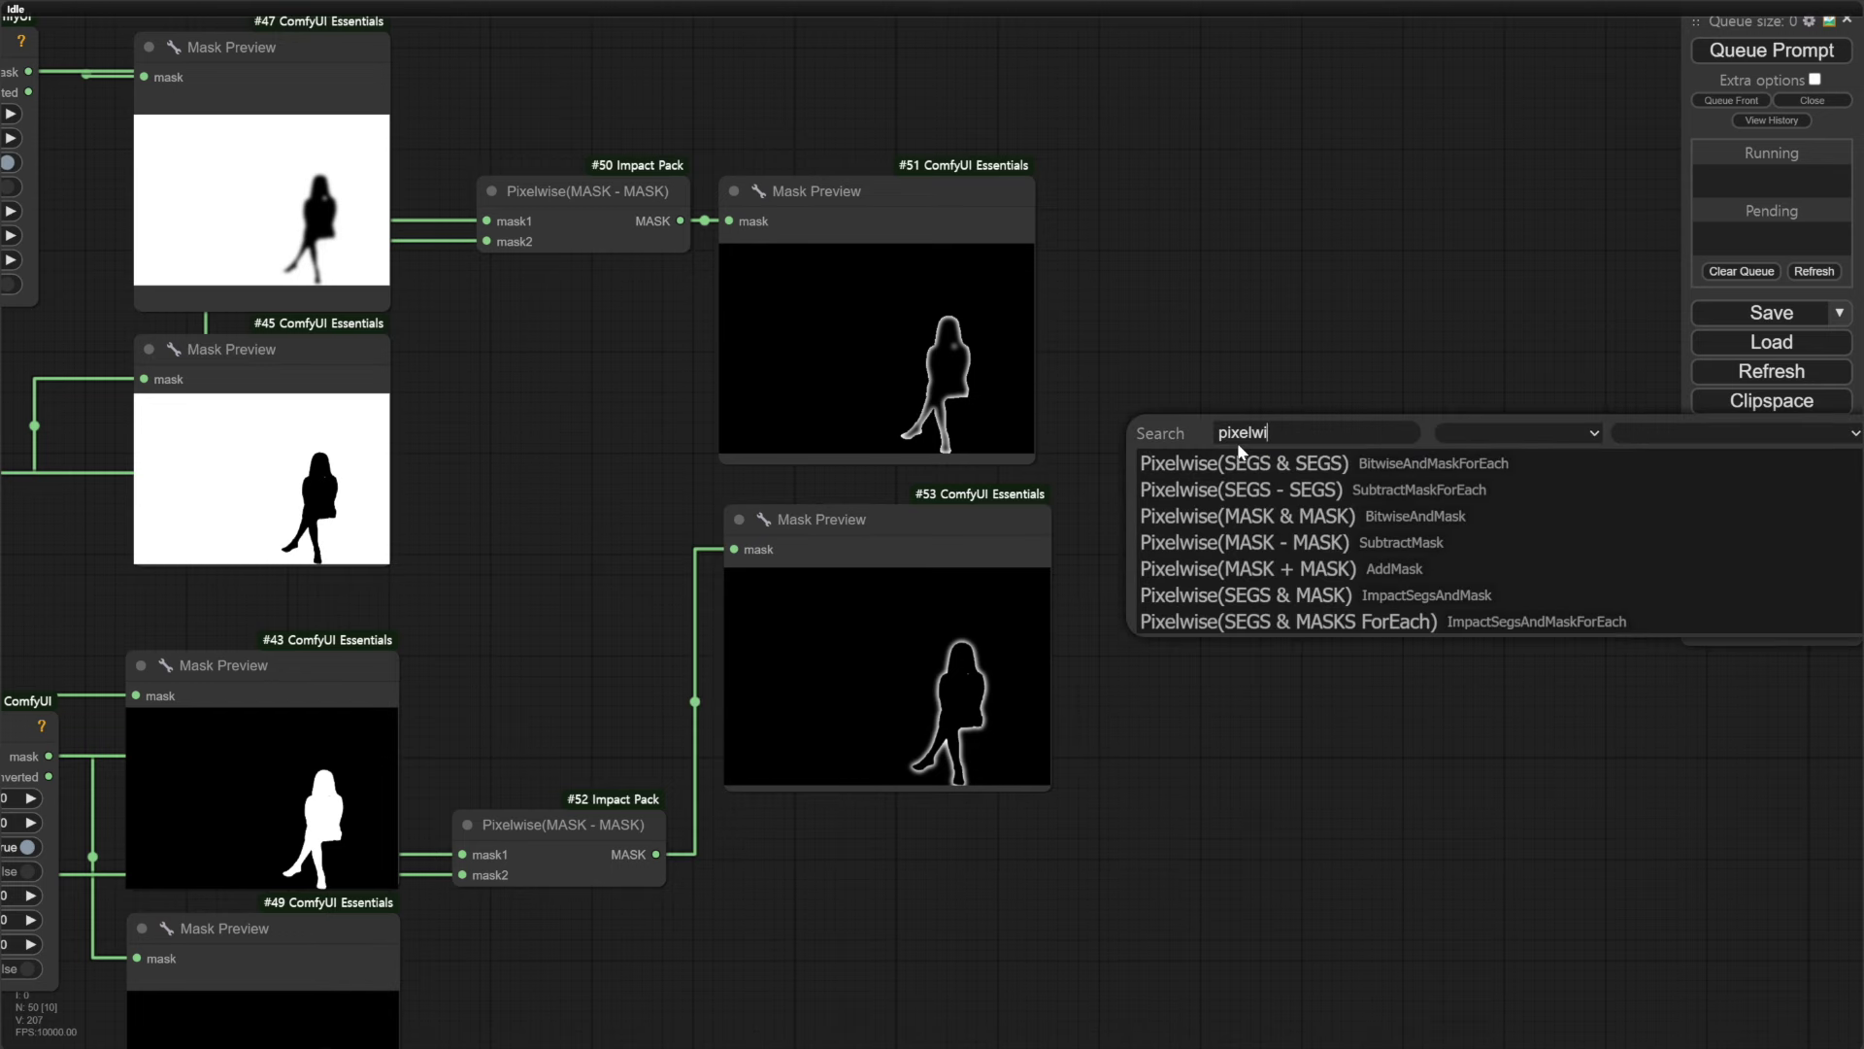
pyautogui.click(1318, 569)
pyautogui.moveTo(1268, 290); pyautogui.dragTo(1150, 311)
pyautogui.moveTo(538, 875); pyautogui.dragTo(1117, 495)
# Connect a Mask Preview copy to Pixelwise(MASK + MASK), run the workflow, and inspect the combined outline
pyautogui.click(840, 551)
pyautogui.hotkey('ctrl', 'c')
pyautogui.moveTo(1389, 521); pyautogui.dragTo(1103, 529)
pyautogui.hotkey('ctrl', 'v')
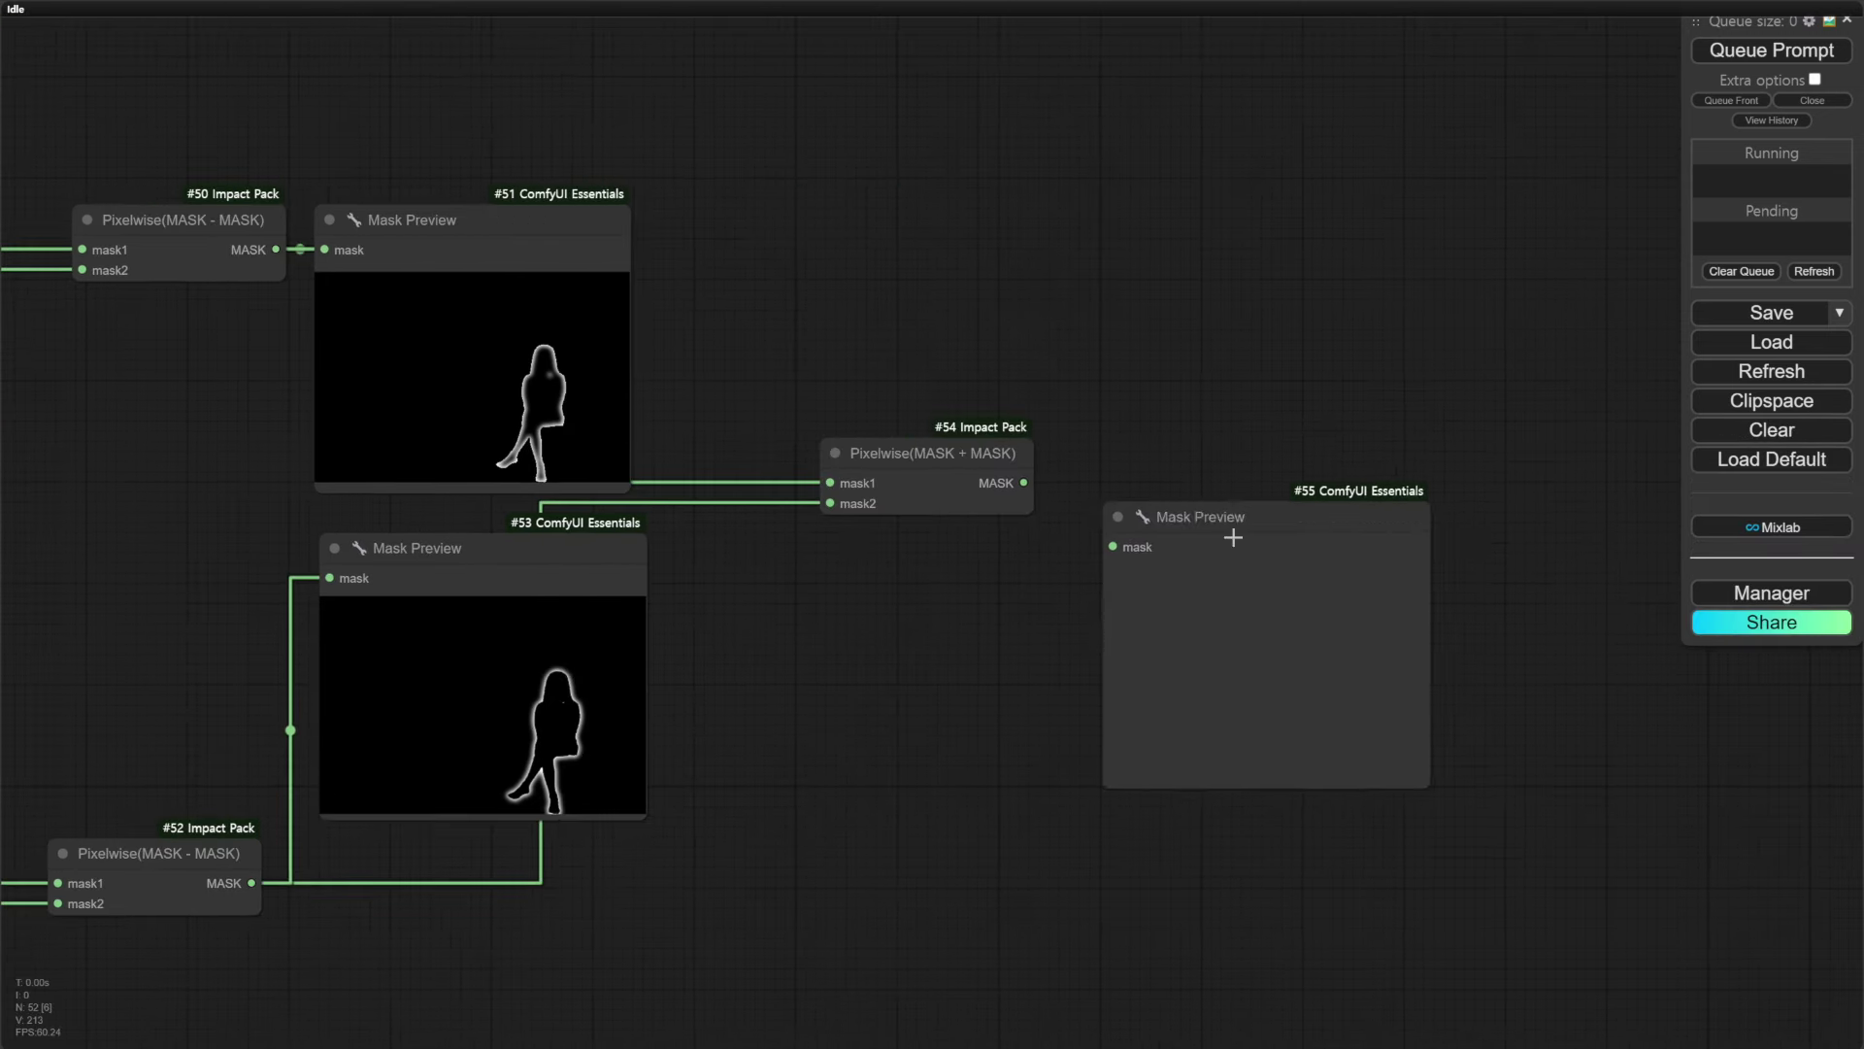
pyautogui.moveTo(1231, 537); pyautogui.dragTo(1239, 482)
pyautogui.moveTo(1024, 482); pyautogui.dragTo(1118, 488)
pyautogui.hotkey('ctrl', 'Return')
pyautogui.scroll(5, 1259, 654)
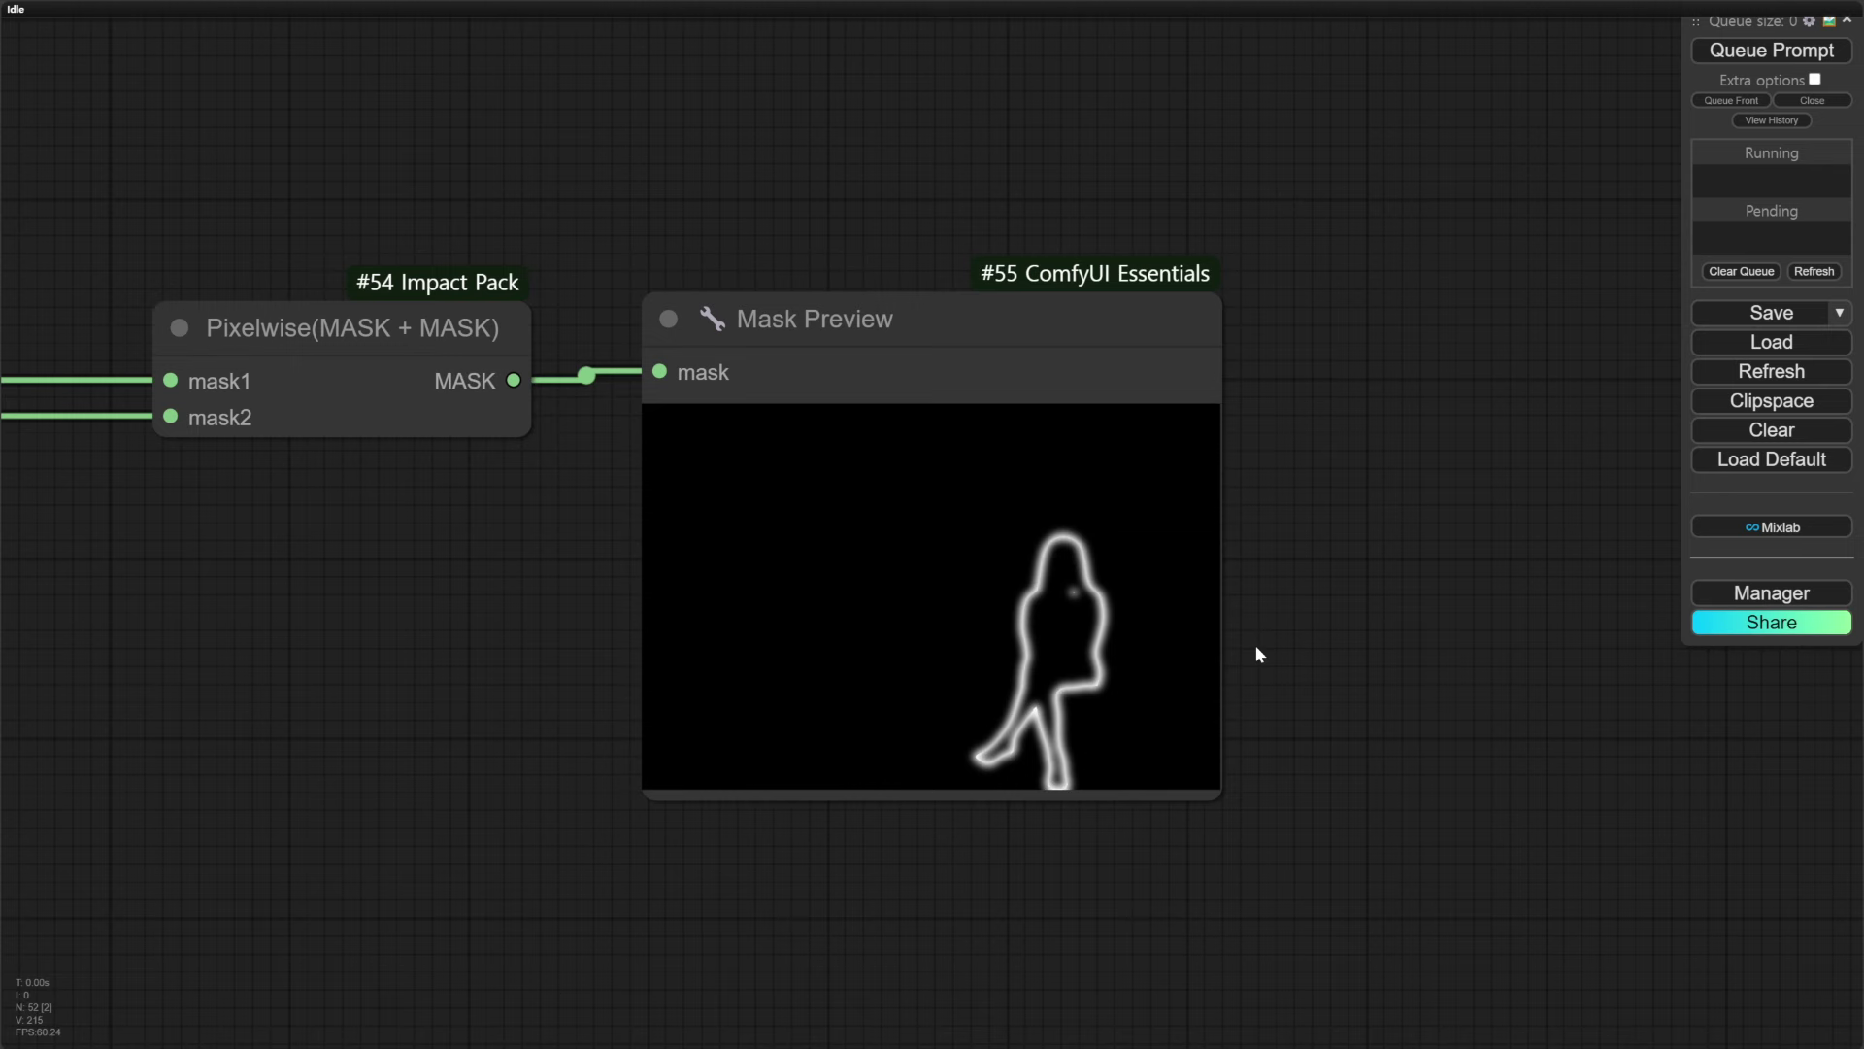
pyautogui.scroll(-4, 1395, 660)
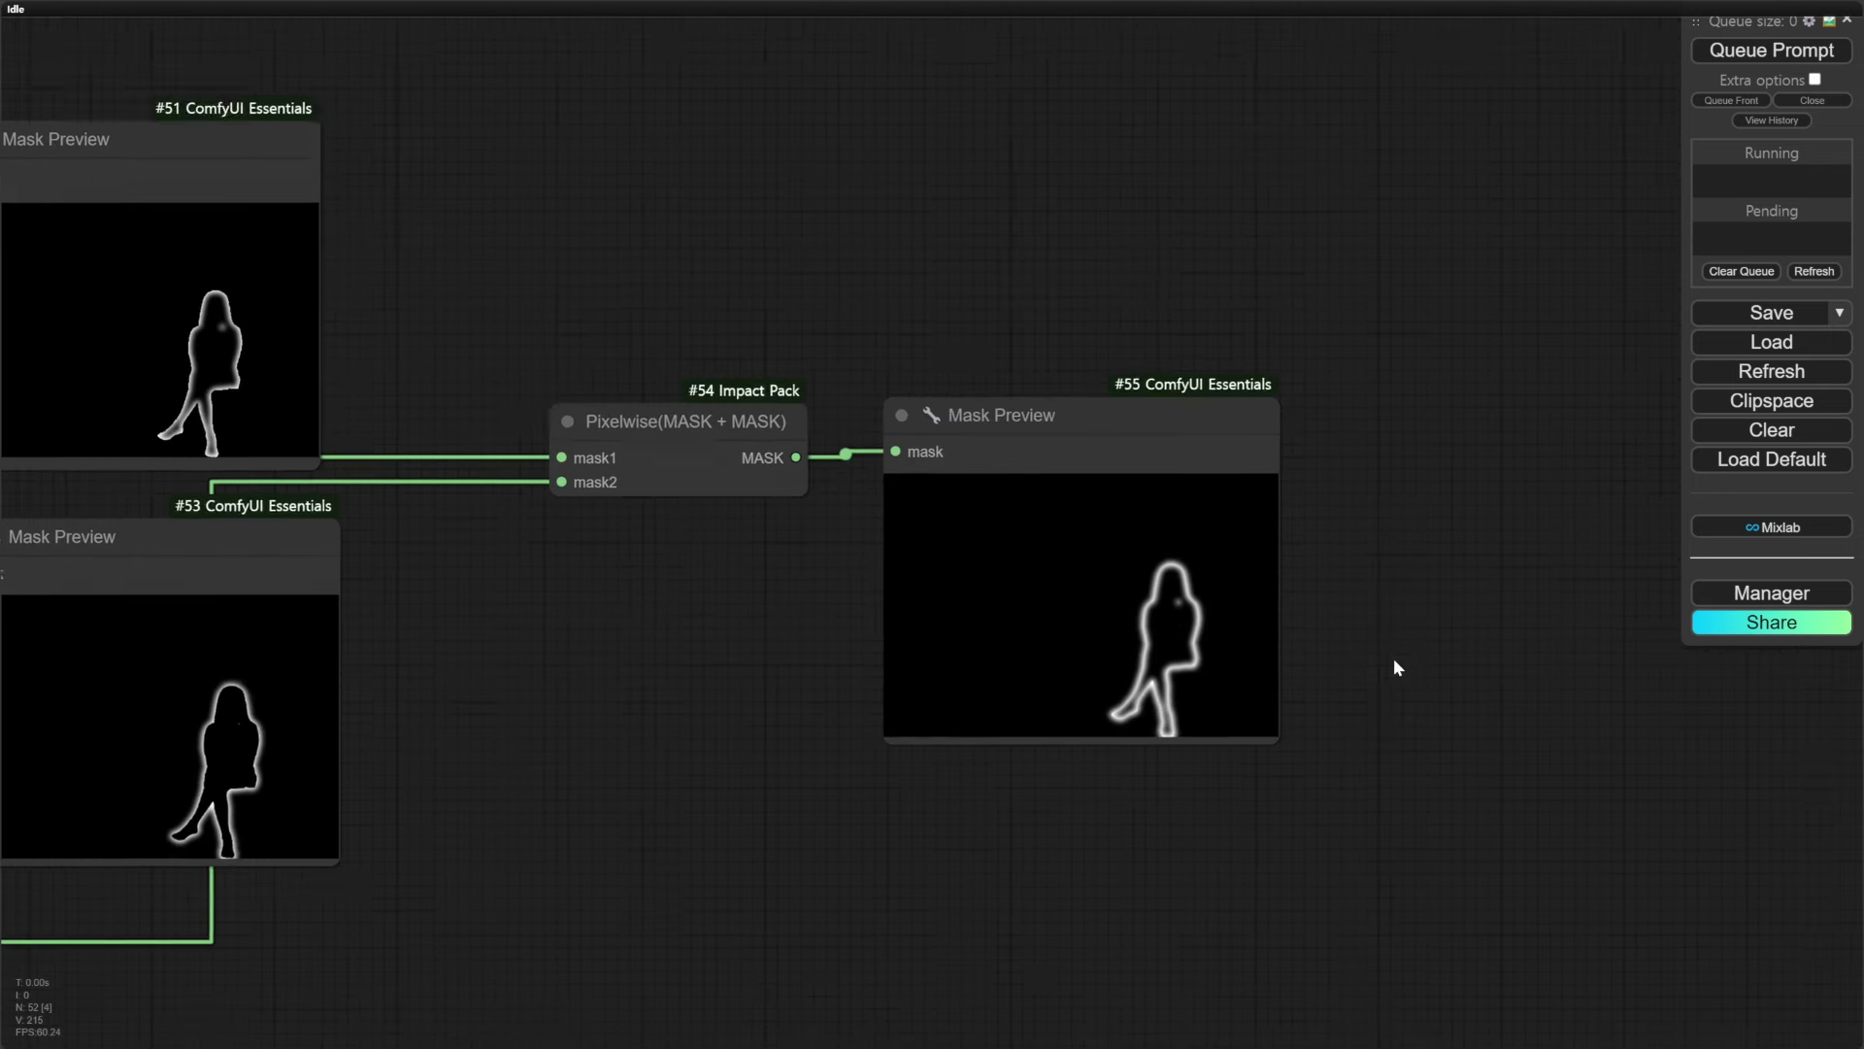
# Add a Convert Mask to Image node below Pixelwise(MASK + MASK), fed by its combined mask
pyautogui.scroll(1, 774, 583)
pyautogui.doubleClick(762, 559)
pyautogui.write('mask to')
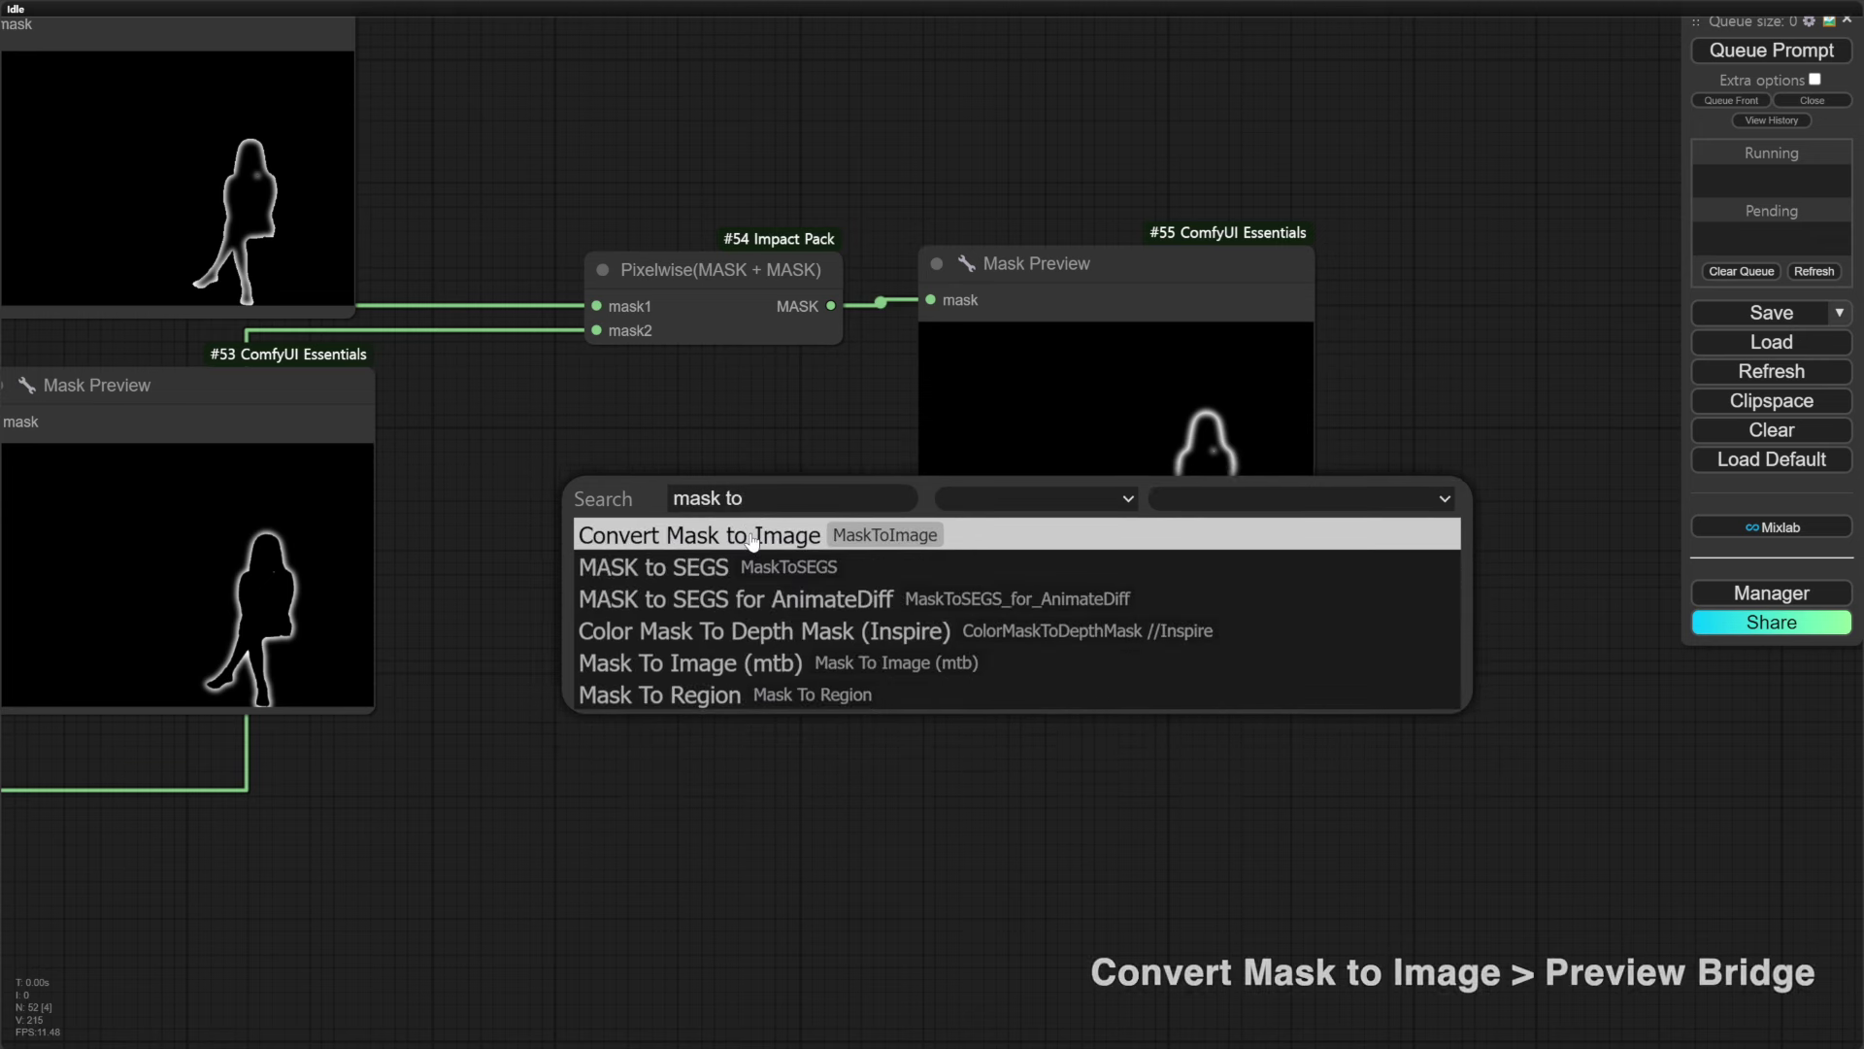
pyautogui.press('Return')
pyautogui.moveTo(754, 539); pyautogui.dragTo(752, 538)
pyautogui.moveTo(874, 519); pyautogui.dragTo(713, 620)
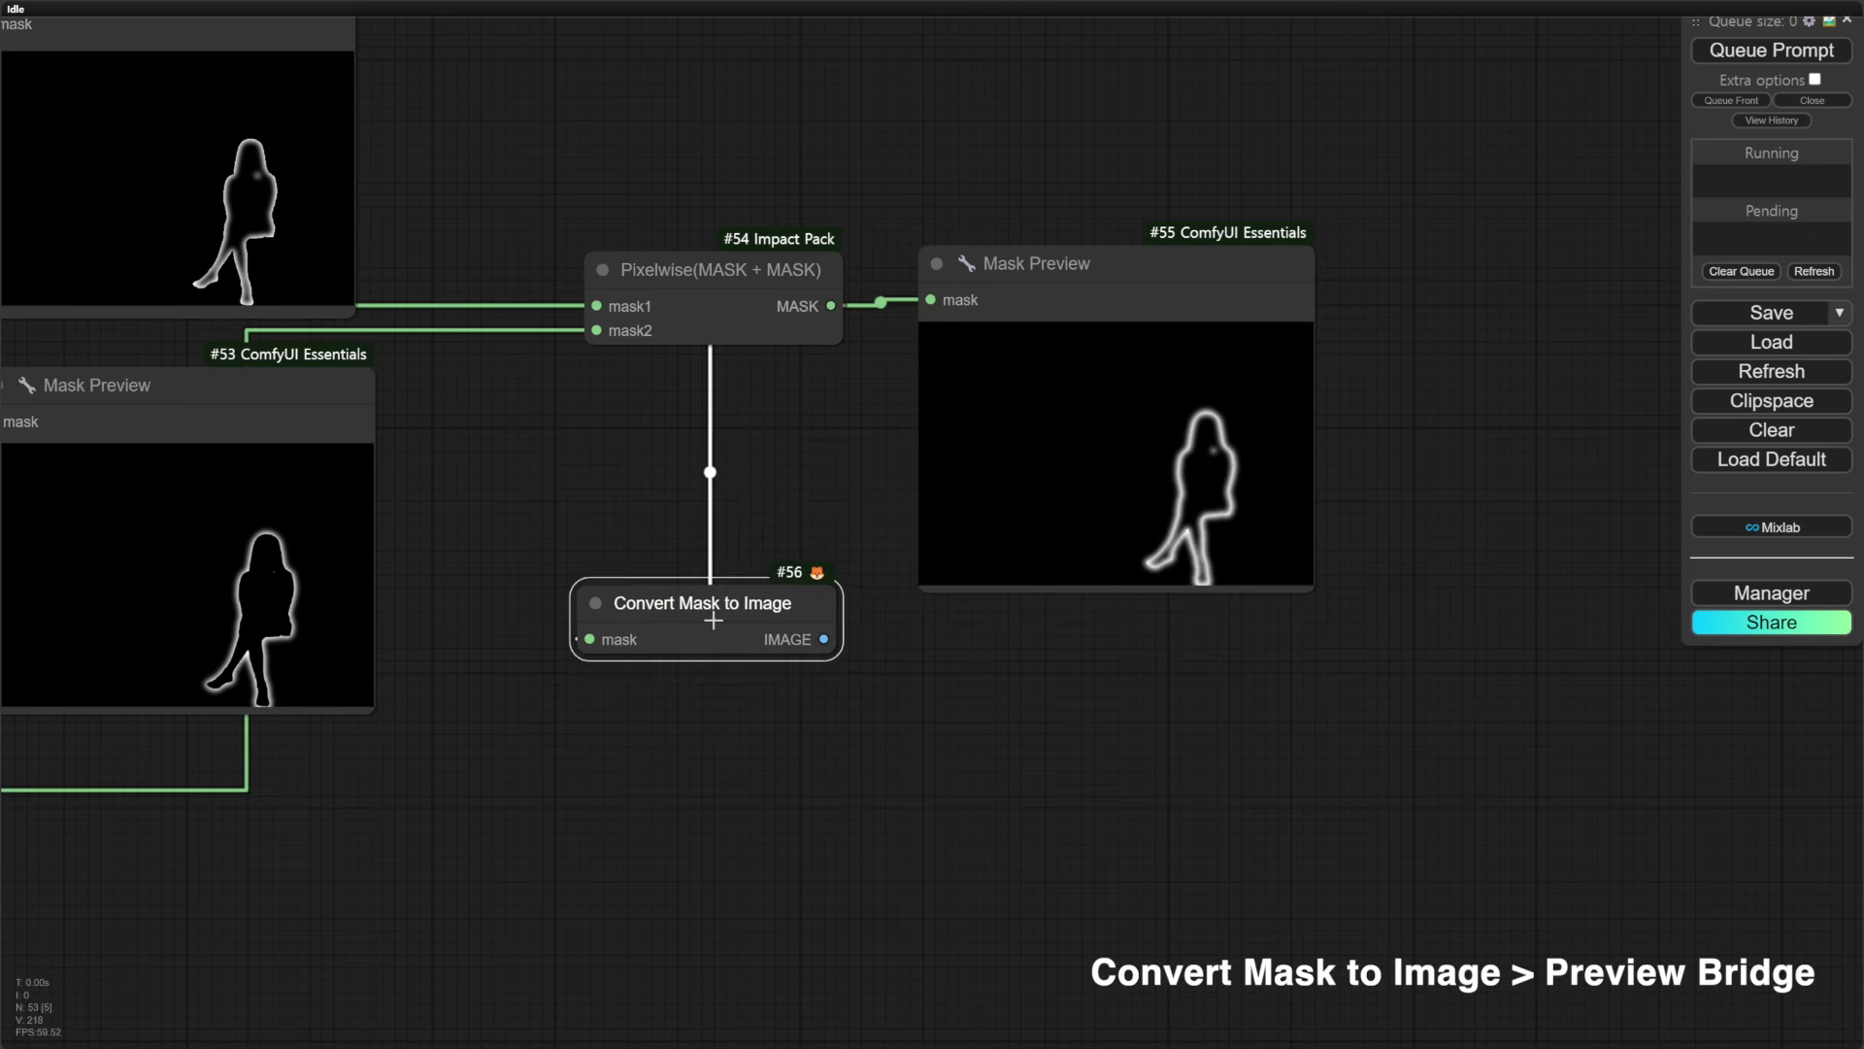
# Add a Preview Bridge (Image) node fed by Convert Mask to Image and run the workflow
pyautogui.moveTo(860, 715); pyautogui.dragTo(882, 573)
pyautogui.doubleClick(882, 575)
pyautogui.write('preview b')
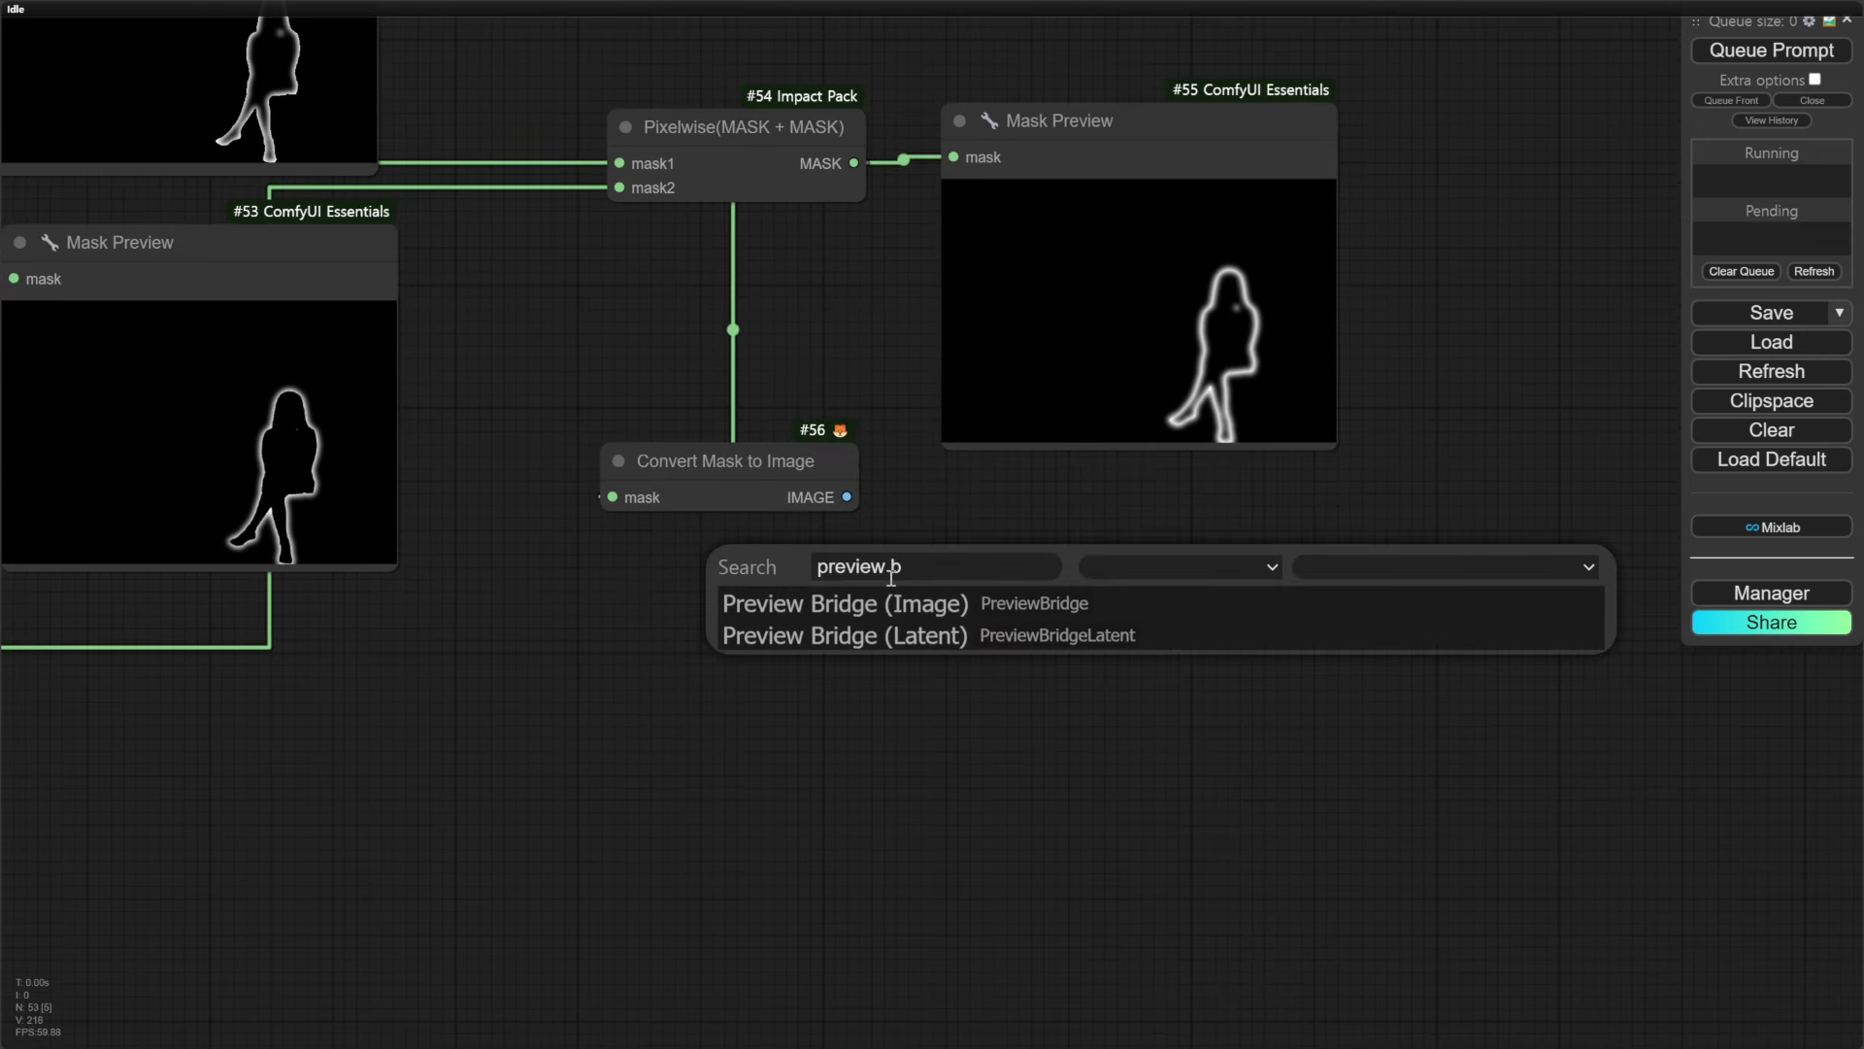
pyautogui.press('Return')
pyautogui.moveTo(895, 593); pyautogui.dragTo(896, 592)
pyautogui.moveTo(1025, 588); pyautogui.dragTo(759, 592)
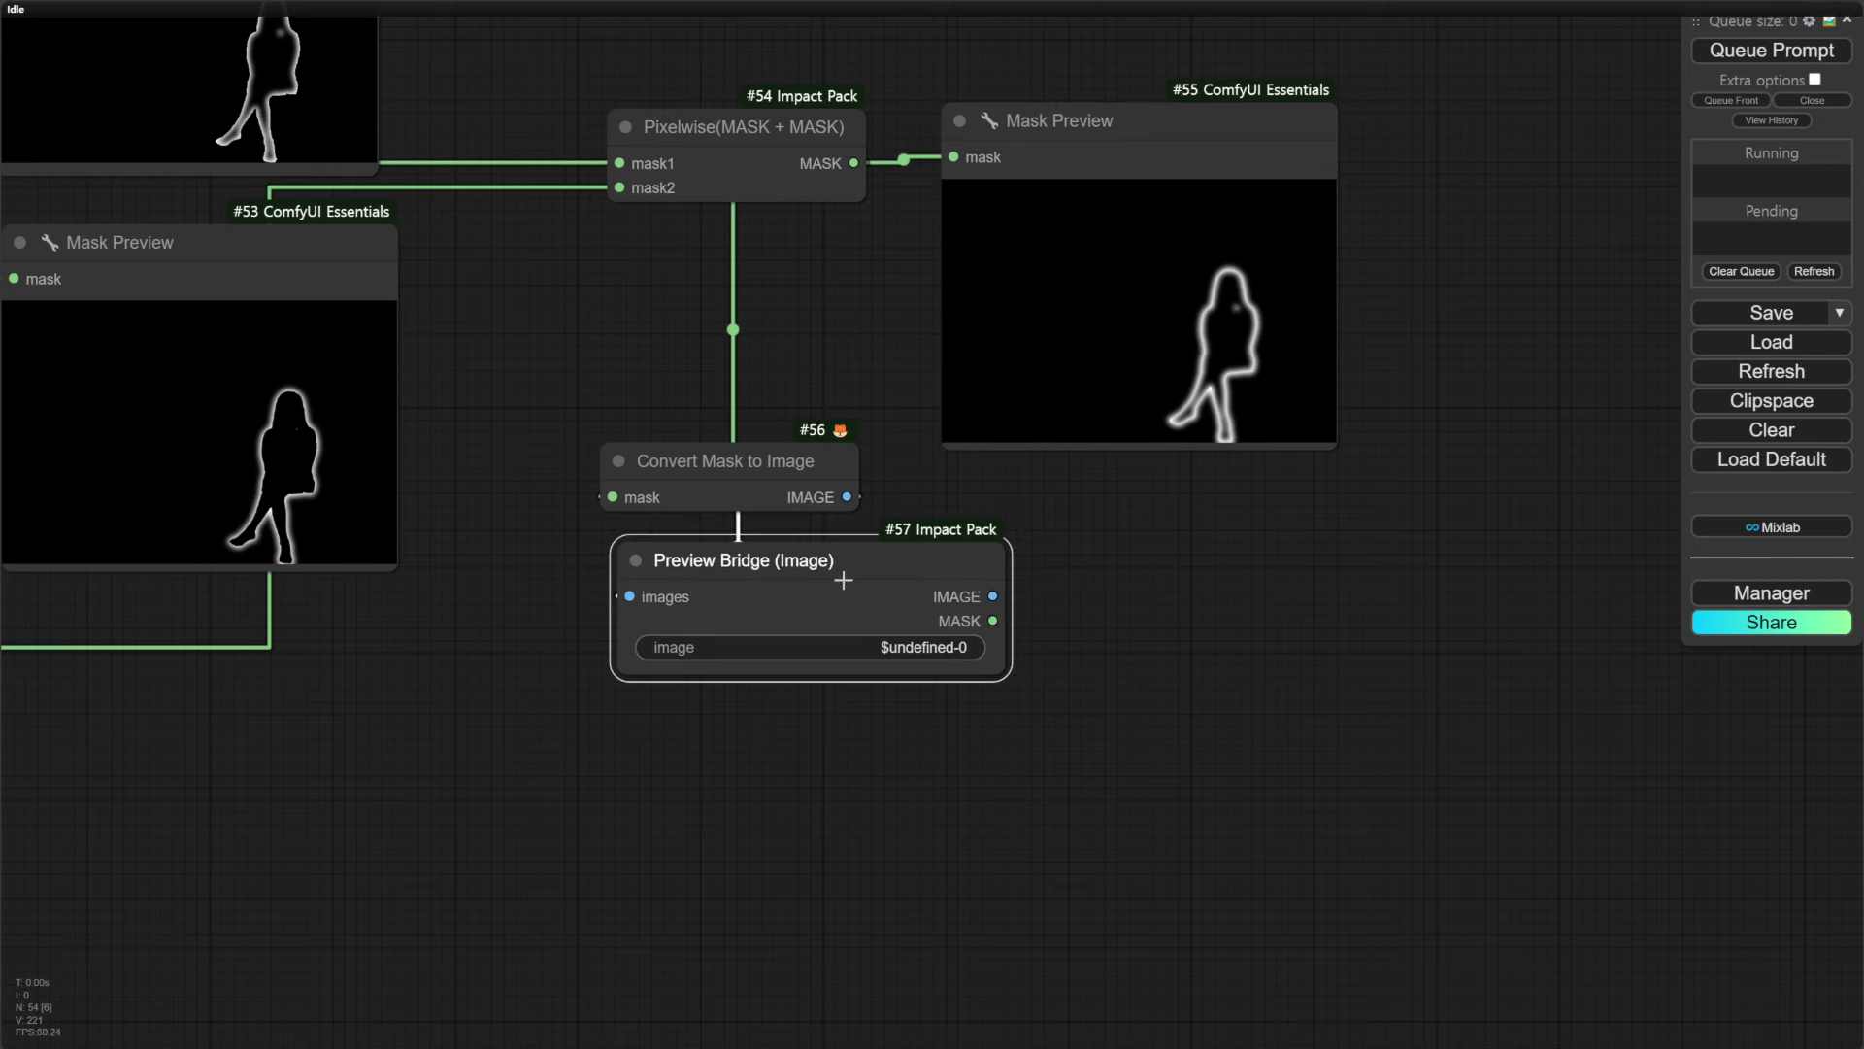
pyautogui.click(1731, 50)
# In the Preview Bridge's MaskEditor, paint over the stray spot inside the person's outline and save it to the node
pyautogui.moveTo(1303, 542); pyautogui.dragTo(1346, 280)
pyautogui.rightClick(954, 492)
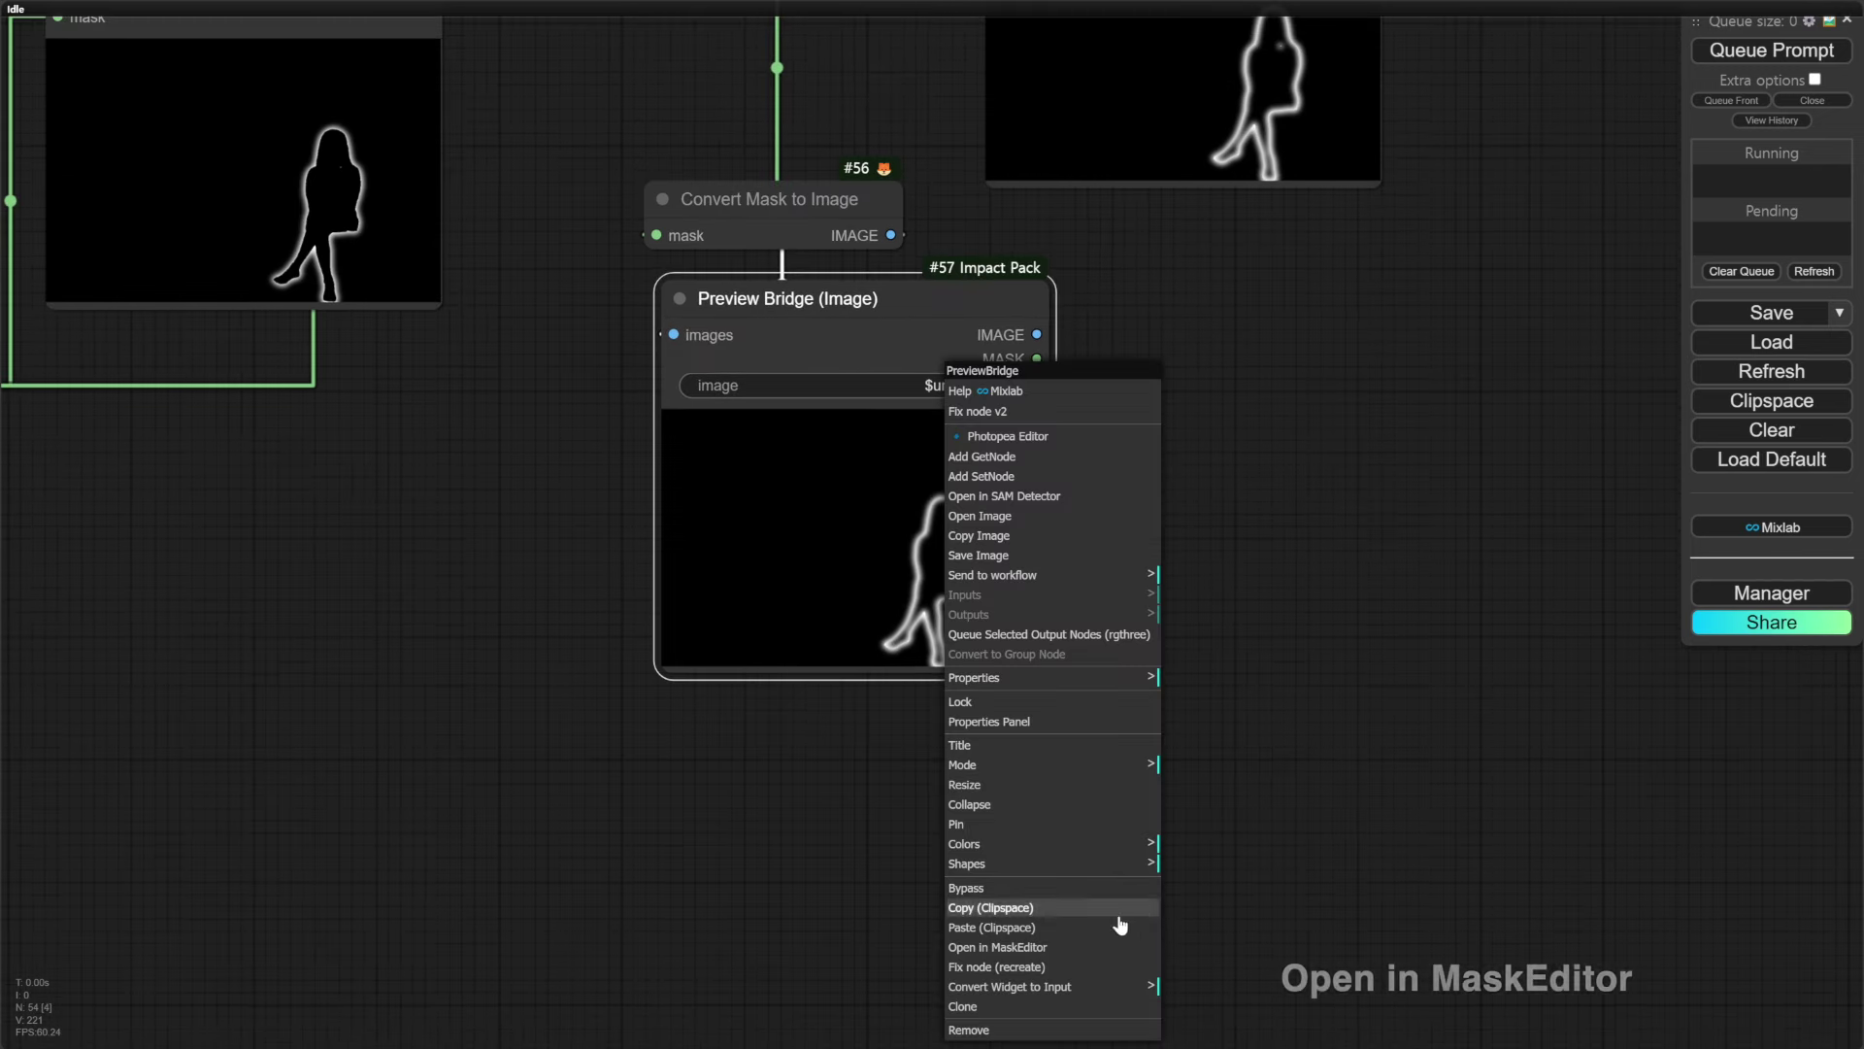
pyautogui.click(1085, 946)
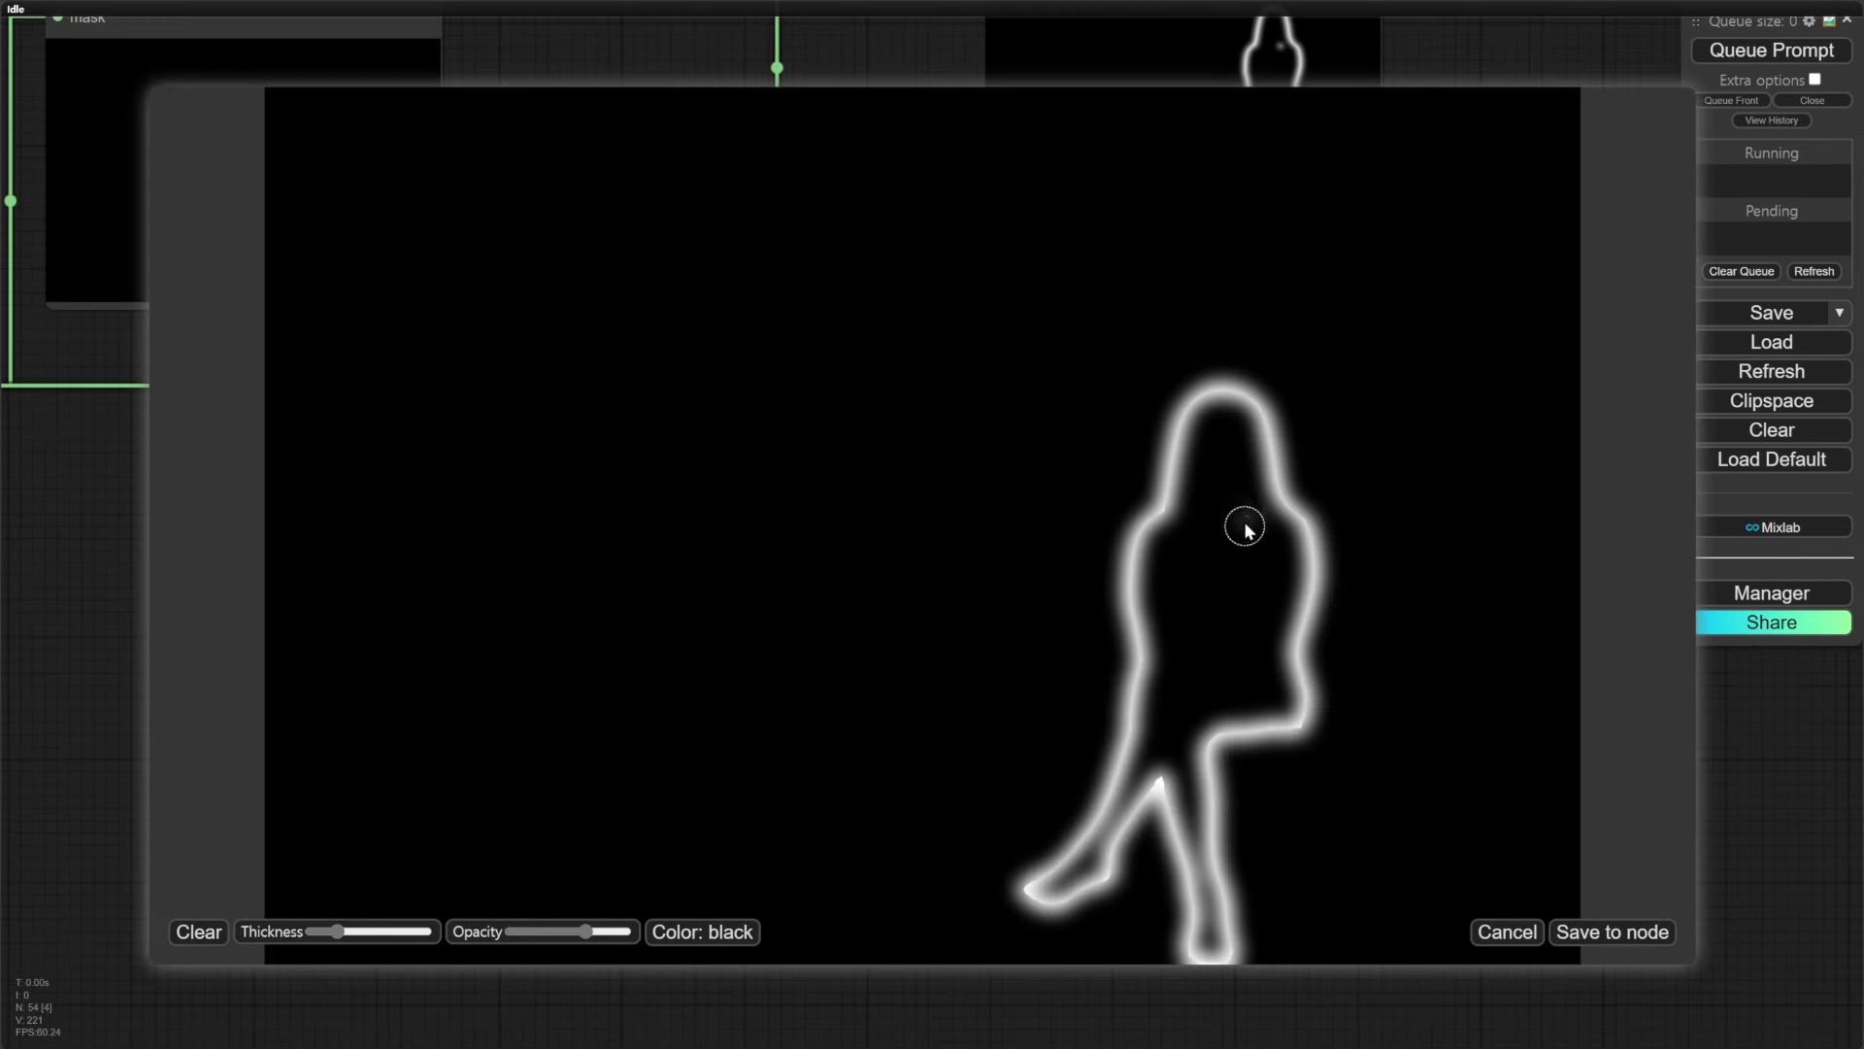
pyautogui.click(1643, 937)
pyautogui.moveTo(1270, 404); pyautogui.dragTo(1033, 528)
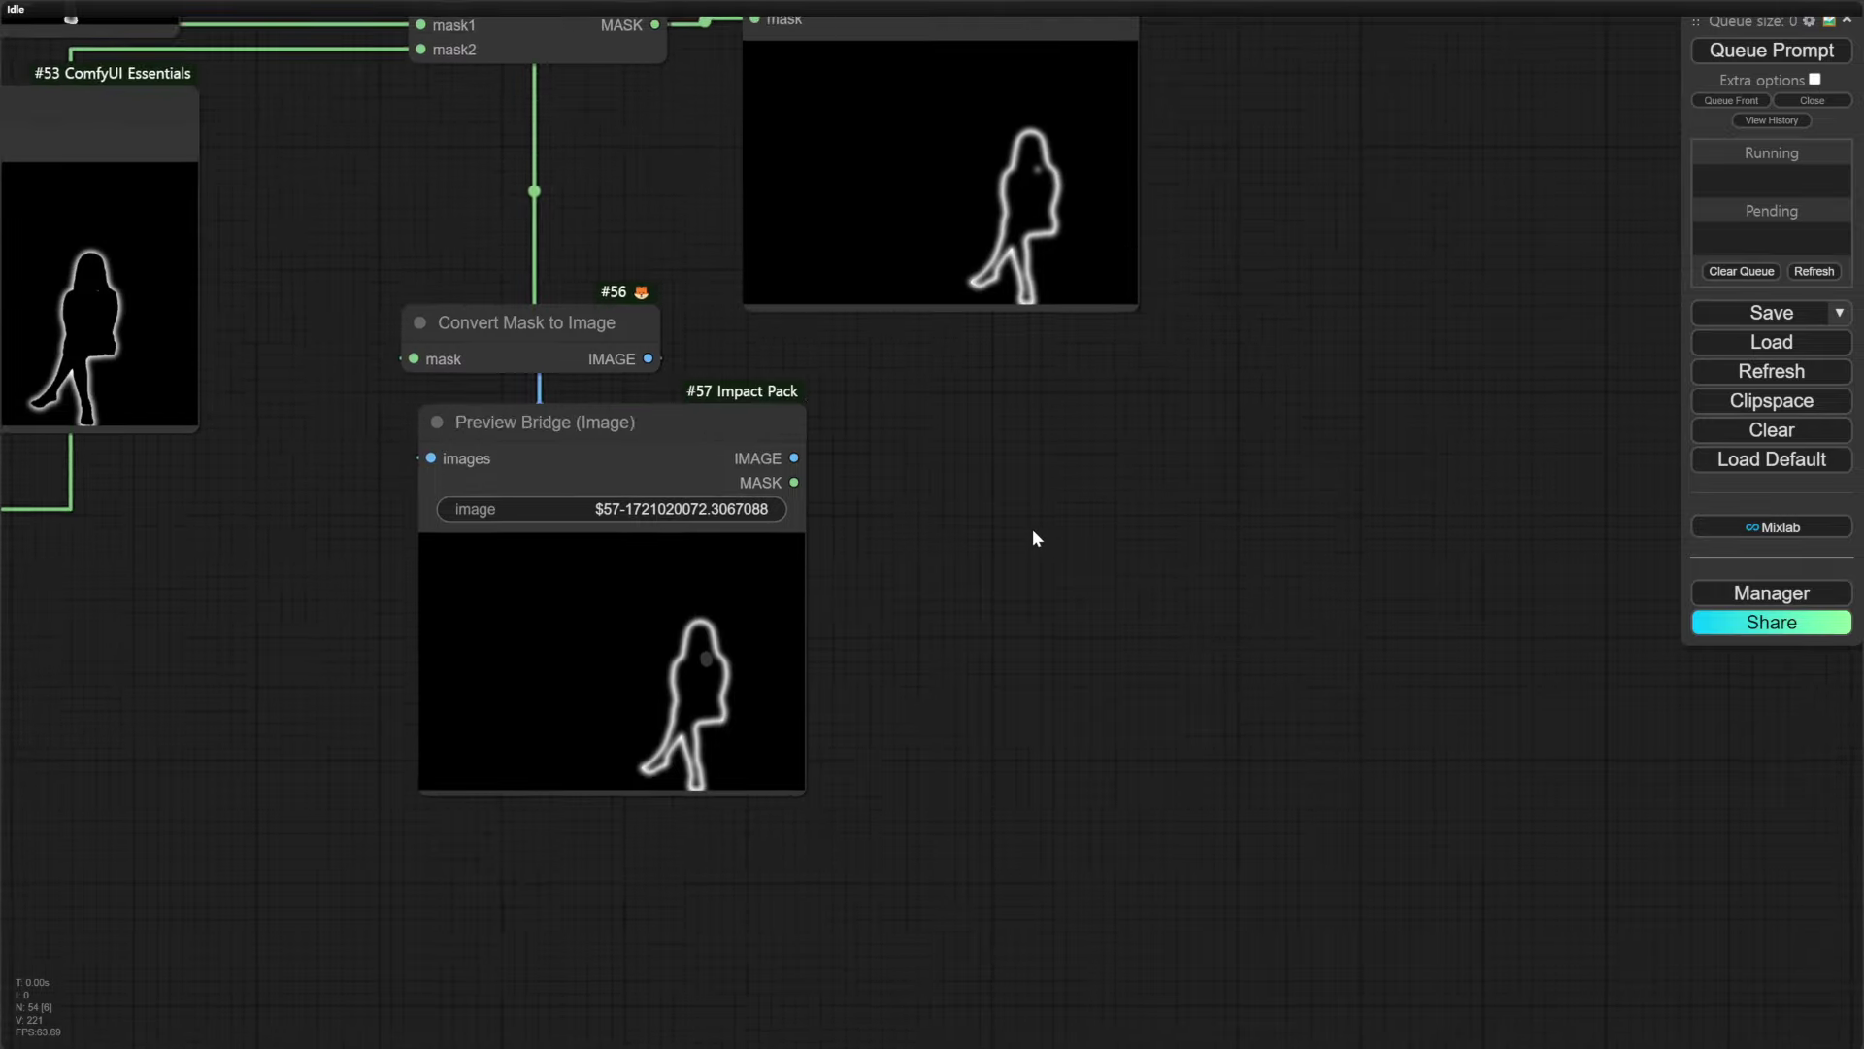
# Add a Pixelwise(MASK - MASK) node subtracting the Preview Bridge's painted mask from the combined outline mask
pyautogui.scroll(-2, 1033, 529)
pyautogui.moveTo(1207, 382); pyautogui.dragTo(1092, 424)
pyautogui.doubleClick(1093, 423)
pyautogui.write('pixel')
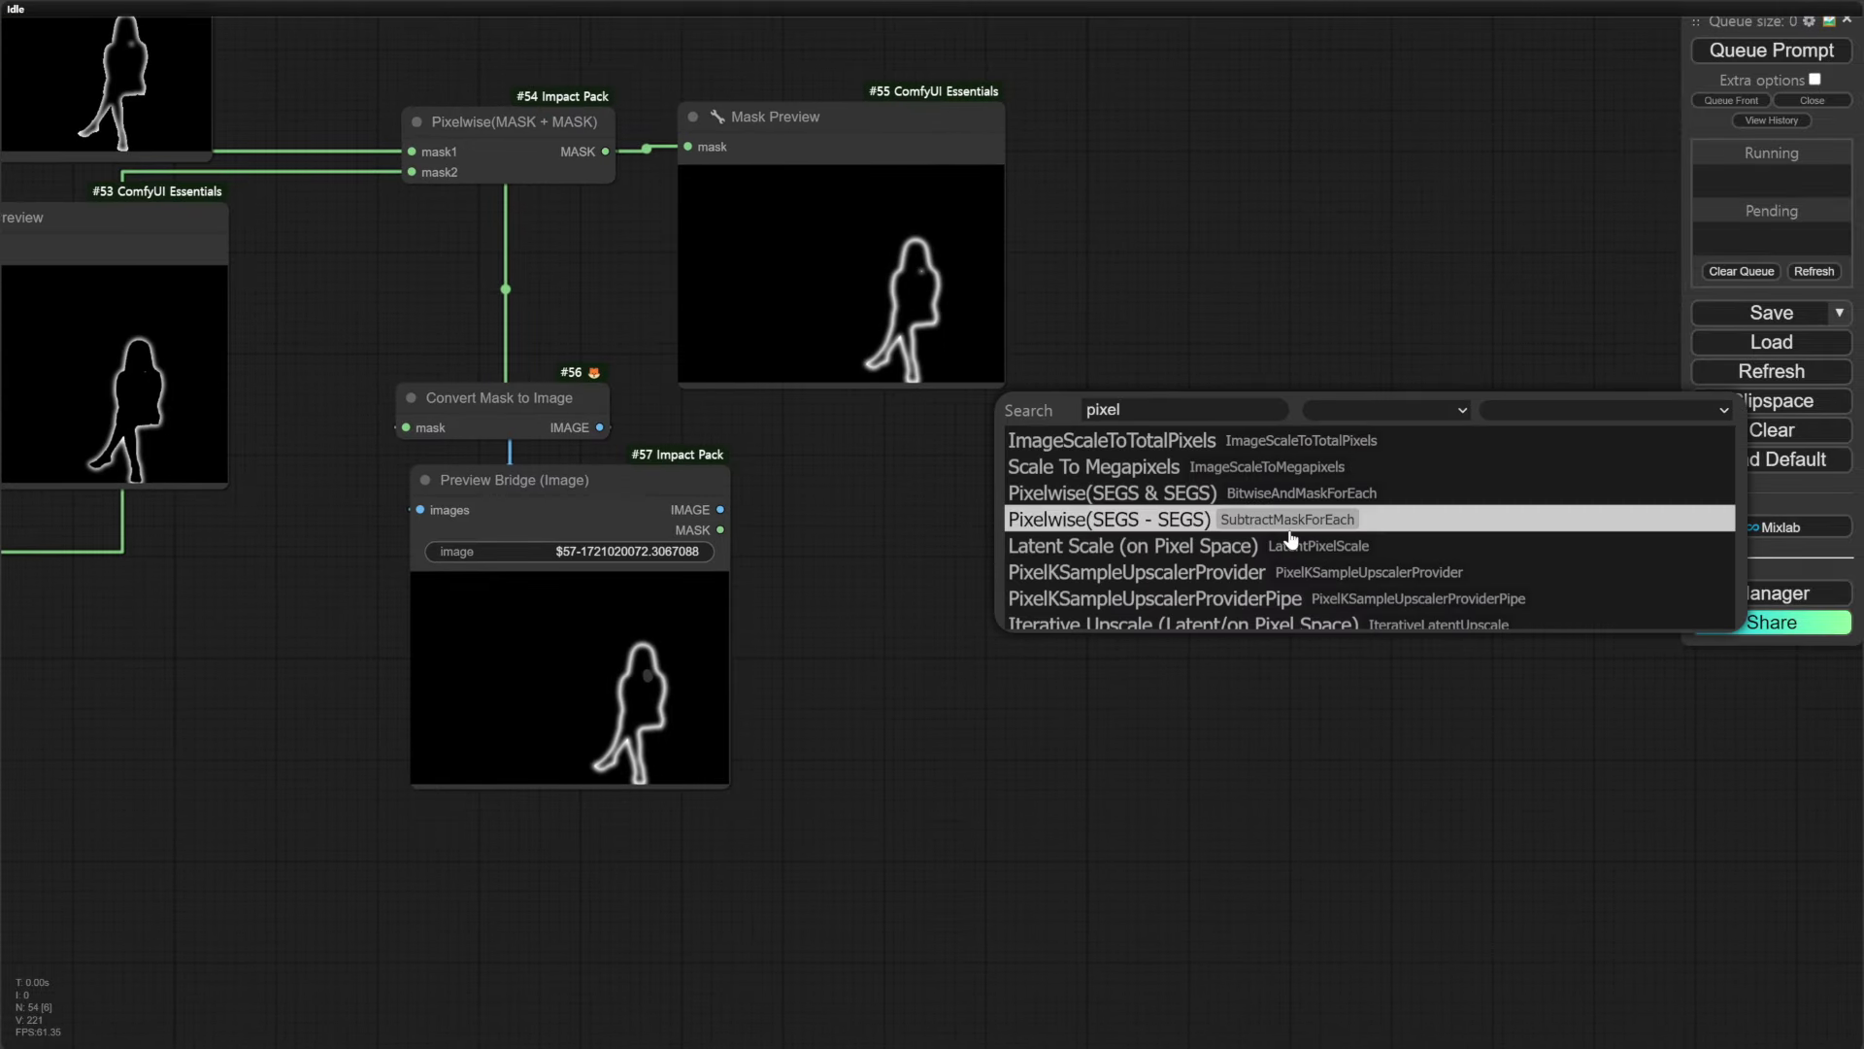
pyautogui.write('wise')
pyautogui.click(1165, 518)
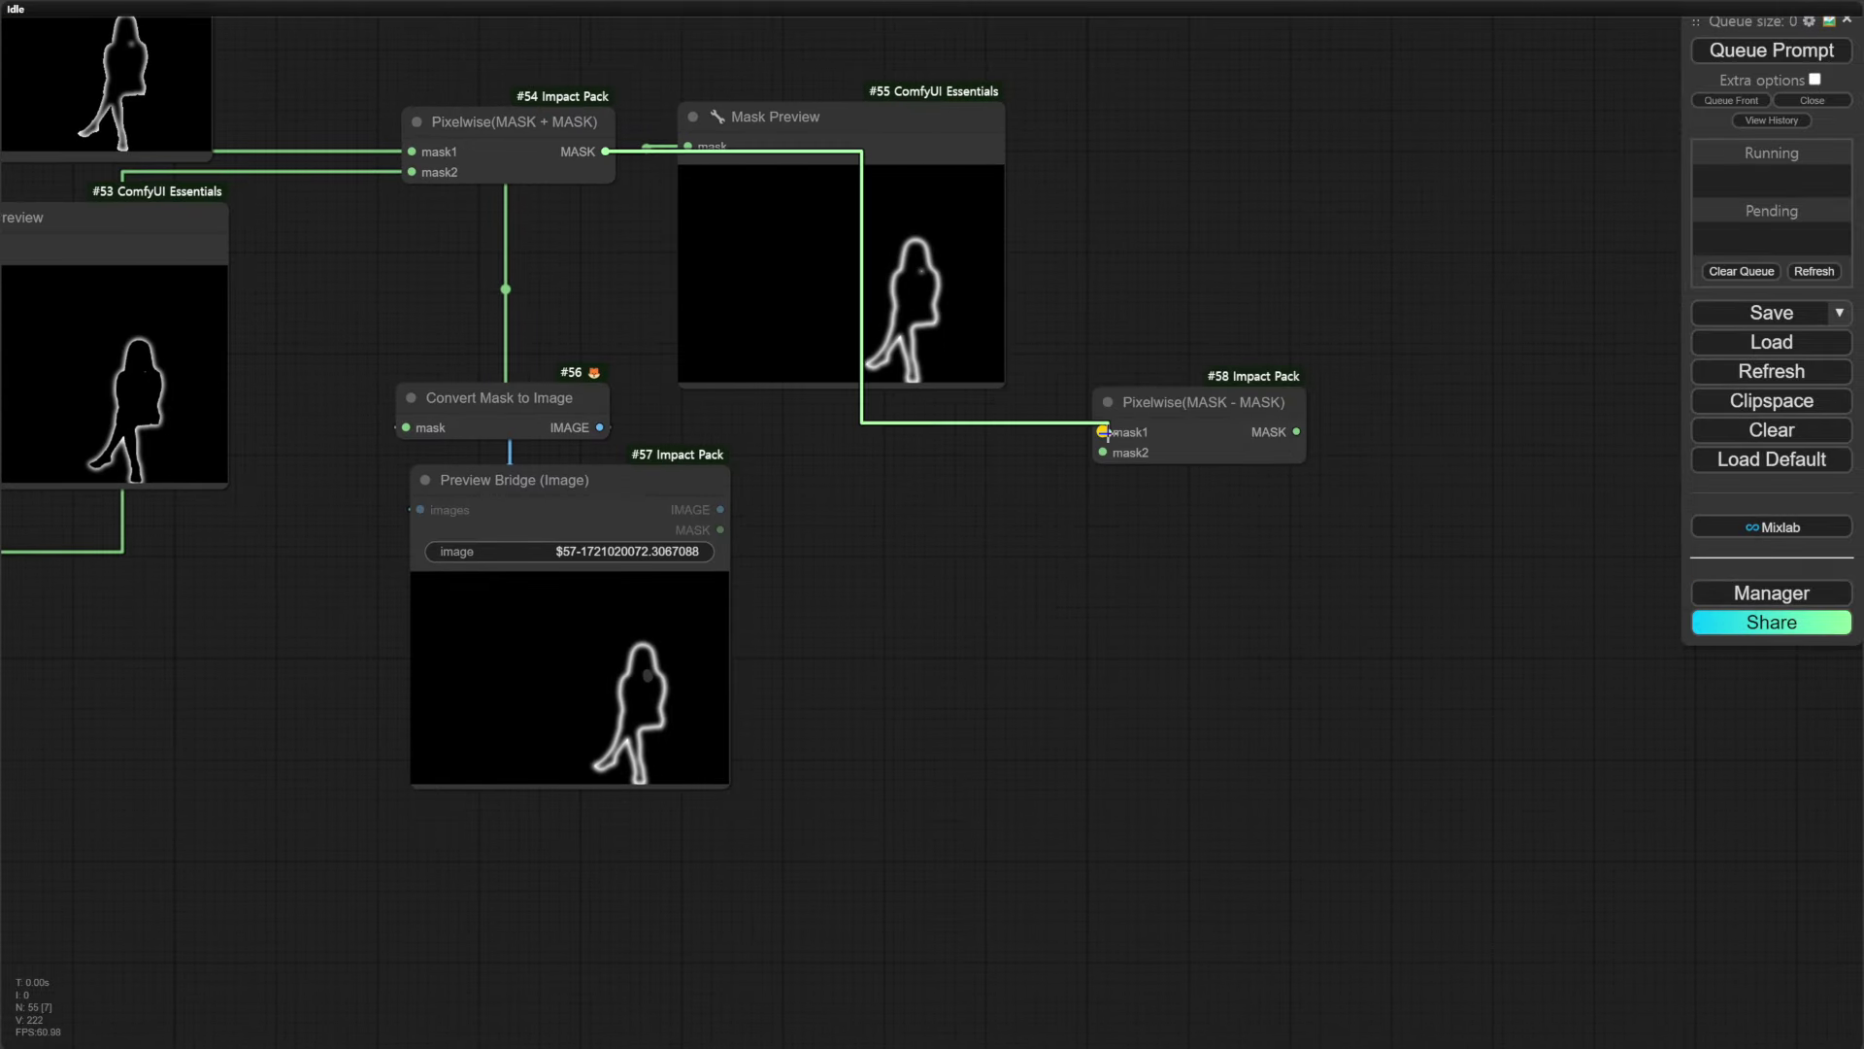
pyautogui.moveTo(1107, 432); pyautogui.dragTo(1103, 432)
pyautogui.moveTo(720, 530); pyautogui.dragTo(1103, 453)
# Preview the cleaned outline in an enlarged Mask Preview copy connected to the final subtraction, and run the workflow
pyautogui.hotkey('ctrl', 'v')
pyautogui.moveTo(1296, 432); pyautogui.dragTo(1438, 475)
pyautogui.moveTo(1390, 514); pyautogui.dragTo(947, 407)
pyautogui.moveTo(1078, 354); pyautogui.dragTo(1023, 310)
pyautogui.hotkey('ctrl', 'Return')
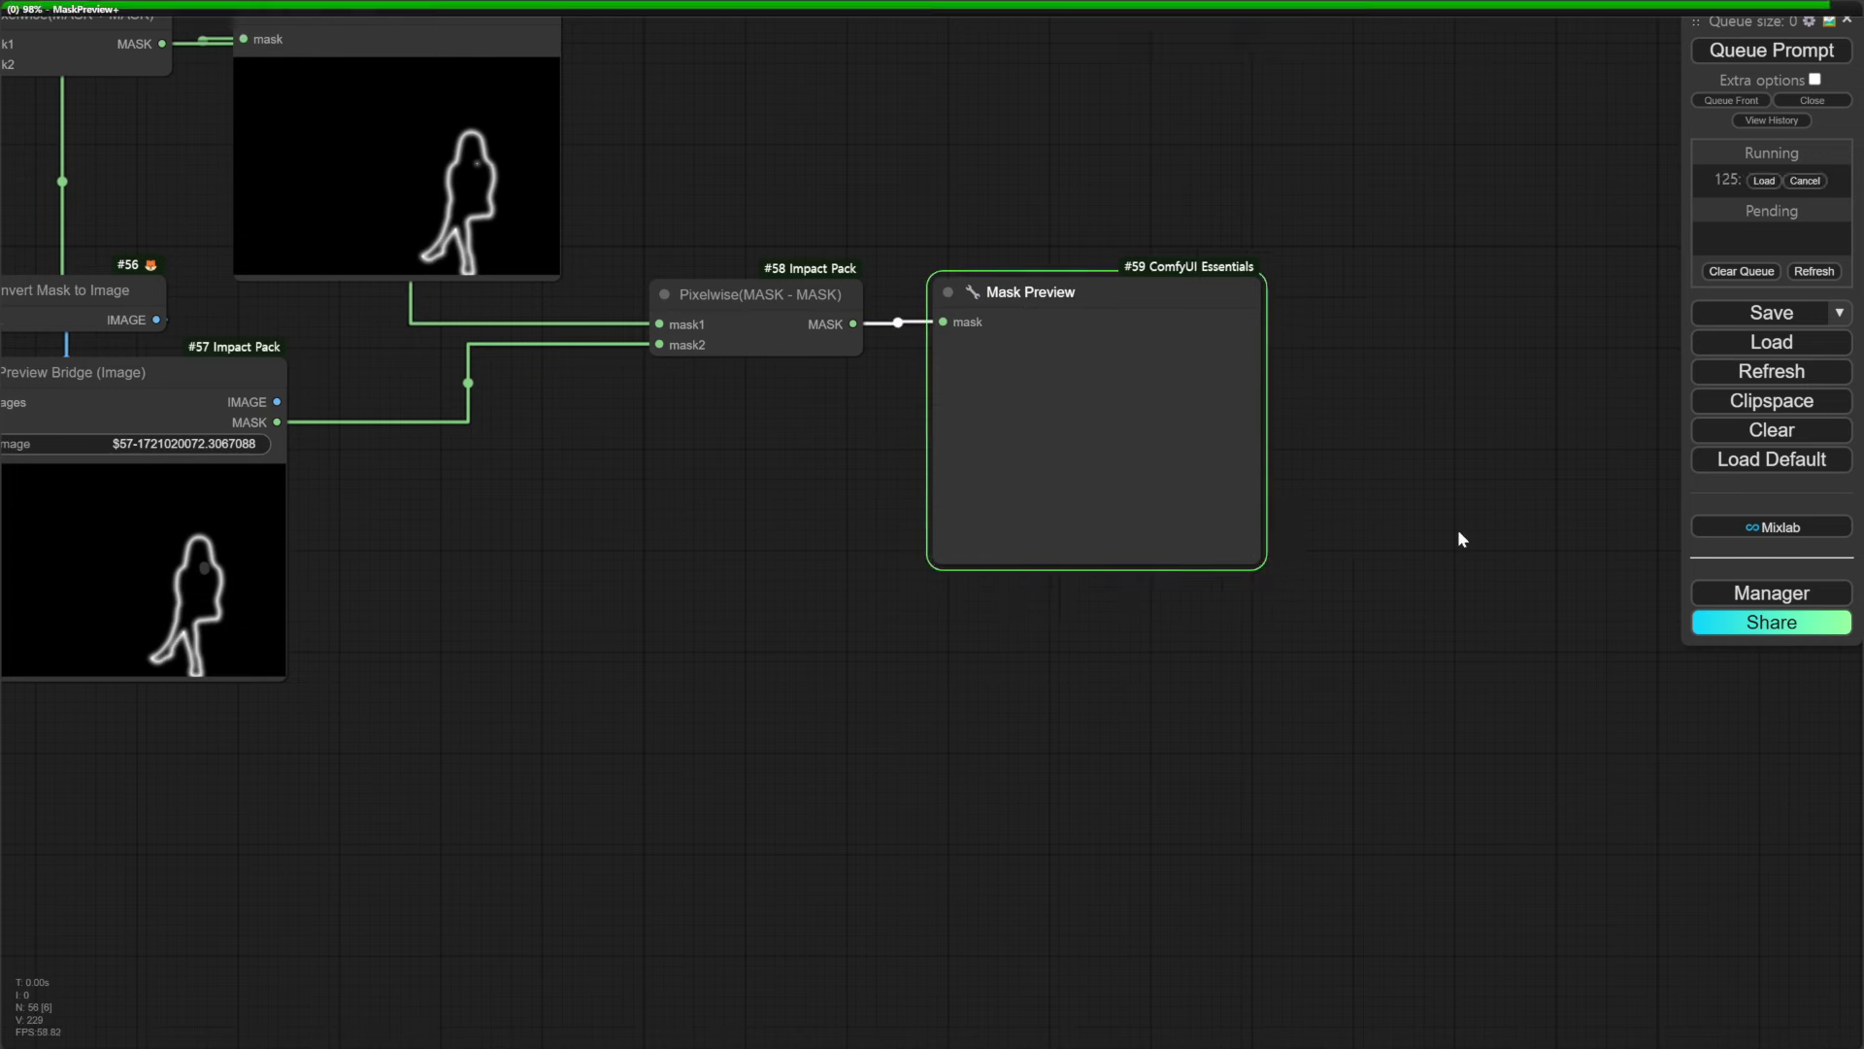
pyautogui.scroll(6, 1376, 705)
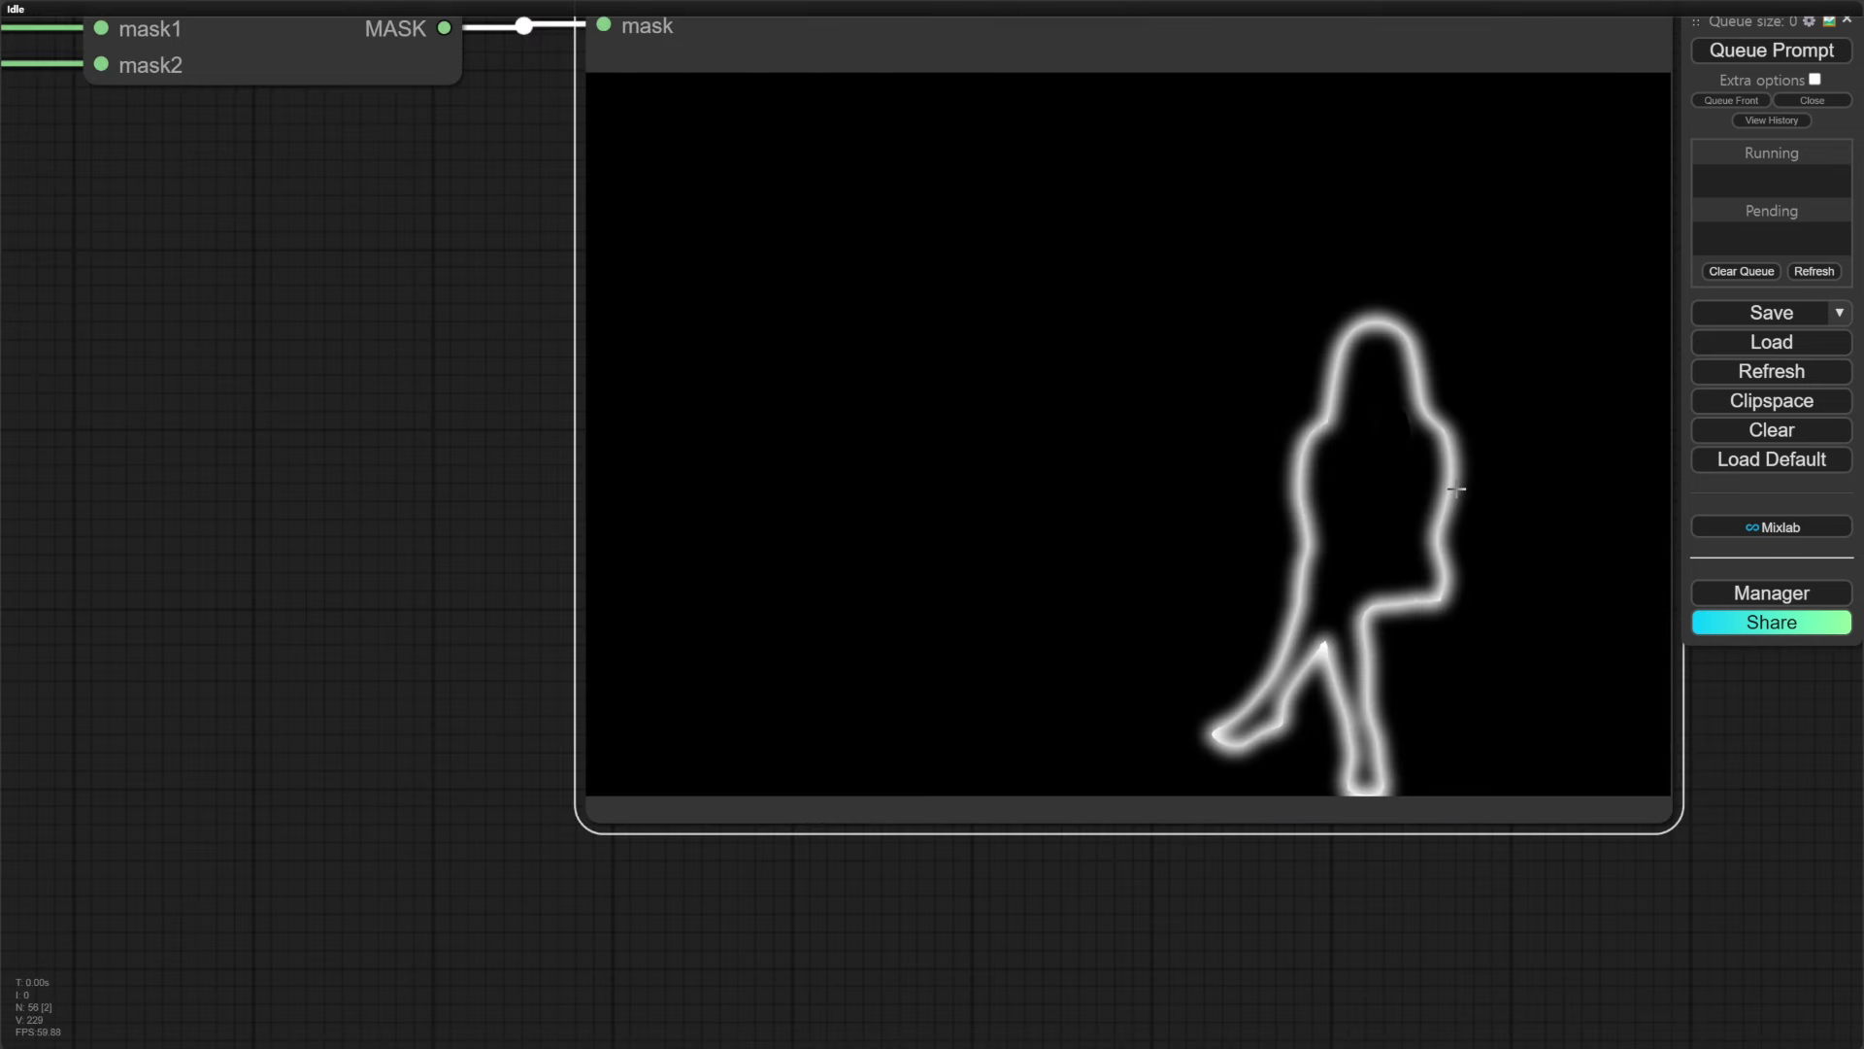
# Add an InpaintModelConditioning node to the workflow in the empty area near the composited image
pyautogui.scroll(-17, 1456, 489)
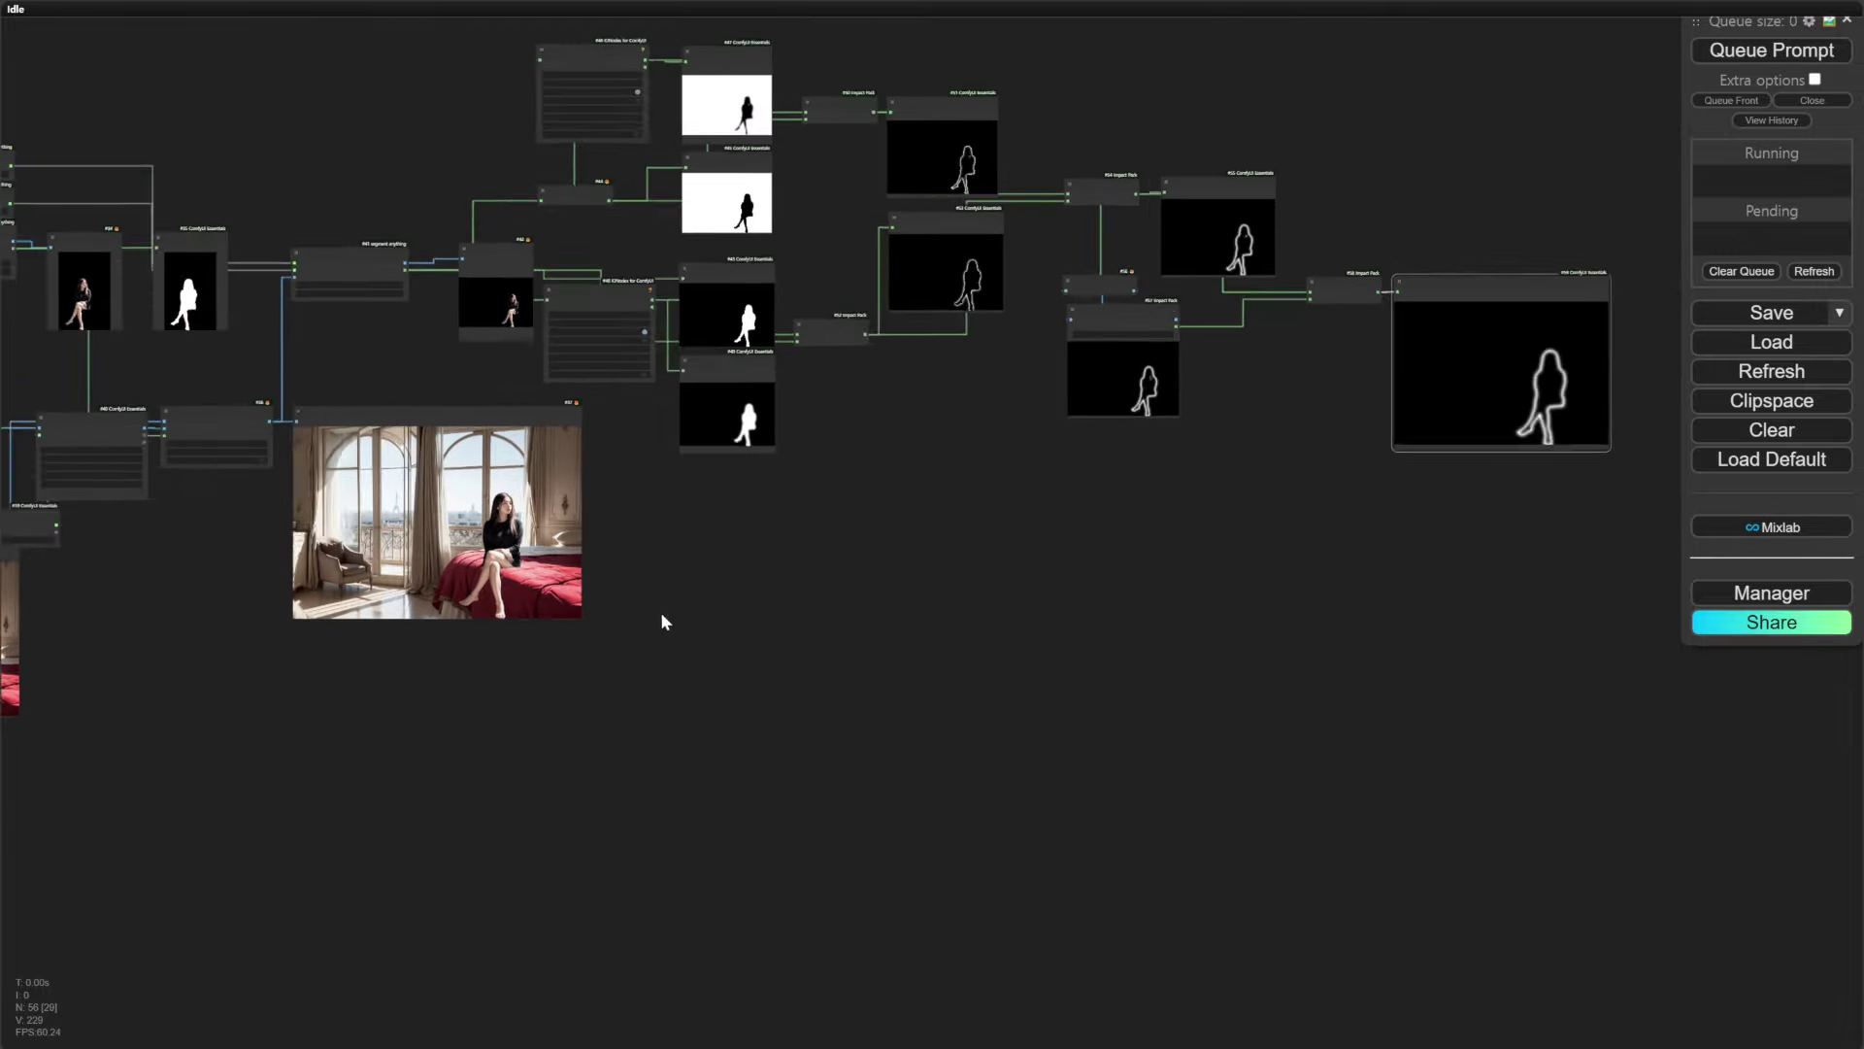
pyautogui.scroll(5, 660, 612)
pyautogui.moveTo(407, 651); pyautogui.dragTo(842, 632)
pyautogui.moveTo(842, 491); pyautogui.dragTo(827, 621)
pyautogui.scroll(-2, 826, 620)
pyautogui.doubleClick(1138, 478)
pyautogui.write('inpaint')
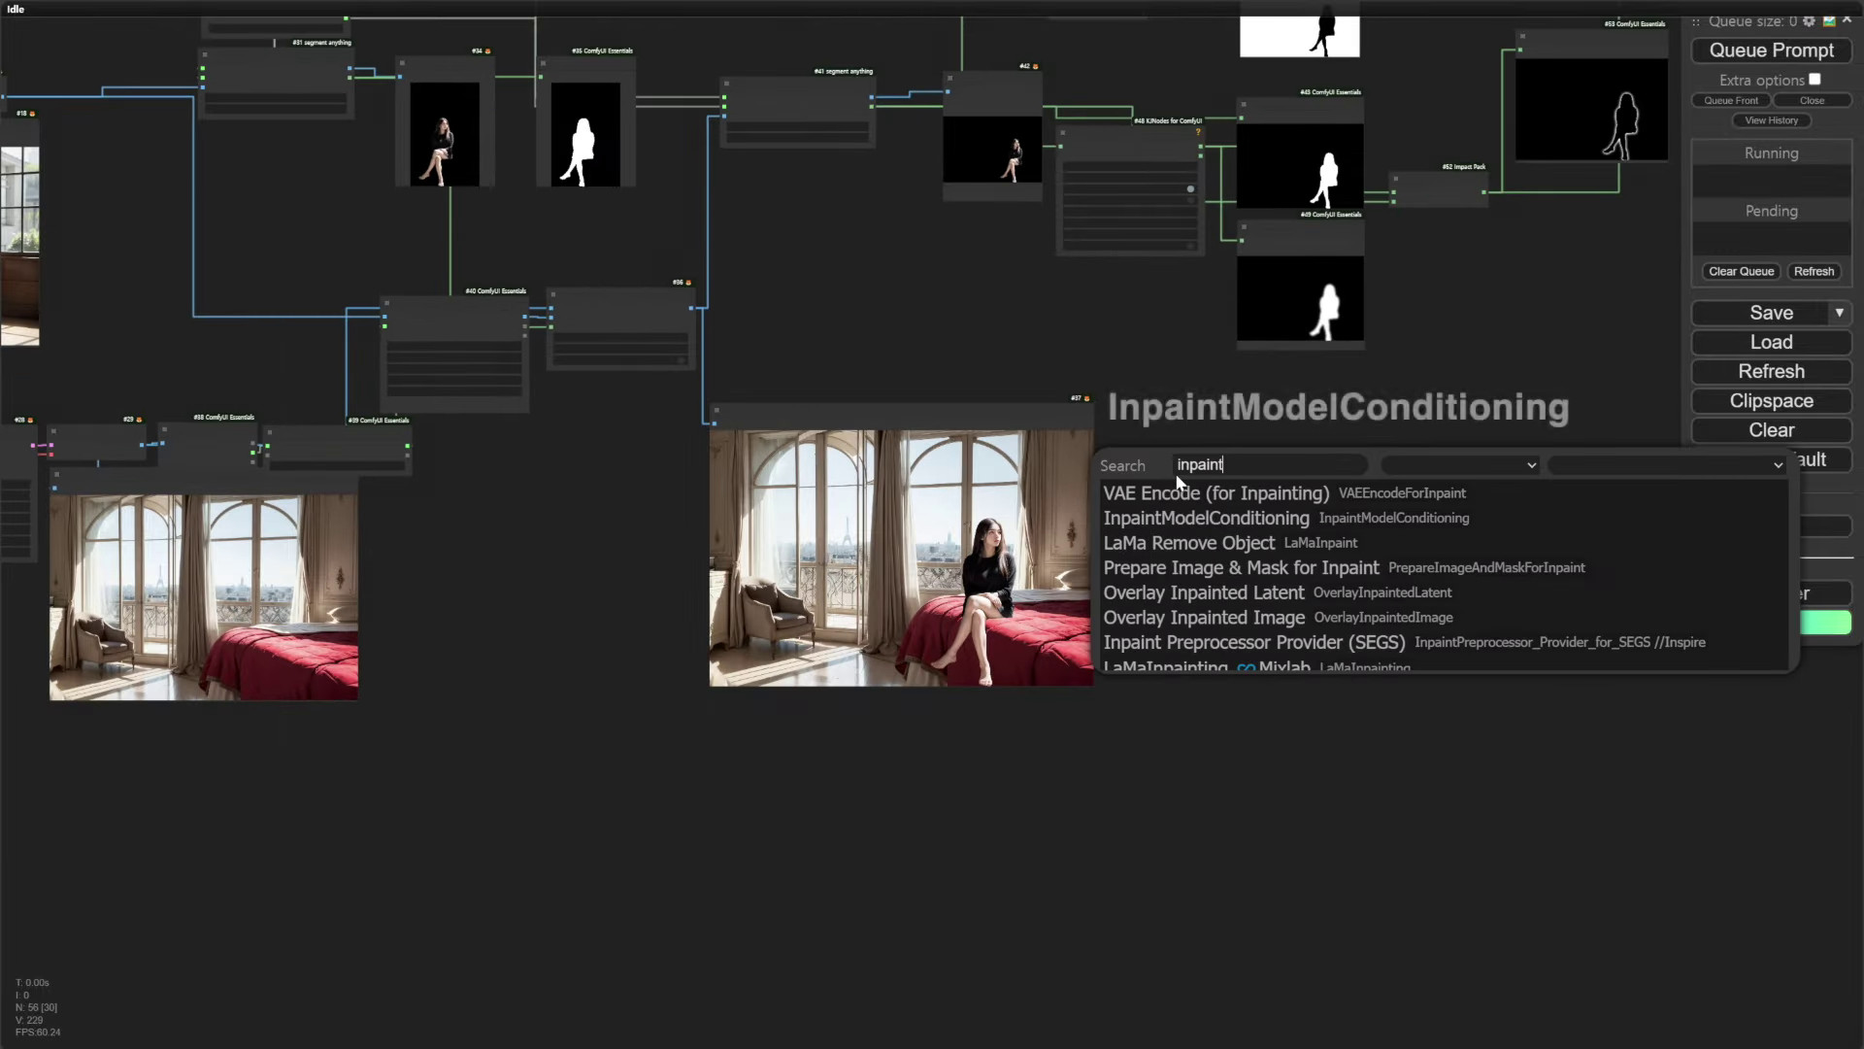
pyautogui.click(1248, 519)
# Move the InpaintModelConditioning node between the two prompt groups and feed its negative input from the portrait's negative prompt
pyautogui.scroll(6, 1249, 517)
pyautogui.scroll(-4, 1194, 616)
pyautogui.moveTo(1187, 481); pyautogui.dragTo(377, 612)
pyautogui.scroll(-6, 349, 533)
pyautogui.moveTo(350, 533); pyautogui.dragTo(1394, 686)
pyautogui.moveTo(1406, 719); pyautogui.dragTo(817, 428)
pyautogui.scroll(11, 585, 537)
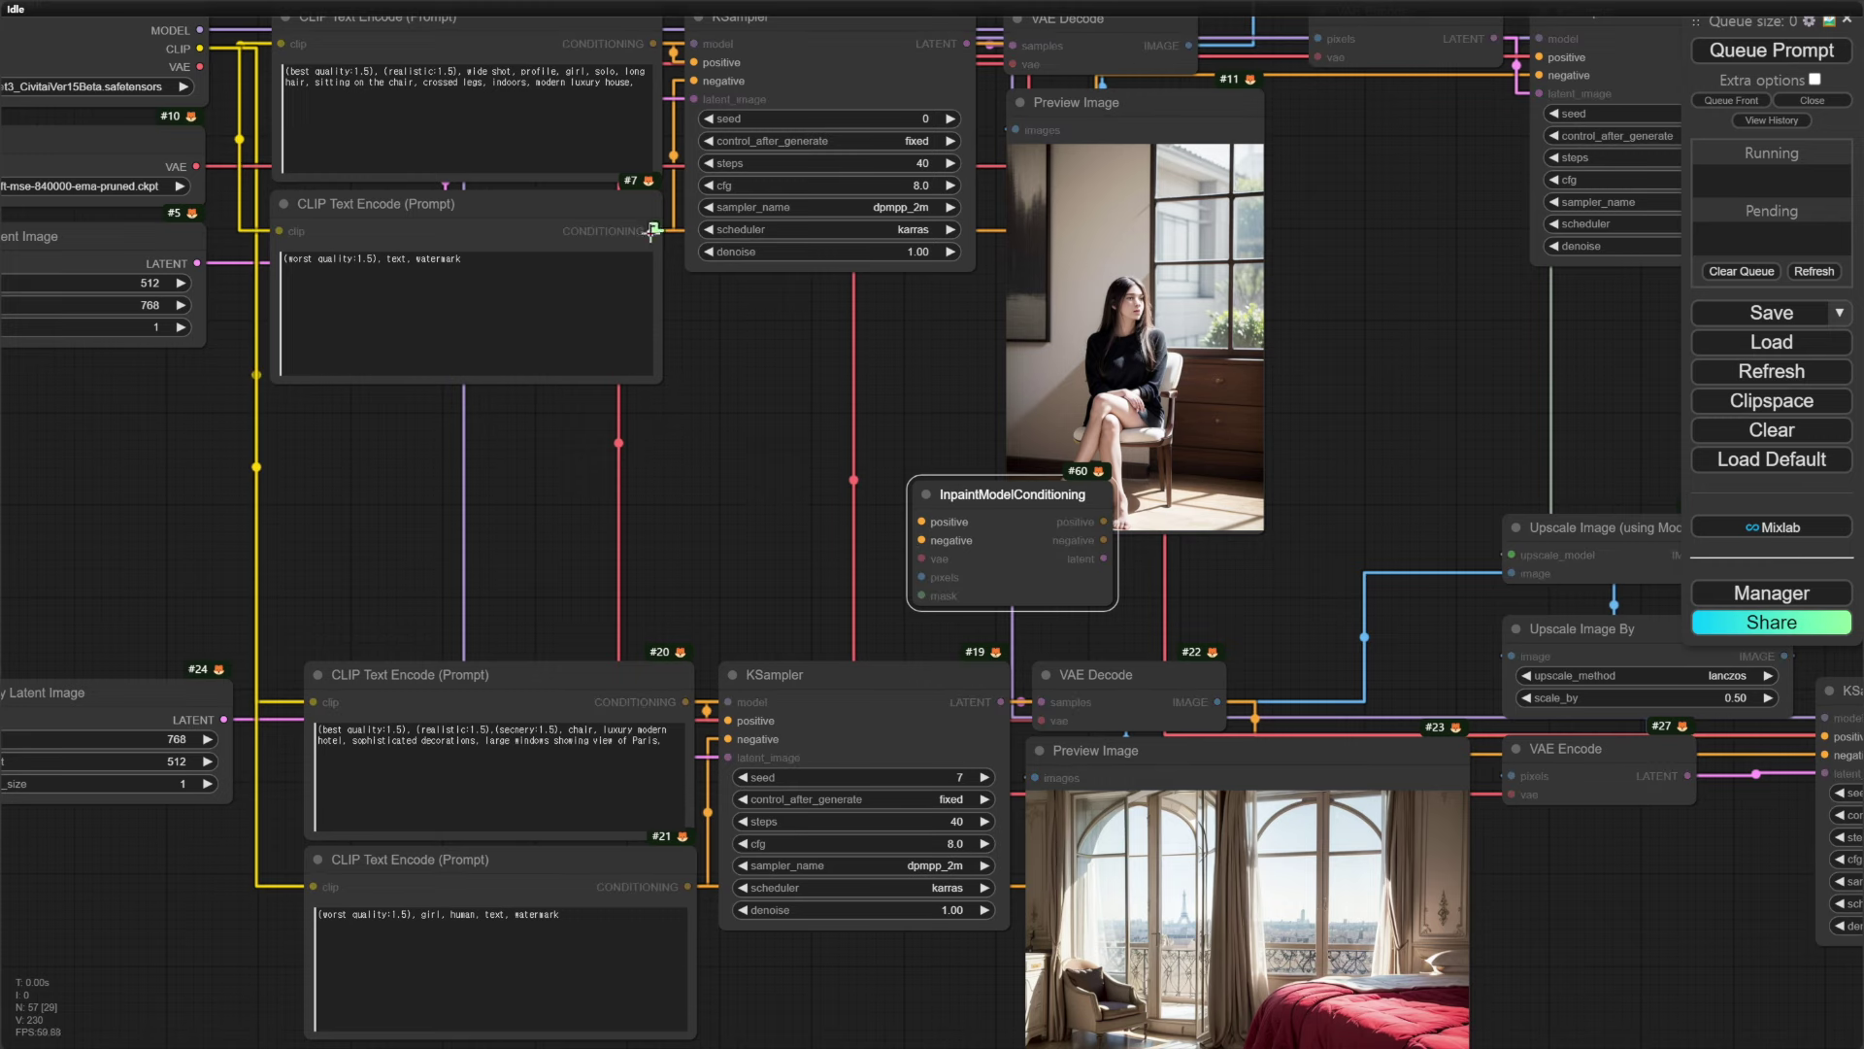
pyautogui.moveTo(910, 536); pyautogui.dragTo(920, 540)
# Add a Conditioning (Concat) node that joins the portrait's positive prompt with the hotel background's positive prompt
pyautogui.moveTo(693, 429); pyautogui.dragTo(678, 464)
pyautogui.doubleClick(678, 463)
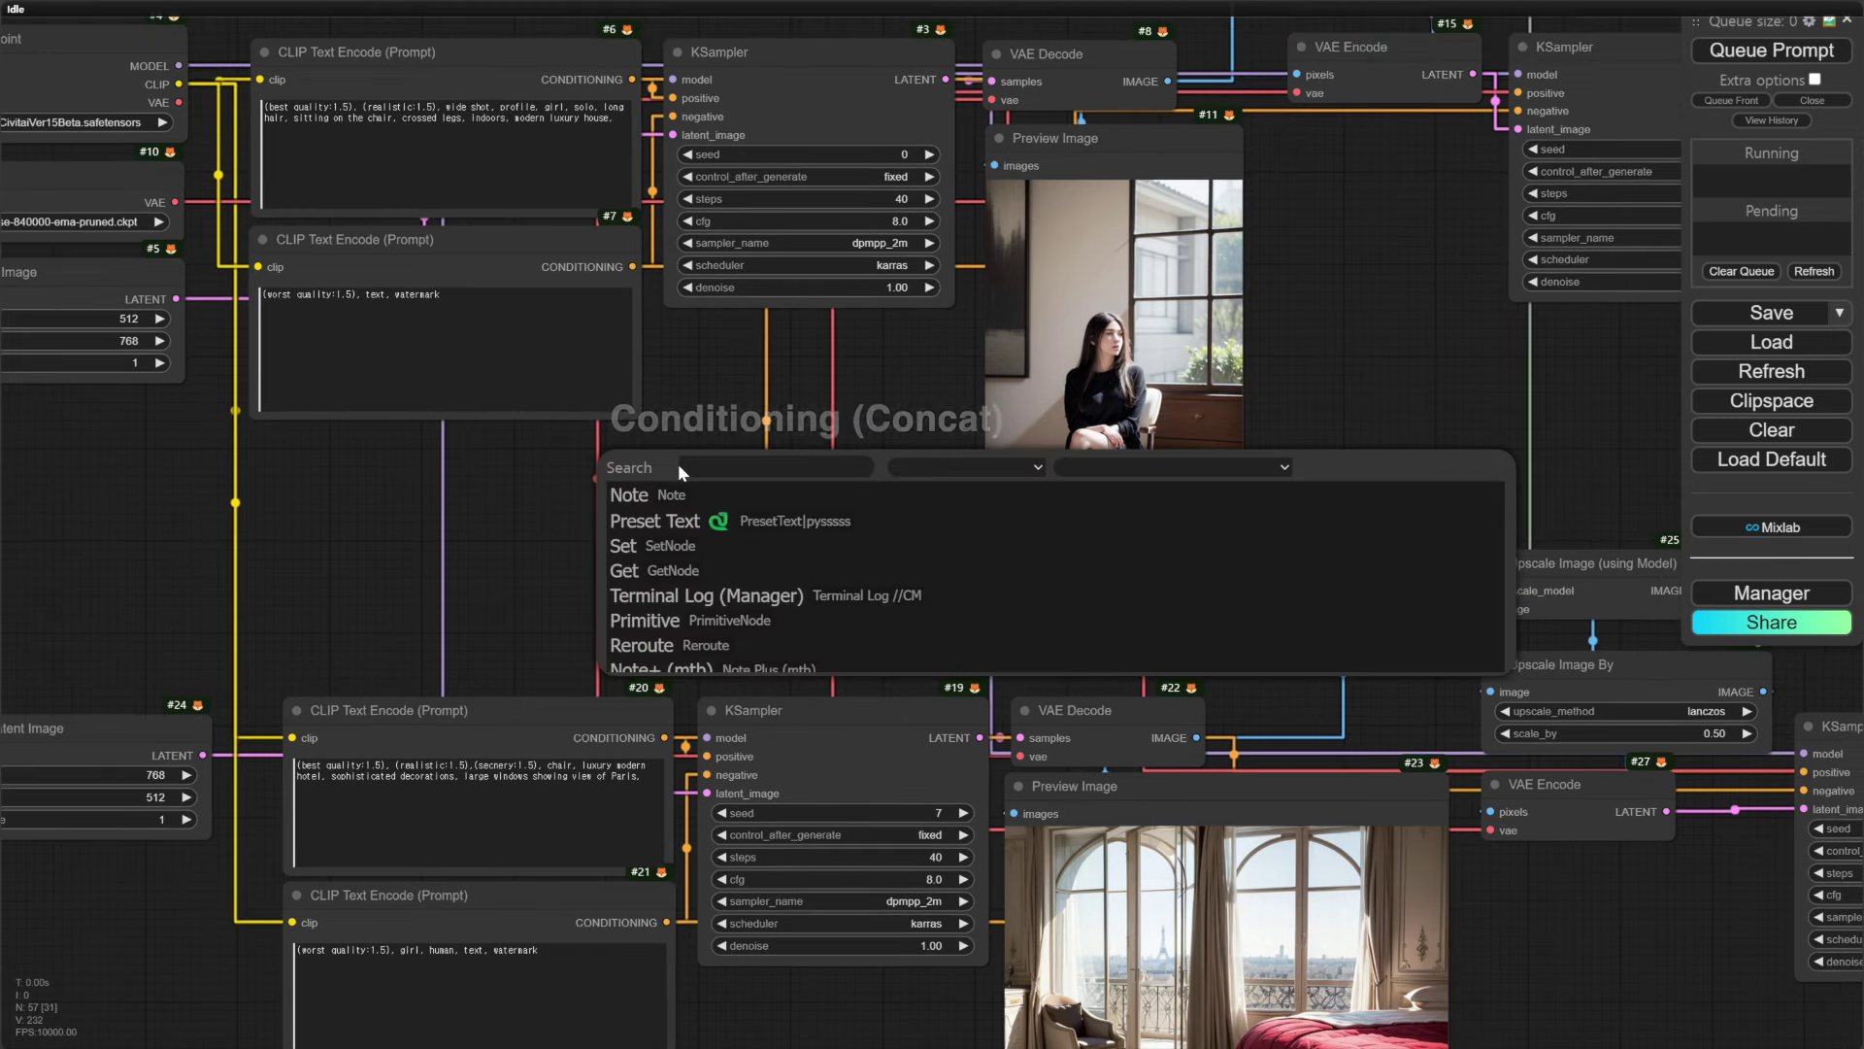
pyautogui.write('concat')
pyautogui.press('Return')
pyautogui.moveTo(632, 80); pyautogui.dragTo(682, 482)
pyautogui.moveTo(666, 739); pyautogui.dragTo(513, 490)
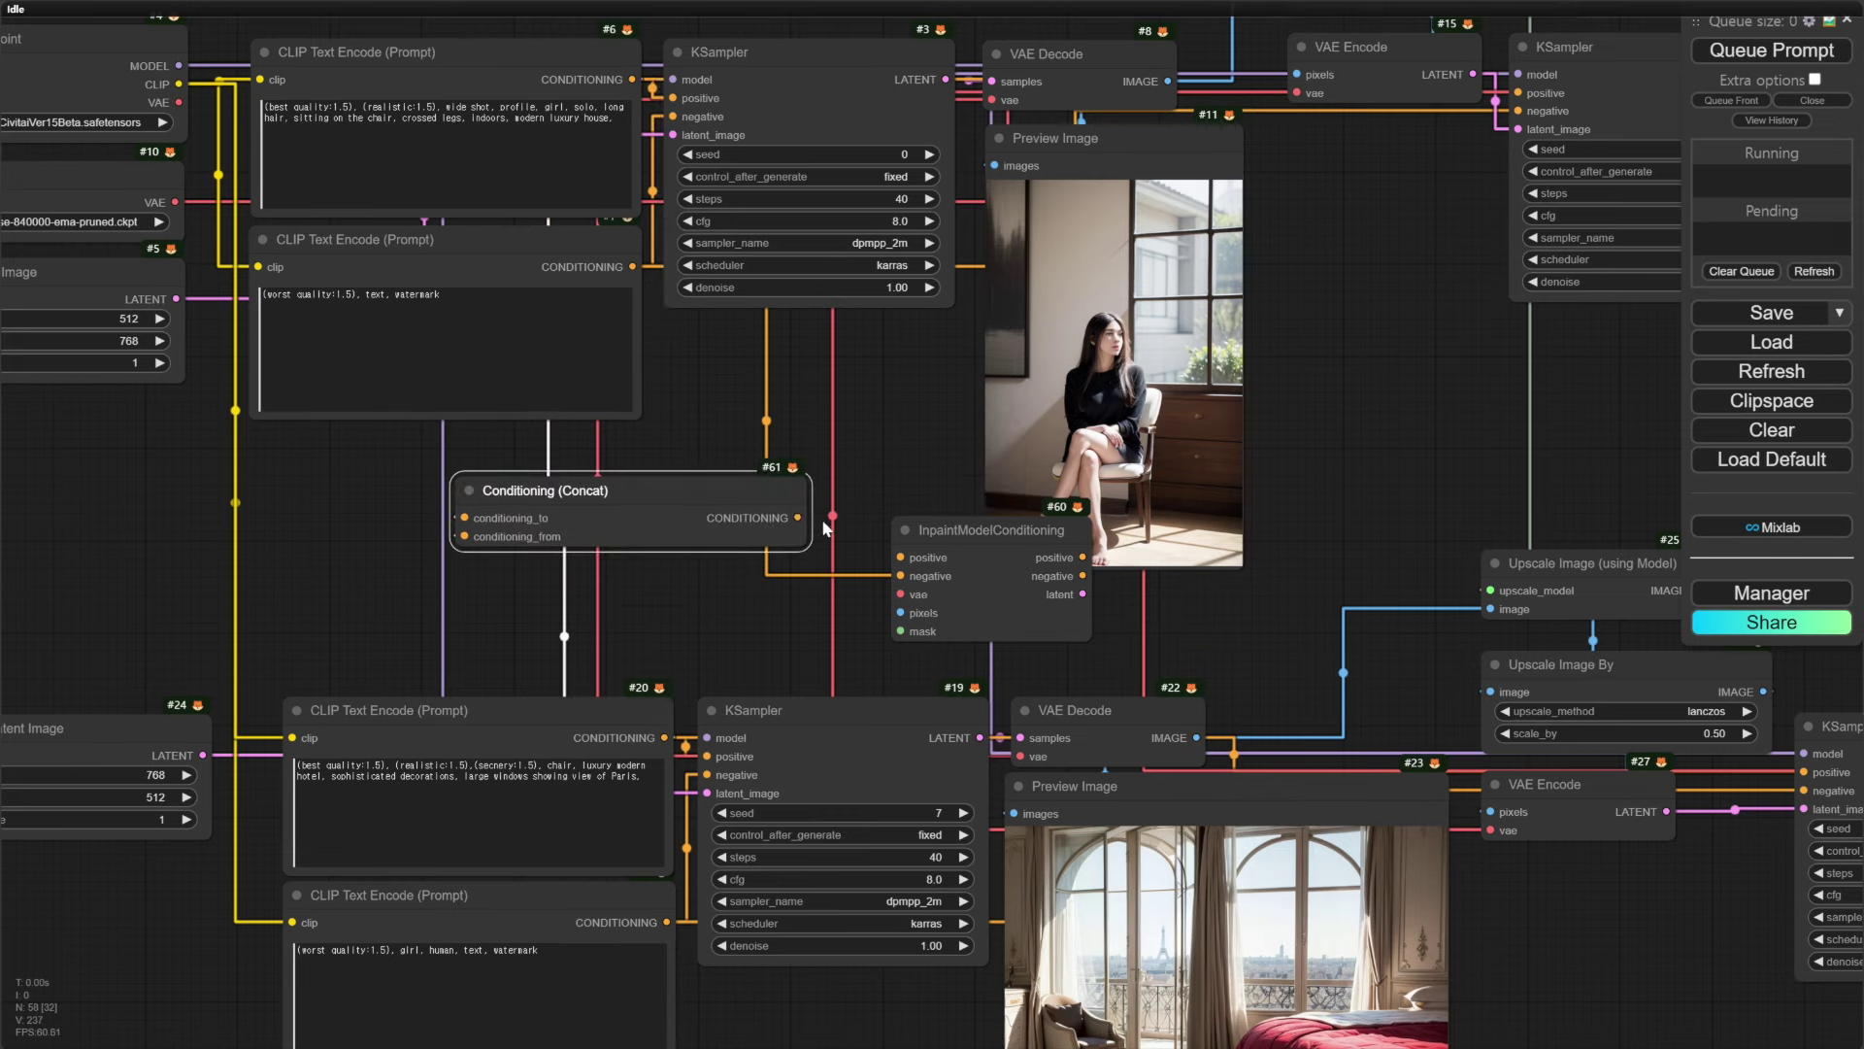
# Connect the concatenated conditioning and the loaded VAE to InpaintModelConditioning, and move both conditioning nodes beside the composited image's preview
pyautogui.moveTo(797, 517); pyautogui.dragTo(901, 557)
pyautogui.moveTo(175, 202); pyautogui.dragTo(901, 593)
pyautogui.moveTo(947, 535); pyautogui.dragTo(1786, 808)
pyautogui.scroll(-12, 880, 478)
pyautogui.moveTo(1727, 903); pyautogui.dragTo(665, 899)
pyautogui.moveTo(753, 799); pyautogui.dragTo(591, 858)
pyautogui.scroll(6, 987, 621)
pyautogui.scroll(4, 988, 607)
pyautogui.moveTo(1331, 661); pyautogui.dragTo(739, 656)
pyautogui.scroll(-2, 1228, 281)
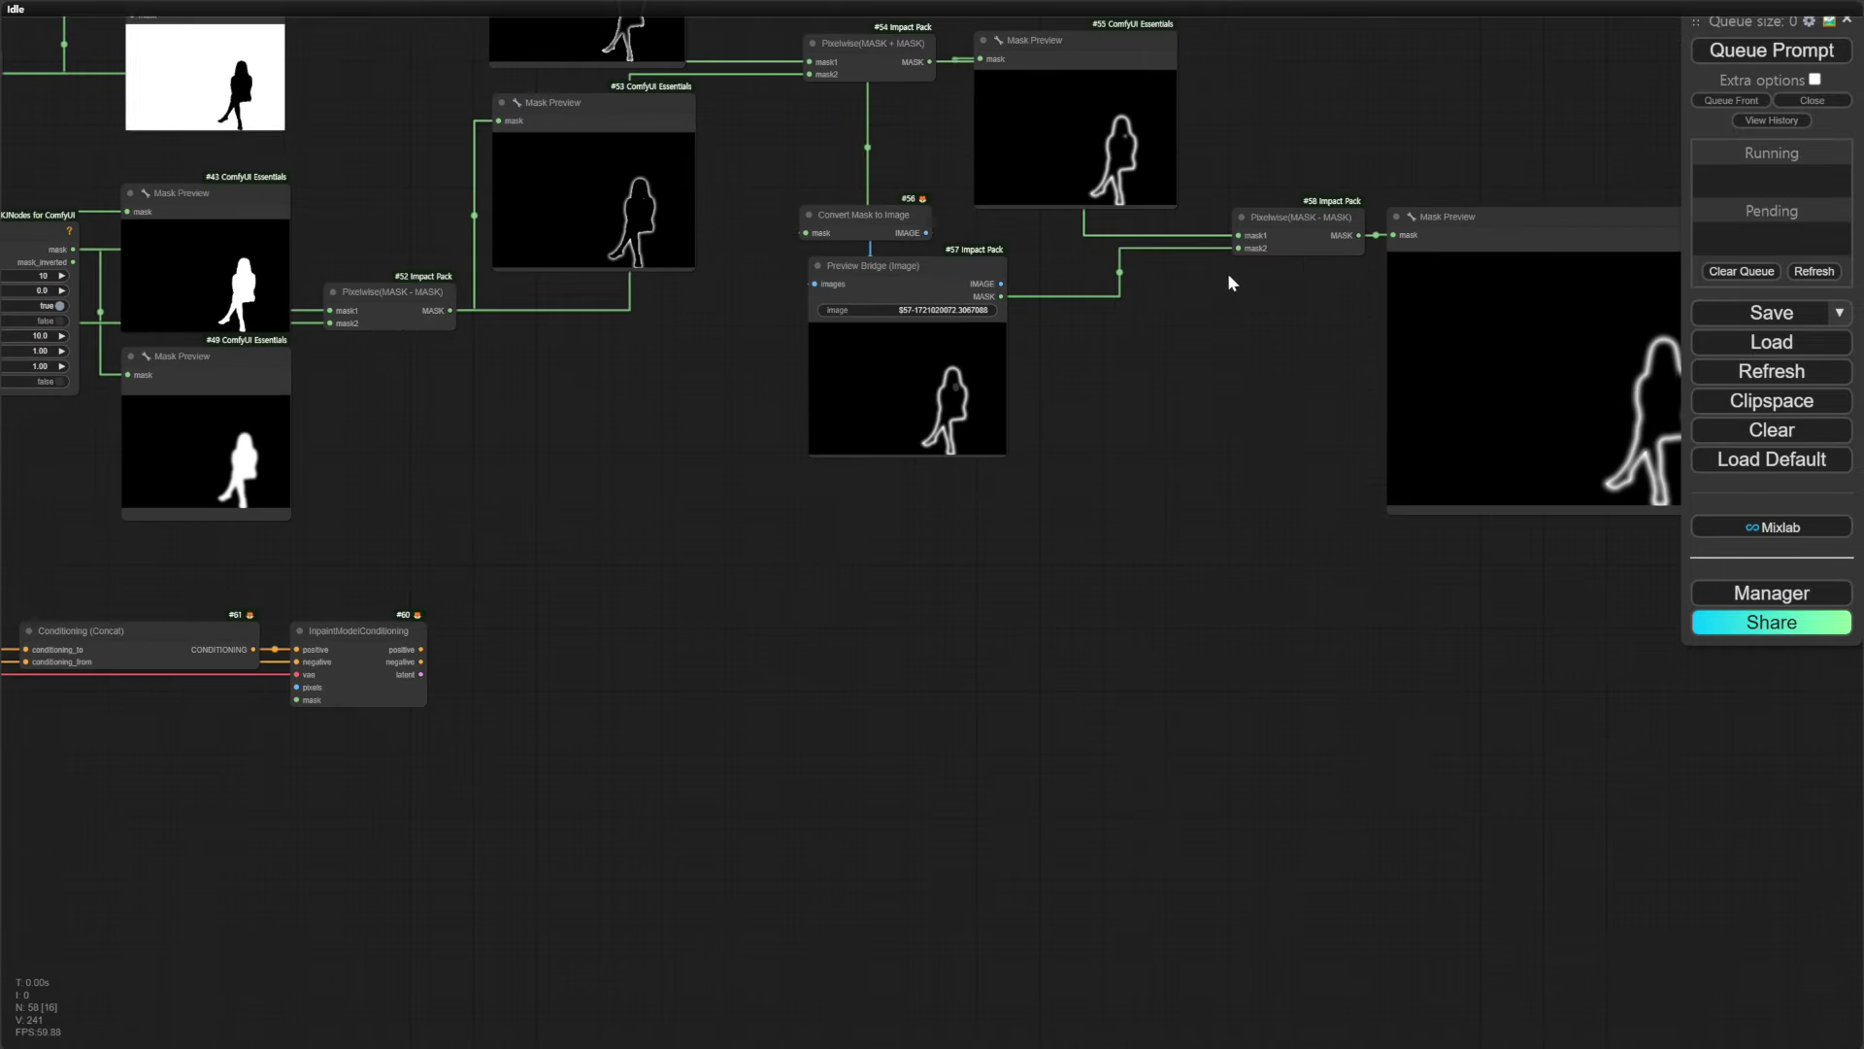
# Feed InpaintModelConditioning the cleaned outline mask from the last Pixelwise(MASK - MASK) and the ImageCompositeMasked output as pixels
pyautogui.moveTo(1368, 534); pyautogui.dragTo(1342, 452)
pyautogui.moveTo(1333, 154); pyautogui.dragTo(272, 618)
pyautogui.moveTo(244, 674); pyautogui.dragTo(1019, 656)
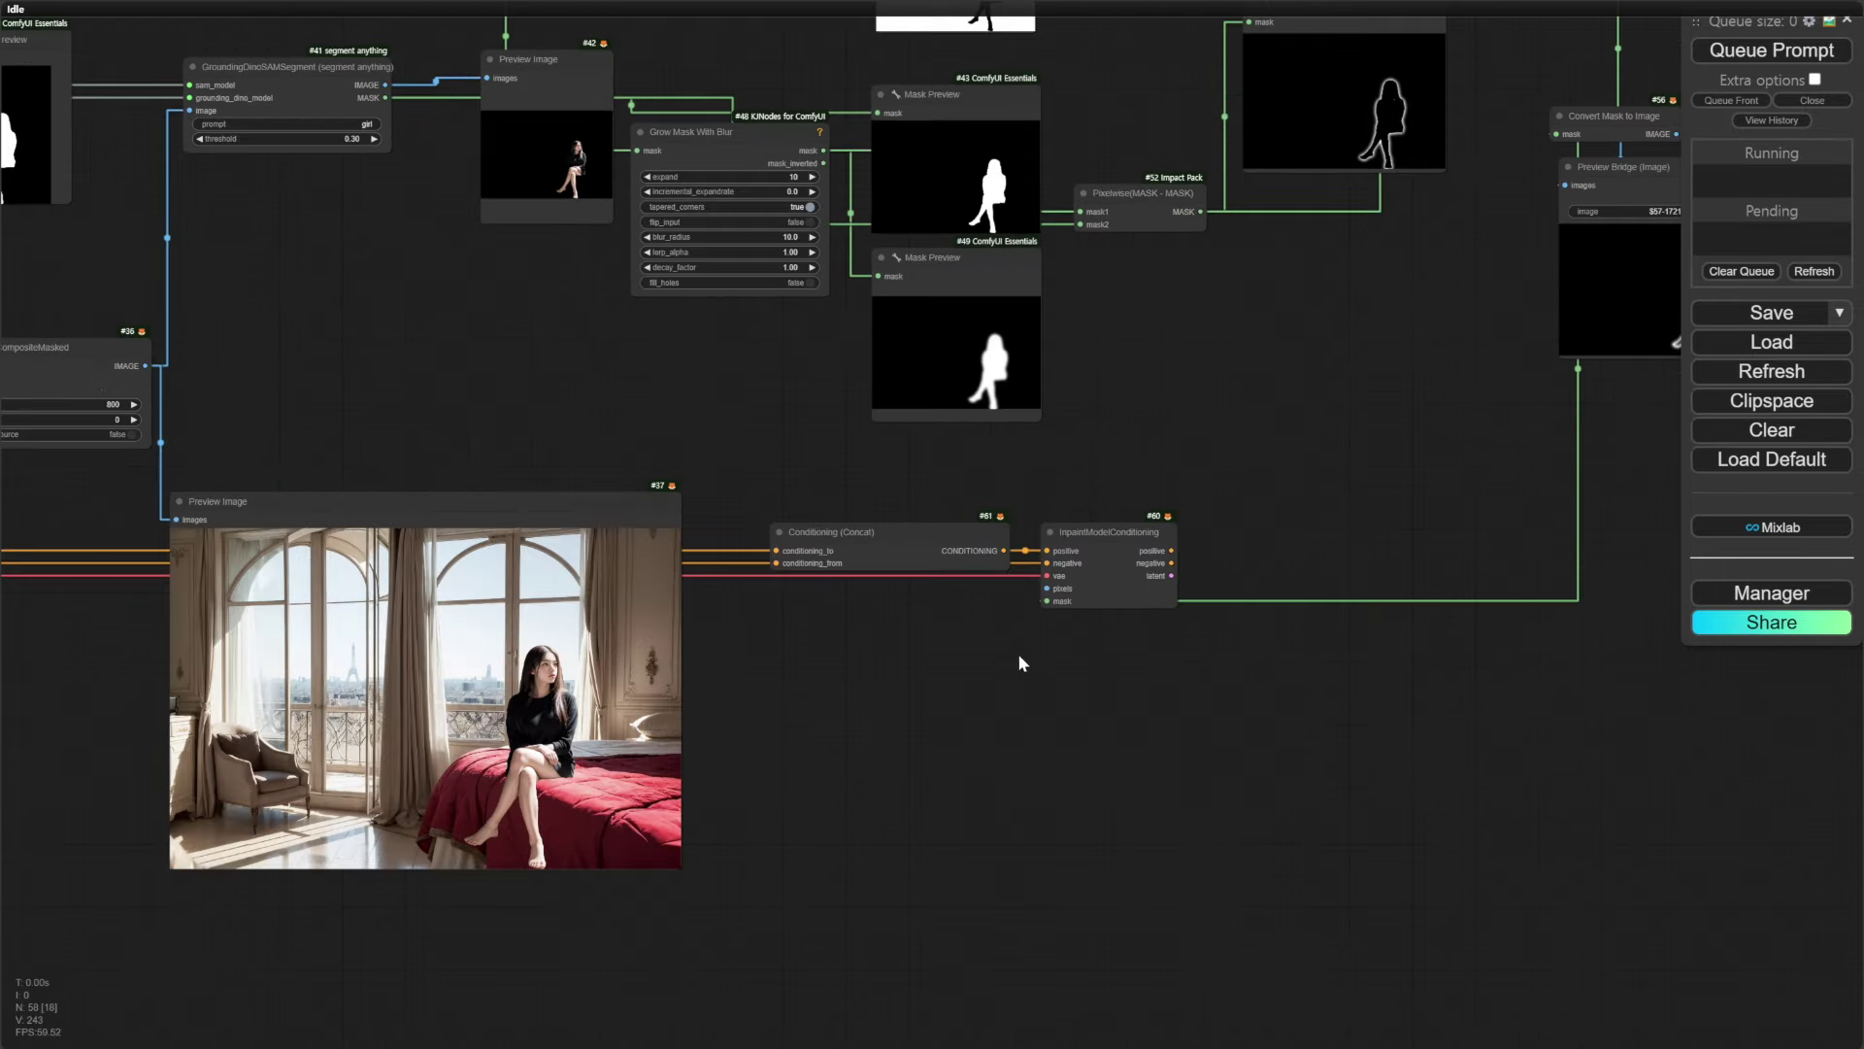
pyautogui.moveTo(1045, 592); pyautogui.dragTo(1047, 590)
pyautogui.scroll(-5, 943, 651)
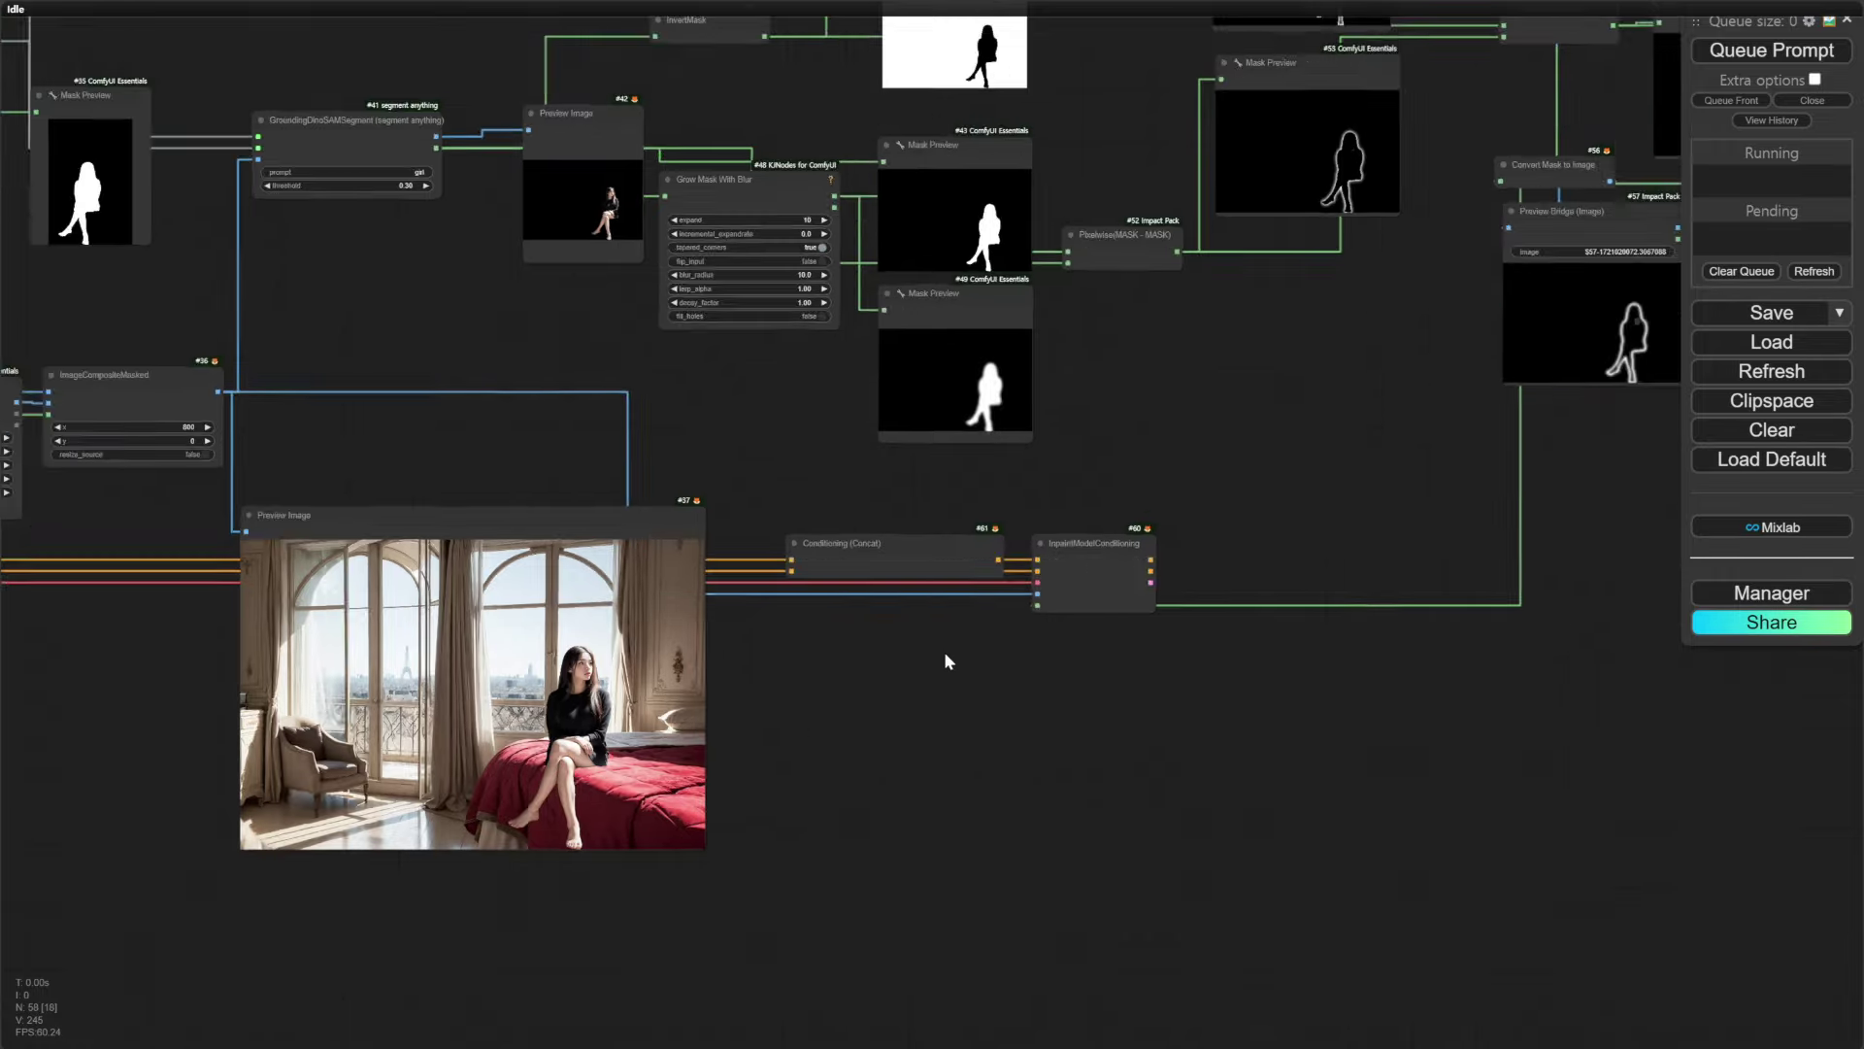
# Duplicate the hotel background's second KSampler, VAE Decode and Preview Image with their links, and connect InpaintModelConditioning's positive, negative and latent outputs
pyautogui.moveTo(306, 777); pyautogui.dragTo(957, 672)
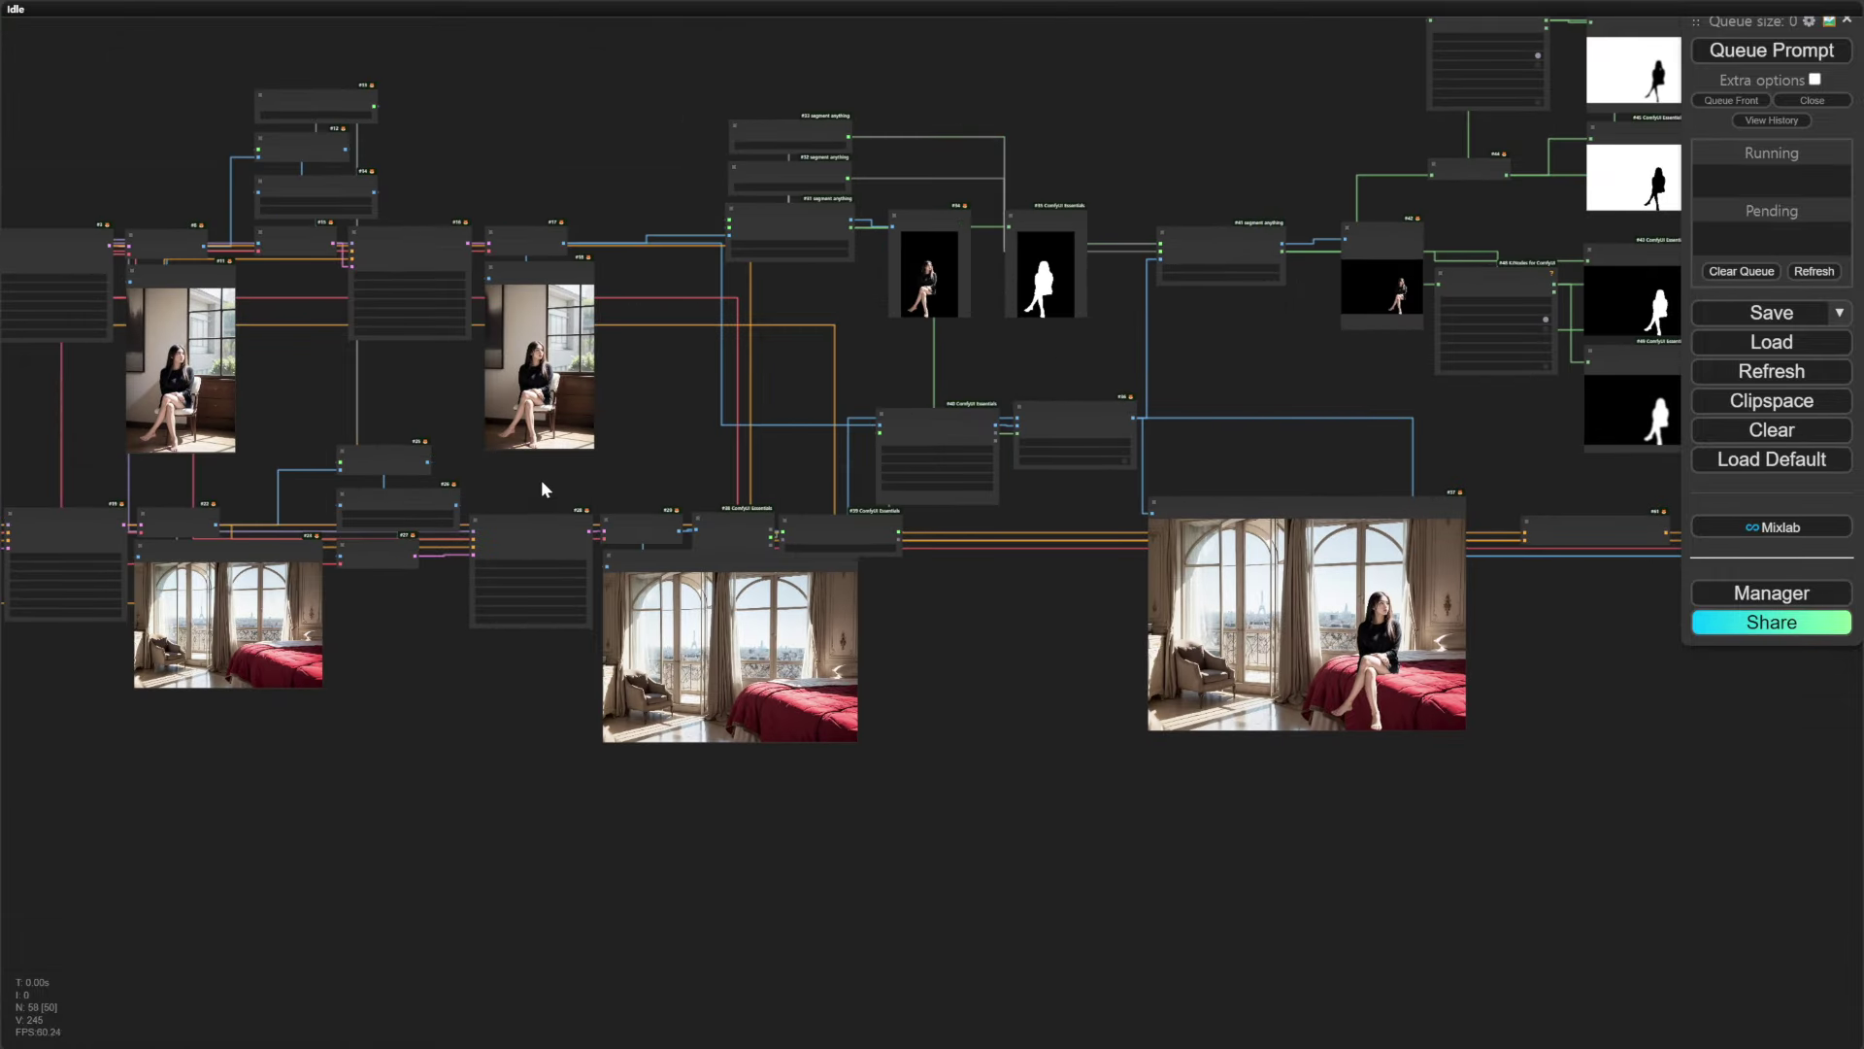
pyautogui.scroll(5, 542, 481)
pyautogui.moveTo(516, 508); pyautogui.dragTo(685, 629)
pyautogui.hotkey('ctrl', 'c')
pyautogui.moveTo(1594, 628); pyautogui.dragTo(566, 585)
pyautogui.hotkey('ctrl', 'shift', 'v')
pyautogui.moveTo(1045, 375); pyautogui.dragTo(1019, 335)
pyautogui.scroll(4, 955, 535)
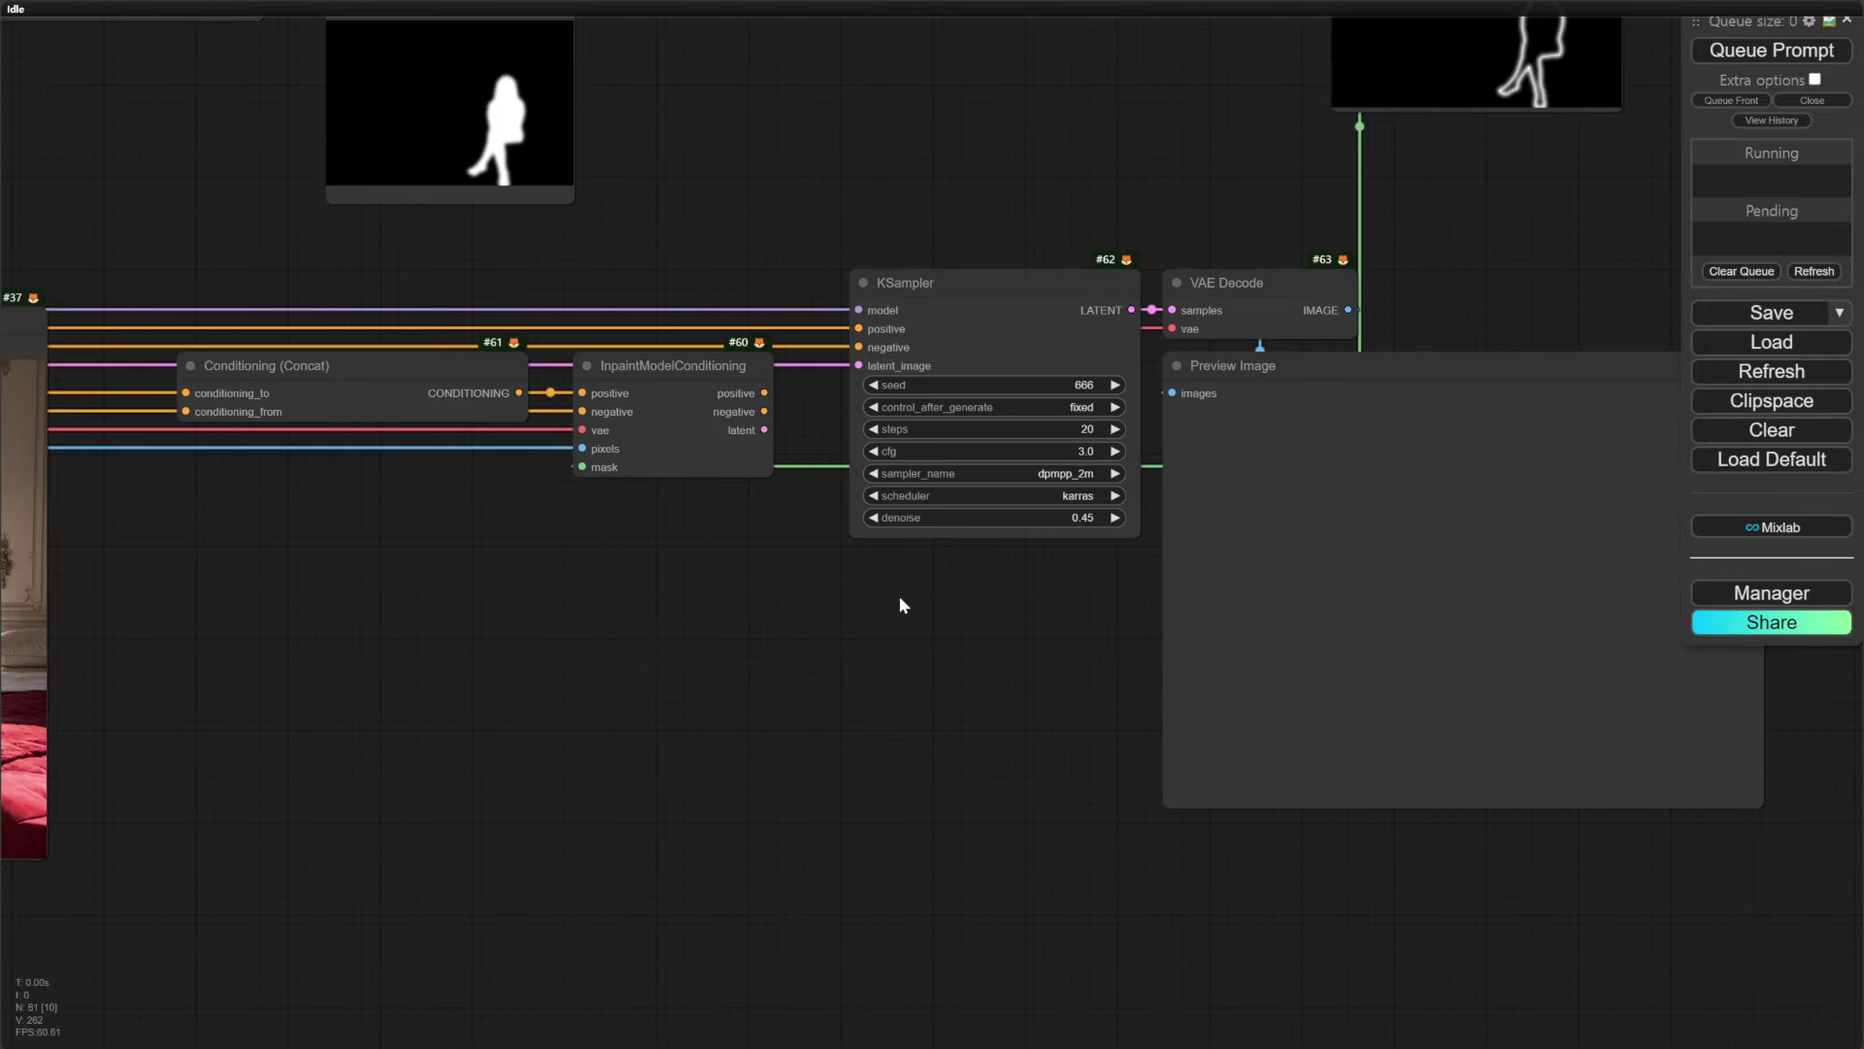
pyautogui.moveTo(764, 392); pyautogui.dragTo(858, 347)
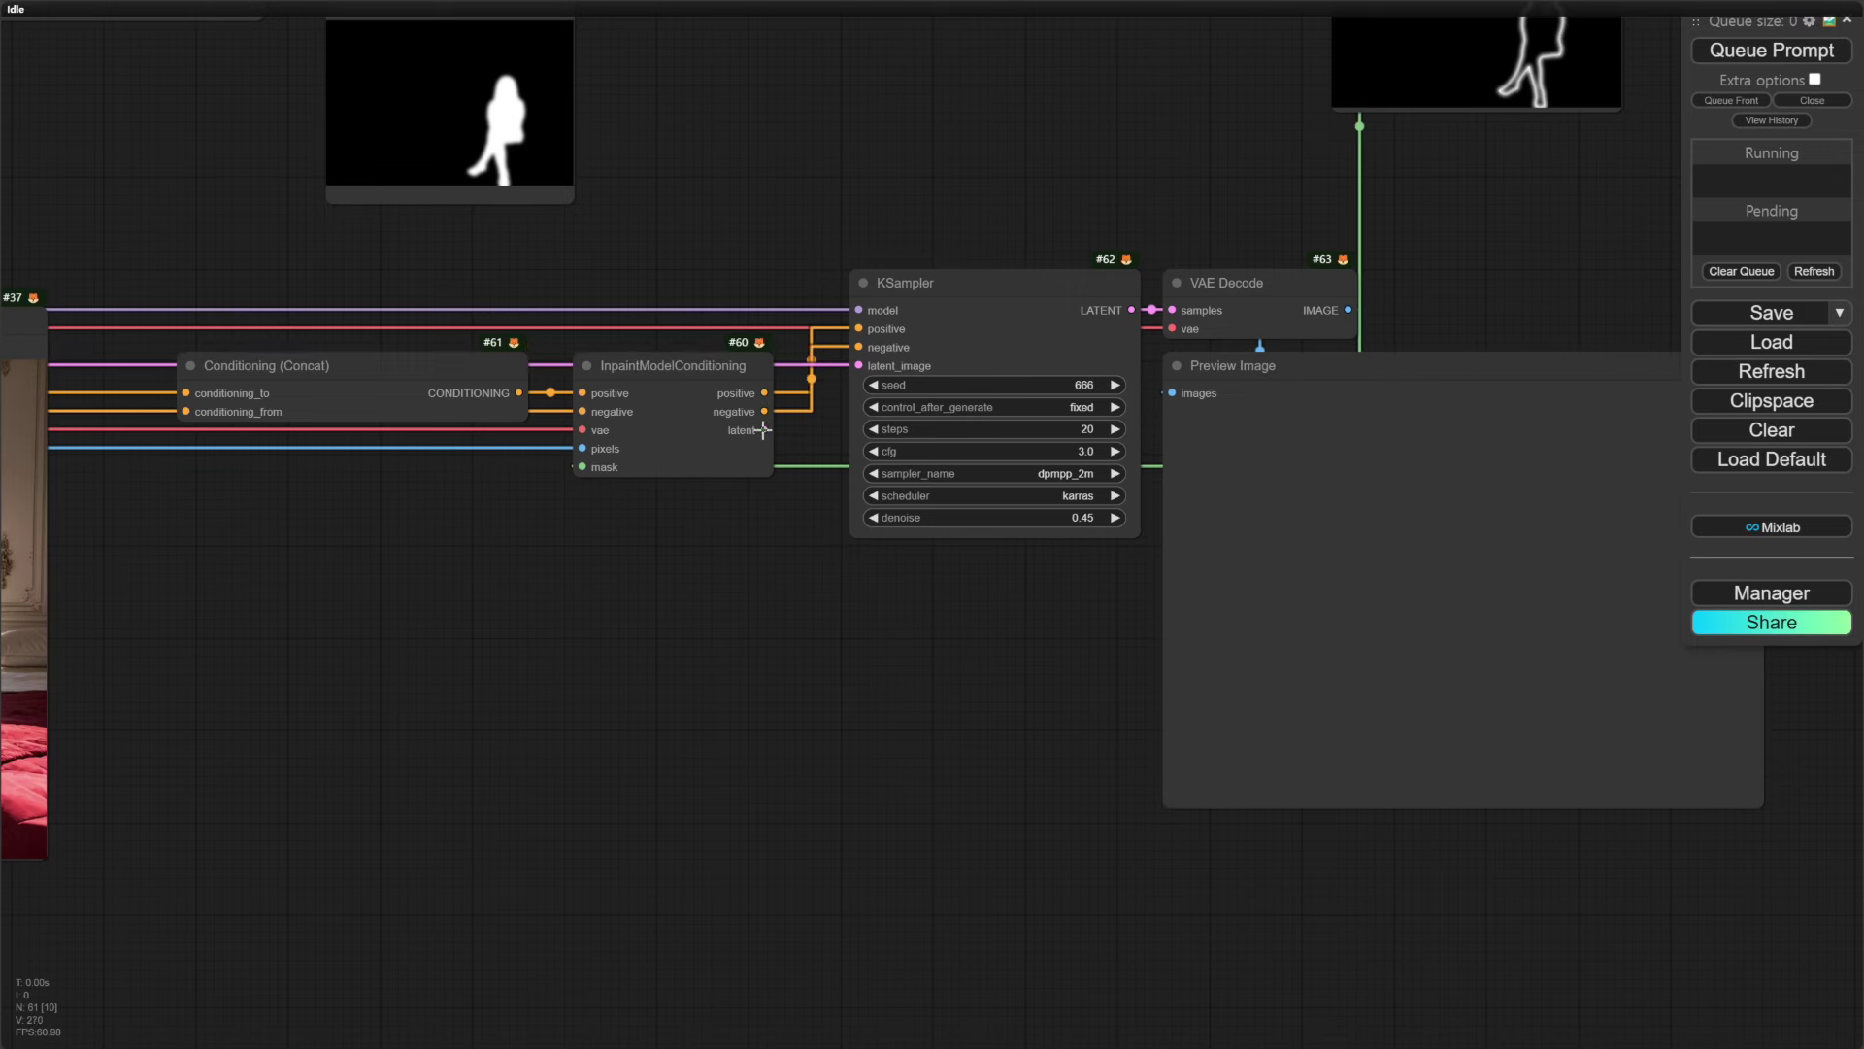
pyautogui.moveTo(764, 430); pyautogui.dragTo(858, 365)
# Insert a Differential Diffusion node into the model link feeding the new KSampler, and place it just above the sampler
pyautogui.moveTo(871, 100); pyautogui.dragTo(806, 290)
pyautogui.doubleClick(783, 286)
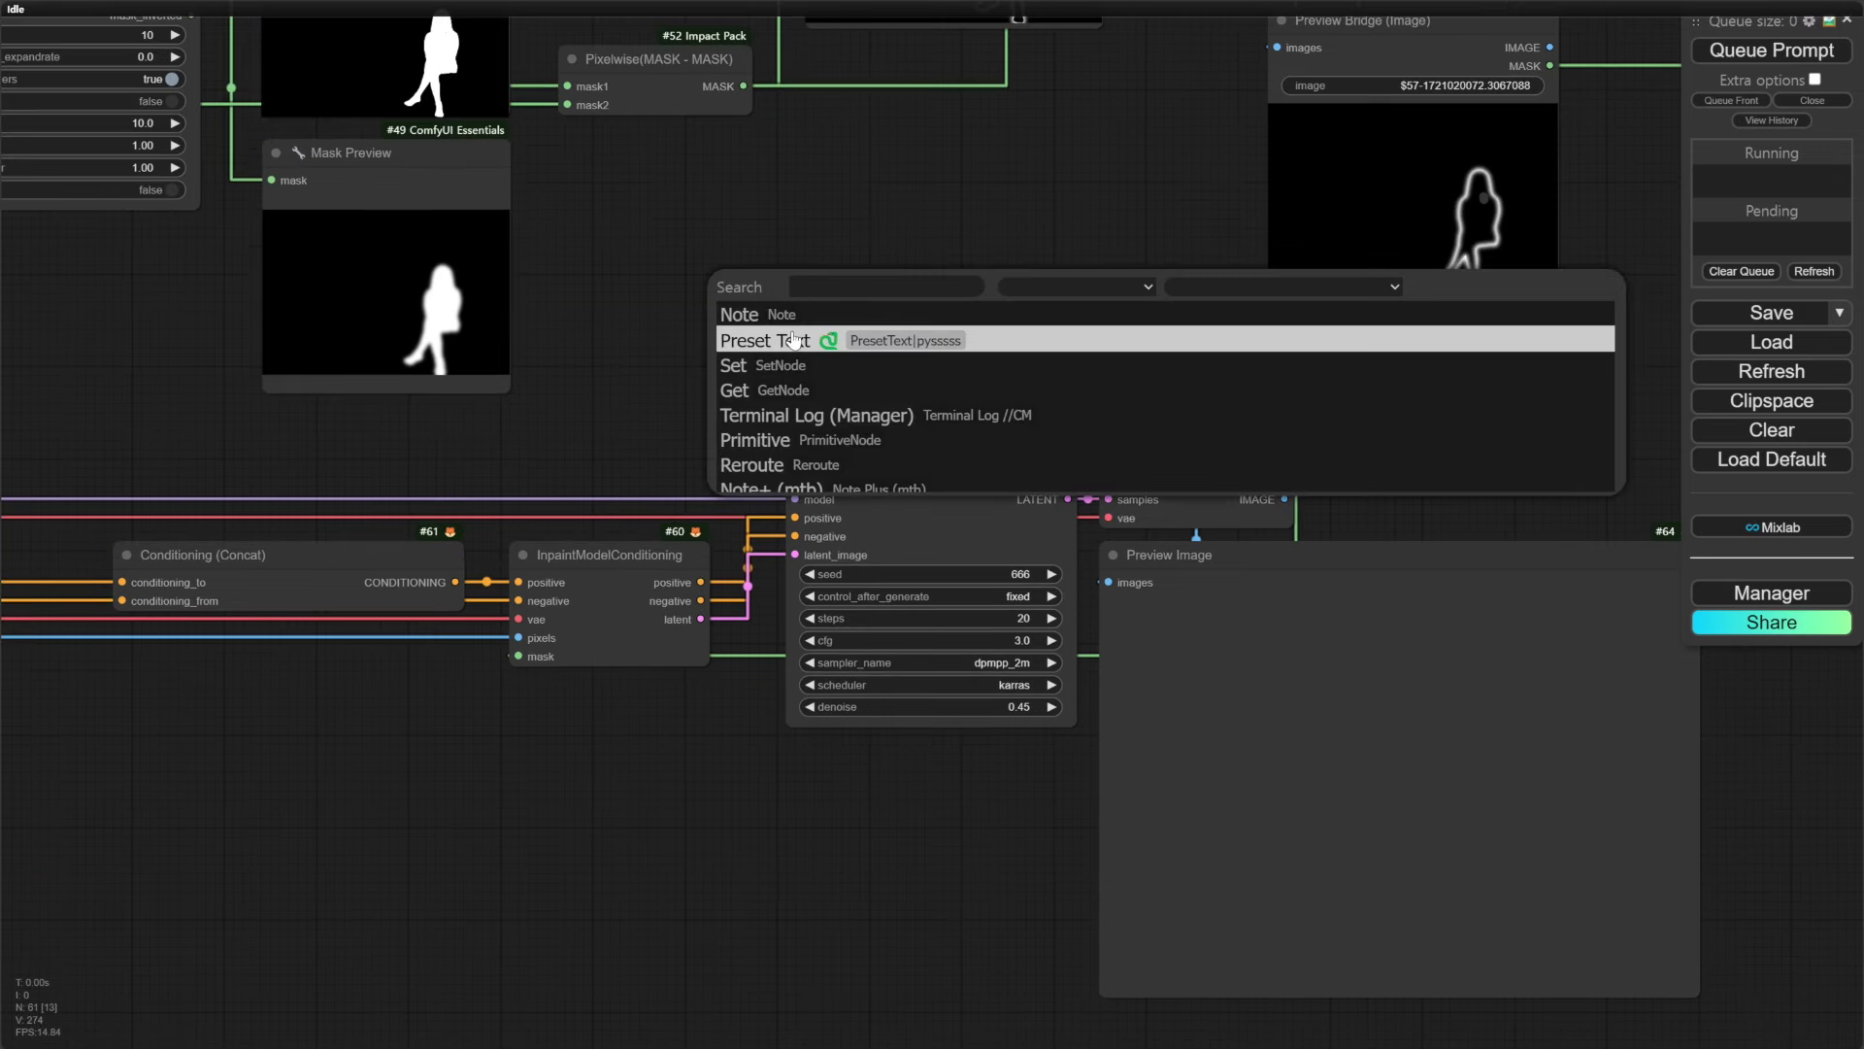
pyautogui.write('differ')
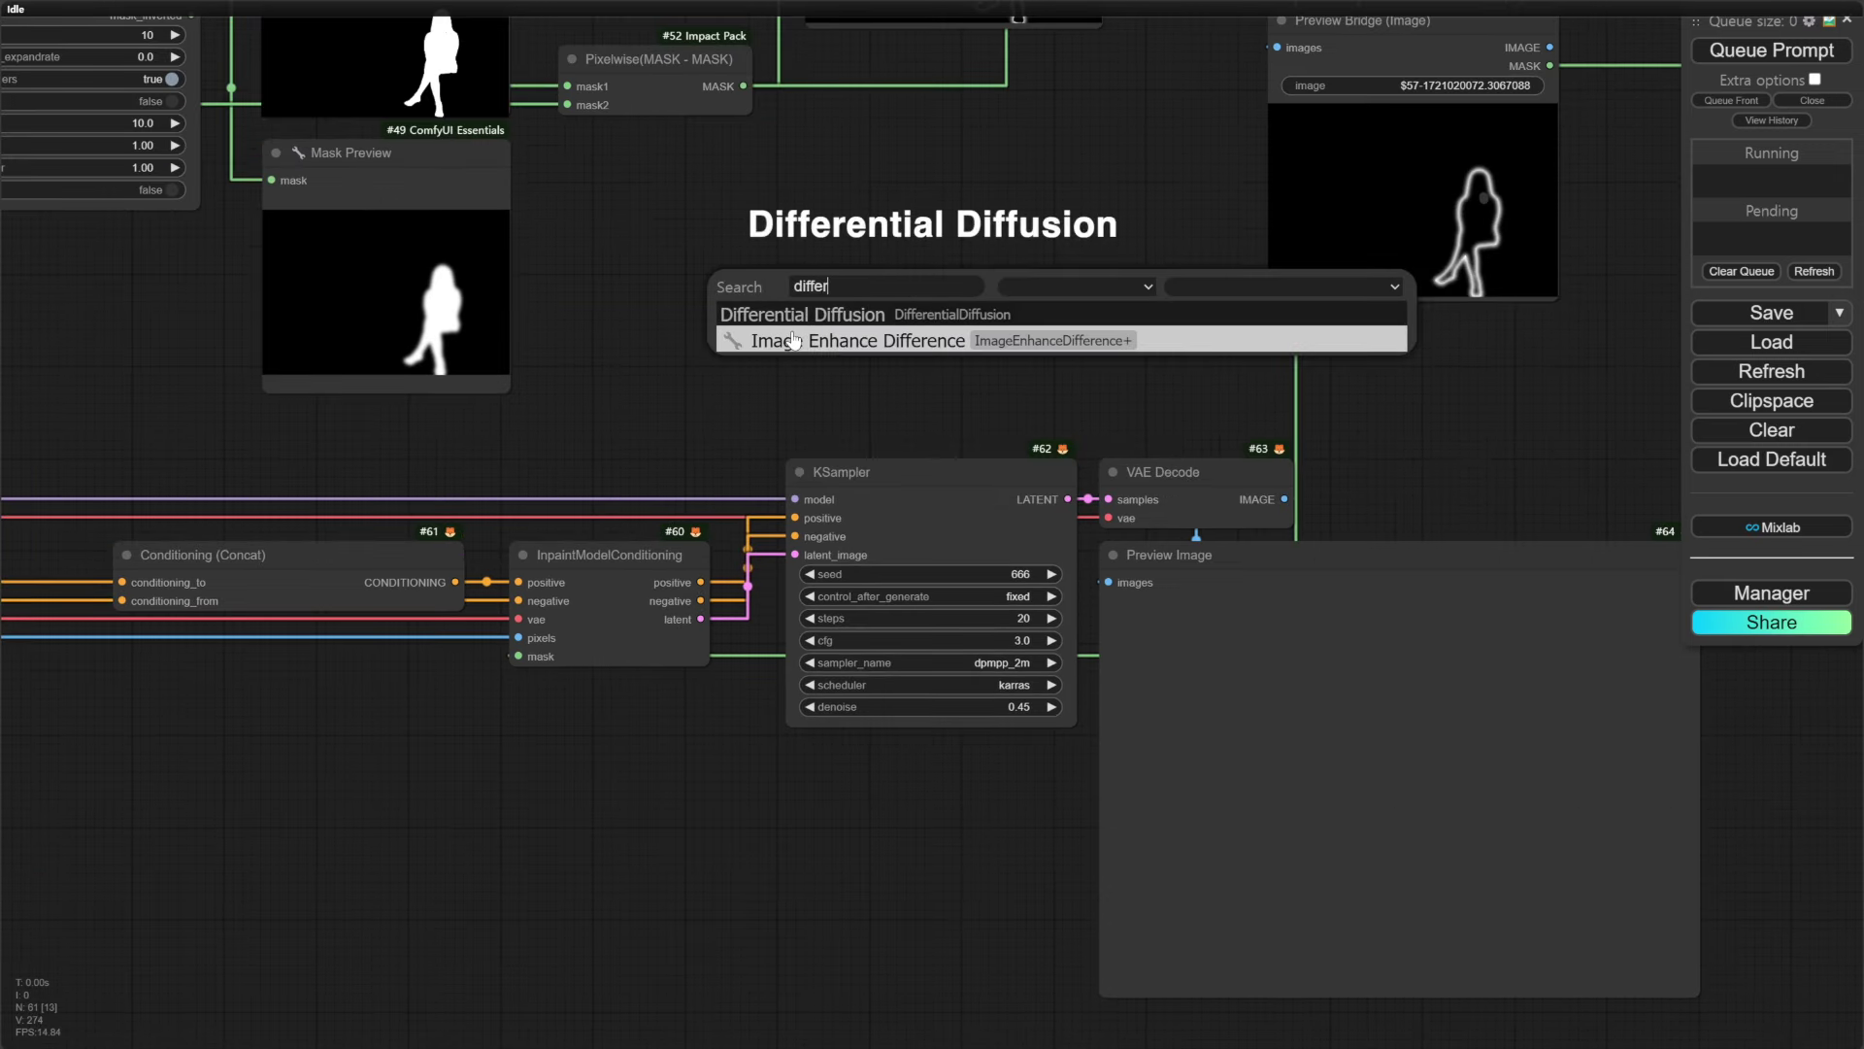
pyautogui.click(806, 314)
pyautogui.moveTo(795, 498); pyautogui.dragTo(792, 301)
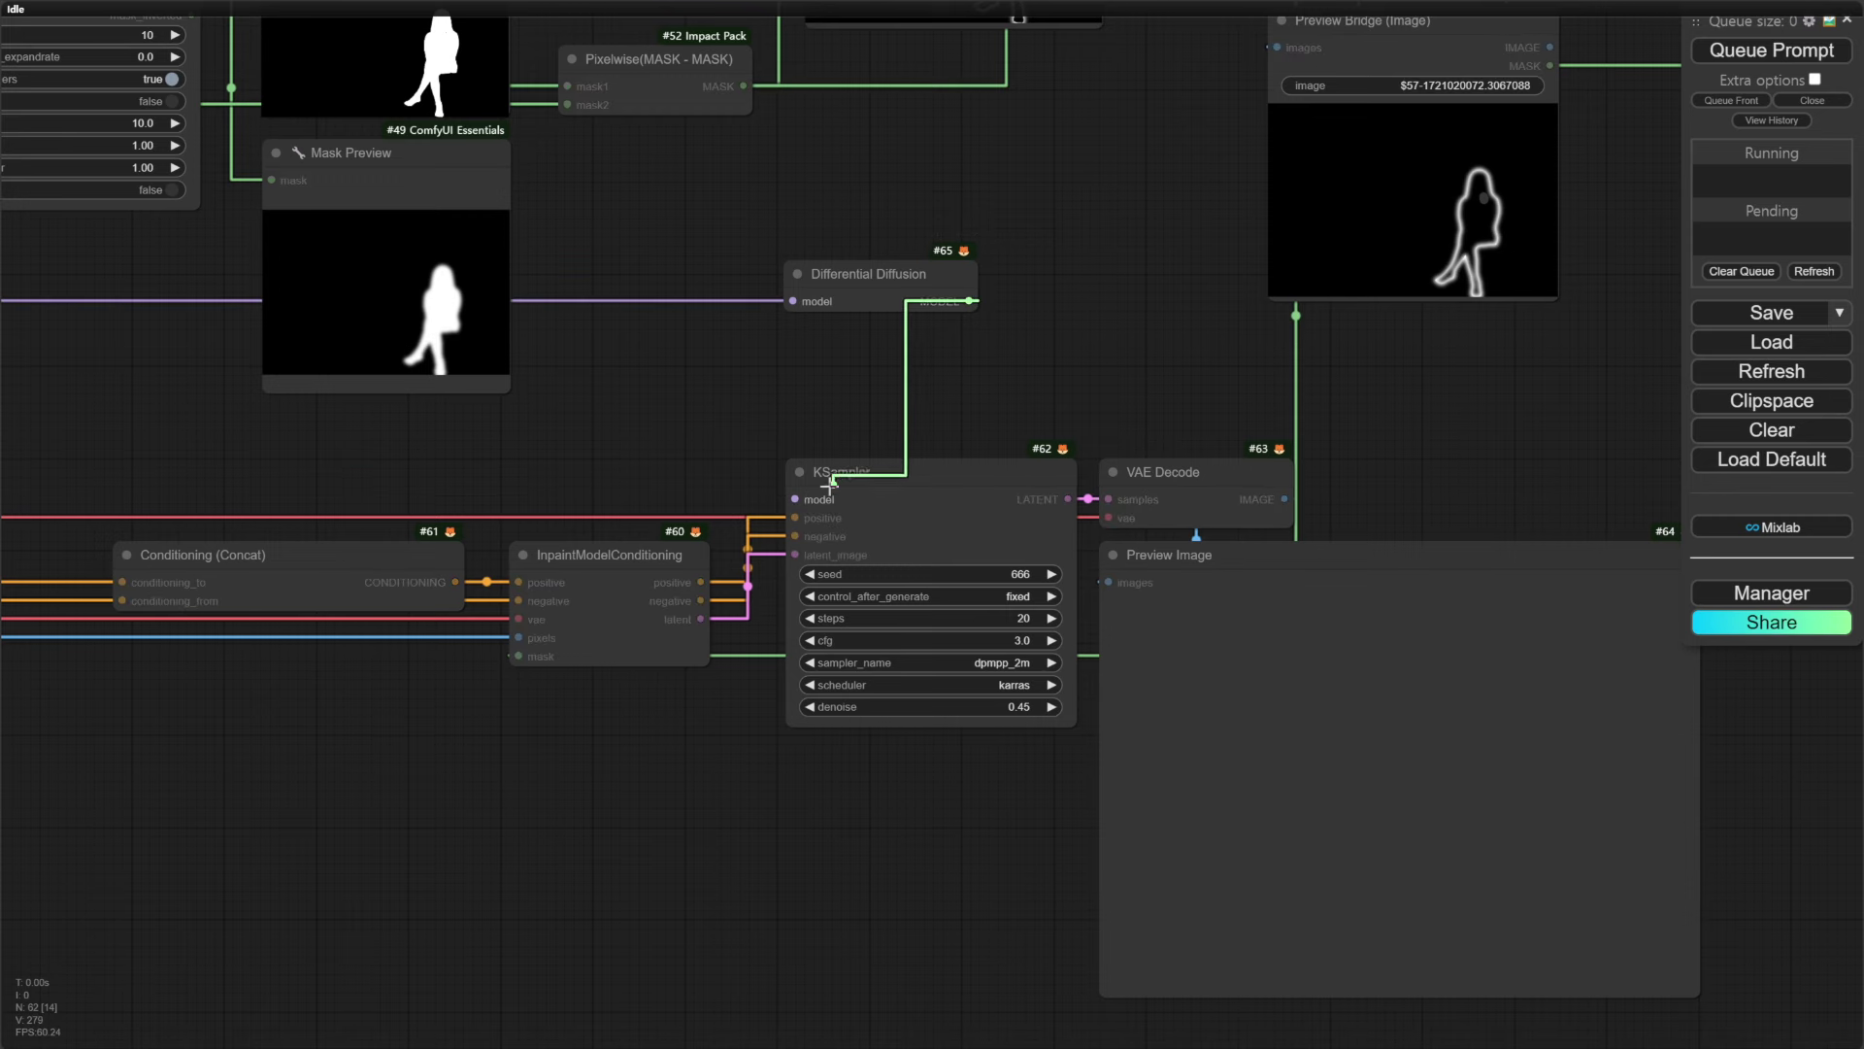
pyautogui.moveTo(831, 486); pyautogui.dragTo(794, 499)
pyautogui.moveTo(877, 287); pyautogui.dragTo(882, 418)
# Set the new KSampler's seed to 777, cfg to 5.0 and denoise to 0.60
pyautogui.click(1025, 574)
pyautogui.write('777')
pyautogui.press('Return')
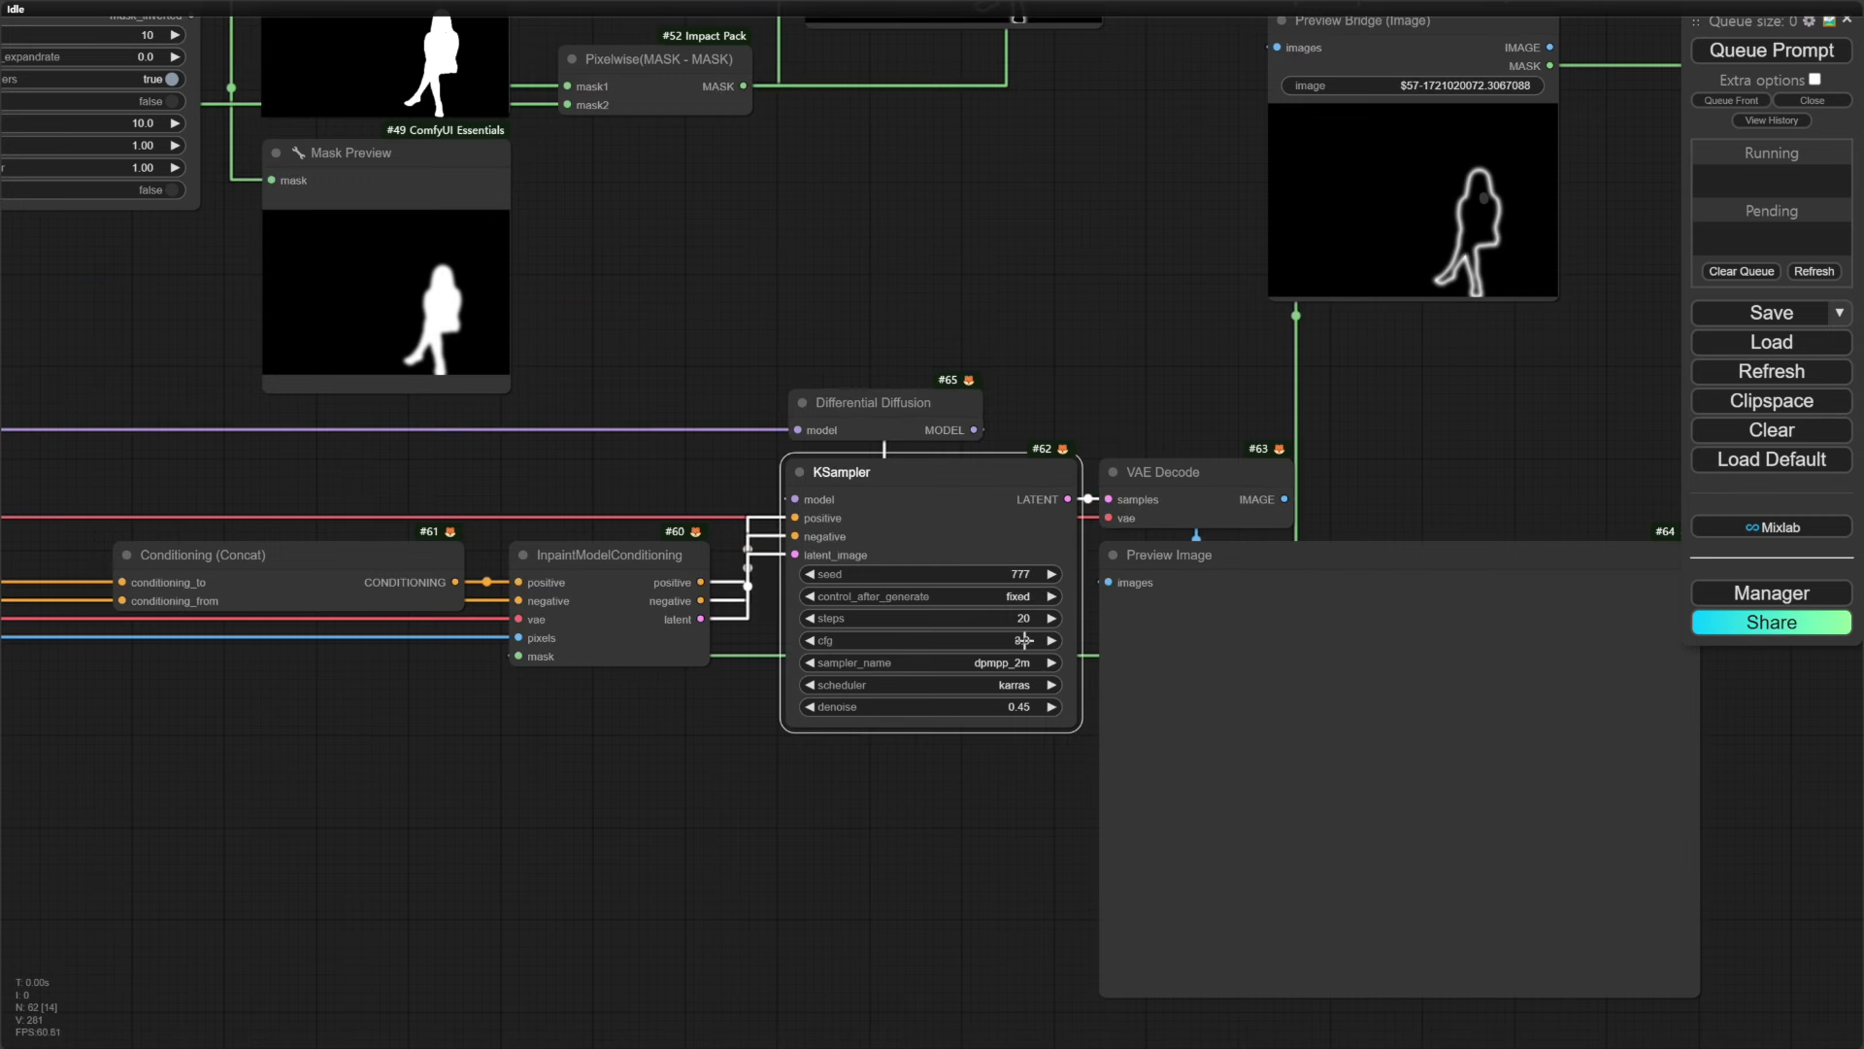
pyautogui.moveTo(1026, 738); pyautogui.dragTo(760, 719)
pyautogui.click(754, 687)
pyautogui.write('0.6')
pyautogui.press('Return')
pyautogui.scroll(-5, 1327, 360)
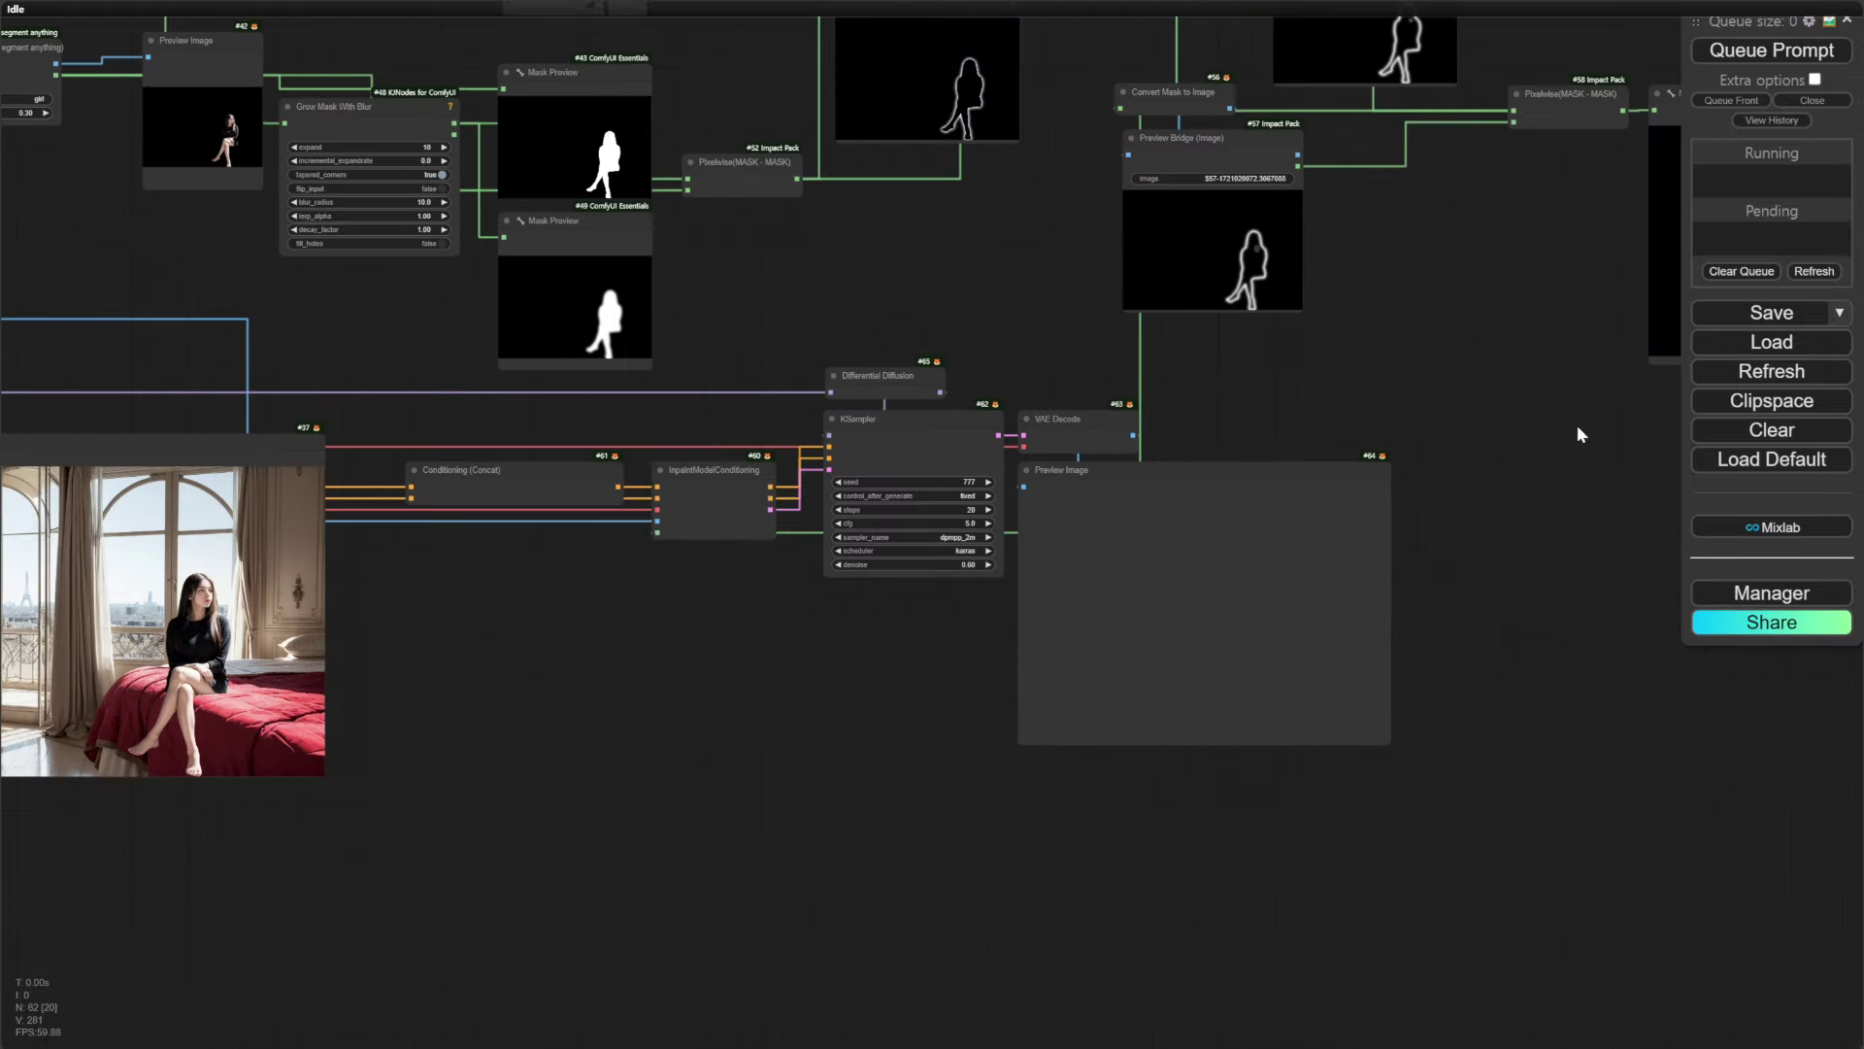
# Run the workflow and enlarge the preview of the inpainted image
pyautogui.click(1770, 50)
pyautogui.scroll(3, 1505, 709)
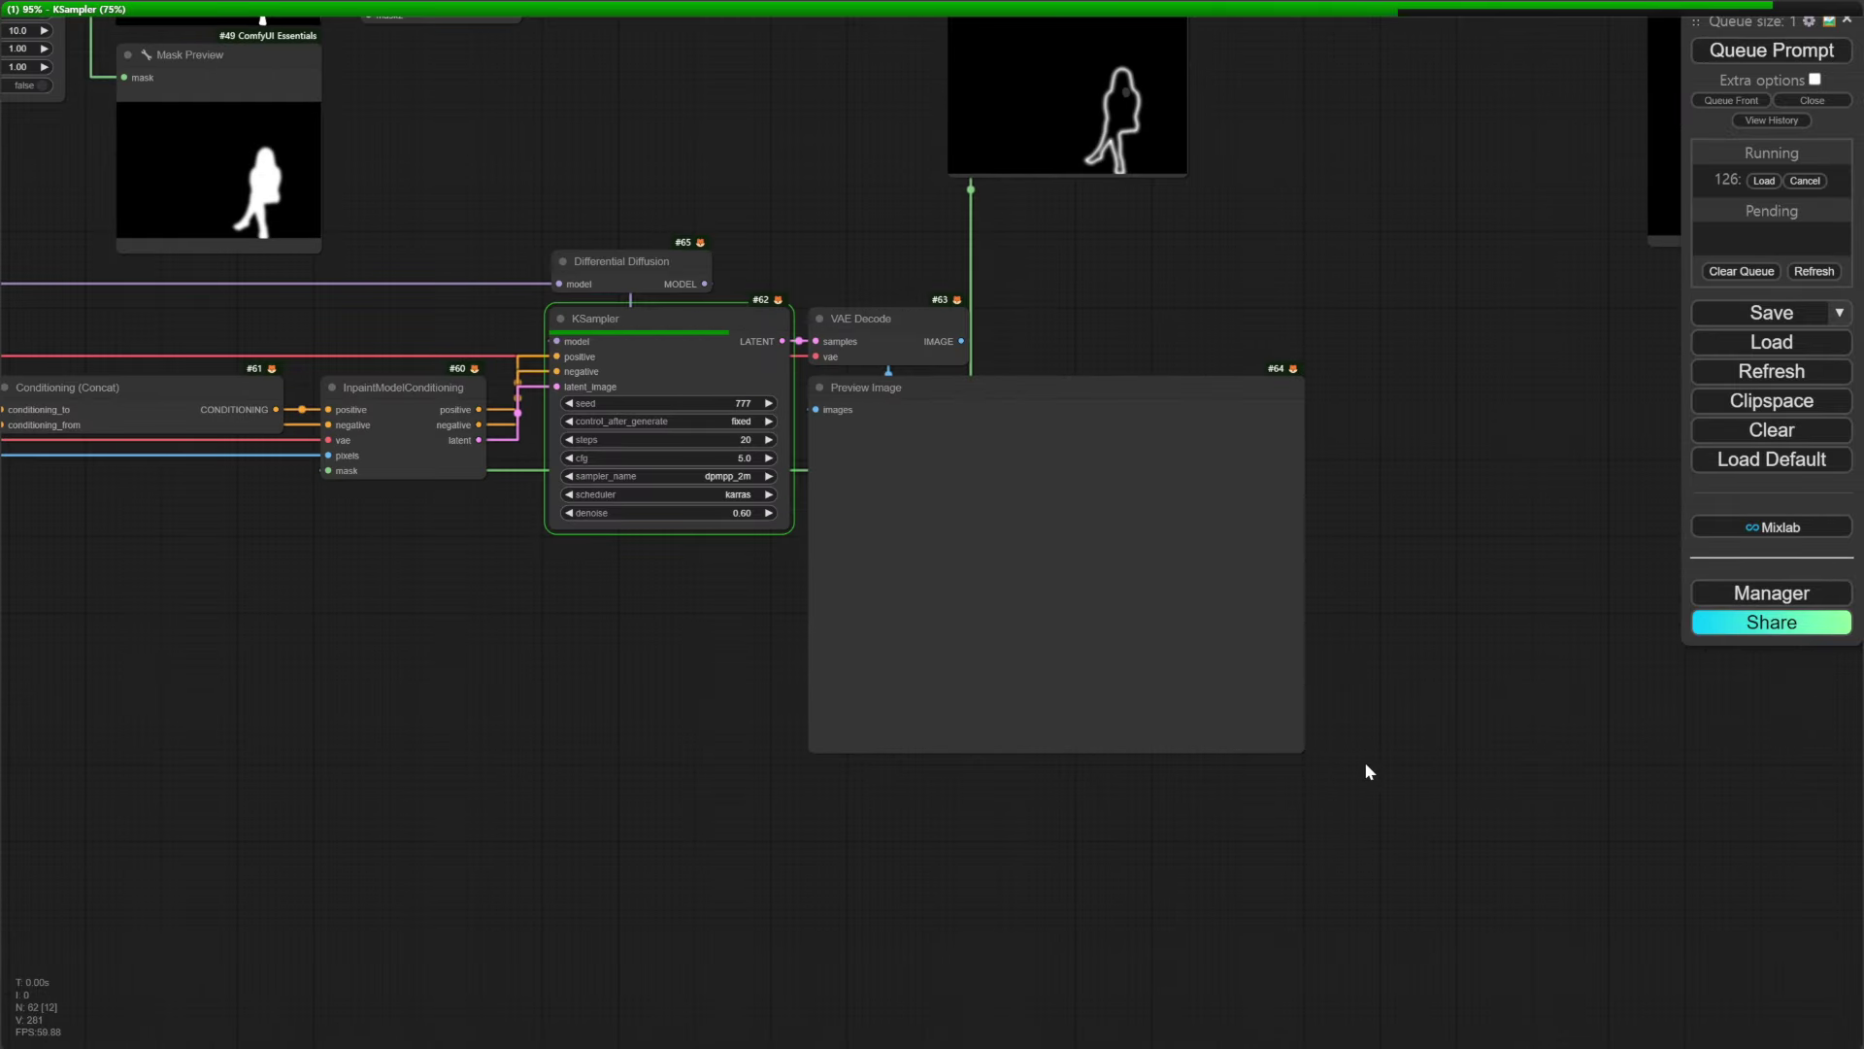
pyautogui.scroll(3, 1466, 786)
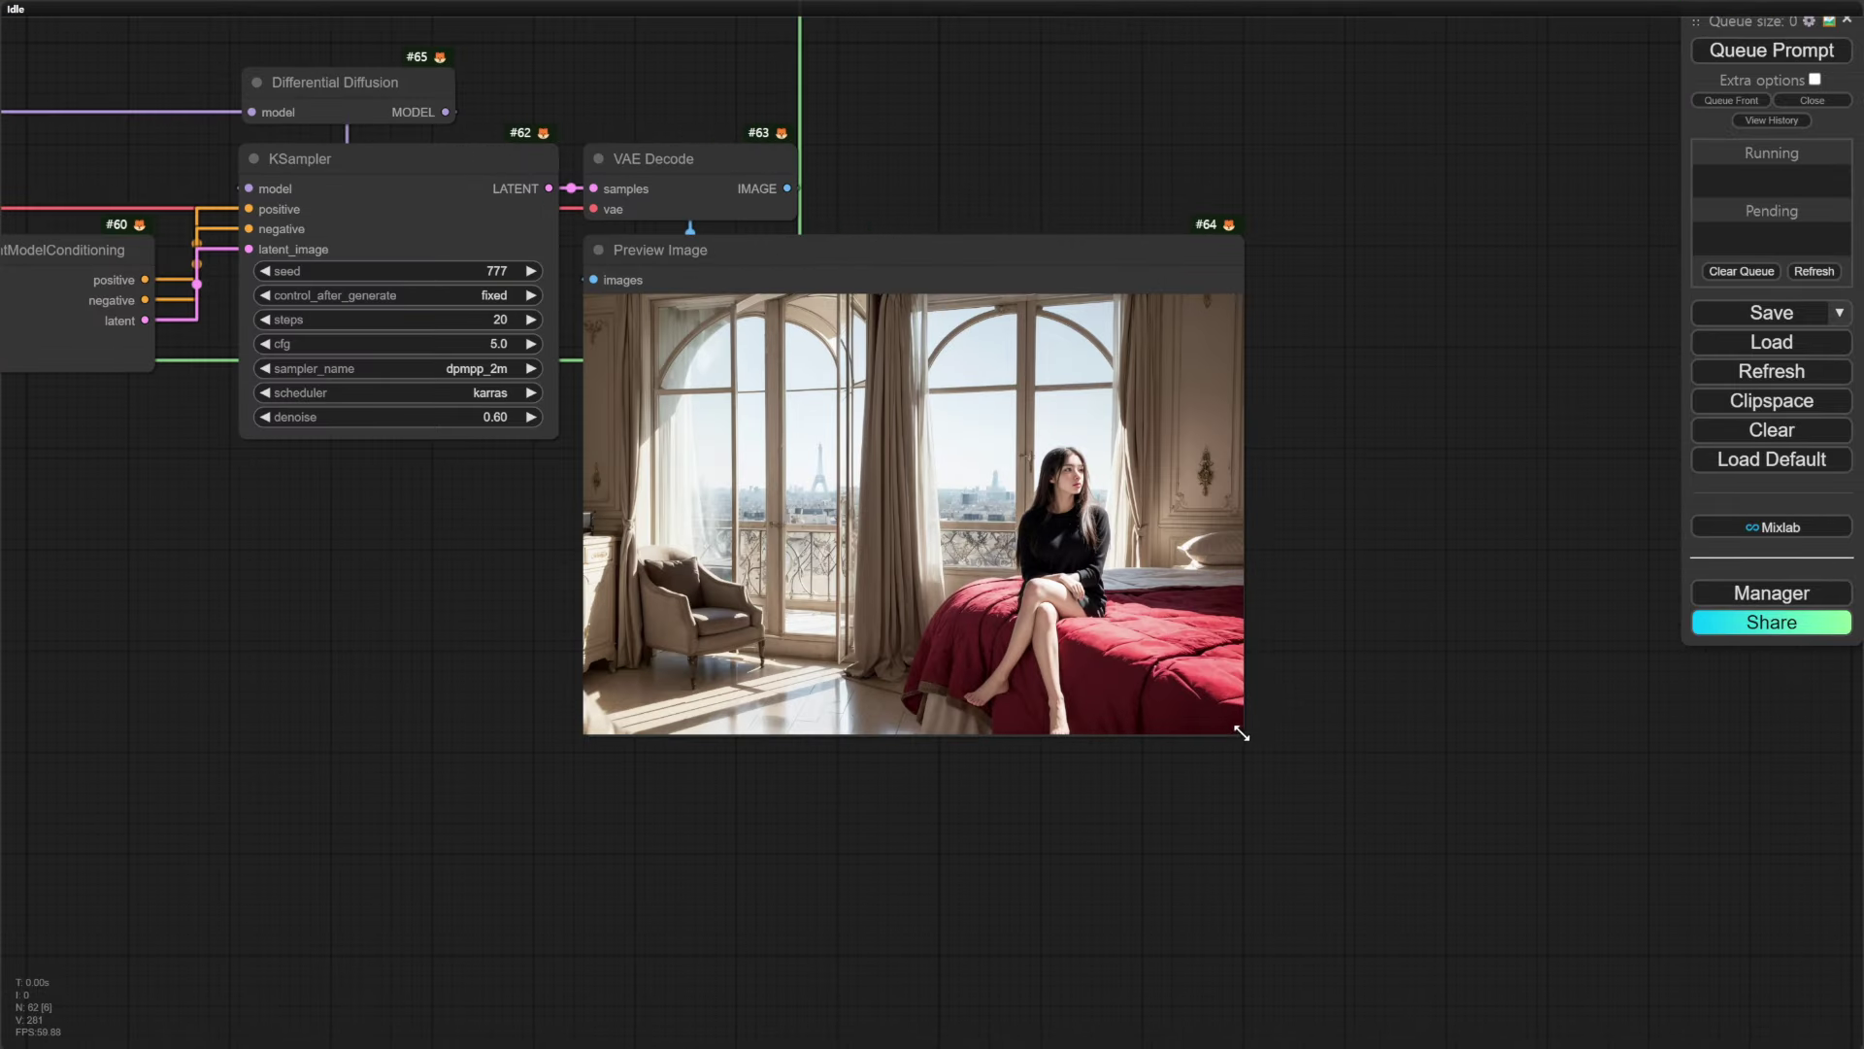
pyautogui.moveTo(1241, 733); pyautogui.dragTo(1443, 878)
pyautogui.scroll(5, 1446, 845)
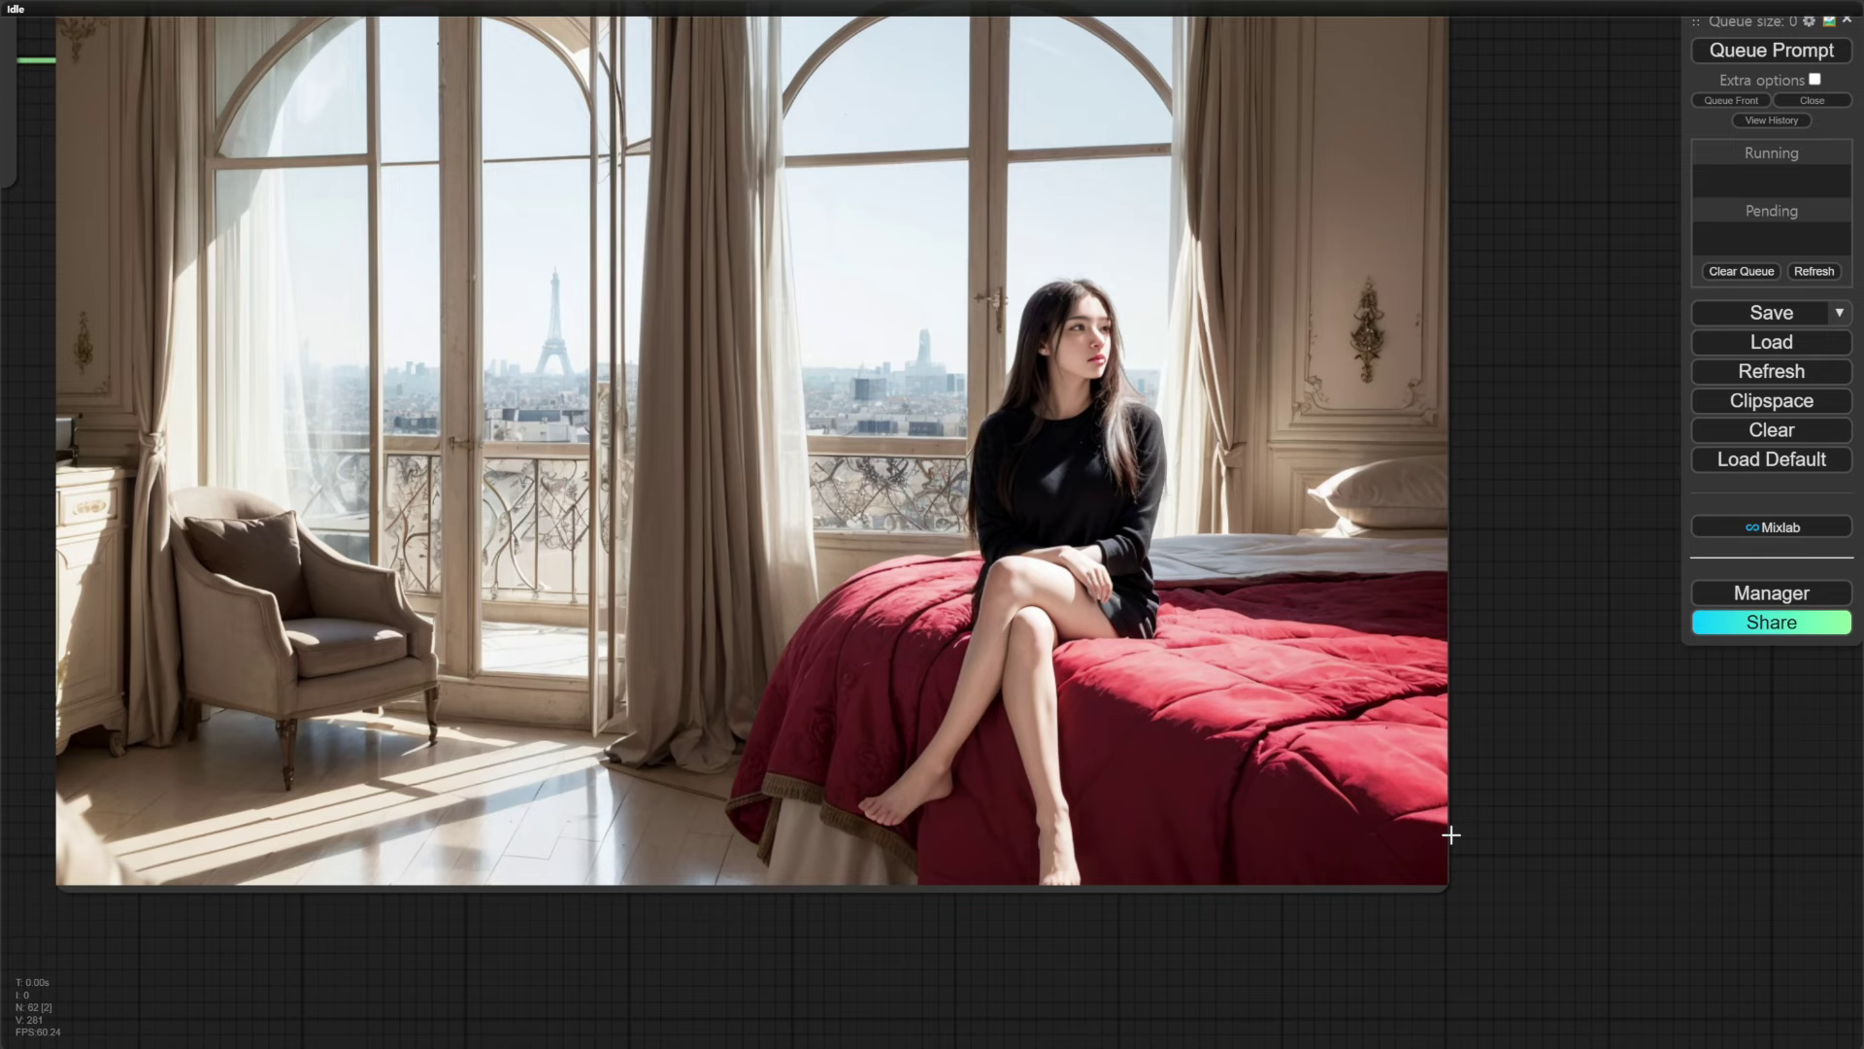
# Add an Image Comparer (rgthree) node beside the inpainted image's preview
pyautogui.scroll(-12, 1105, 726)
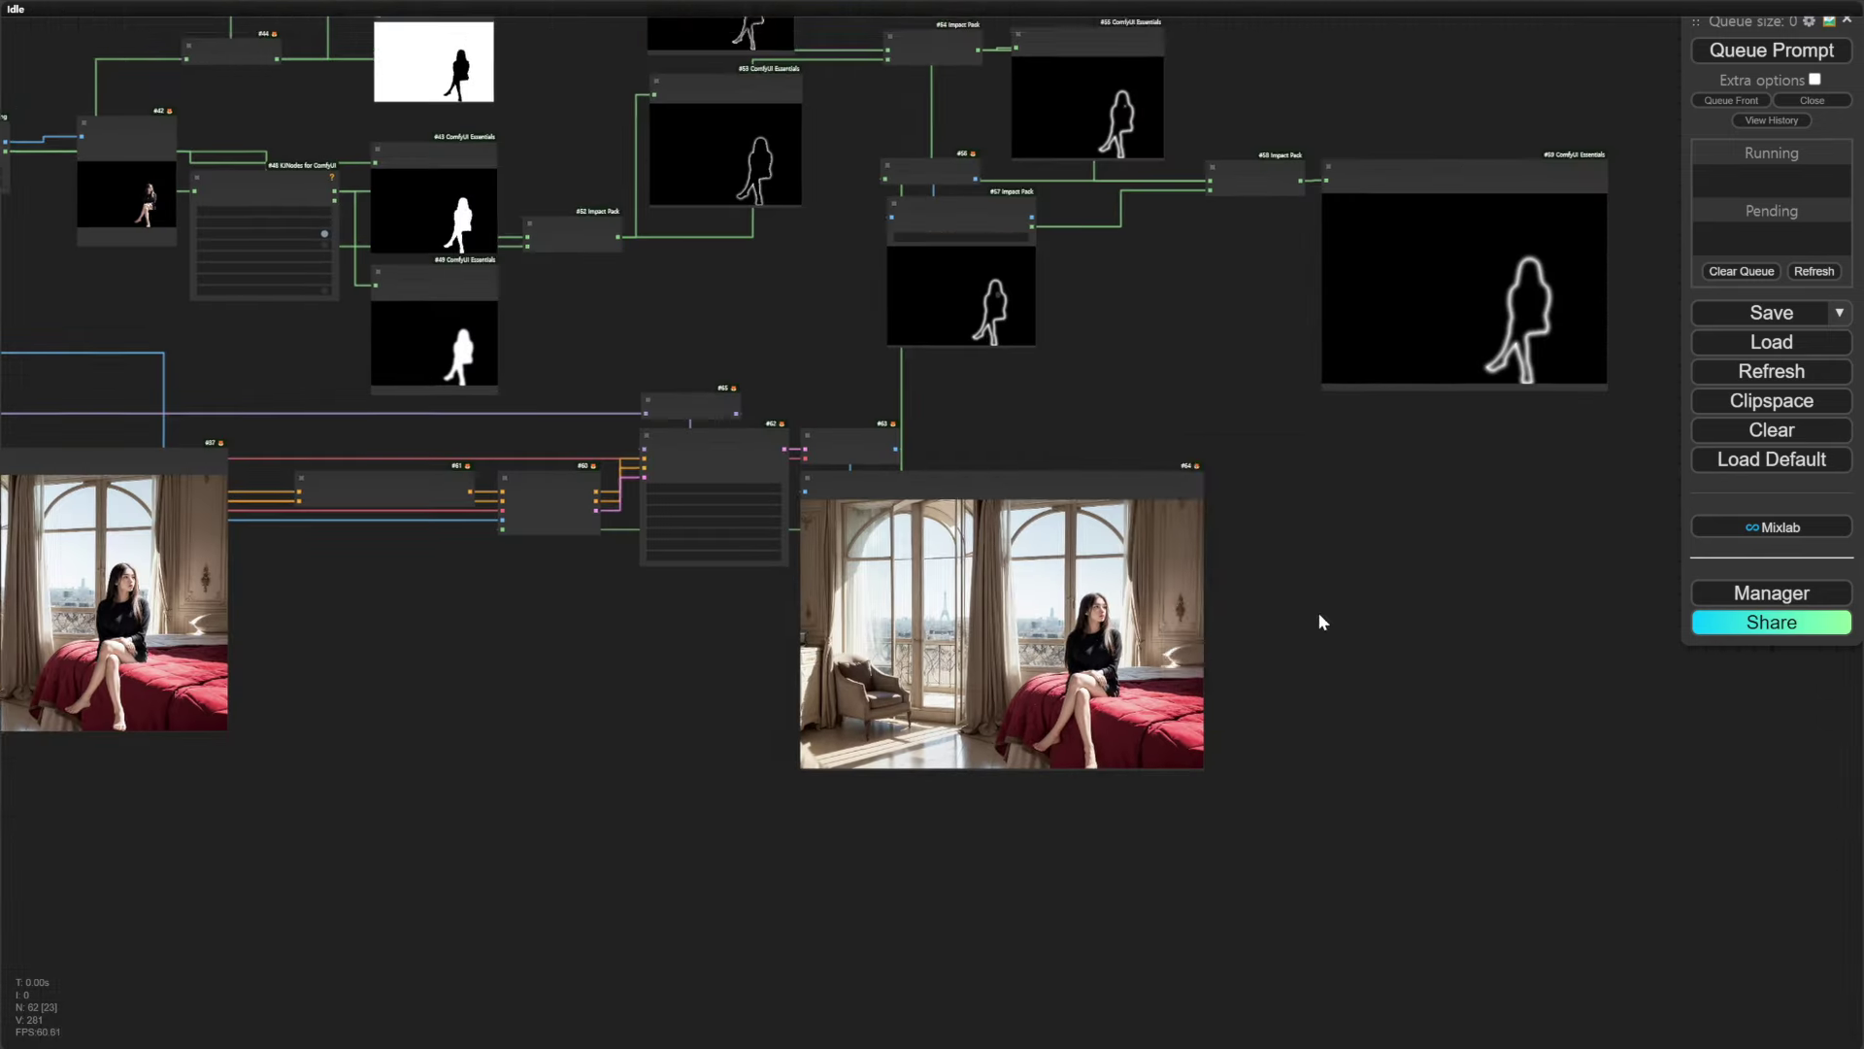
pyautogui.doubleClick(1250, 435)
pyautogui.write('image compa')
pyautogui.click(1343, 515)
# Connect the ImageCompositeMasked output to the comparer's image_a and the inpainted VAE Decode output to image_b
pyautogui.scroll(-2, 1621, 544)
pyautogui.scroll(4, 573, 592)
pyautogui.moveTo(573, 592); pyautogui.dragTo(643, 611)
pyautogui.scroll(-2, 971, 619)
pyautogui.moveTo(94, 375); pyautogui.dragTo(1544, 487)
pyautogui.scroll(3, 1461, 599)
pyautogui.moveTo(1461, 599); pyautogui.dragTo(1204, 596)
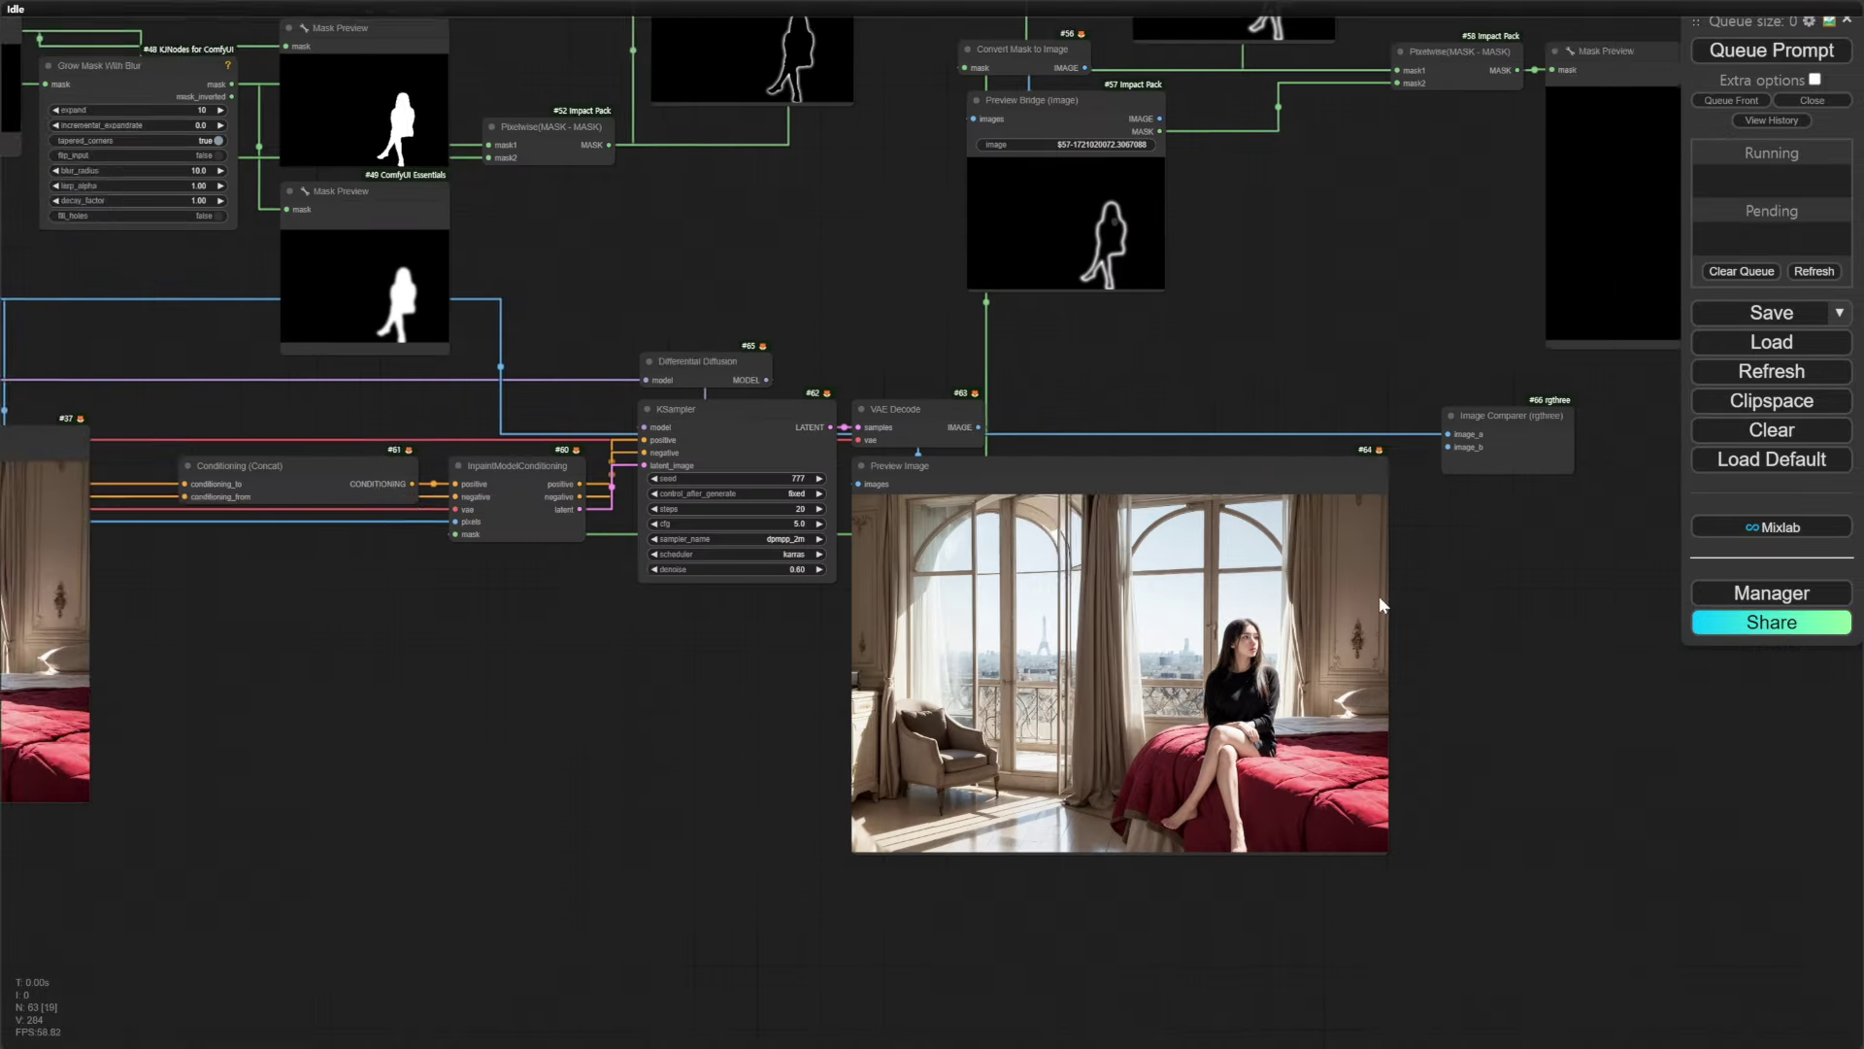
pyautogui.moveTo(804, 425); pyautogui.dragTo(1512, 456)
pyautogui.moveTo(1646, 437); pyautogui.dragTo(1091, 439)
# Run the workflow and enlarge the Image Comparer node to show the two images at a larger size
pyautogui.hotkey('ctrl', 'Return')
pyautogui.moveTo(1032, 513); pyautogui.dragTo(1449, 782)
pyautogui.scroll(4, 1495, 791)
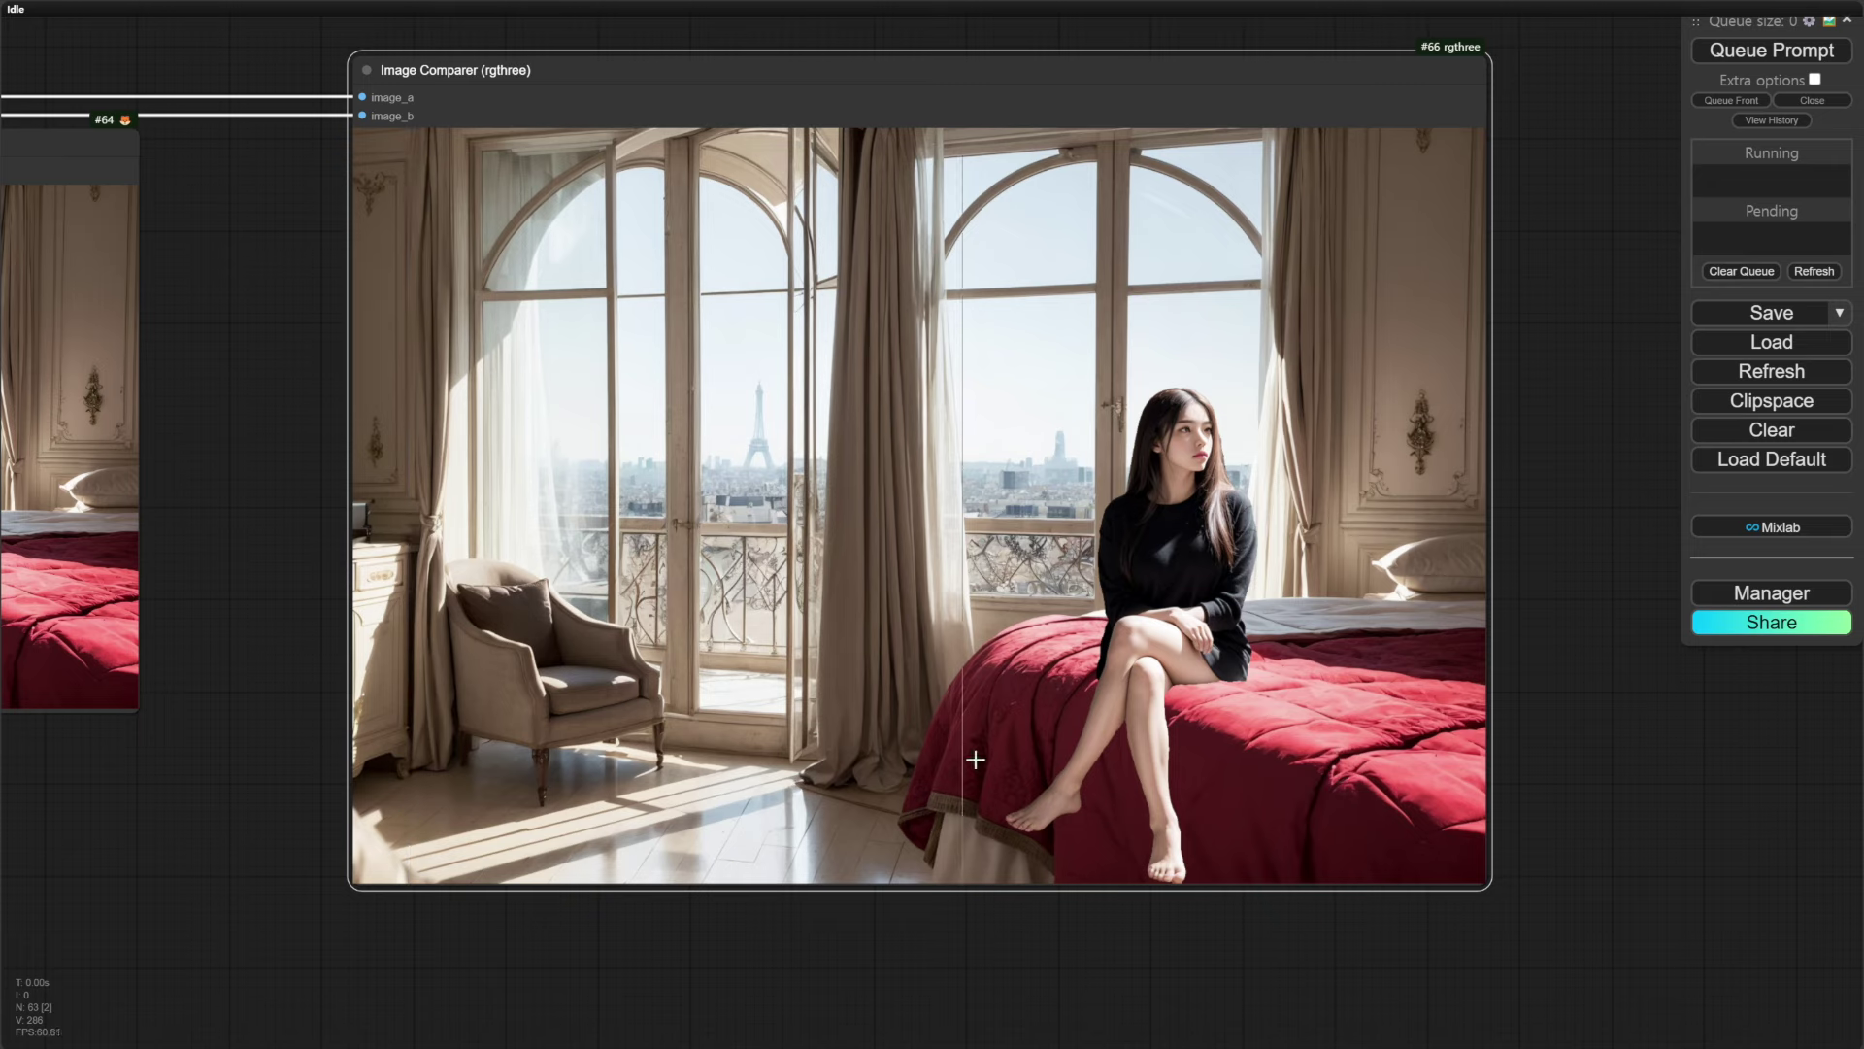
# Compare the composite with the inpainted result in the Image Comparer, examining the edges around the person's hair, legs and clothing
pyautogui.scroll(3, 1068, 758)
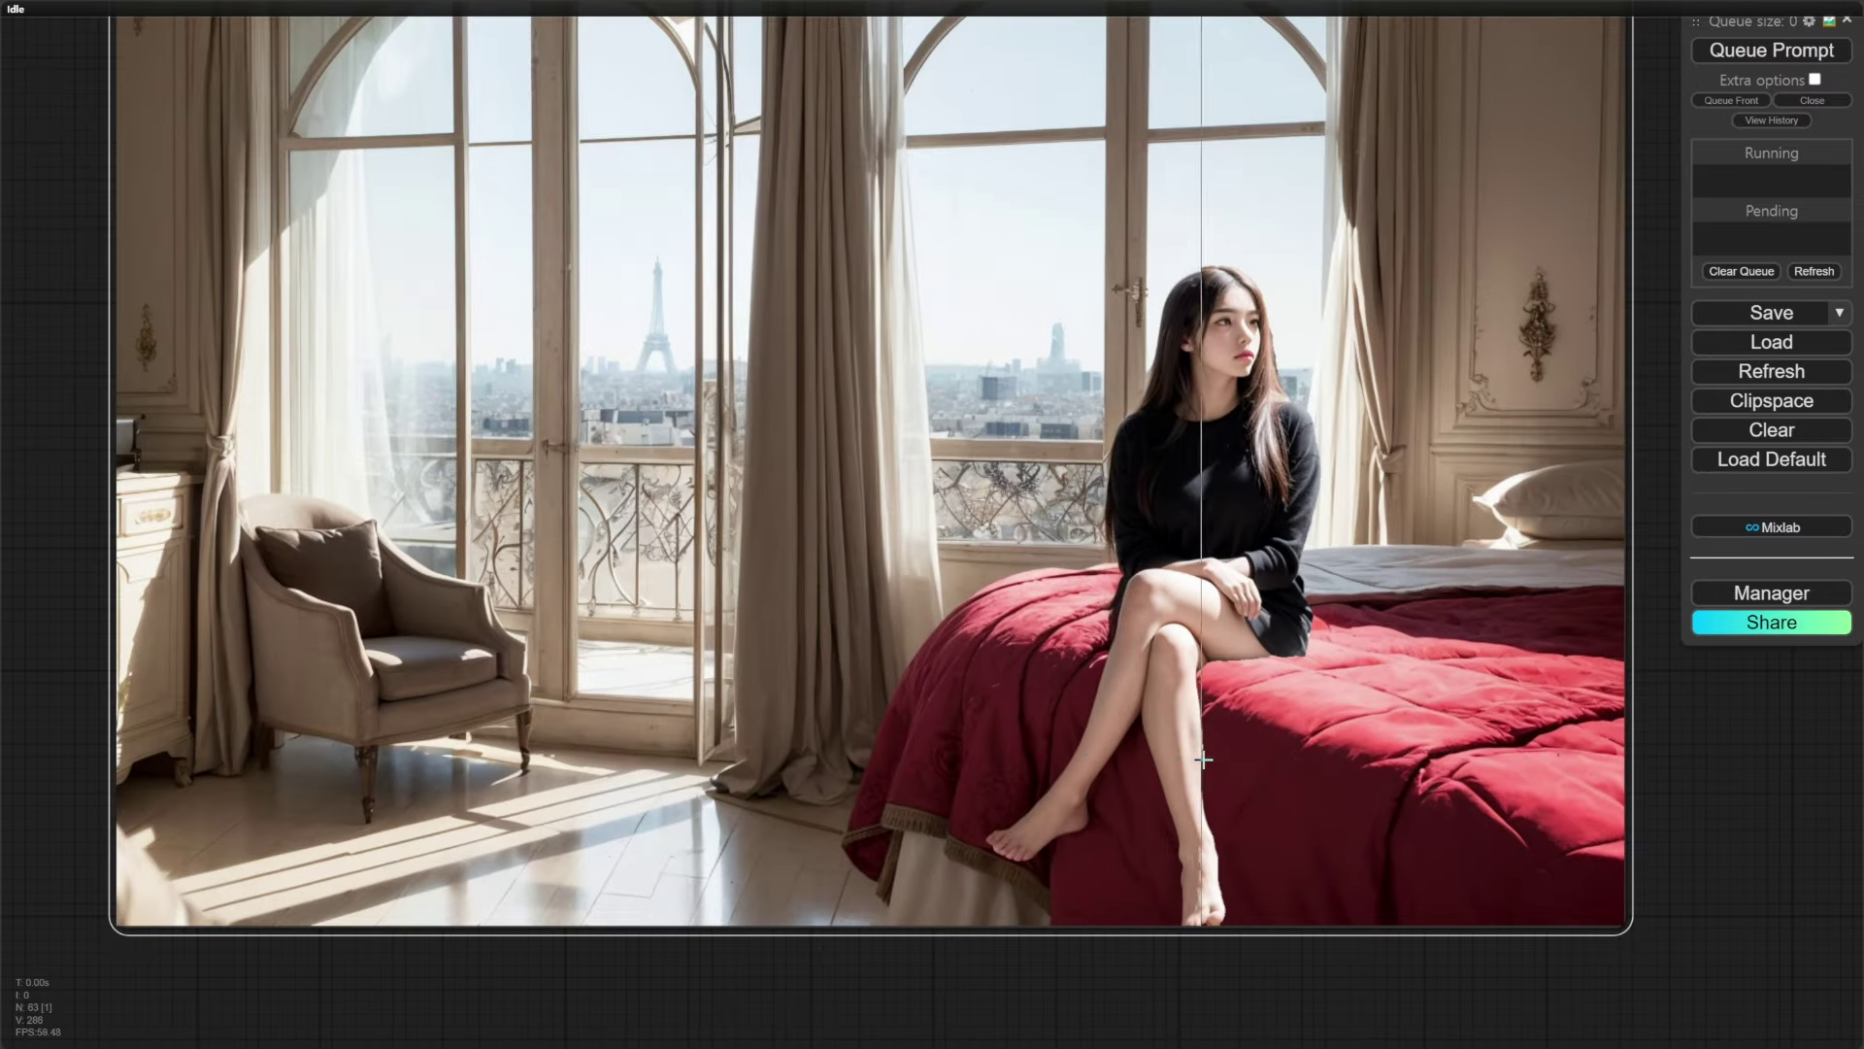
pyautogui.moveTo(1231, 757); pyautogui.dragTo(1195, 749)
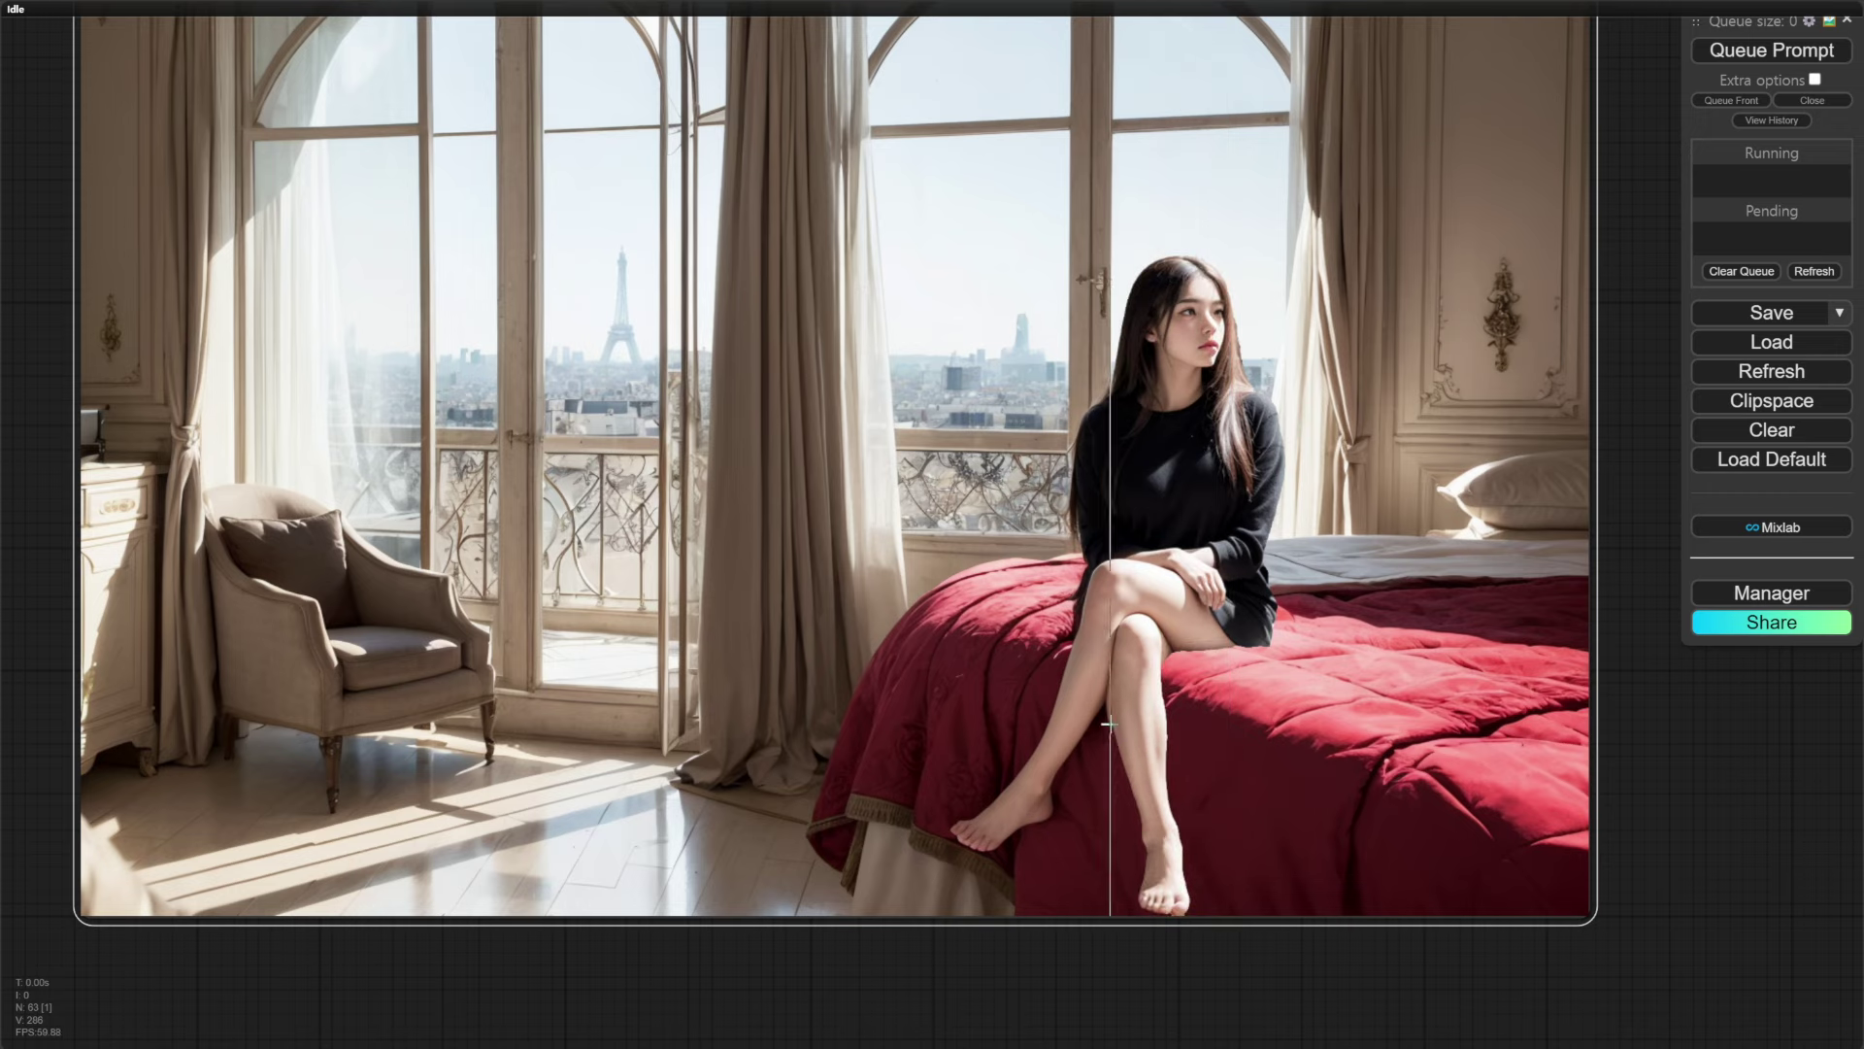
pyautogui.scroll(-4, 875, 704)
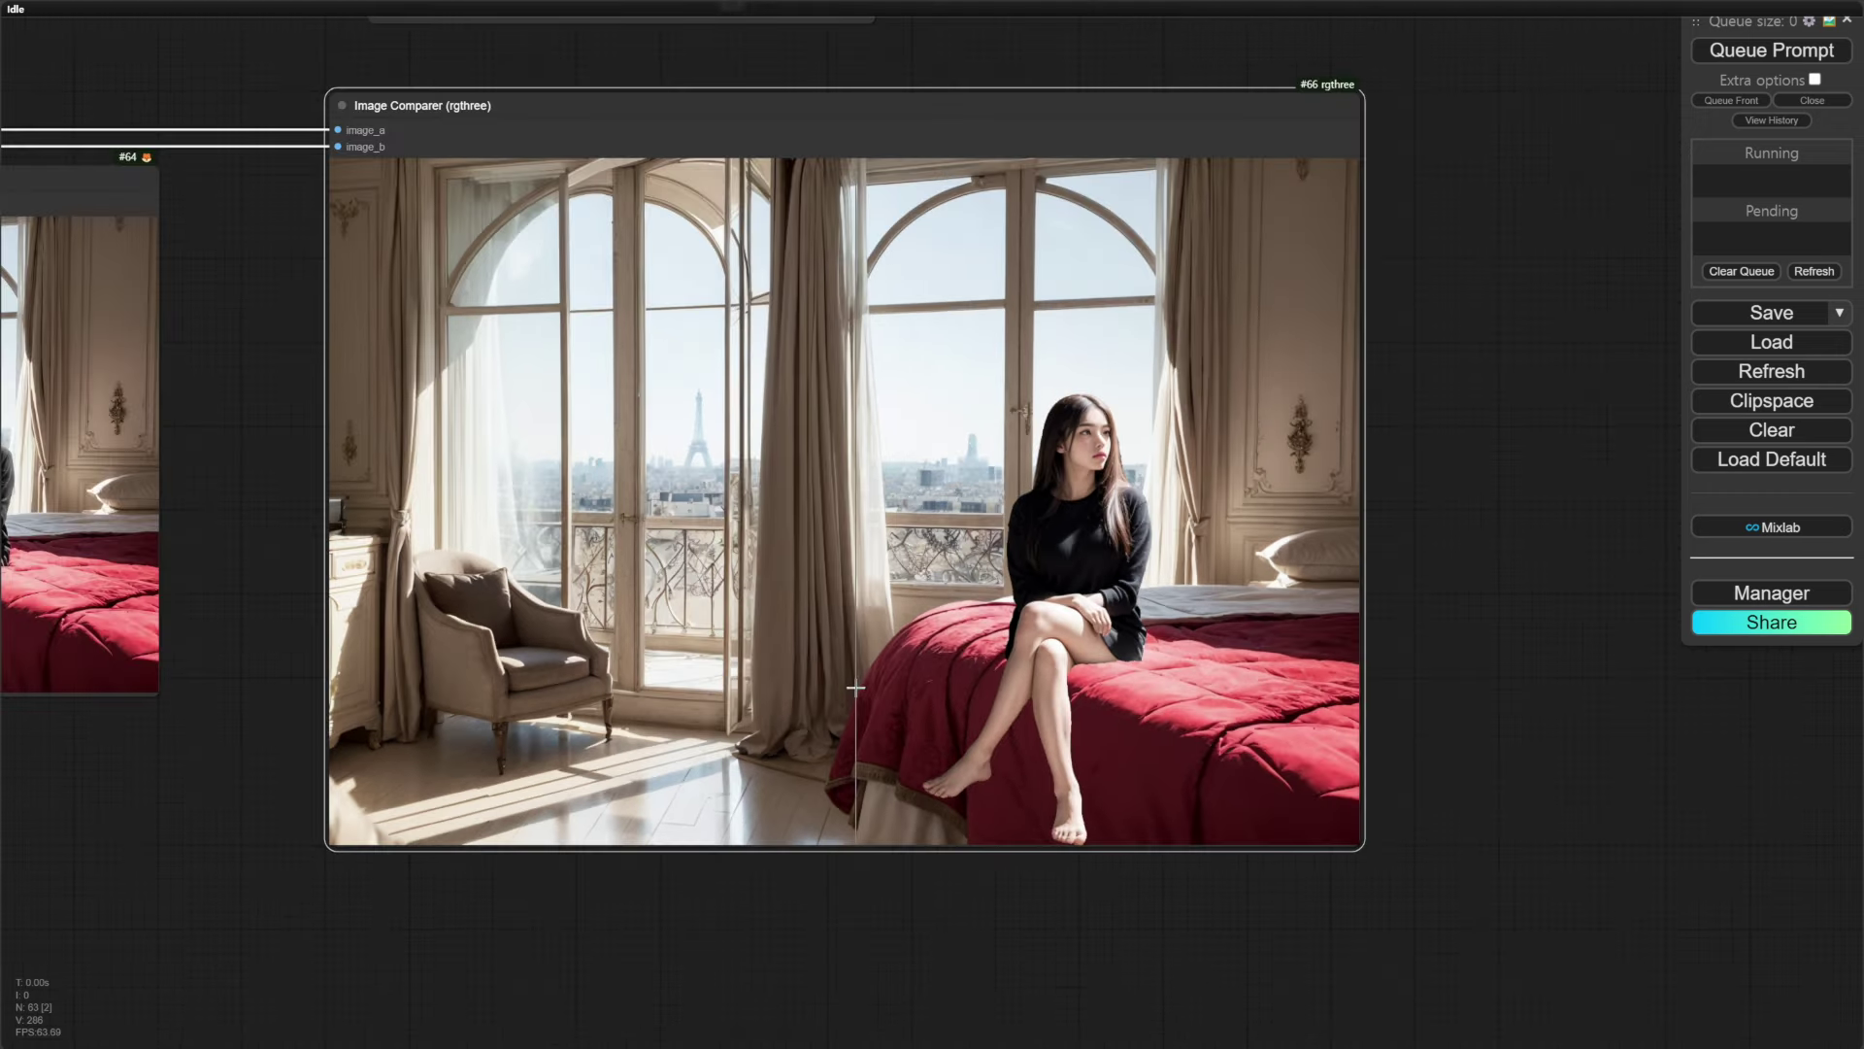
pyautogui.scroll(-7, 1209, 718)
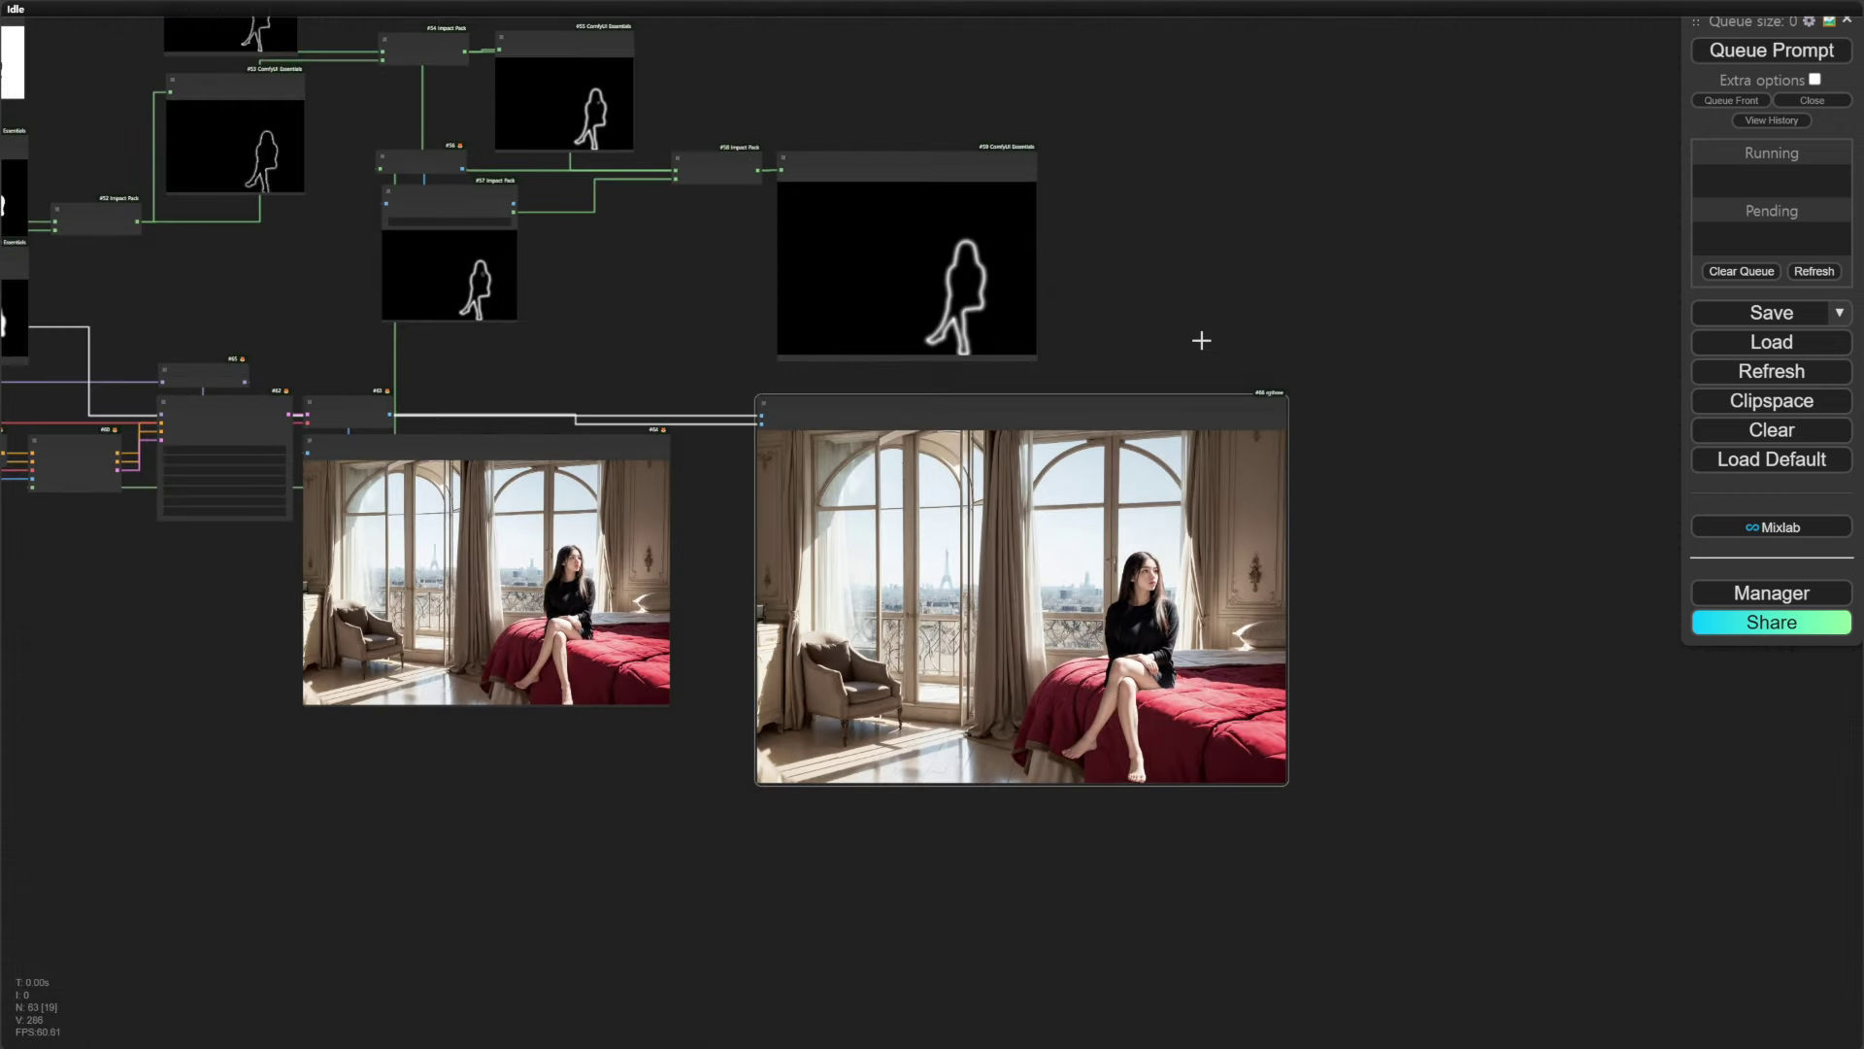
pyautogui.moveTo(1202, 340); pyautogui.dragTo(1352, 336)
pyautogui.scroll(-4, 1384, 349)
pyautogui.scroll(-3, 603, 624)
pyautogui.moveTo(603, 624); pyautogui.dragTo(985, 636)
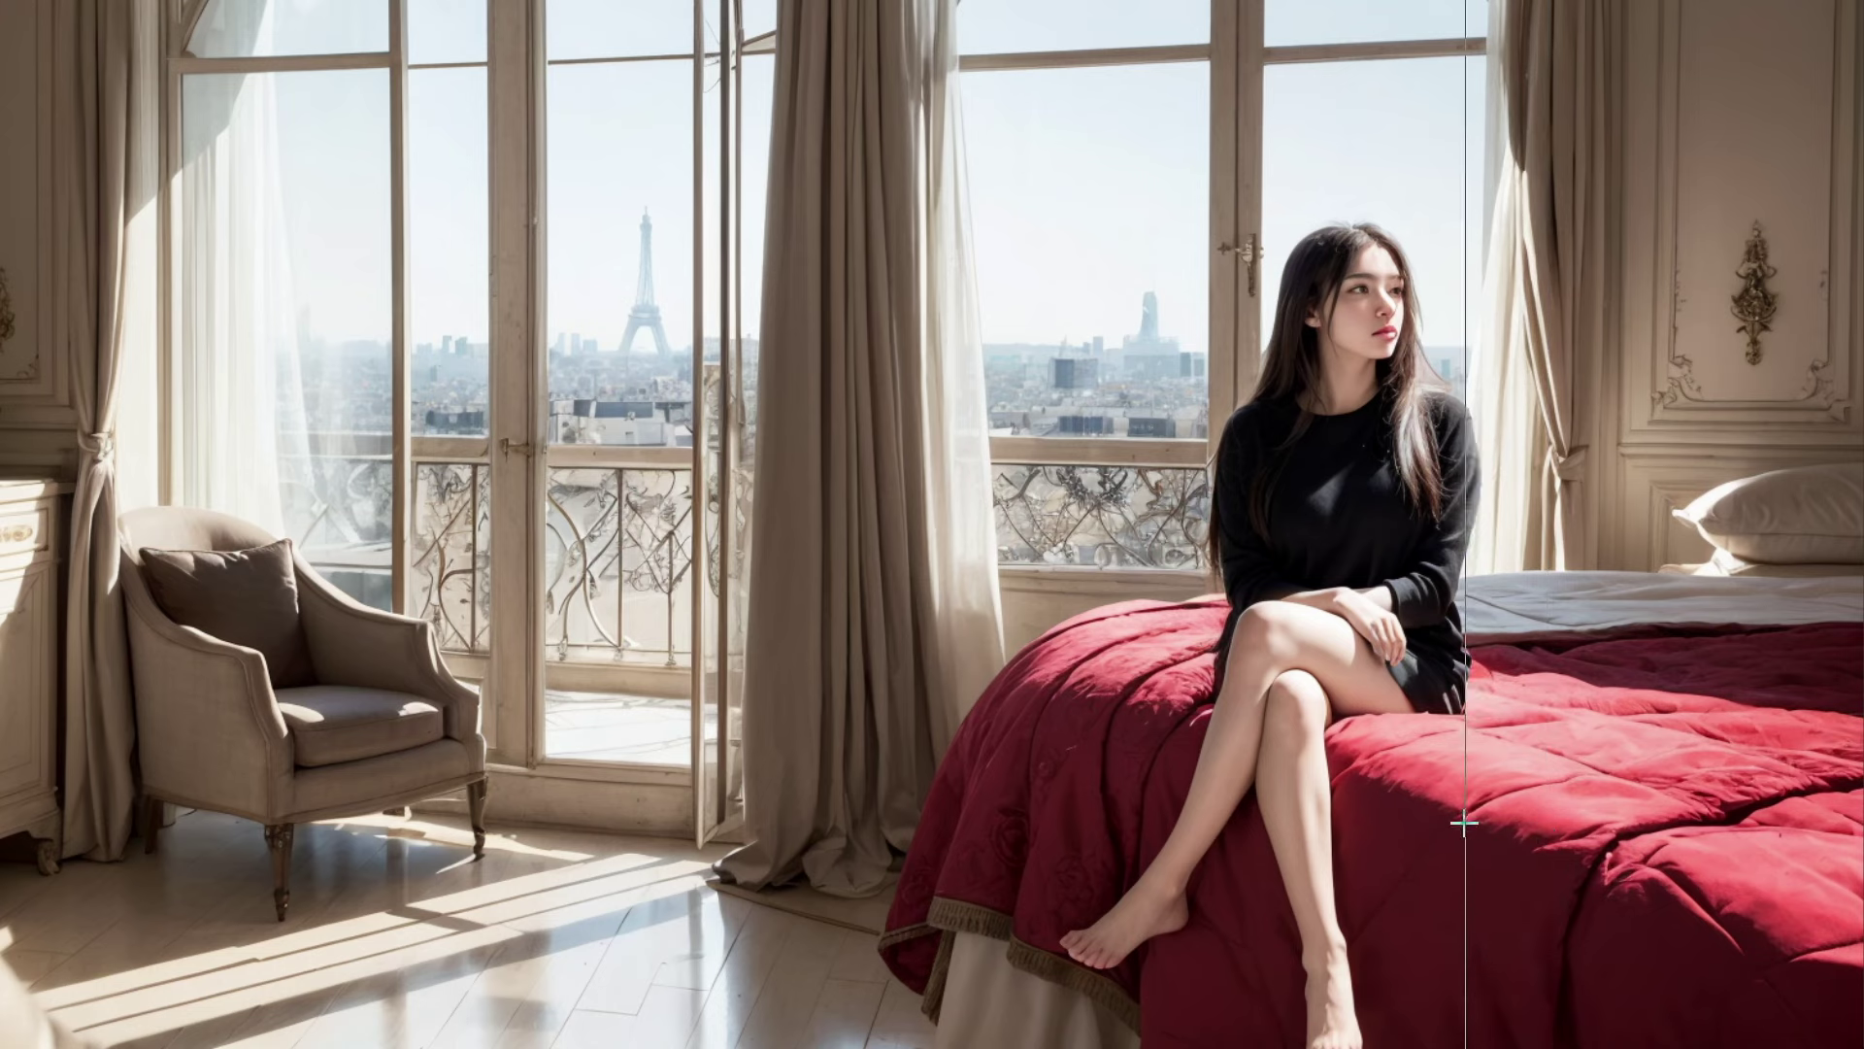
pyautogui.scroll(1, 1031, 815)
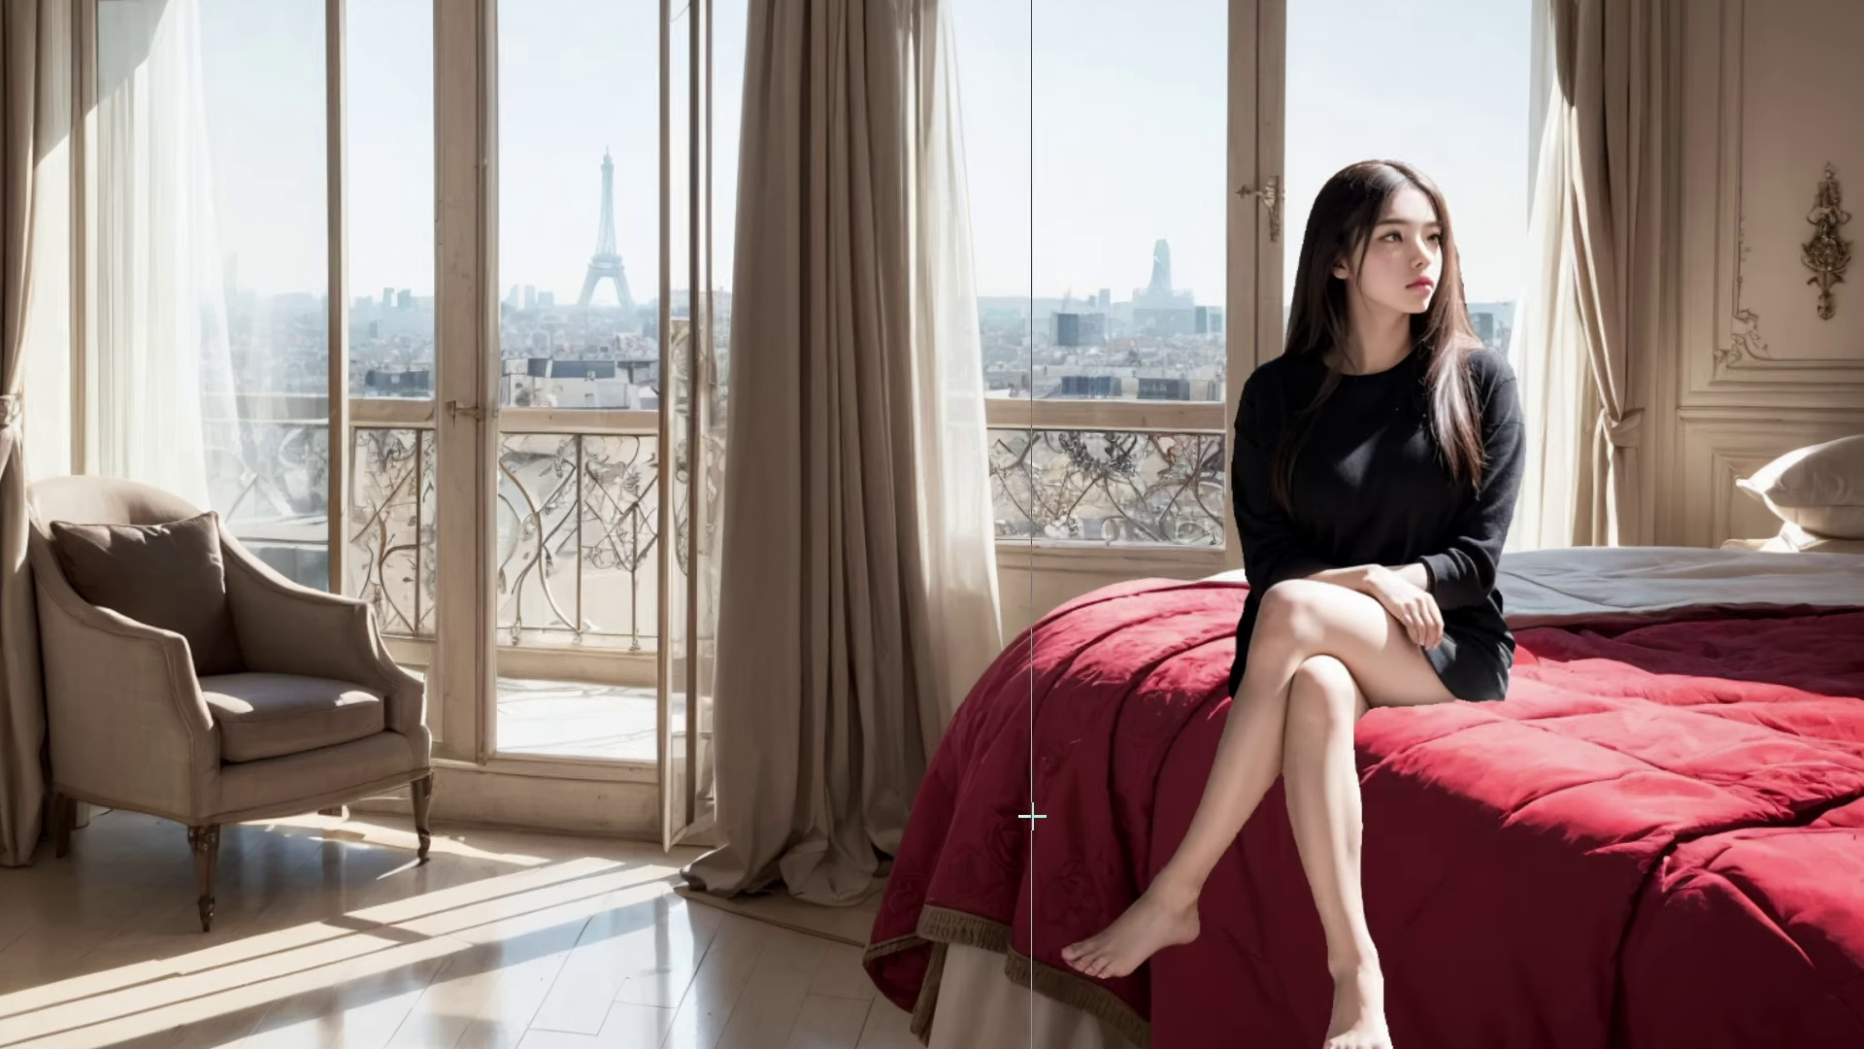
pyautogui.scroll(4, 1032, 815)
pyautogui.moveTo(1556, 762); pyautogui.dragTo(1184, 756)
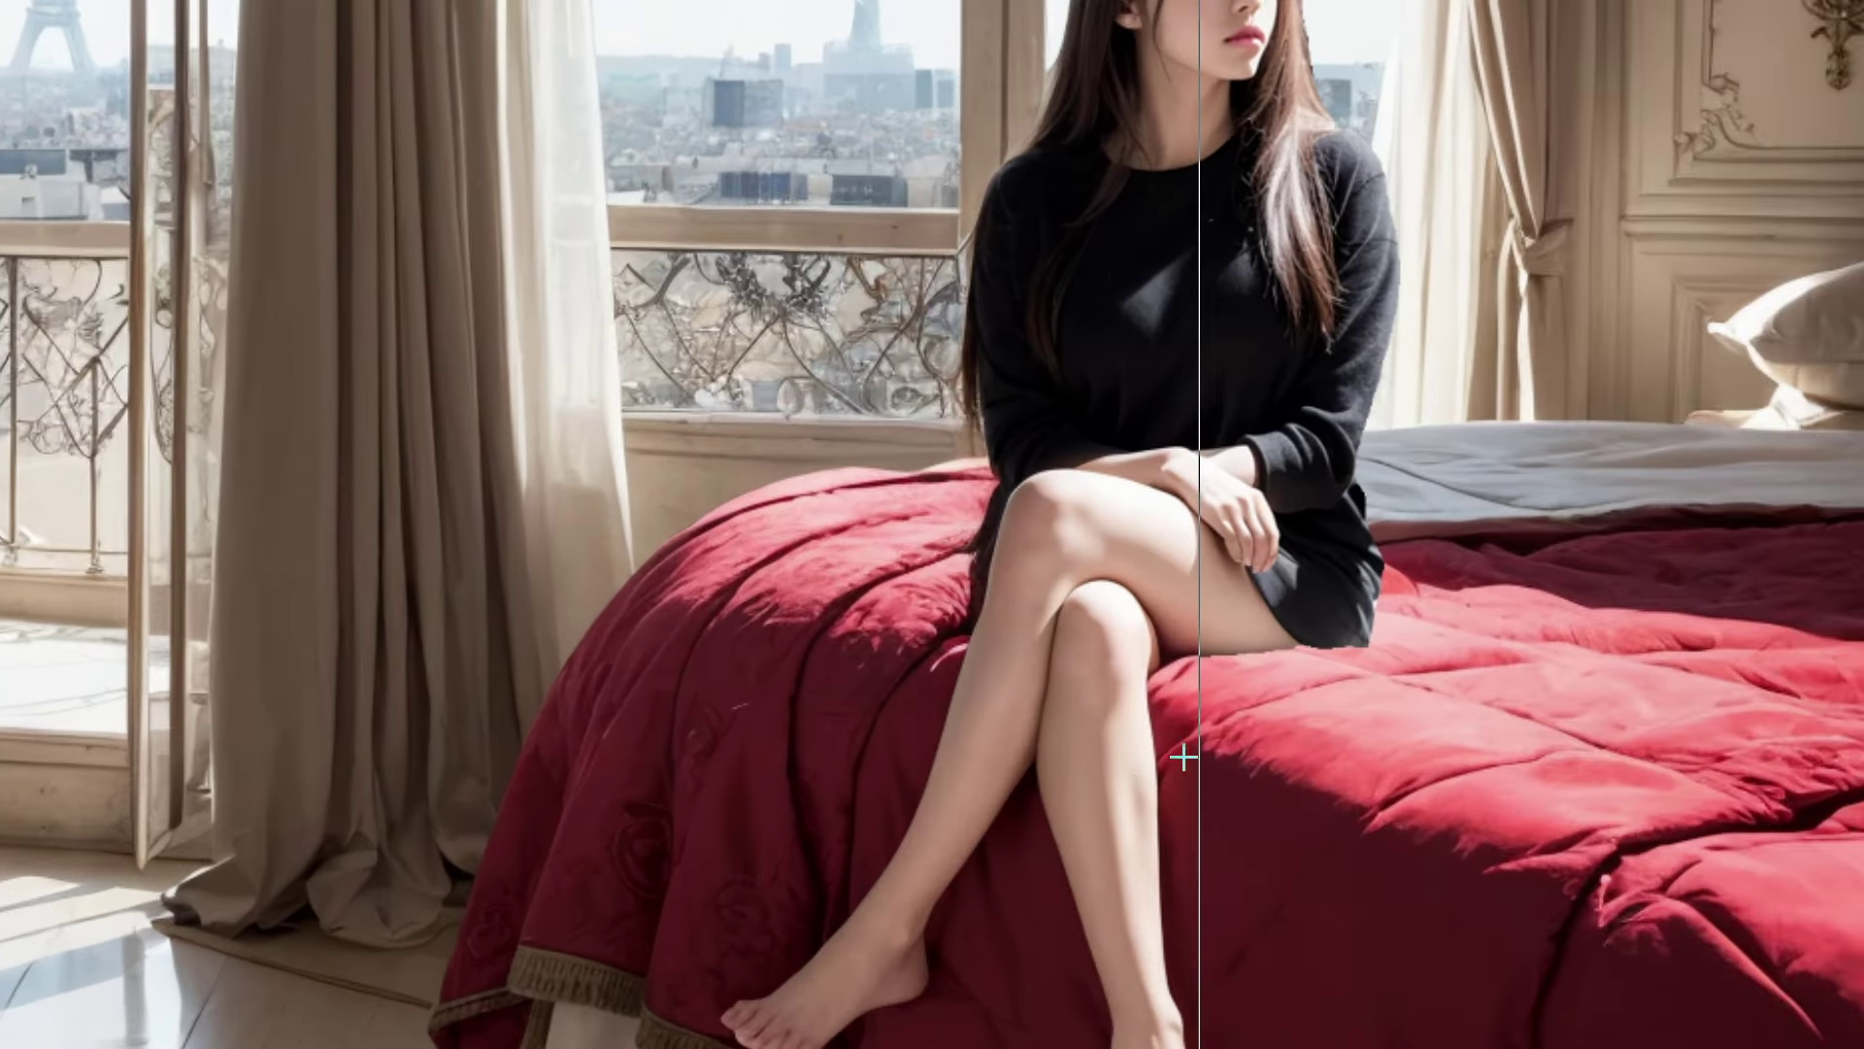
pyautogui.scroll(-3, 1183, 756)
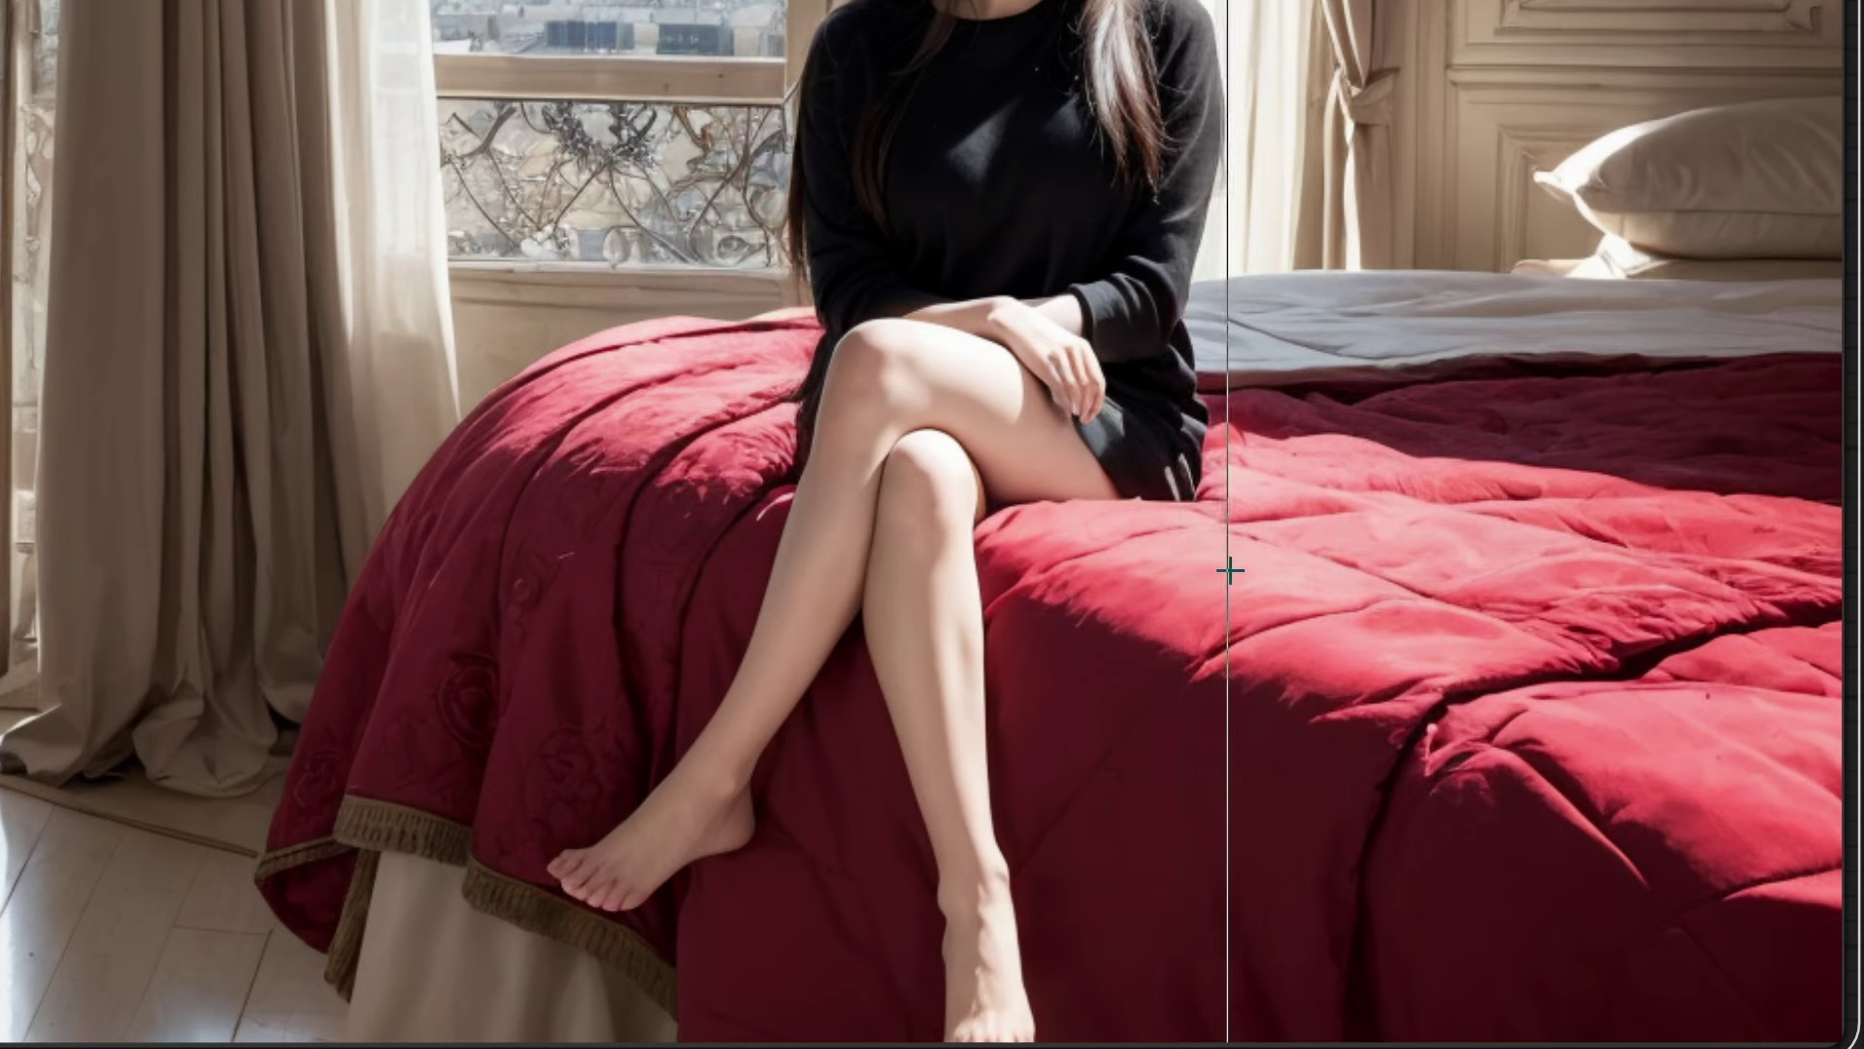
pyautogui.scroll(-5, 1268, 575)
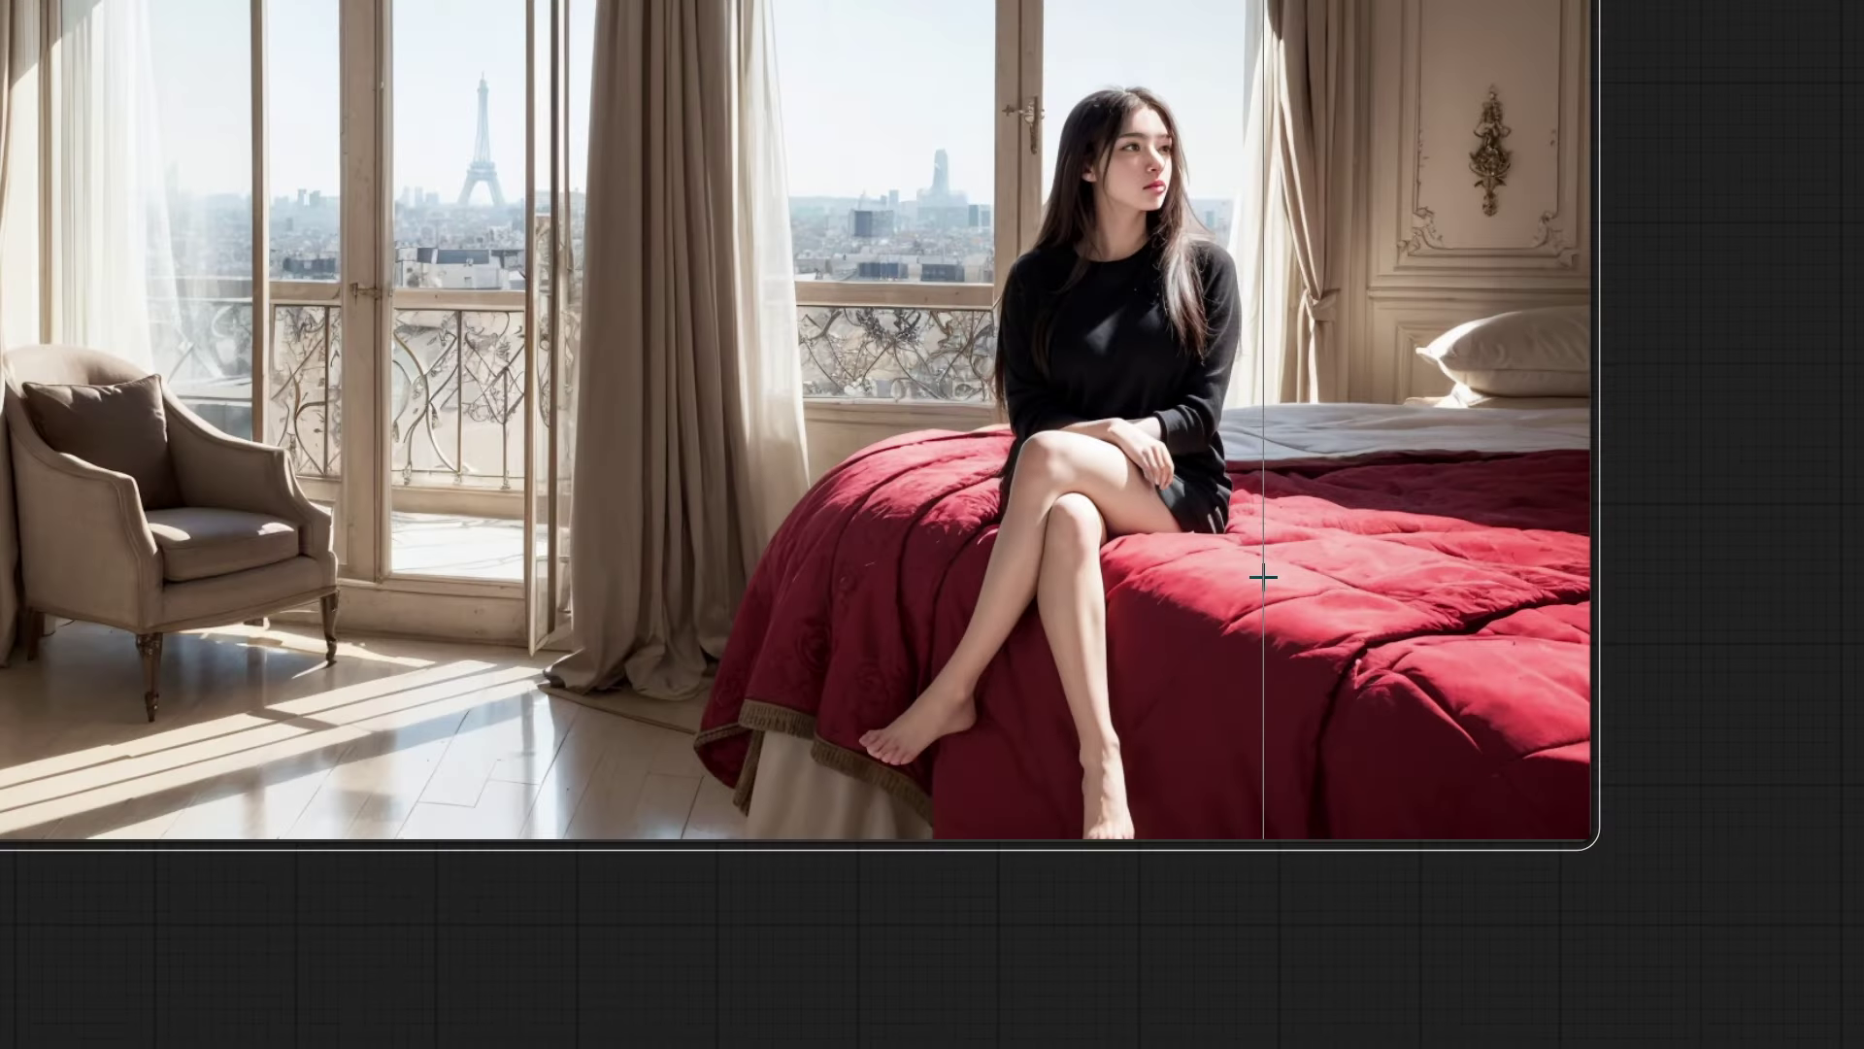